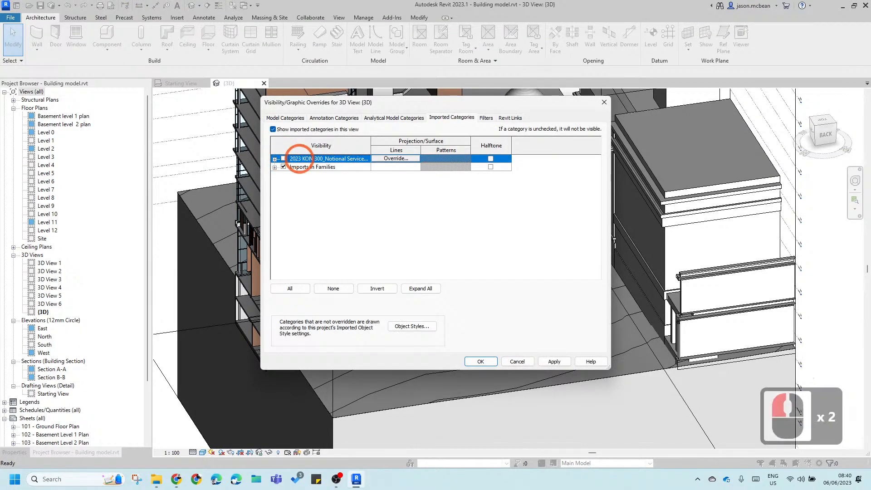
Step: Apply the visibility overrides that hide the imported 2023 KON 300 drawing in the {3D} view
left_click(552, 360)
left_click(480, 361)
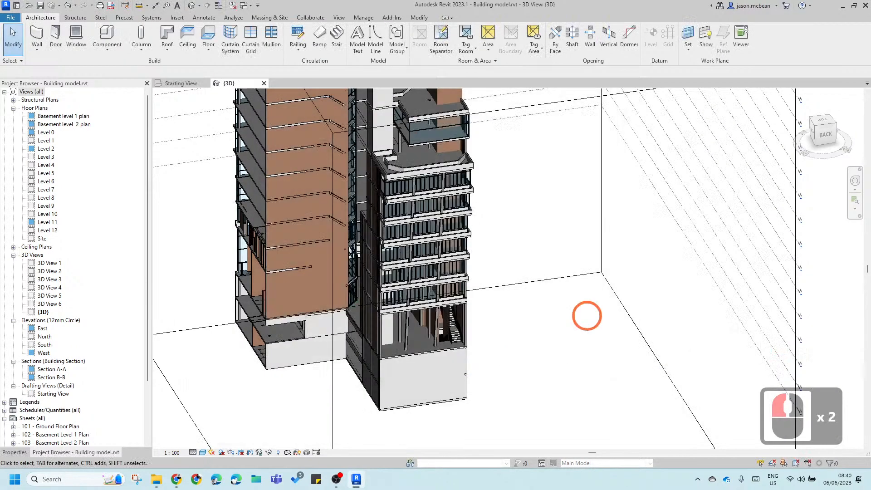
scroll(493, 368, "down", 4)
scroll(469, 363, "up", 3)
middle_click_drag(467, 363, 361, 336, "shift")
middle_click_drag(457, 233, 430, 232, "shift")
scroll(443, 261, "down", 4)
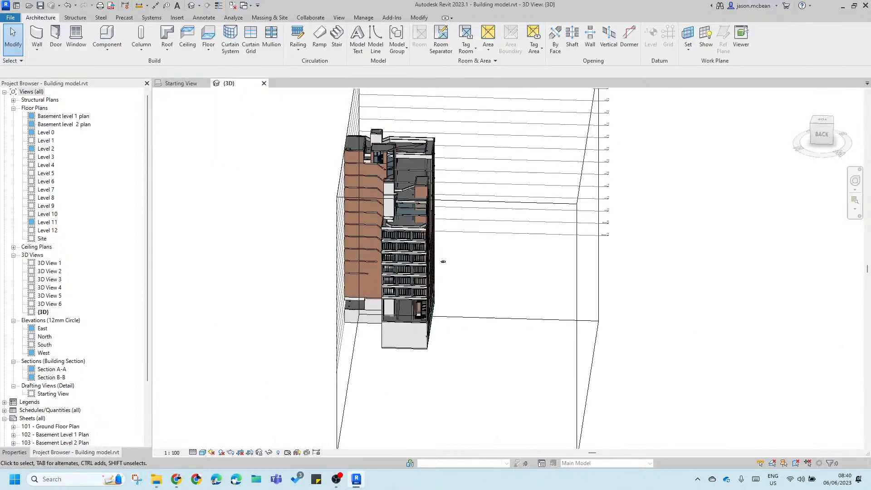
Step: Duplicate the {3D} view with detailing
double_click(48, 262)
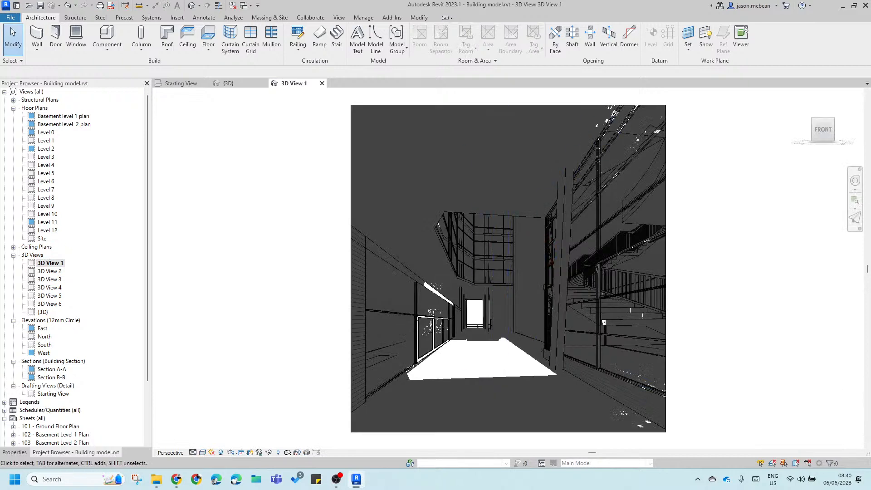
double_click(43, 312)
right_click(43, 312)
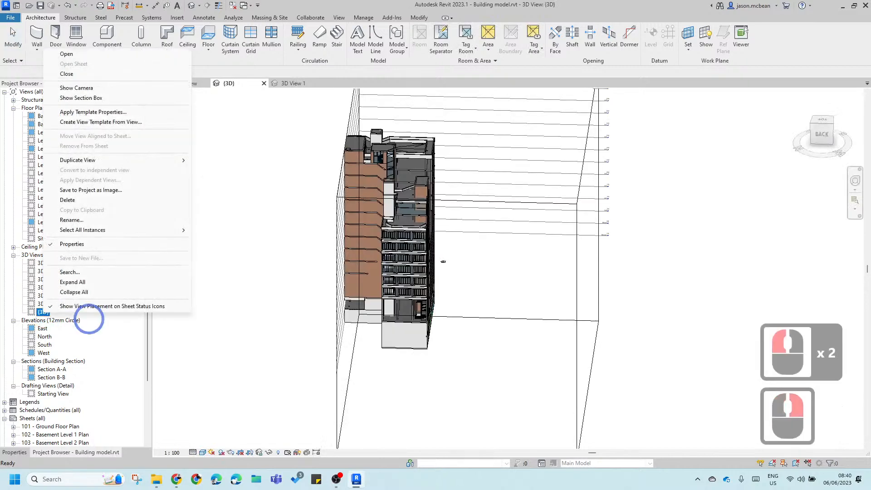
mouse_move(156, 163)
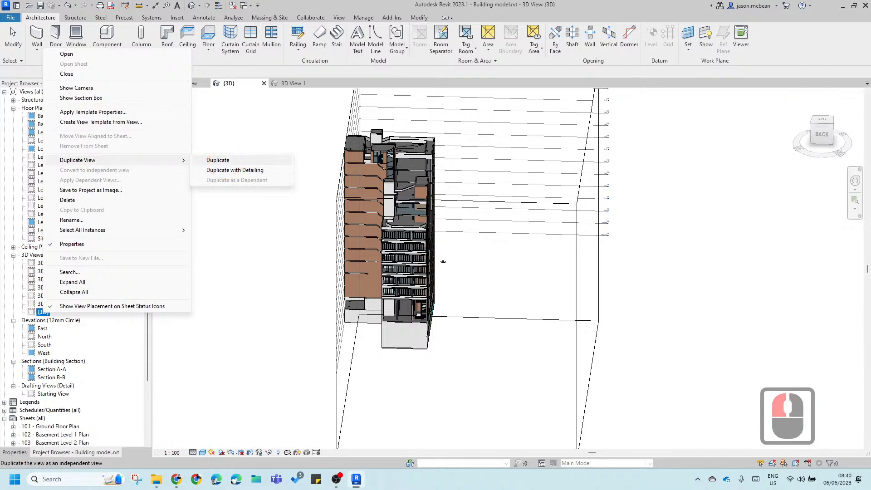
left_click(234, 170)
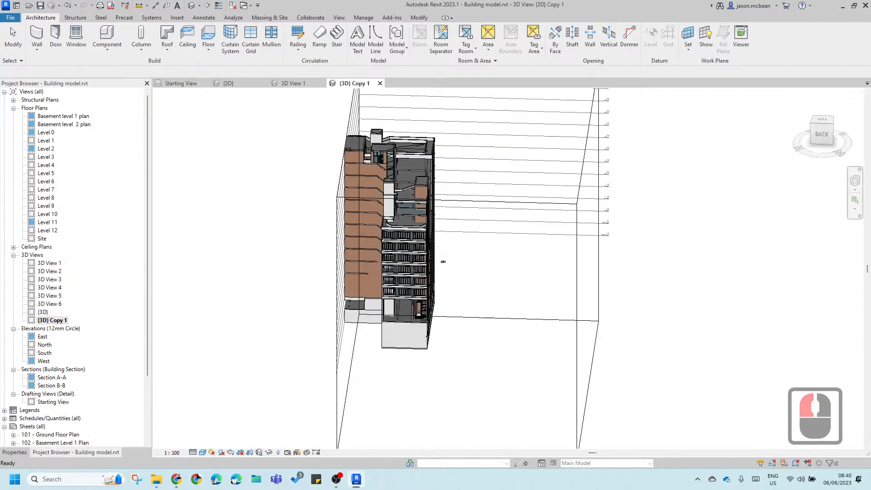
Step: Try to rename the duplicated 3D view as {3D} WK
right_click(52, 320)
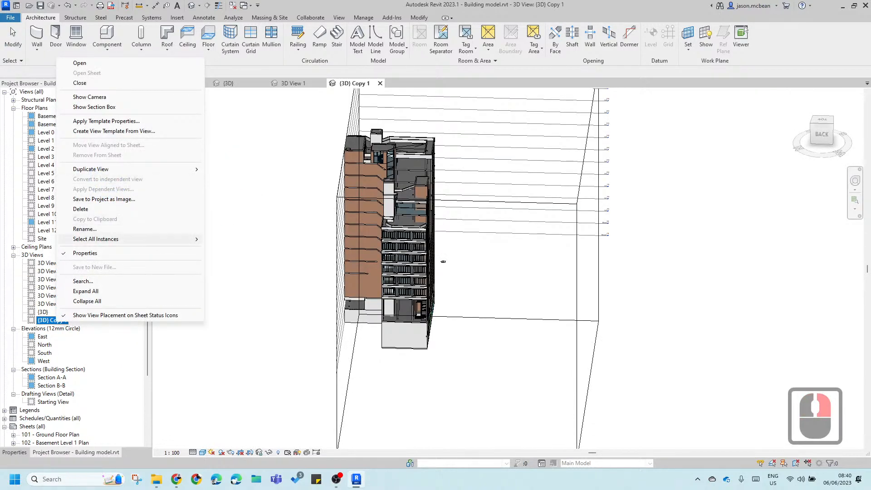
left_click(91, 229)
key("Right")
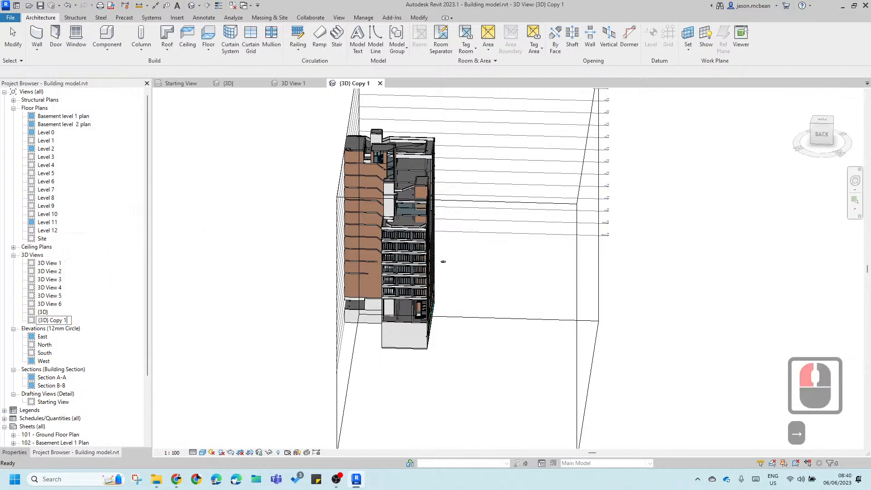
key("BackSpace")
key("BackSpace")
key("BackSpace")
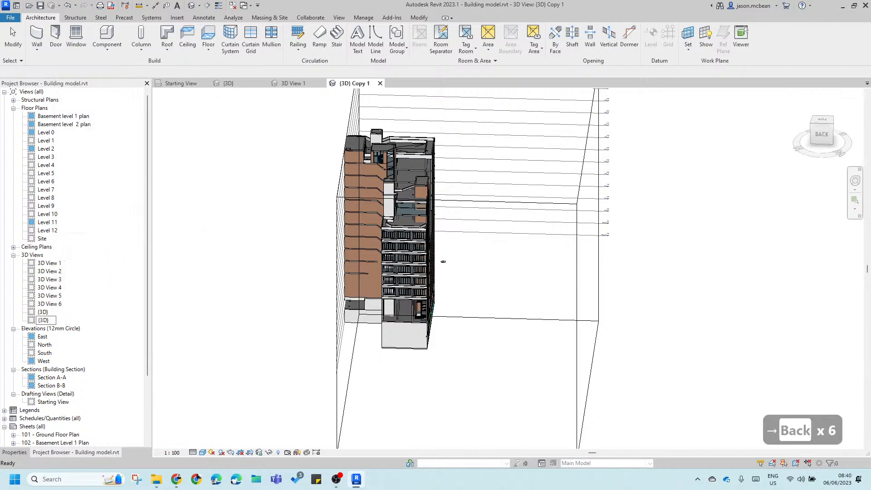
key("shift")
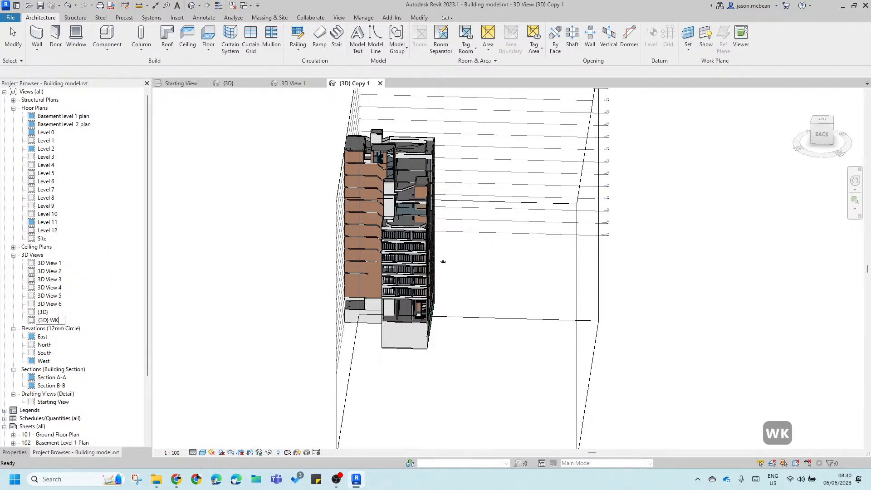
left_click(593, 316)
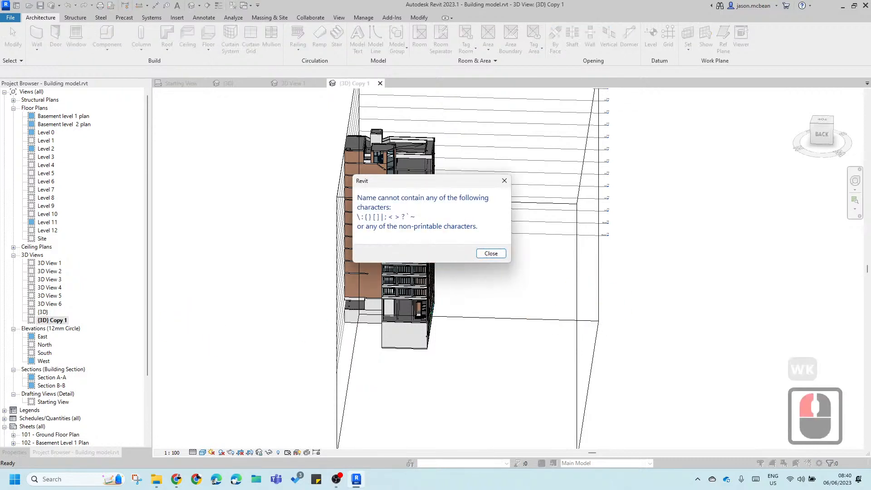
left_click(497, 253)
Step: Rename the duplicated 3D view as 3D wk, without braces in the name
left_click(47, 320)
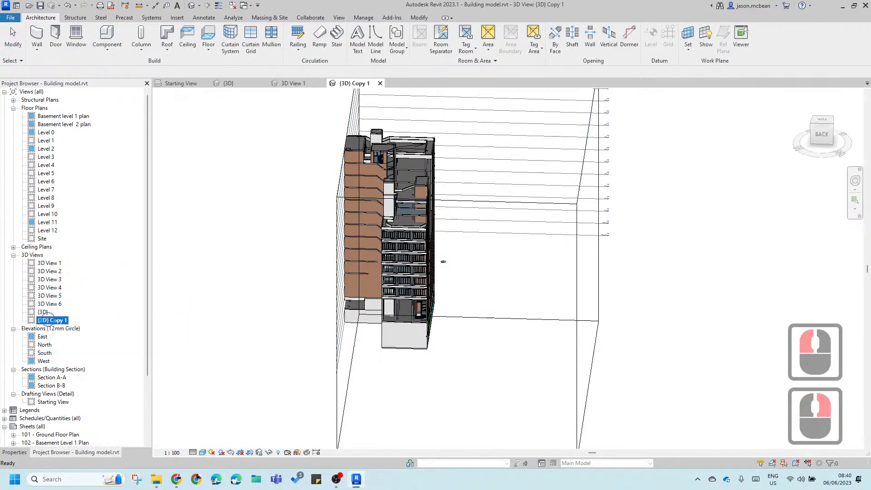
right_click(48, 319)
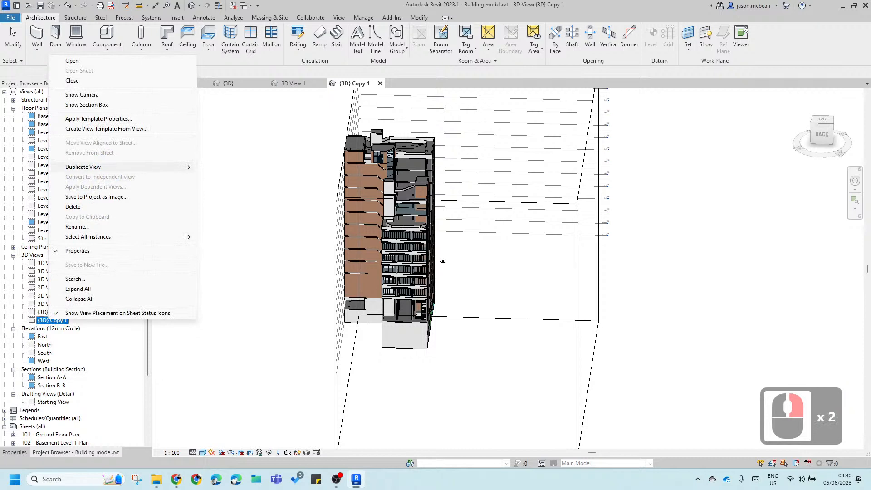
left_click(82, 227)
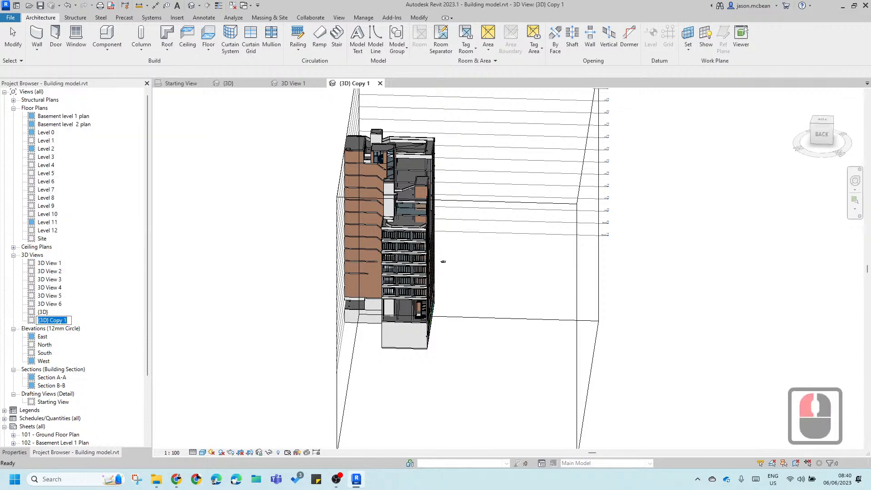
type("3D wk")
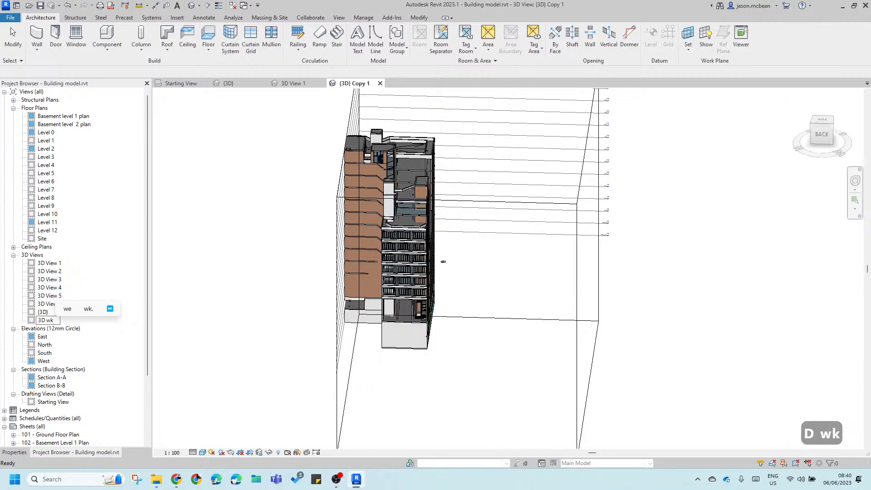
key("Return")
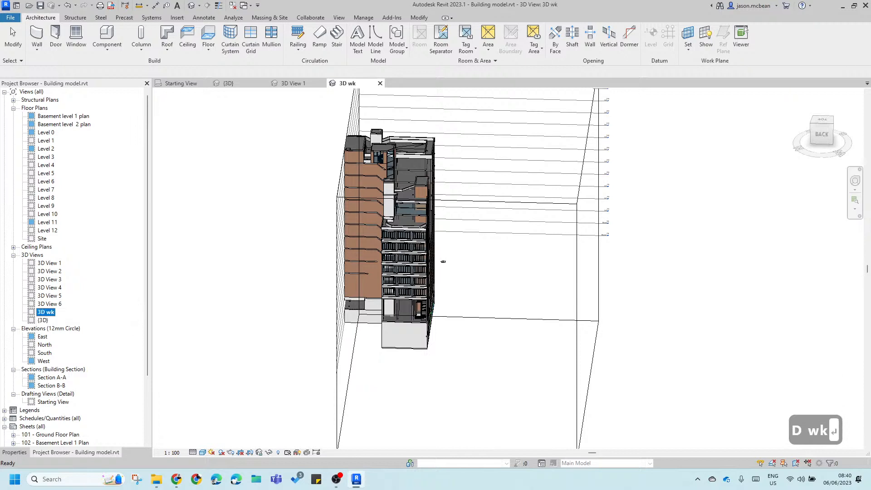
key("Escape")
Step: Select the seven concrete structural columns around the open ground-floor area at the back of the building
scroll(443, 262, "down", 4)
scroll(392, 155, "up", 8)
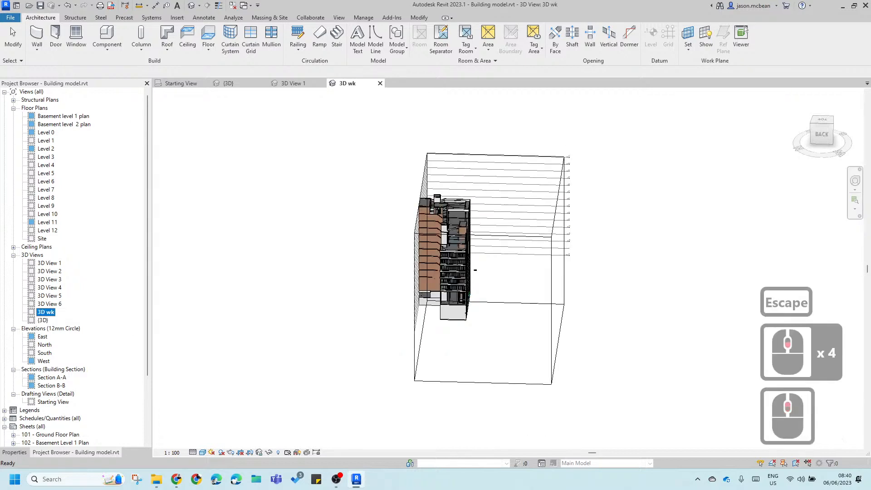
scroll(392, 154, "up", 7)
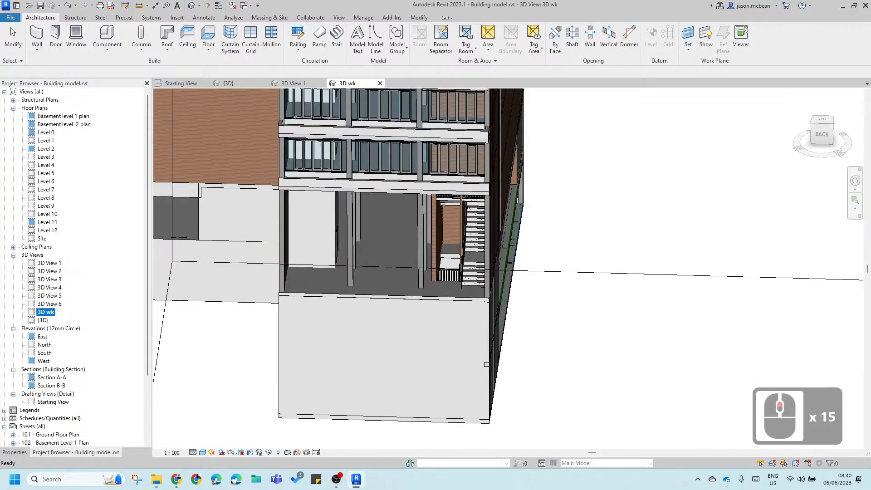
middle_click_drag(560, 338, 536, 312, "shift")
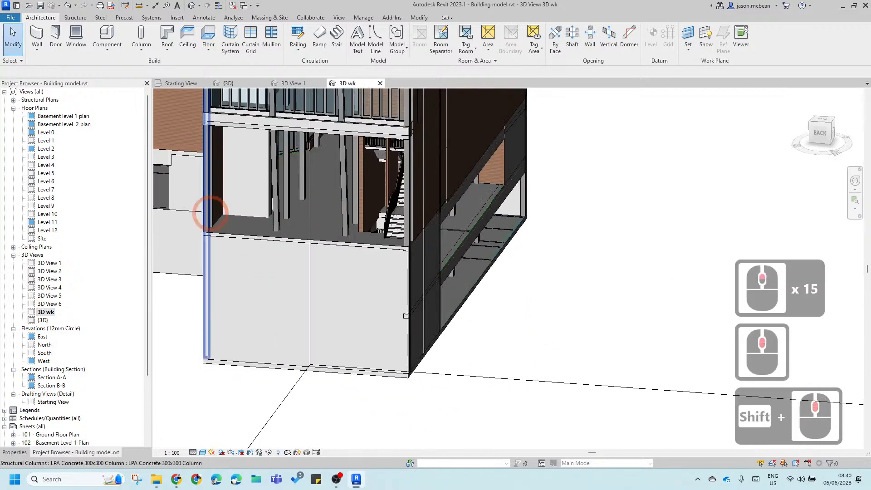
left_click(291, 223, "shift")
left_click(345, 221, "shift")
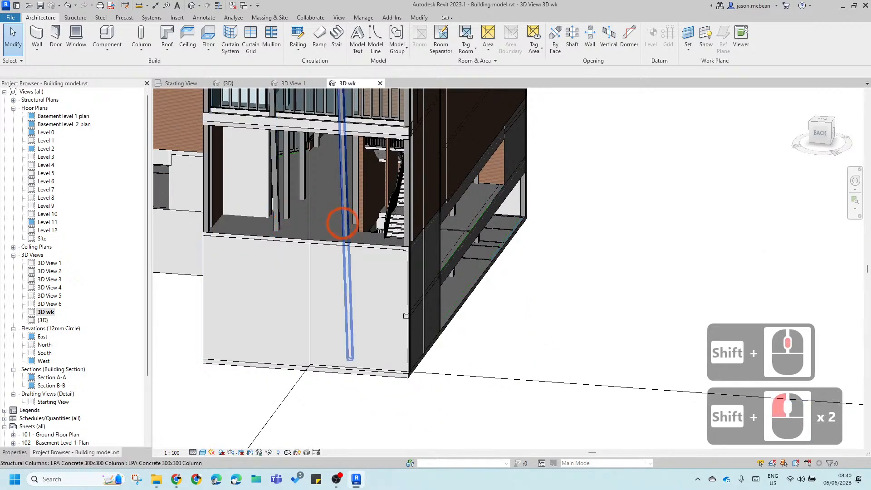
left_click(286, 218, "shift")
left_click(340, 223, "ctrl")
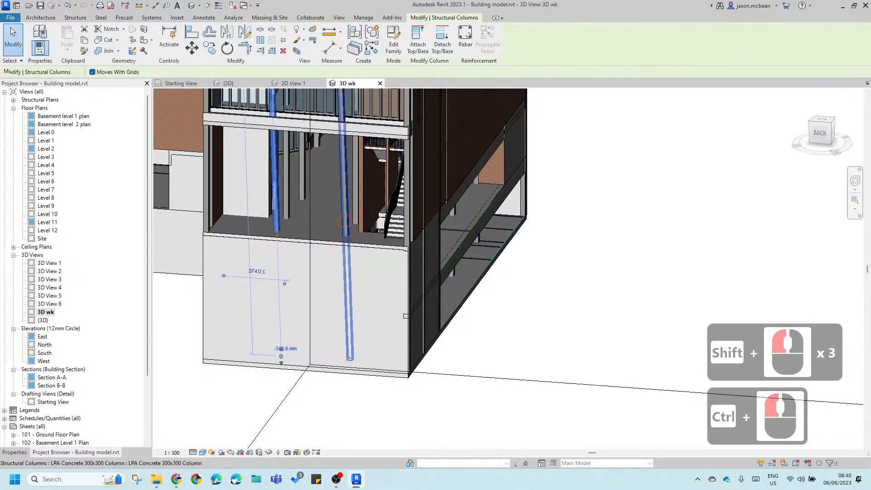
left_click(199, 211, "ctrl")
left_click(404, 235, "ctrl")
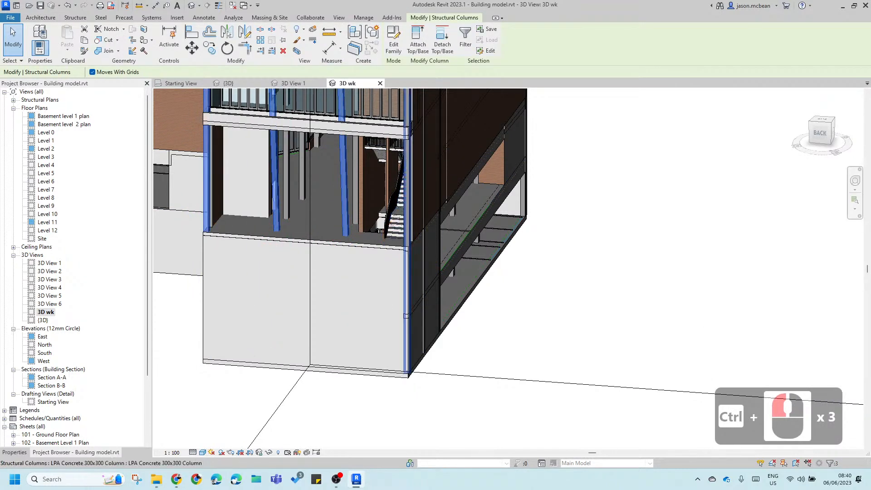
left_click(301, 194, "ctrl")
left_click(303, 185, "ctrl")
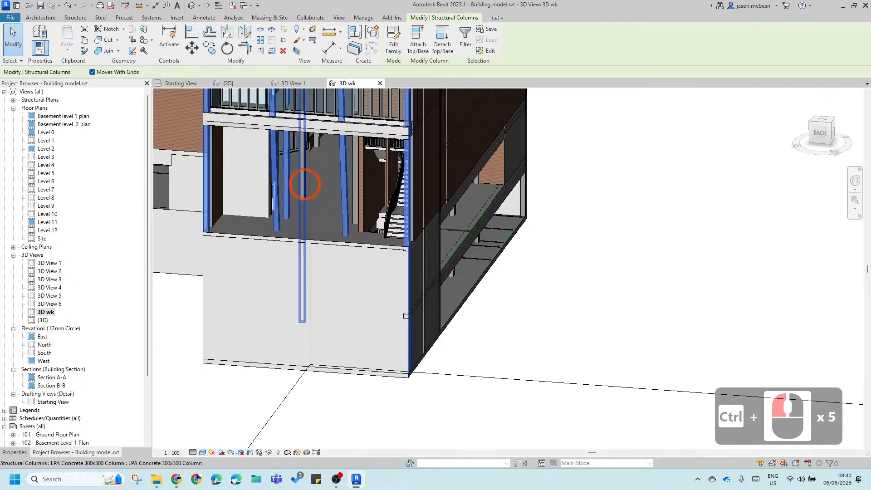
left_click(347, 202, "ctrl")
left_click(331, 266, "ctrl")
Step: Crop the 3D wk view around the selected columns with a Selection Box and clear the selection
scroll(329, 272, "down", 4)
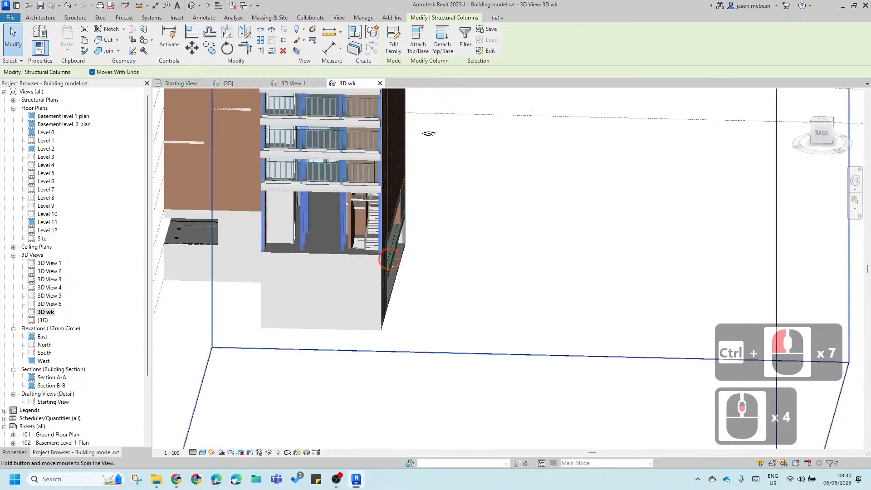
middle_click_drag(458, 173, 506, 126, "shift")
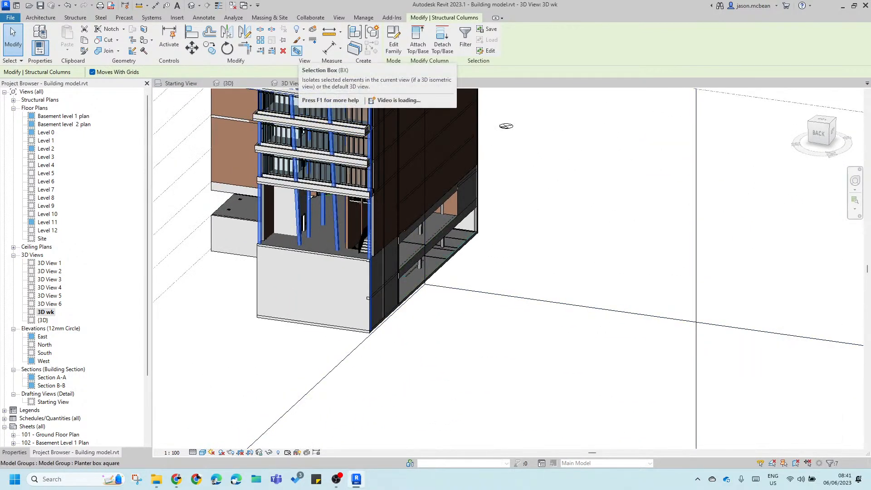
left_click(297, 50)
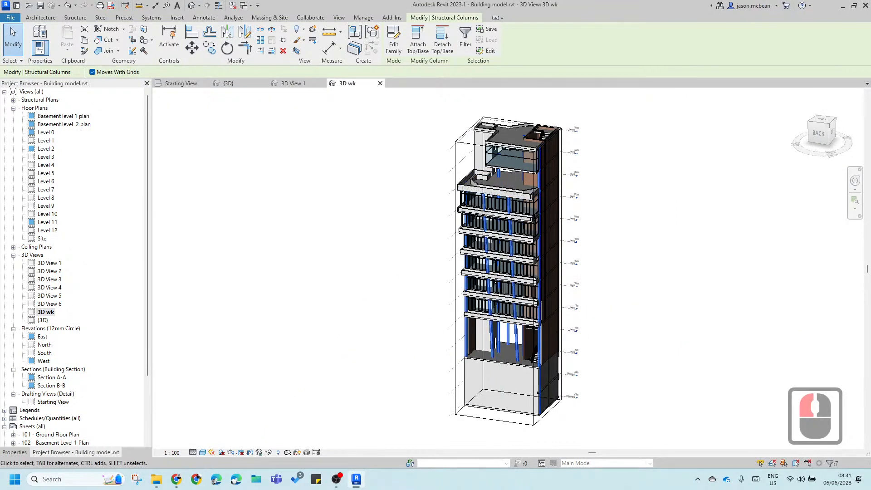
left_click(269, 452)
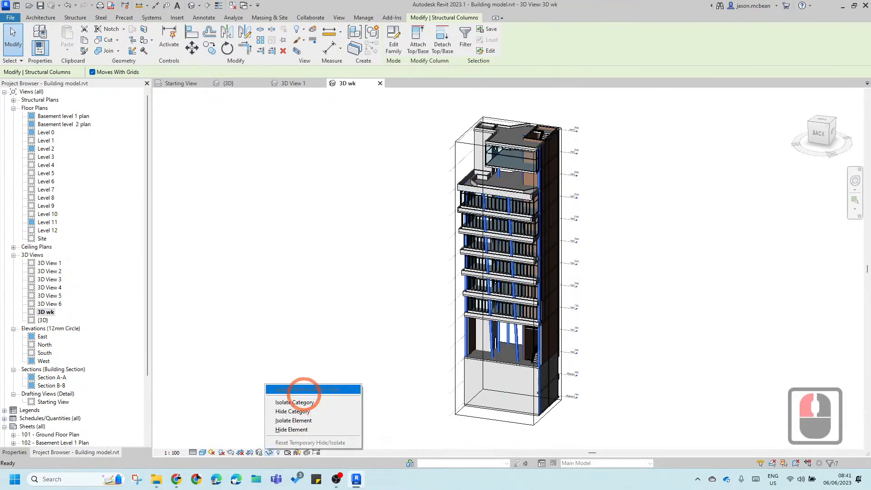
left_click(502, 375)
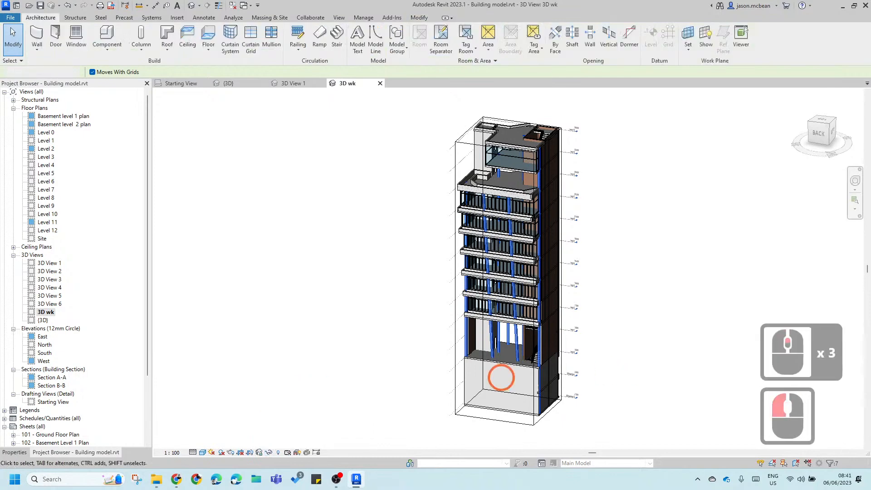
scroll(472, 292, "up", 8)
scroll(379, 277, "down", 2)
key("Escape")
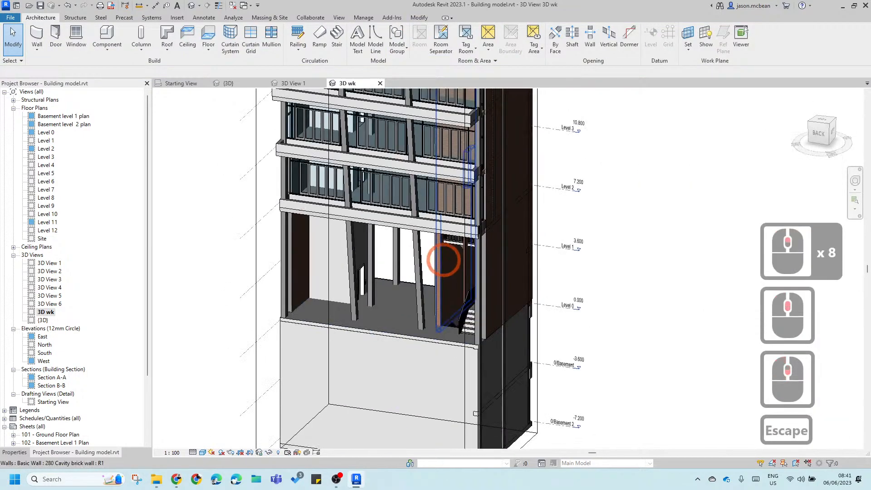
Step: Turn off all model categories in the Visibility/Graphic Overrides of the 3D wk view
key("v")
key("v")
key("v")
key("g")
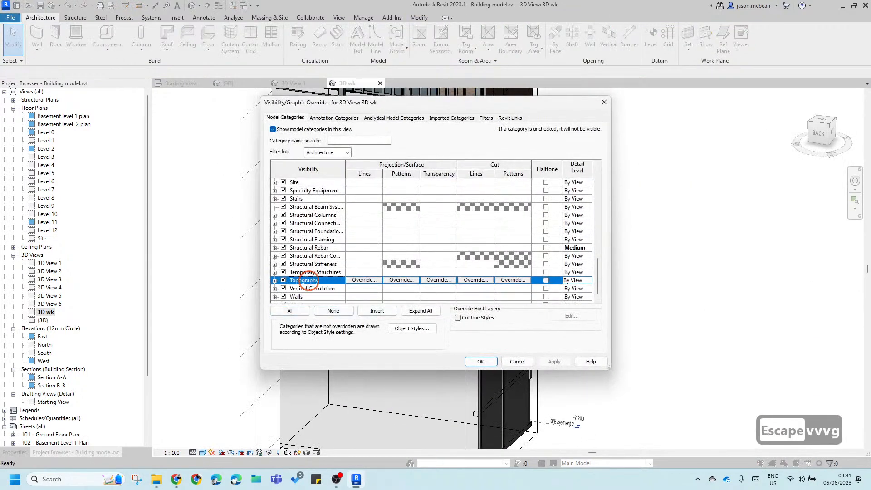
left_click(295, 310)
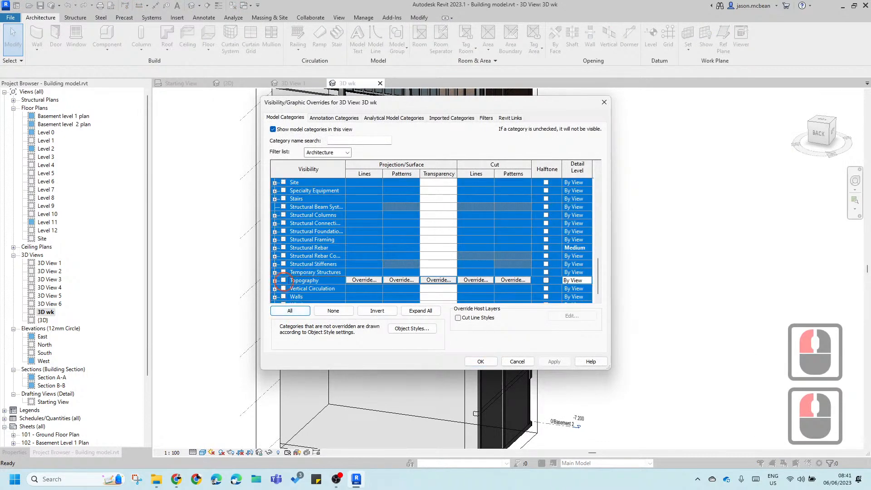
left_click(283, 280)
left_click(306, 279)
Step: Turn on the Structural Columns and Structural Framing categories in the 3D wk view's Visibility/Graphic Overrides
key("s")
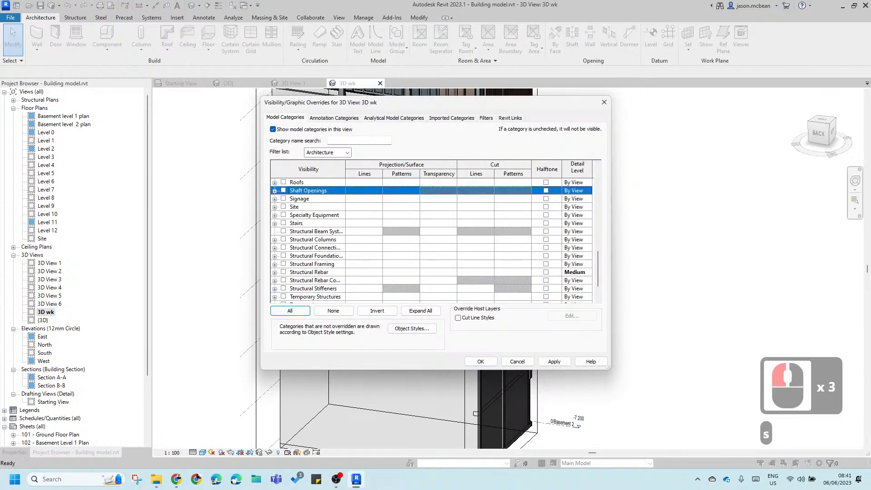
scroll(321, 284, "down", 4)
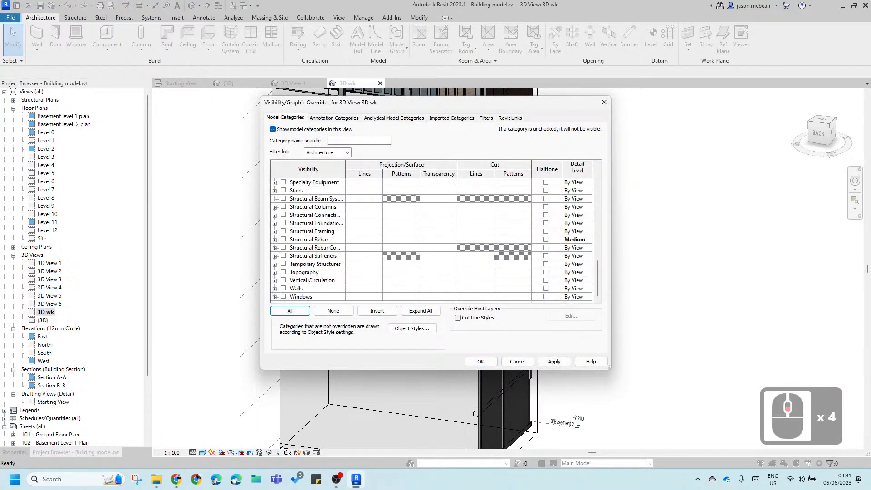
left_click(284, 207)
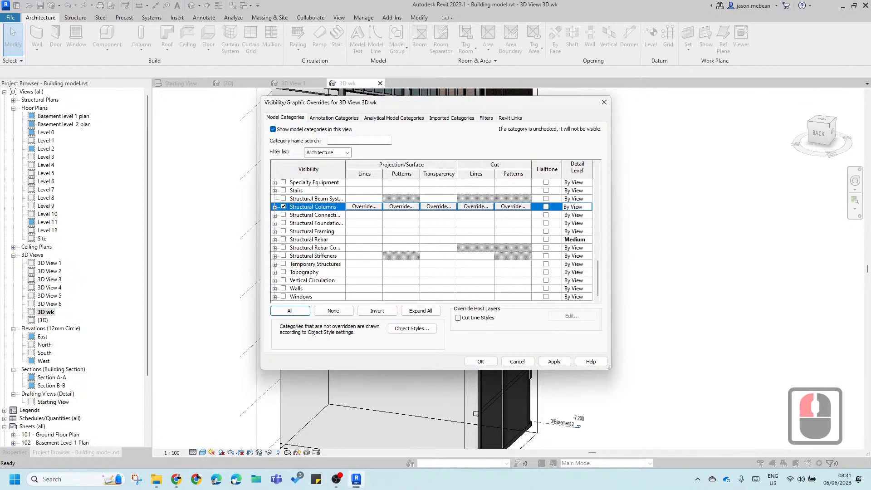
left_click(283, 231)
Step: Turn on the Floors category and apply the visibility overrides to the 3D wk view
scroll(290, 281, "up", 7)
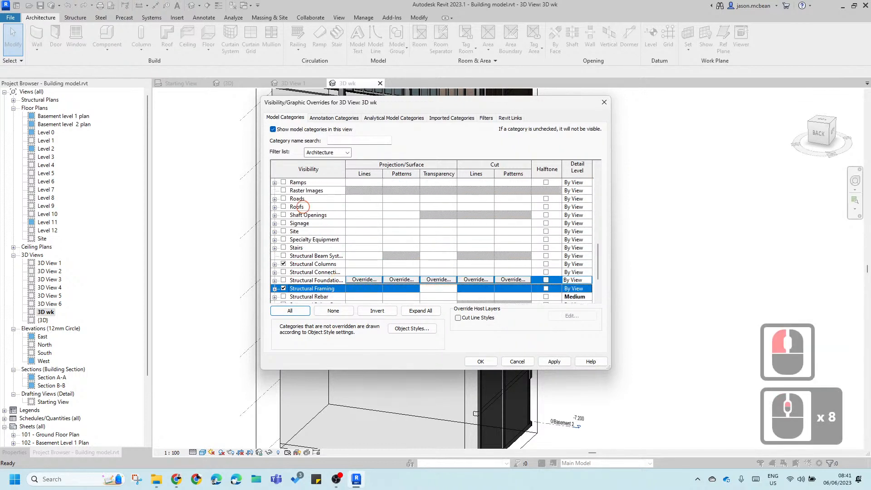
left_click(296, 206)
scroll(296, 207, "up", 5)
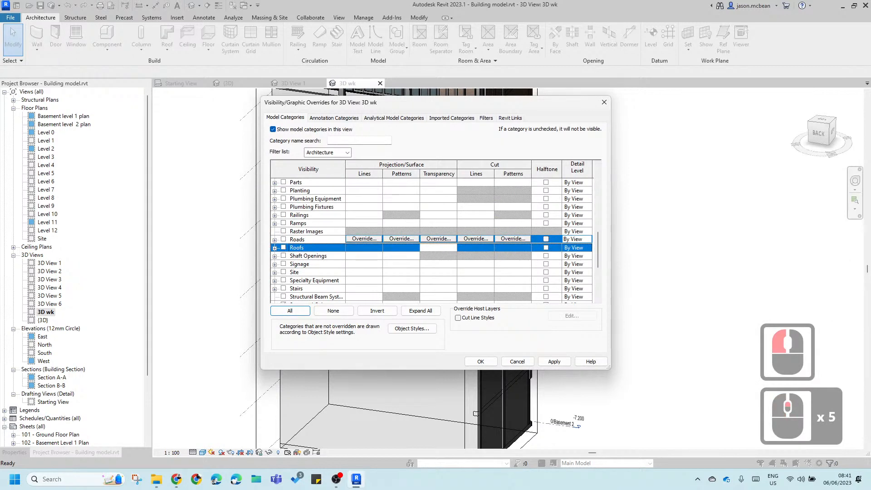
left_click(303, 222)
scroll(298, 222, "up", 5)
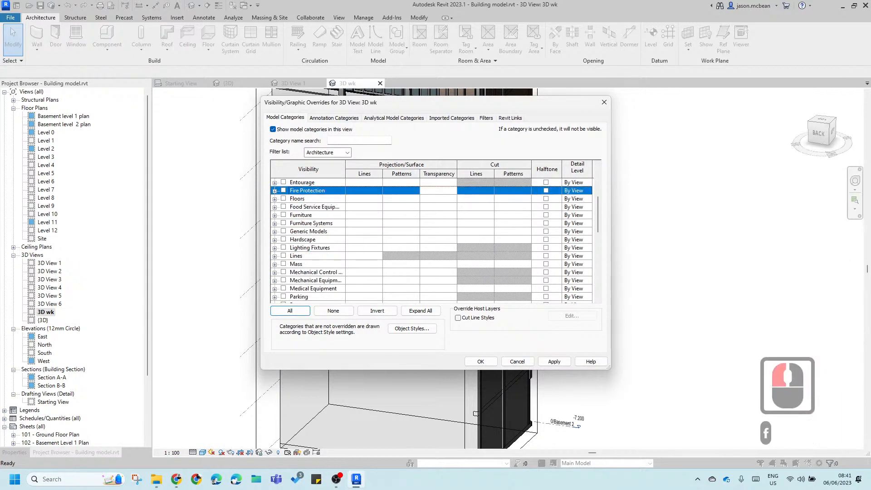
left_click(283, 198)
left_click(554, 361)
left_click(481, 361)
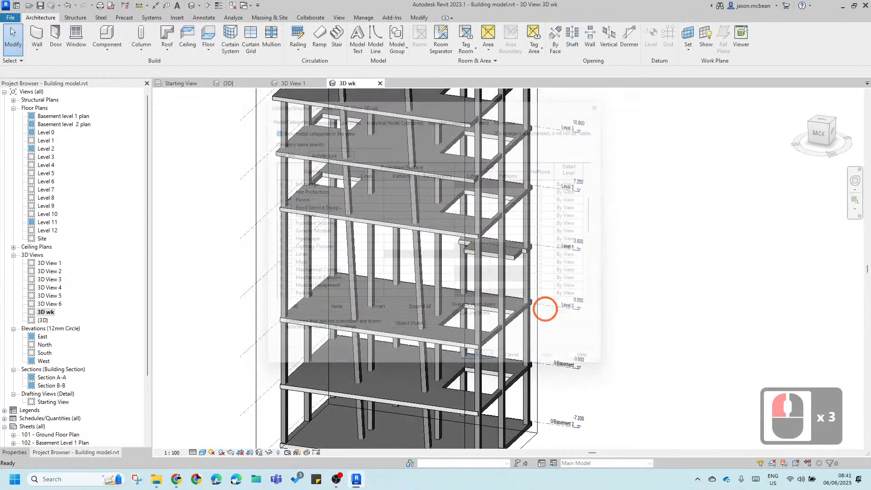
Step: Examine the columns and floor slabs of the basement levels and Level 0 from several angles
scroll(544, 305, "up", 3)
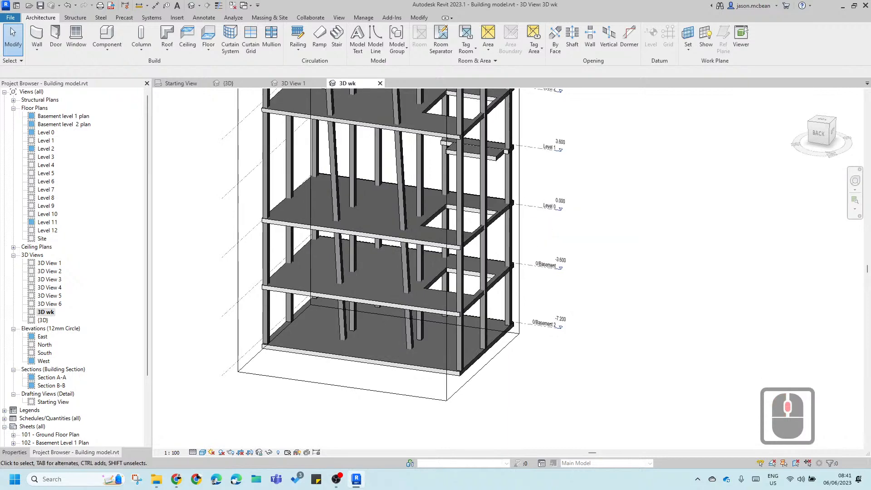
scroll(486, 309, "down", 1)
middle_click_drag(362, 349, 343, 294, "shift")
scroll(344, 294, "up", 5)
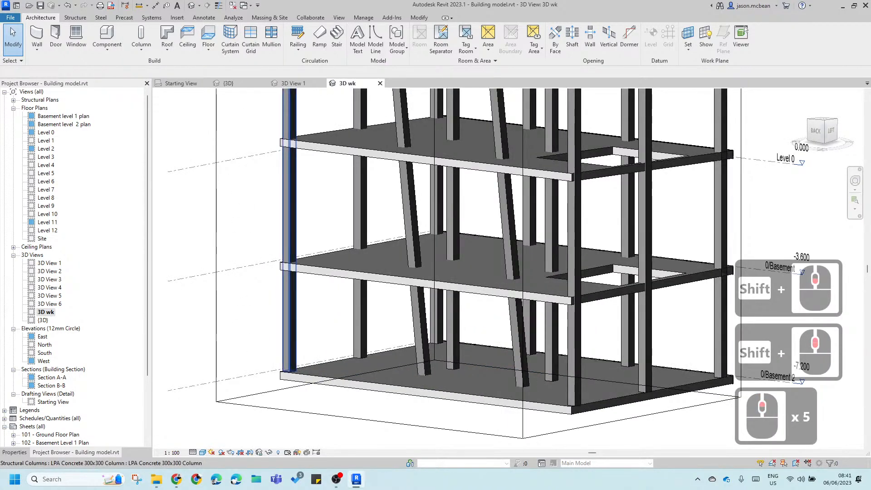
scroll(293, 289, "down", 3)
middle_click_drag(410, 327, 435, 404, "shift")
scroll(401, 263, "up", 5)
middle_click_drag(402, 264, 324, 321, "shift")
scroll(323, 322, "down", 5)
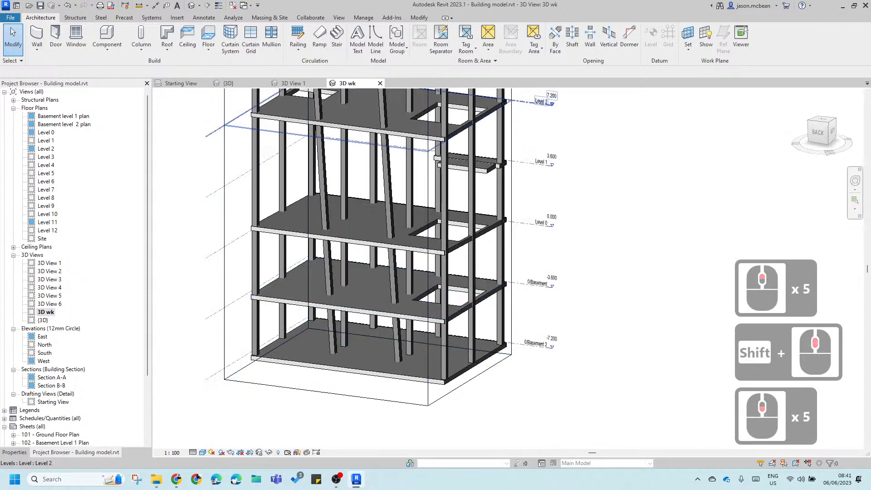
Step: Turn on the Generic Models category in the Visibility/Graphic Overrides of the 3D wk view
key("v")
key("g")
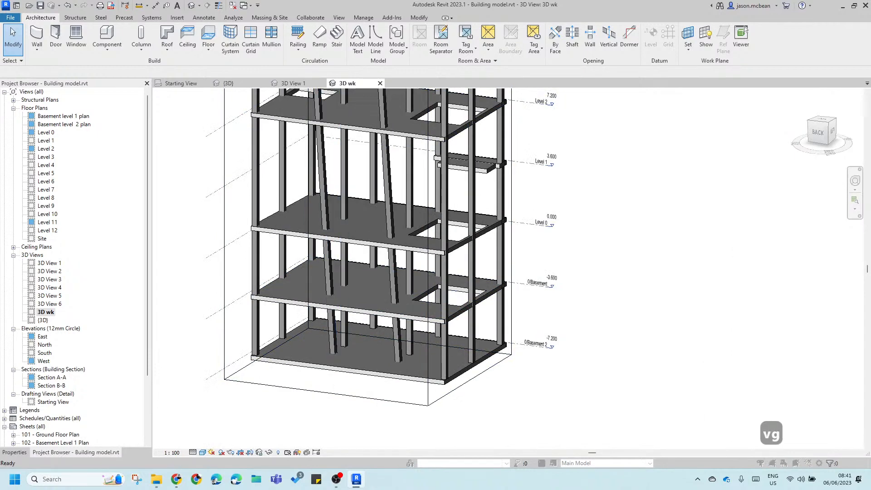
left_click(297, 256)
scroll(325, 217, "down", 8)
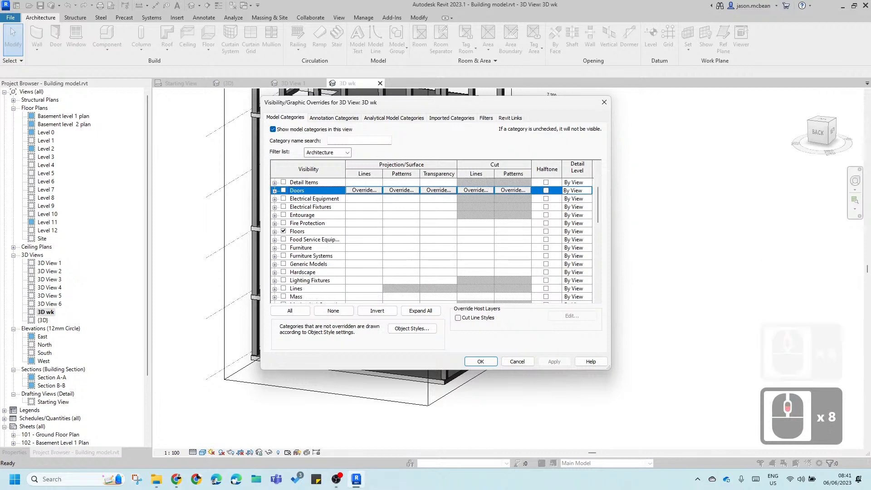
left_click(284, 264)
left_click(481, 361)
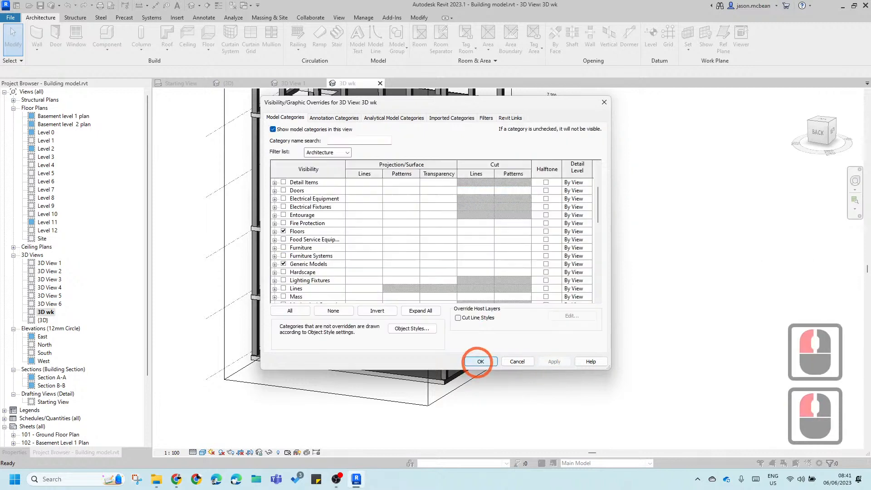
Step: View the cropped structure straight on from the back and inspect its basement levels
scroll(374, 312, "down", 3)
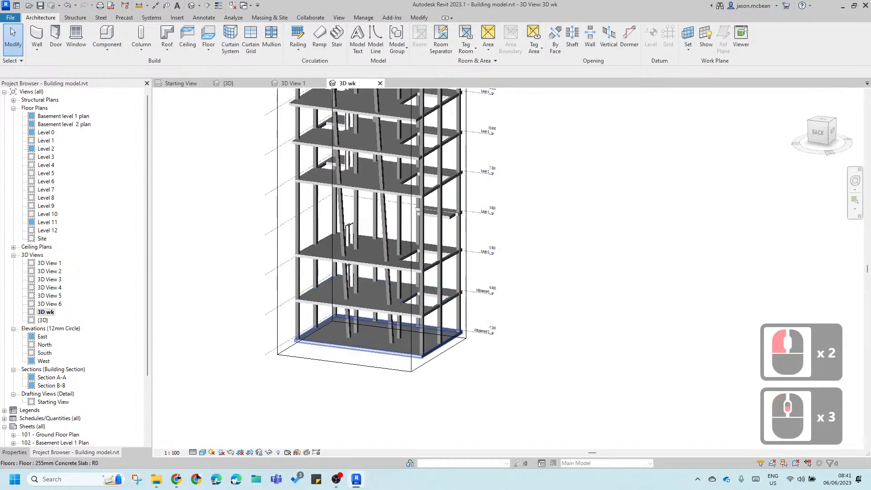
middle_click_drag(375, 328, 414, 305, "shift")
scroll(377, 338, "up", 6)
left_click(821, 132)
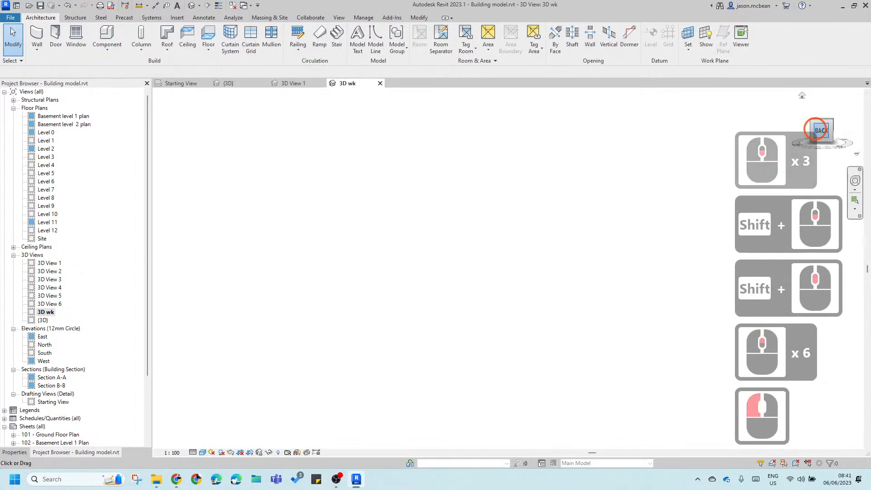
scroll(493, 330, "up", 9)
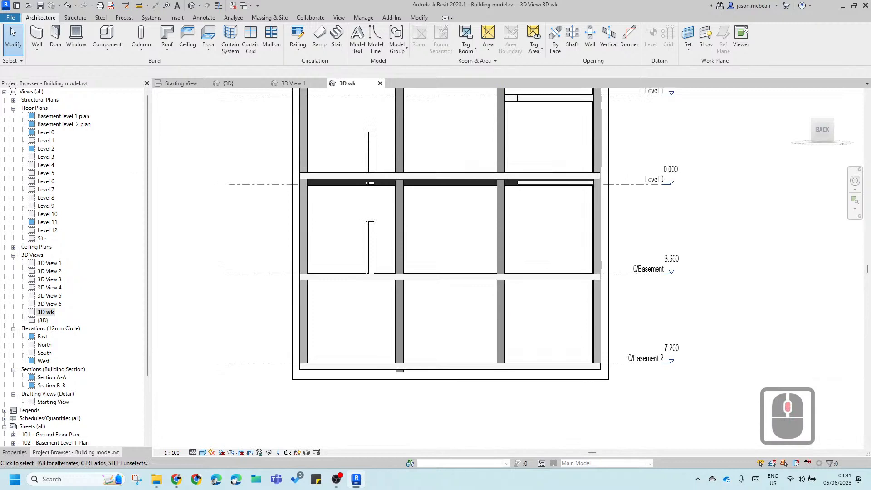
Step: Open the Level 0 floor plan and examine the columns and grid lines around the shop entrance and reception area
double_click(534, 248)
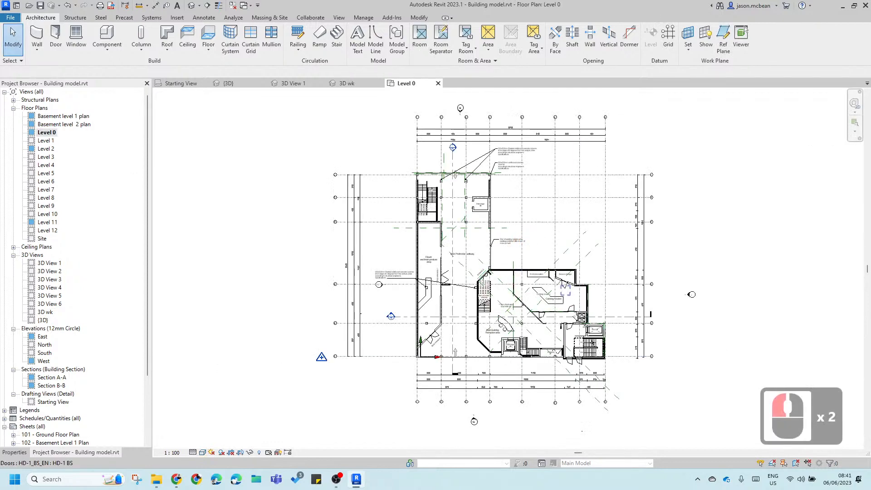
scroll(421, 325, "up", 10)
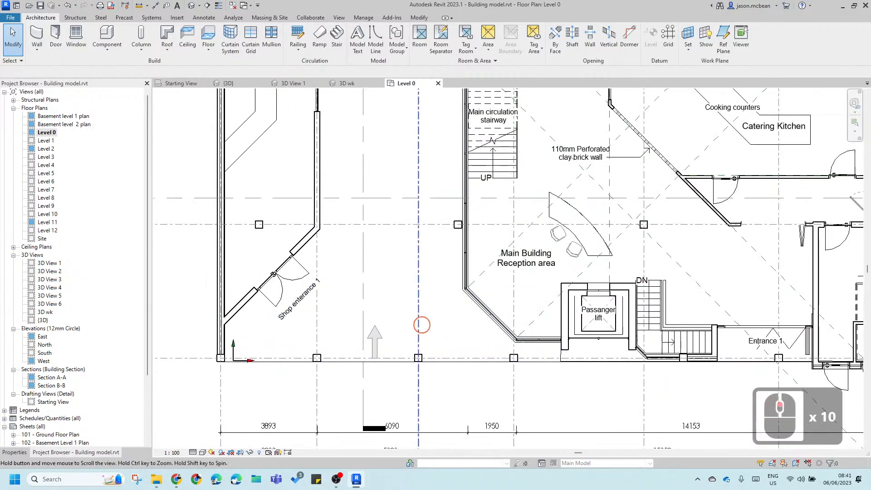
middle_click_drag(421, 325, 426, 302)
scroll(440, 303, "down", 2)
scroll(258, 316, "up", 3)
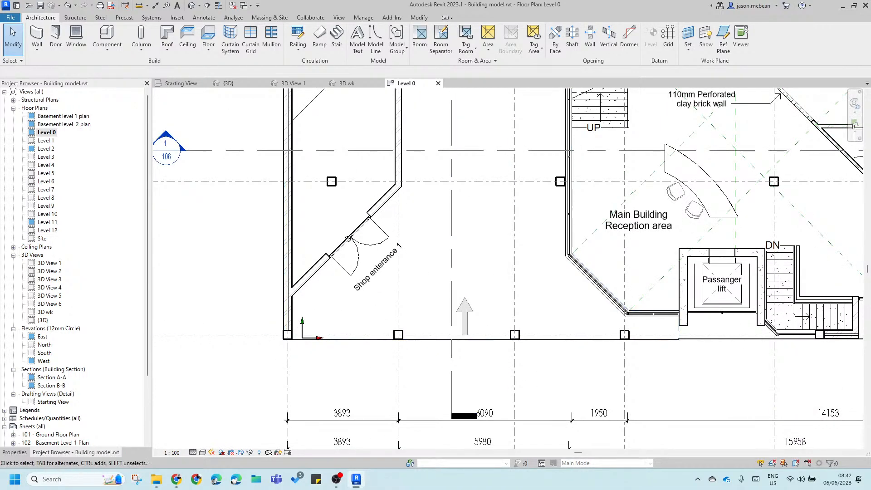
scroll(494, 367, "down", 4)
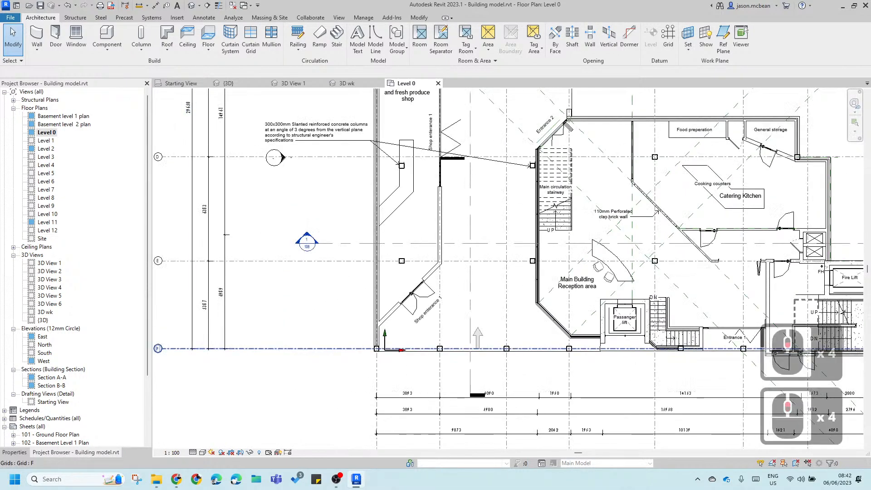
scroll(158, 348, "up", 1)
scroll(158, 348, "down", 2)
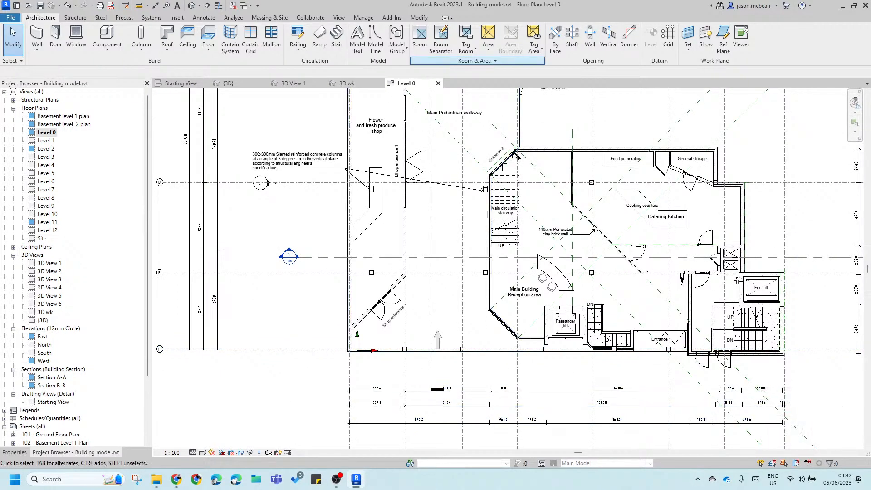
Step: Return to the 3D wk view and inspect the column structure from an angled back view
left_click(347, 83)
scroll(414, 308, "up", 3)
middle_click_drag(414, 308, 512, 293, "shift")
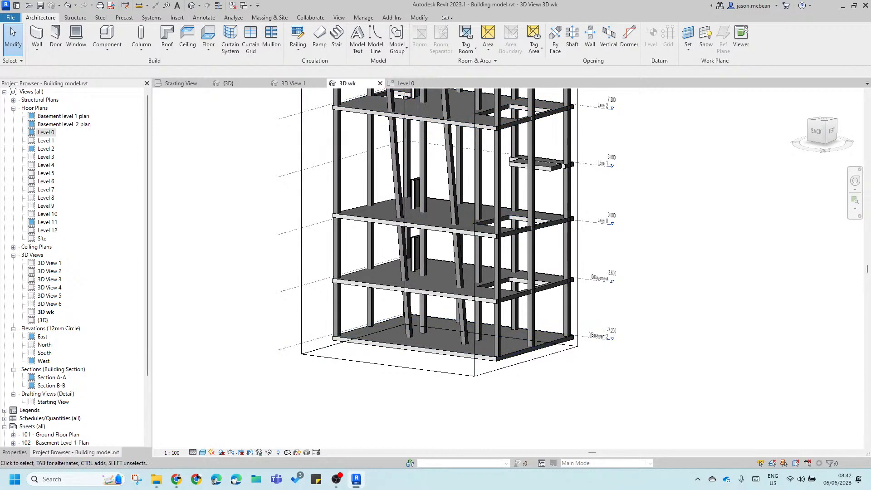
Step: Reopen the Level 0 floor plan and check which grid line runs through the row of columns at the building's back end
double_click(45, 132)
left_click(98, 140)
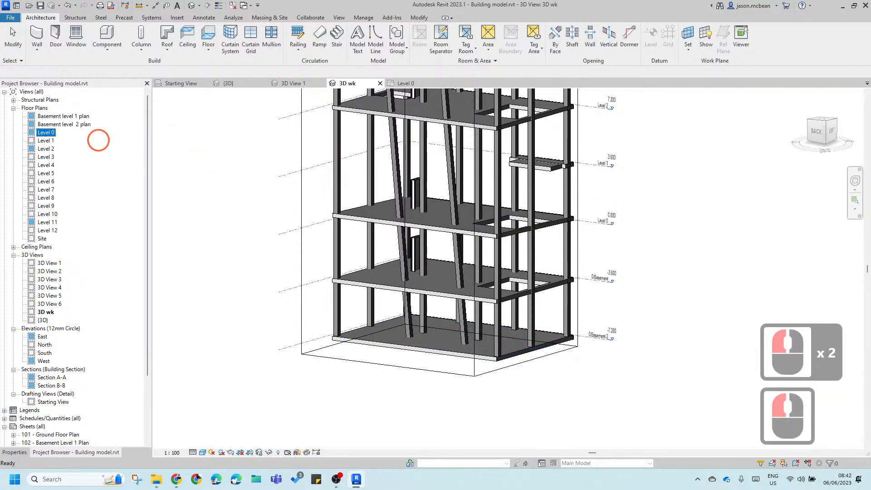
double_click(44, 135)
scroll(365, 237, "down", 4)
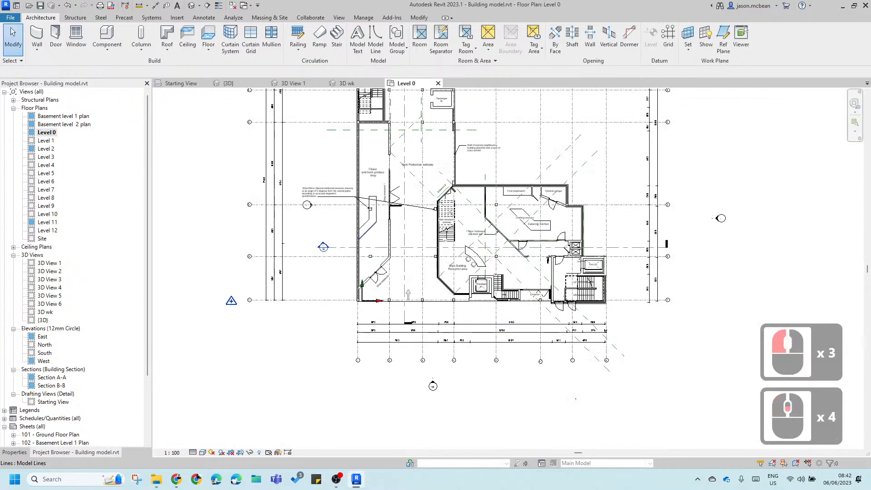
middle_click_drag(440, 224, 436, 348)
scroll(401, 209, "up", 5)
middle_click_drag(401, 210, 526, 229)
scroll(337, 243, "up", 2)
scroll(337, 243, "up", 2)
scroll(337, 243, "down", 4)
Step: Set the work plane of the 3D wk view to Grid : A
left_click(346, 83)
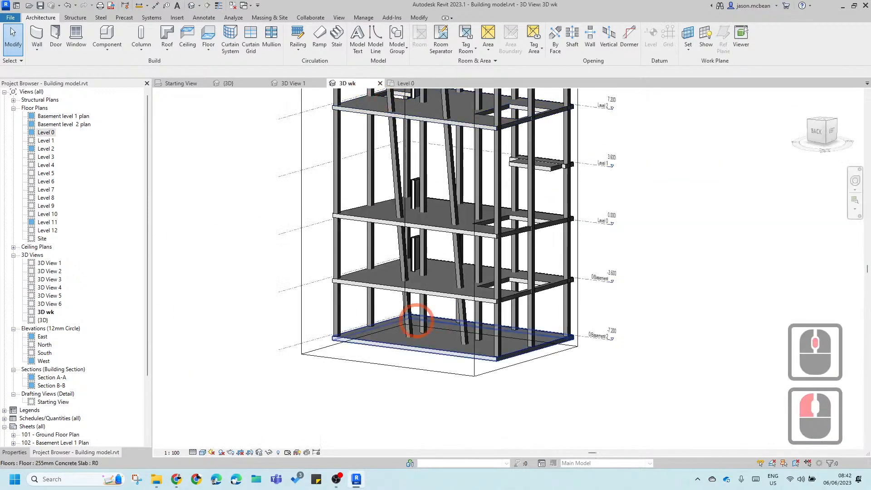
middle_click_drag(517, 371, 508, 365, "shift")
left_click(688, 48)
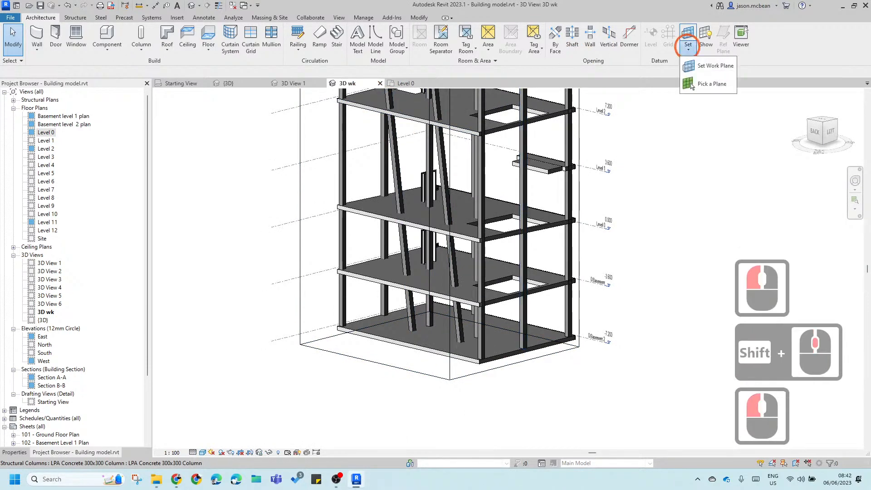
left_click(708, 66)
left_click(449, 237)
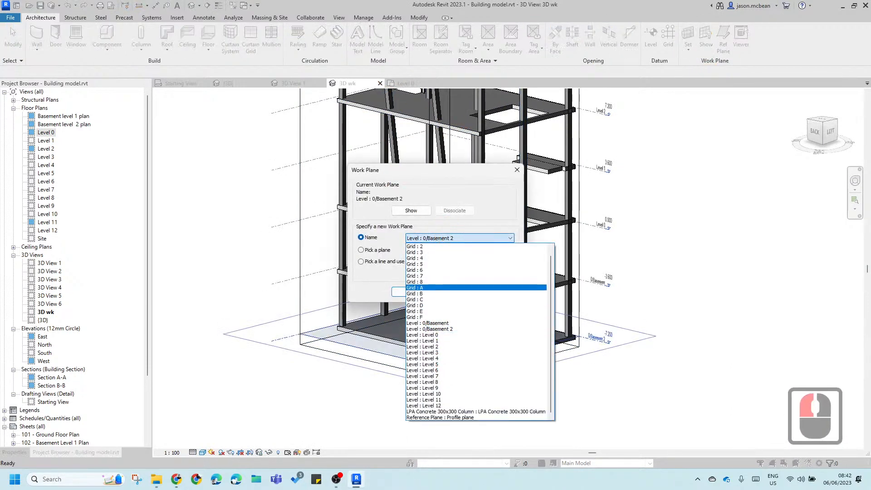
left_click(447, 288)
left_click(399, 293)
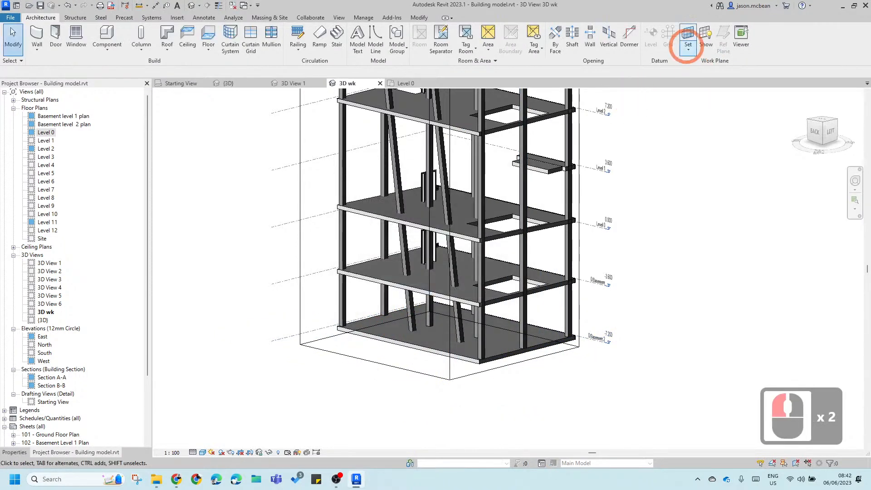
Step: Show the active work plane and orient the 3D wk view to the back, centred on the basement levels
left_click(704, 34)
scroll(391, 240, "down", 3)
middle_click_drag(530, 295, 471, 255, "shift")
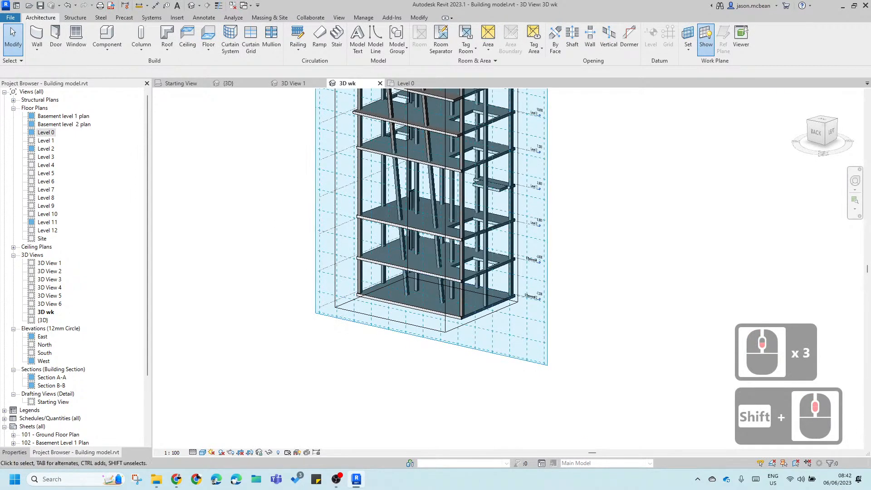
scroll(471, 312, "up", 7)
middle_click_drag(382, 302, 481, 276, "shift")
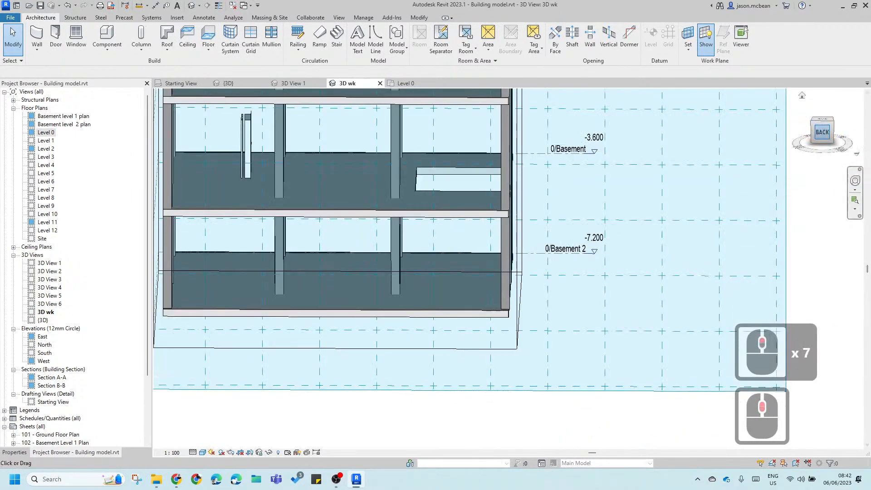
left_click(822, 132)
scroll(508, 385, "up", 9)
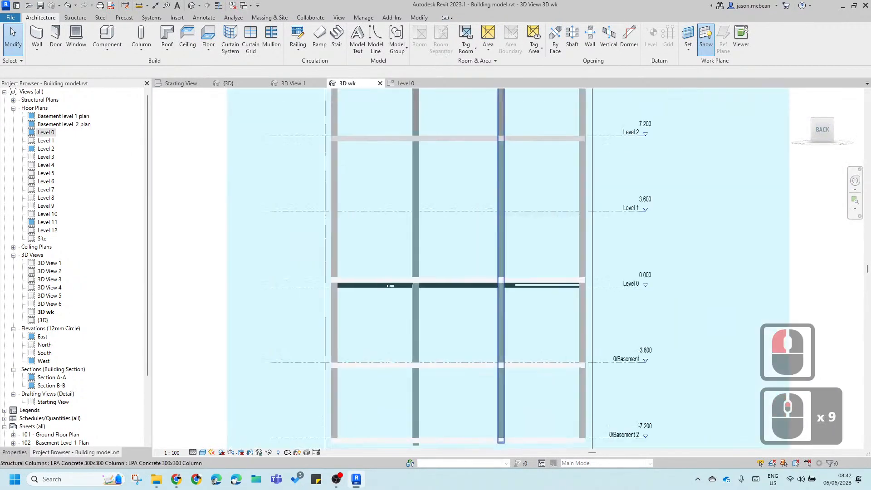
scroll(504, 360, "up", 1)
middle_click_drag(505, 358, 407, 220)
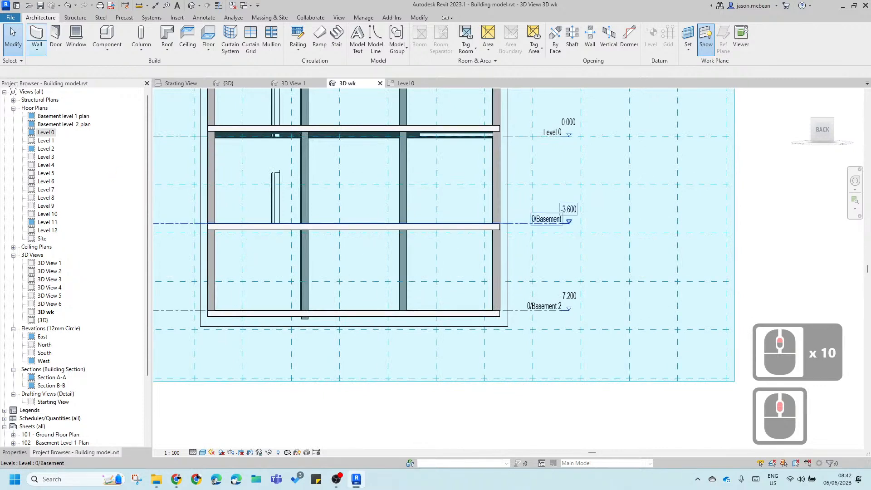
Step: Start an in-place model in the Generic Models category and name it Vault
left_click(107, 46)
left_click(117, 83)
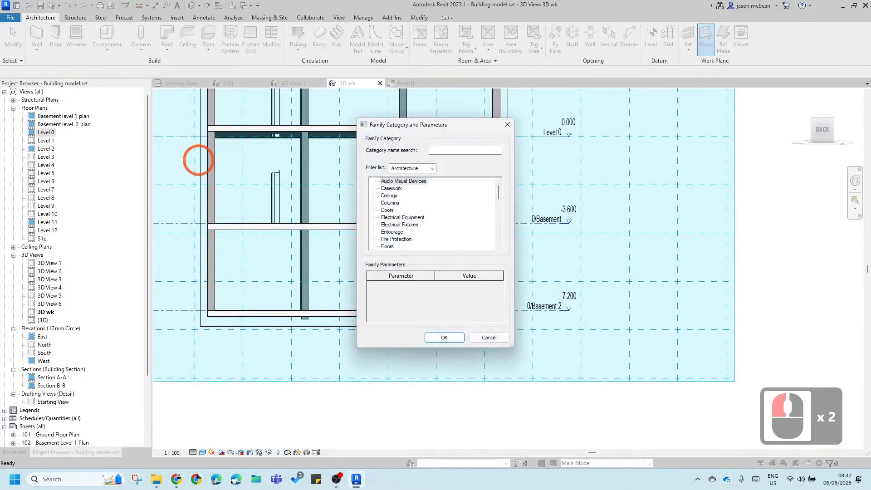
scroll(435, 213, "down", 8)
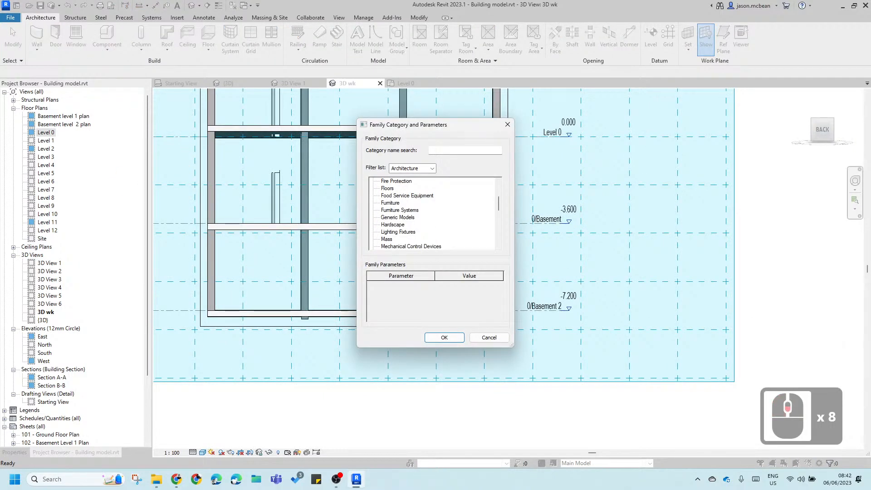
left_click(398, 217)
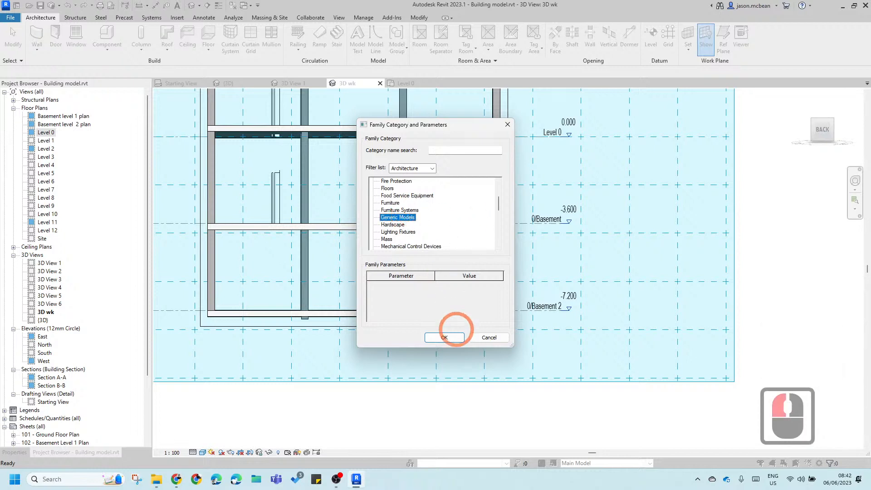
left_click(444, 337)
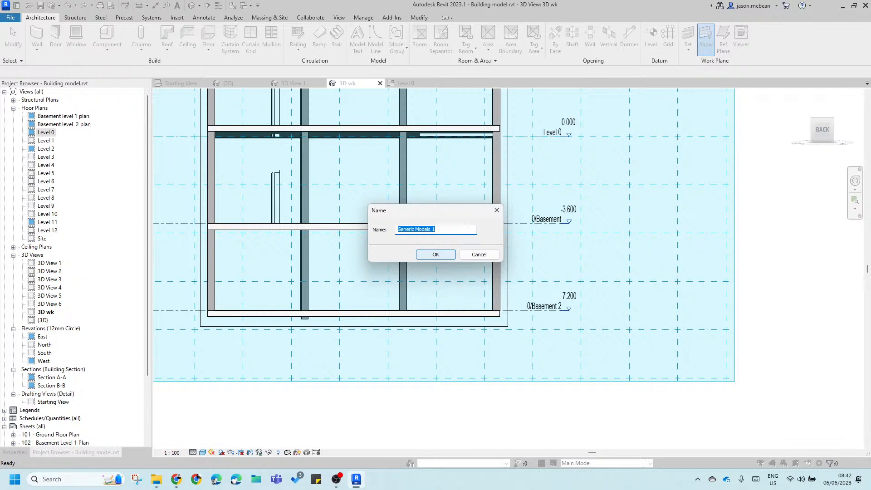
type("V")
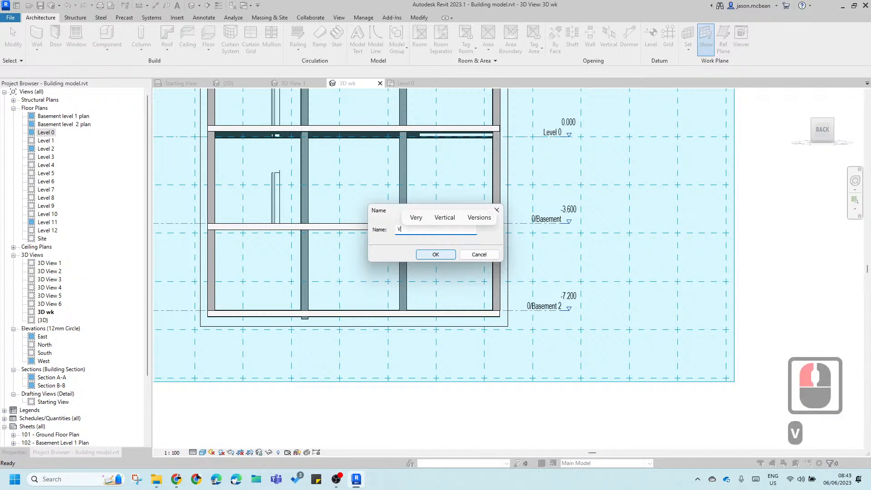
type("ault")
key("Return")
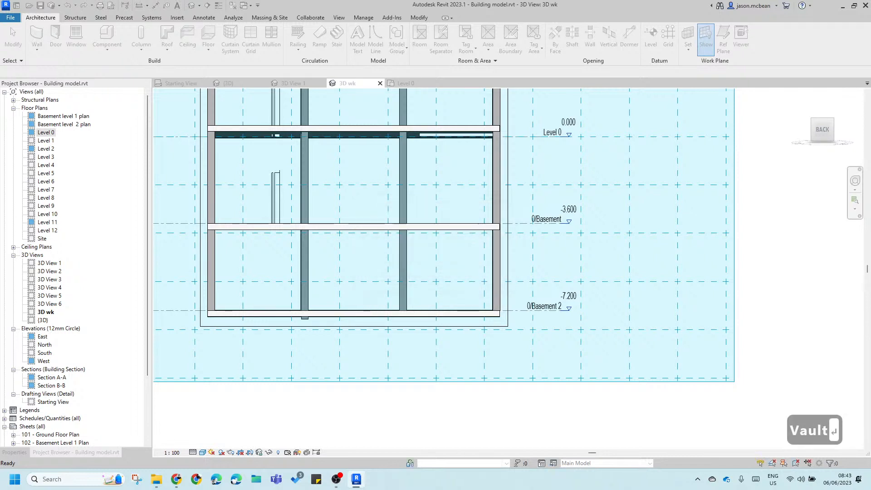
Step: Start an Extrusion in the in-place model with the Rectangle tool as its sketch shape
scroll(326, 295, "down", 2)
scroll(322, 301, "up", 4)
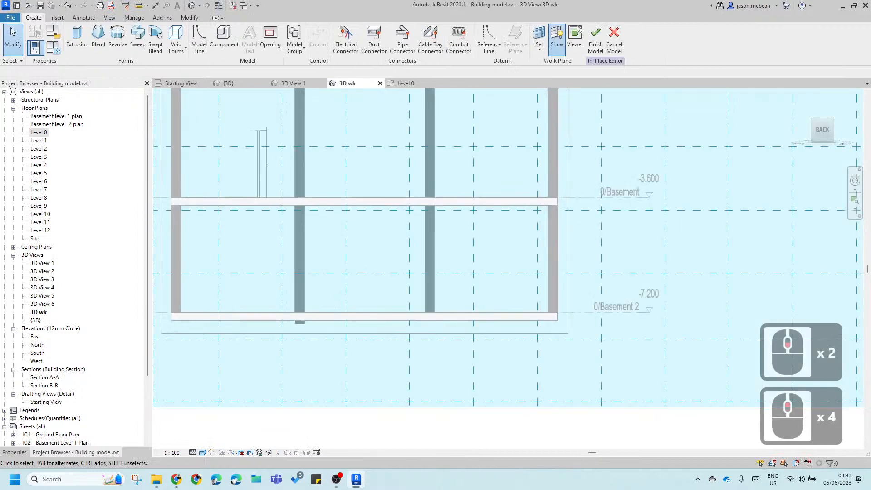
middle_click_drag(373, 253, 370, 276)
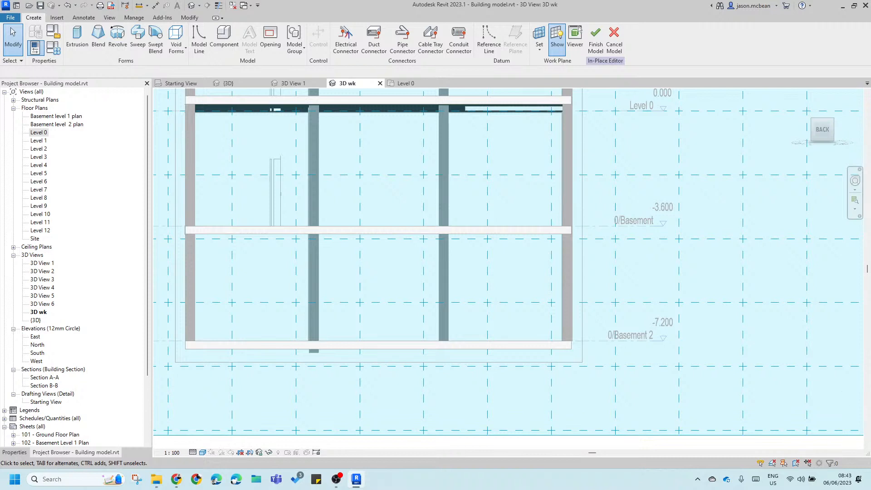
mouse_move(360, 258)
middle_mouse_down()
mouse_move(365, 235)
mouse_move(366, 246)
middle_mouse_up()
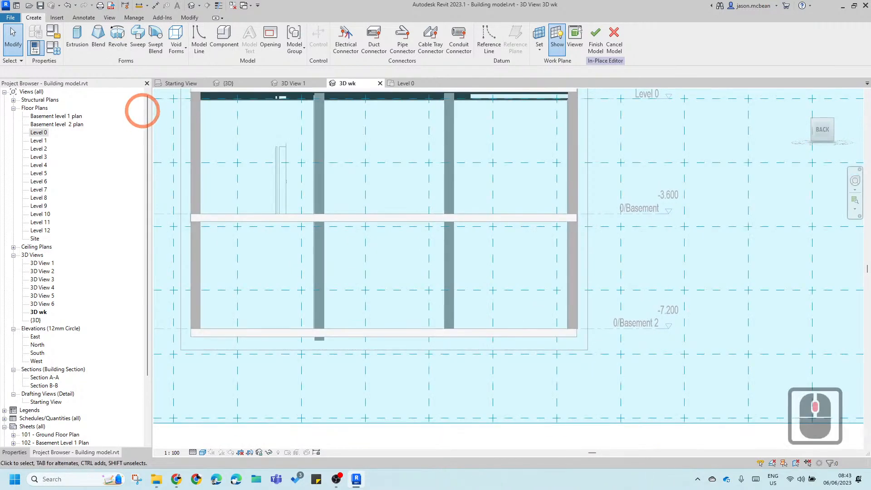
scroll(383, 290, "up", 1)
scroll(382, 290, "down", 2)
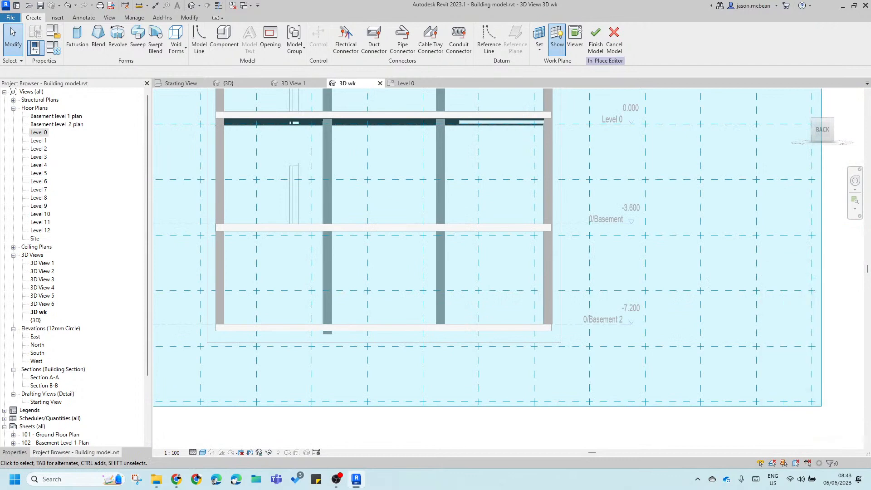
left_click(77, 37)
scroll(233, 228, "up", 3)
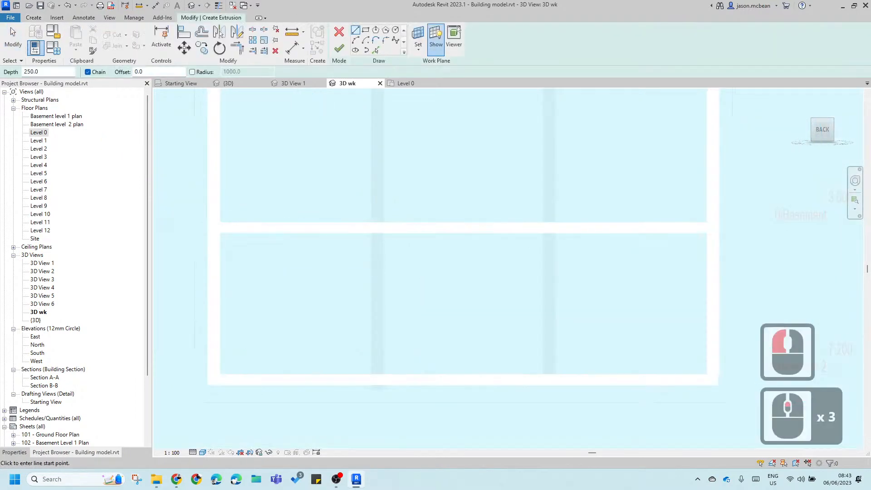
left_click(366, 30)
left_click(220, 233)
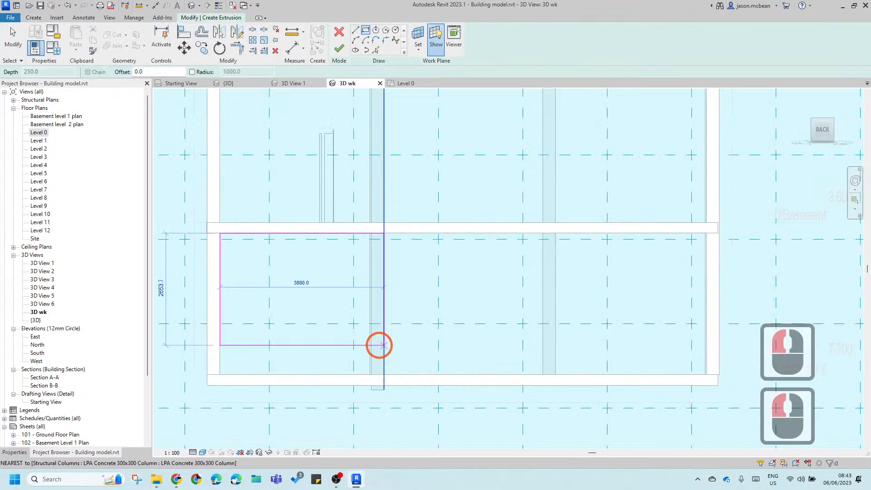
scroll(374, 327, "down", 1)
scroll(584, 355, "up", 4)
scroll(561, 343, "down", 14)
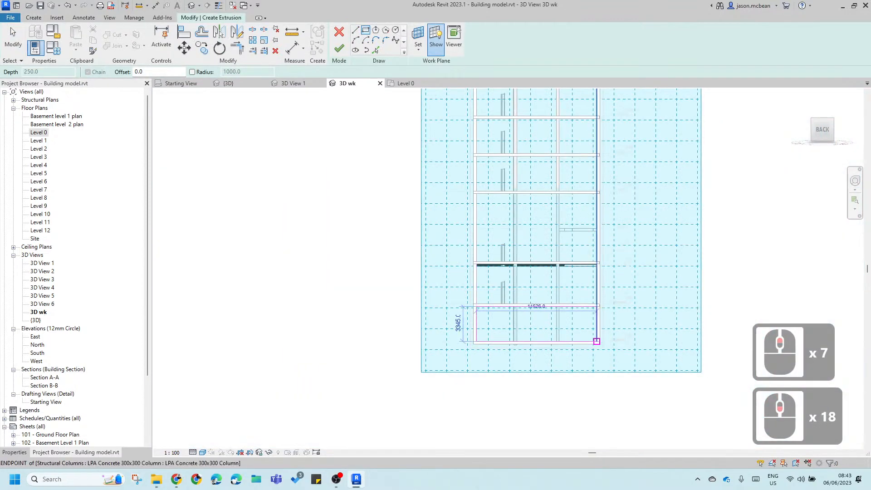
scroll(604, 339, "up", 6)
key("Escape")
Step: Sketch a rectangle about 6480 mm high between the outer columns, from the Level 2 slab's underside to the Level 0 slab's top
scroll(598, 179, "up", 1)
middle_click_drag(599, 179, 541, 351)
scroll(540, 345, "down", 3)
middle_click_drag(385, 180, 399, 263)
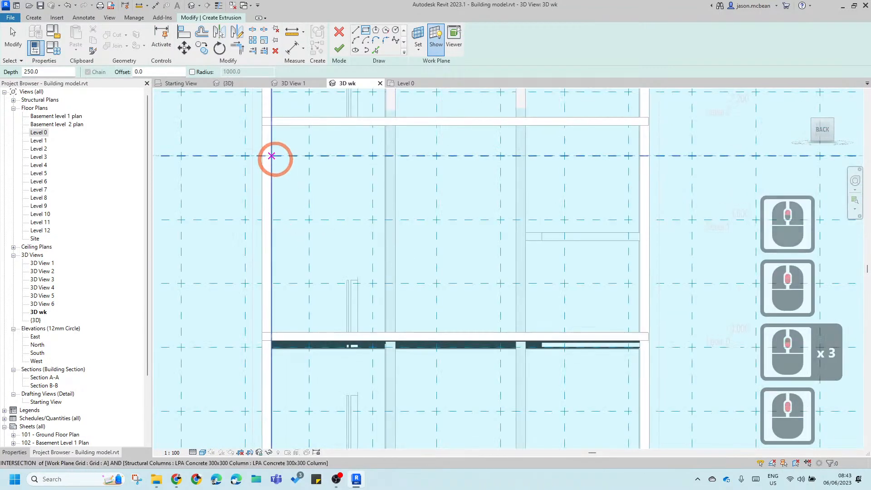
left_click(269, 125)
scroll(646, 335, "up", 6)
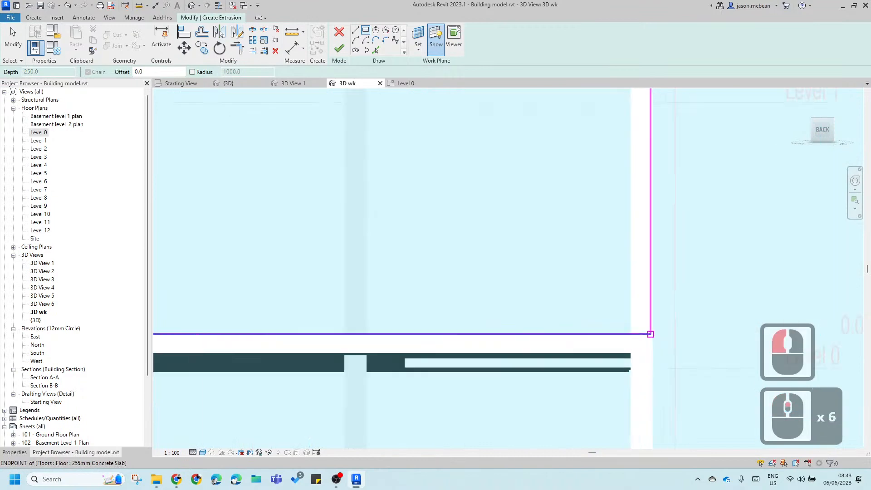
left_click(631, 335)
scroll(632, 334, "down", 6)
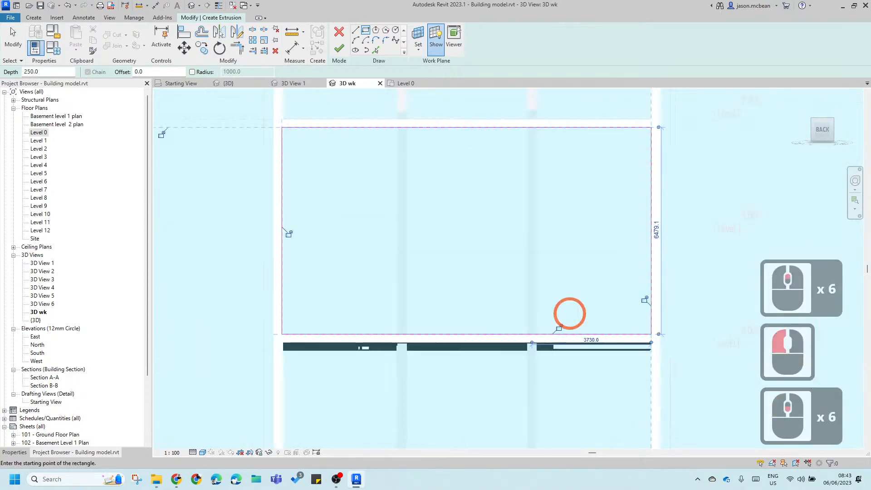
Step: Examine where the two intermediate columns cross the sketched rectangle and continue through the floors above
scroll(385, 122, "up", 6)
scroll(383, 182, "down", 4)
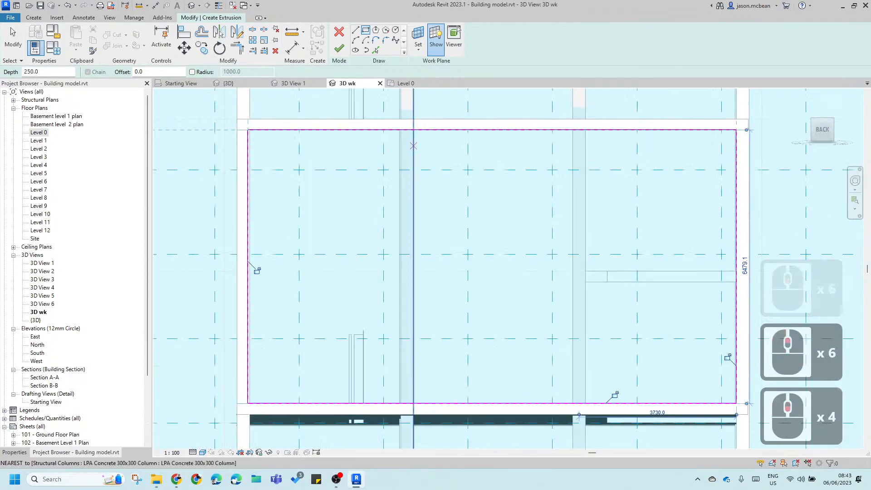
scroll(454, 155, "up", 6)
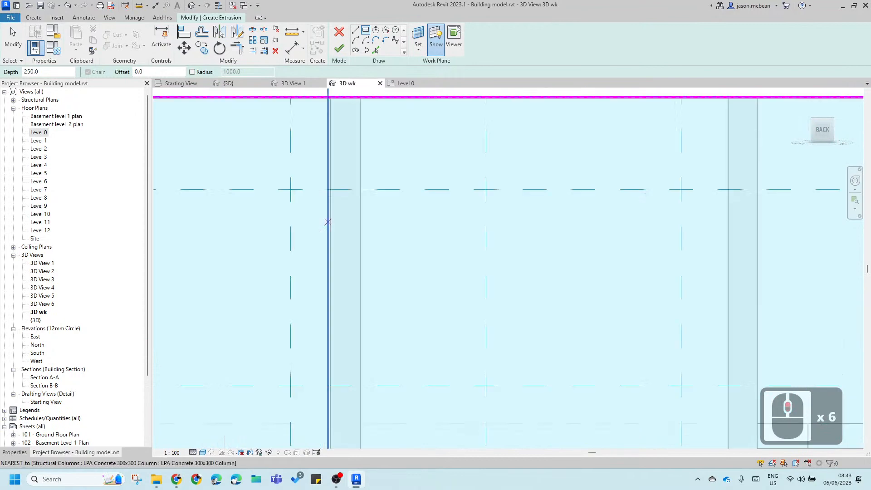
scroll(330, 189, "down", 15)
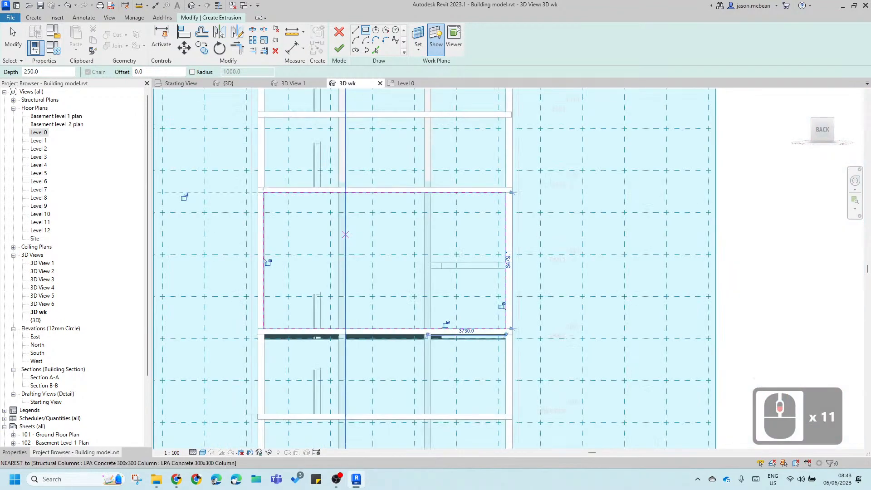
mouse_move(371, 201)
middle_mouse_down()
mouse_move(375, 464)
mouse_move(371, 397)
middle_mouse_up()
scroll(352, 306, "up", 5)
middle_click_drag(373, 352, 352, 406)
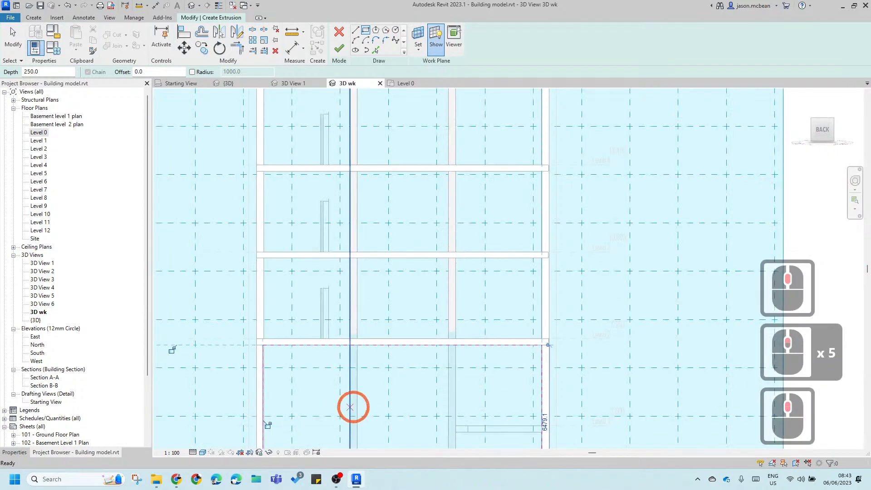
key("Escape")
scroll(339, 372, "up", 3)
middle_click_drag(402, 214, 403, 205)
middle_click_drag(385, 356, 383, 307)
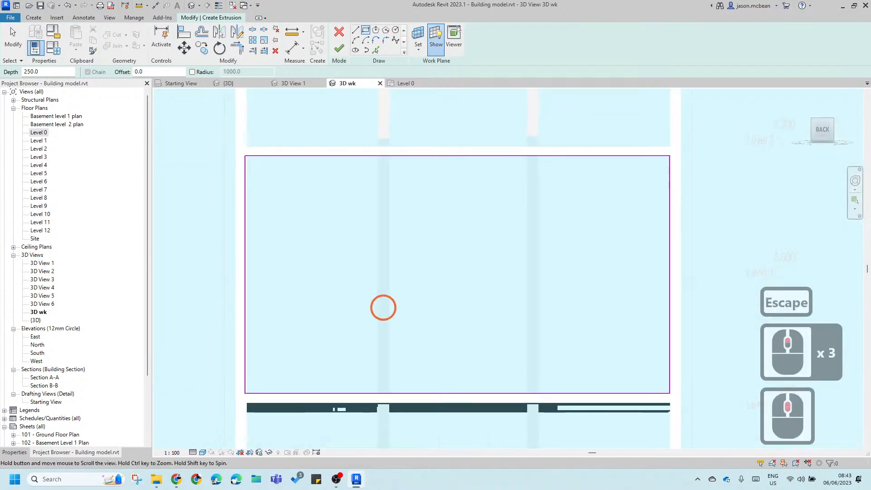
Step: Pick both vertical edges of each of the two intermediate columns as sketch lines with Pick Lines
left_click(355, 30)
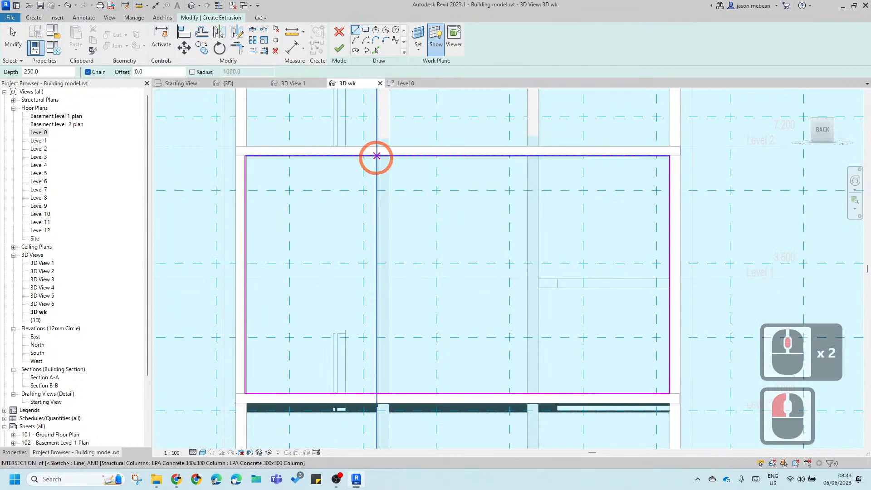
left_click(389, 155)
left_click(375, 49)
scroll(379, 177, "up", 5)
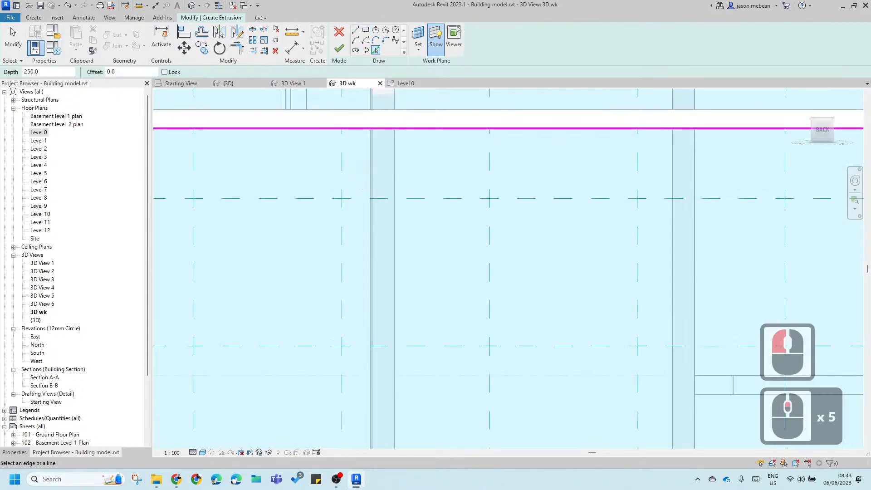
left_click(380, 176)
scroll(379, 252, "down", 4)
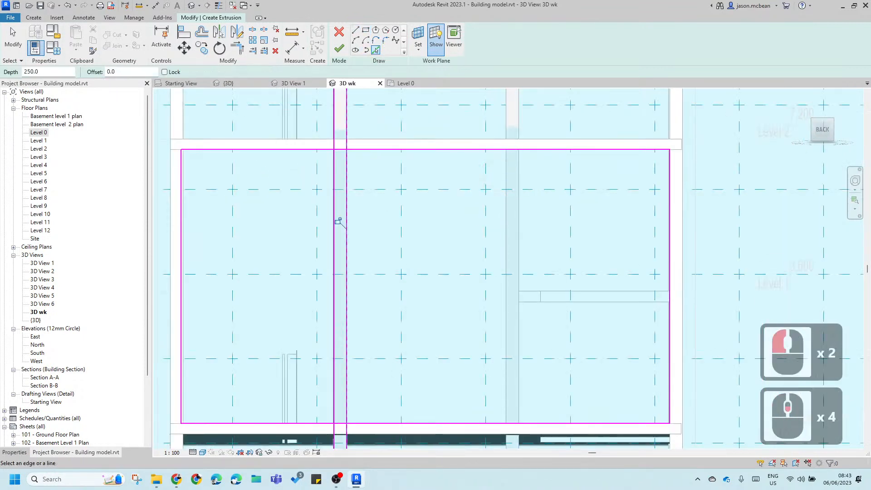
left_click(505, 254)
Step: Split the rectangle's upper and lower lines within the width of each intermediate column
middle_click_drag(577, 228, 513, 214)
middle_click_drag(385, 200, 411, 199)
scroll(410, 200, "down", 1)
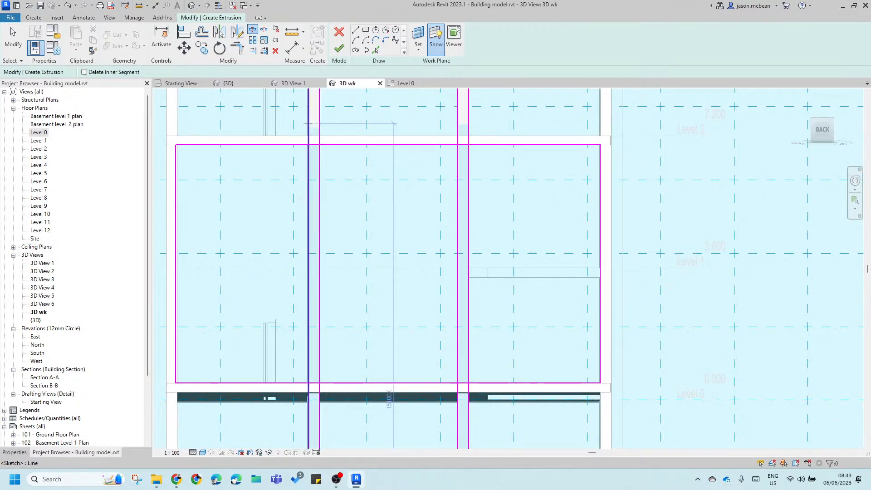
scroll(315, 146, "up", 3)
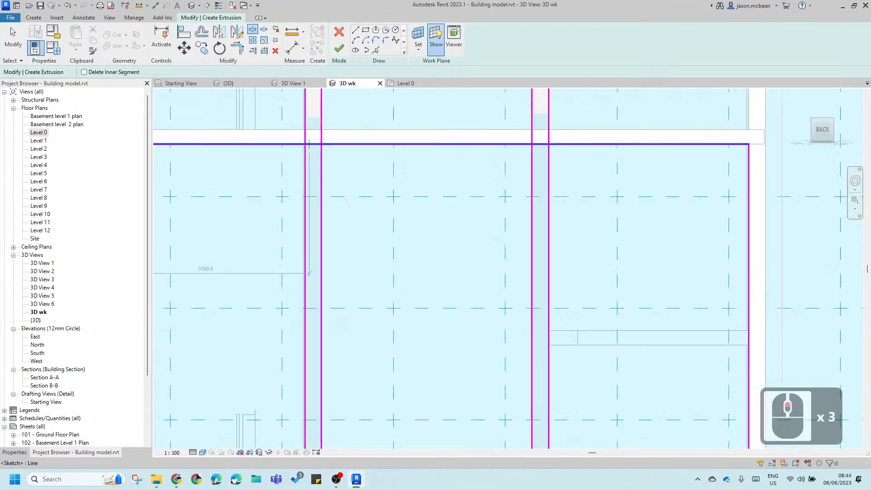
left_click(309, 144)
left_click(536, 144)
scroll(610, 148, "down", 4)
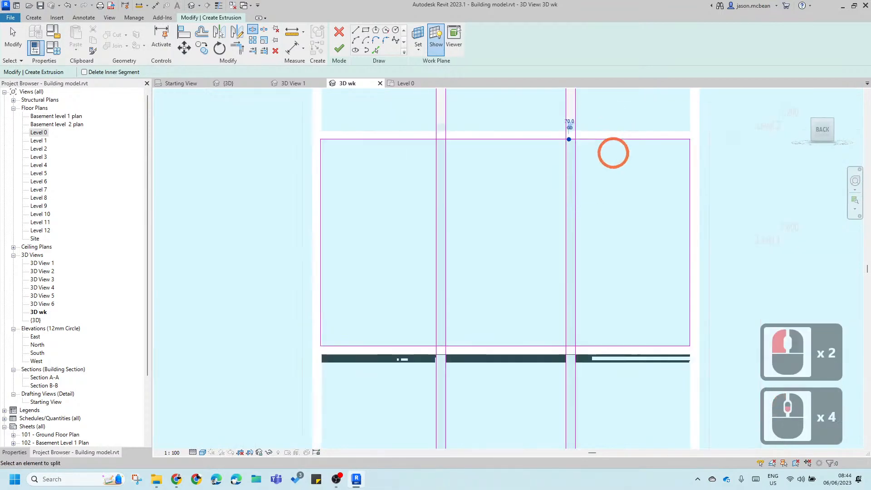
scroll(577, 362, "up", 3)
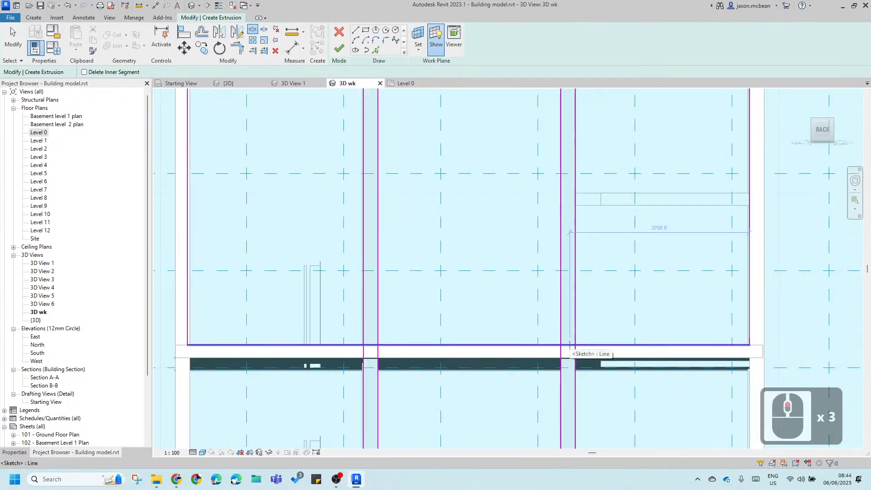
left_click(567, 345)
left_click(367, 345)
Step: Trim the lower line to both edge lines of the first intermediate column with Trim/Extend to Corner
scroll(367, 344, "up", 4)
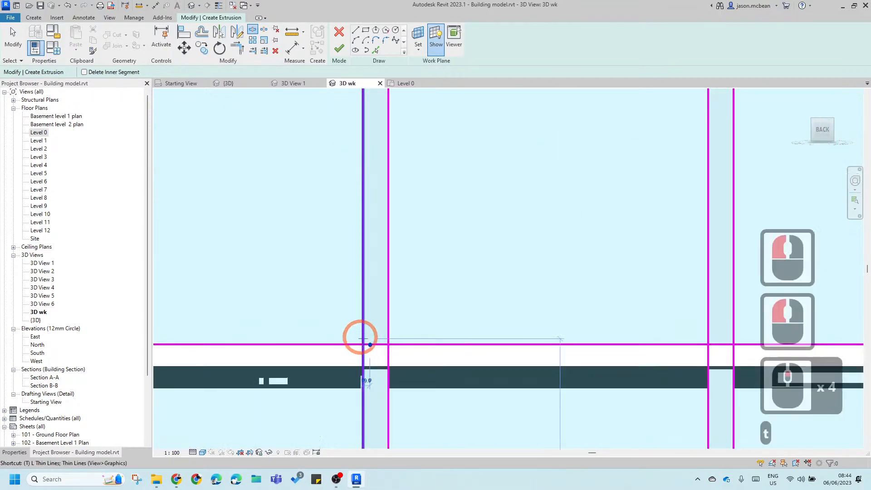
key("t")
key("r")
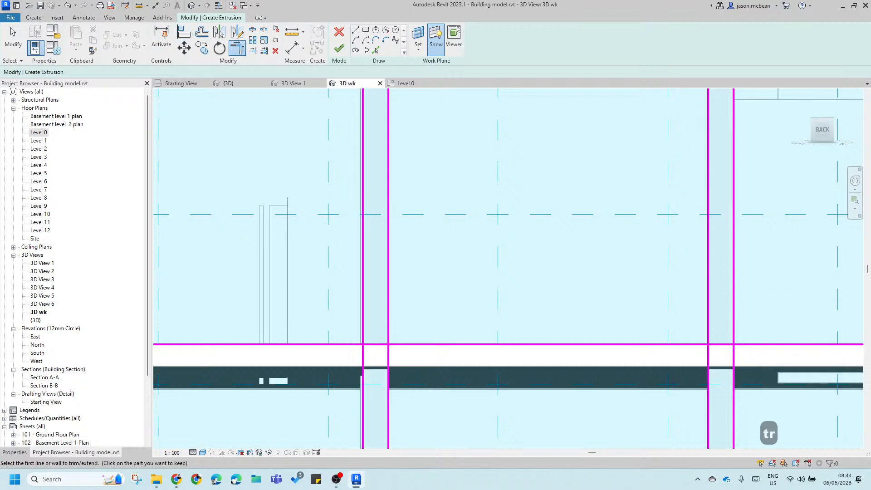
left_click(345, 344)
left_click(364, 325)
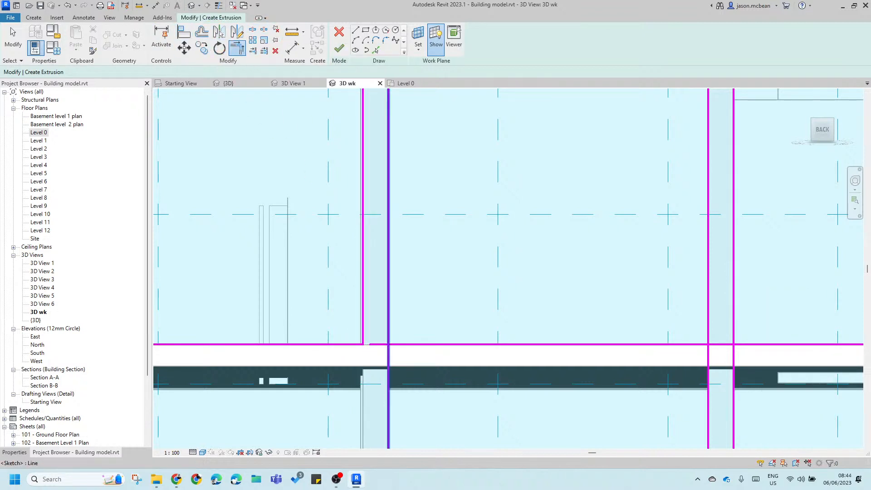
left_click(389, 320)
left_click(400, 346)
Step: Trim the lower line to both edge lines of the second intermediate column, closing the lower corners there
scroll(393, 357, "down", 6)
scroll(498, 360, "up", 4)
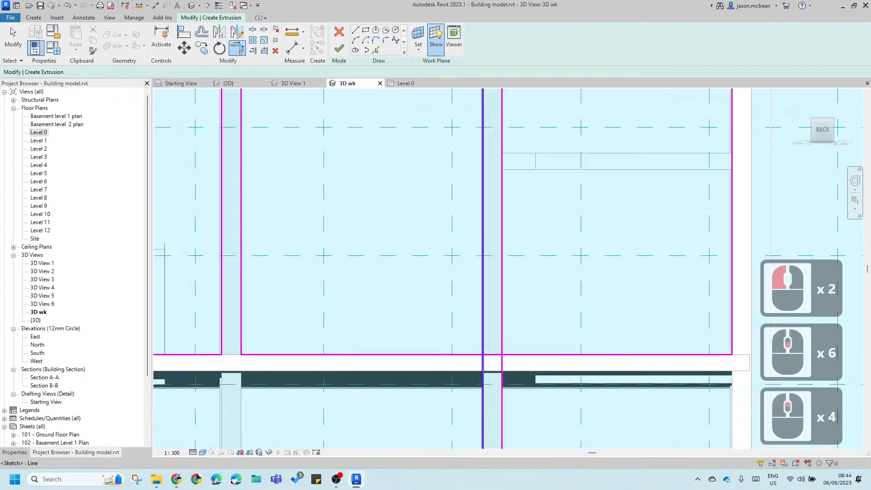
left_click(483, 339)
left_click(471, 354)
left_click(506, 351)
left_click(500, 343)
left_click(512, 356)
scroll(486, 375, "down", 7)
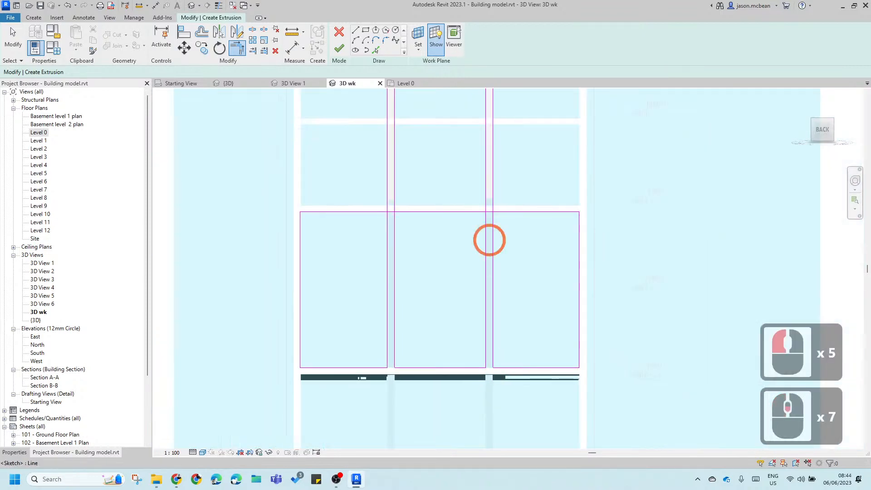
Step: Trim the upper line to the second intermediate column's outer edge line, closing the third panel's upper corner
scroll(492, 225, "up", 4)
left_click(492, 212)
left_click(503, 202)
Step: Trim the upper line to both edge lines of the first intermediate column, closing the panel corners there
left_click(482, 214)
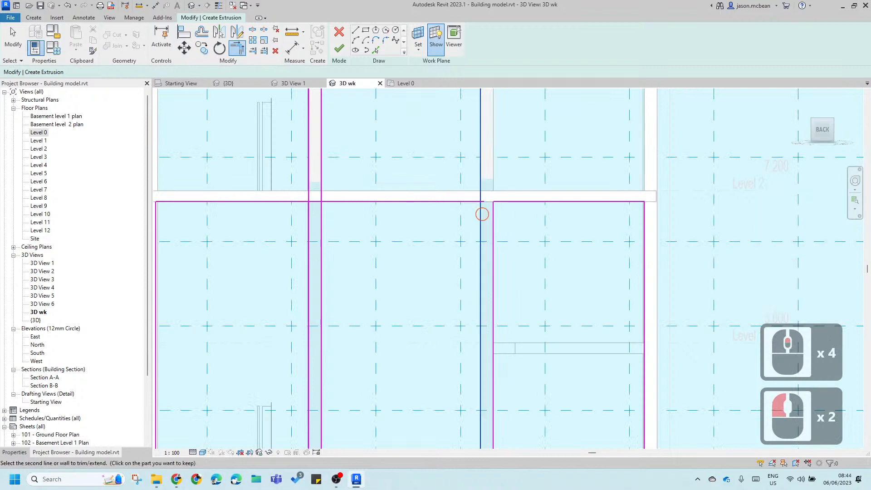
left_click(479, 214)
left_click(454, 205)
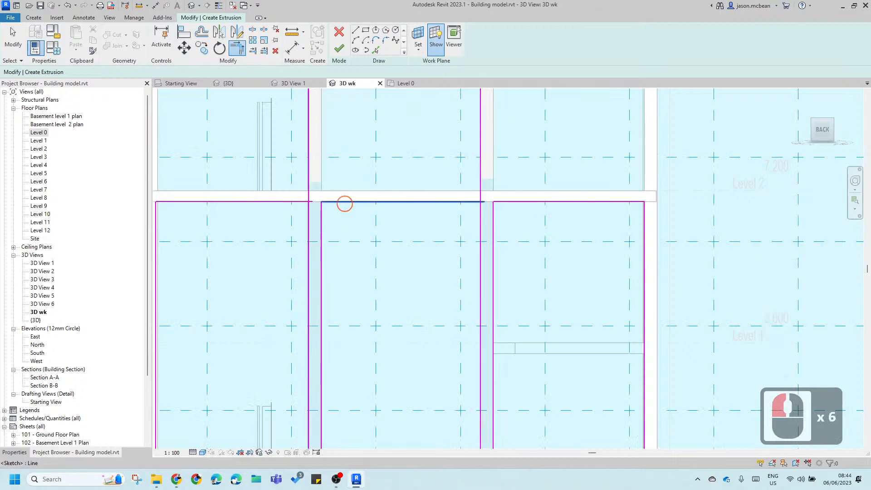
left_click(298, 203)
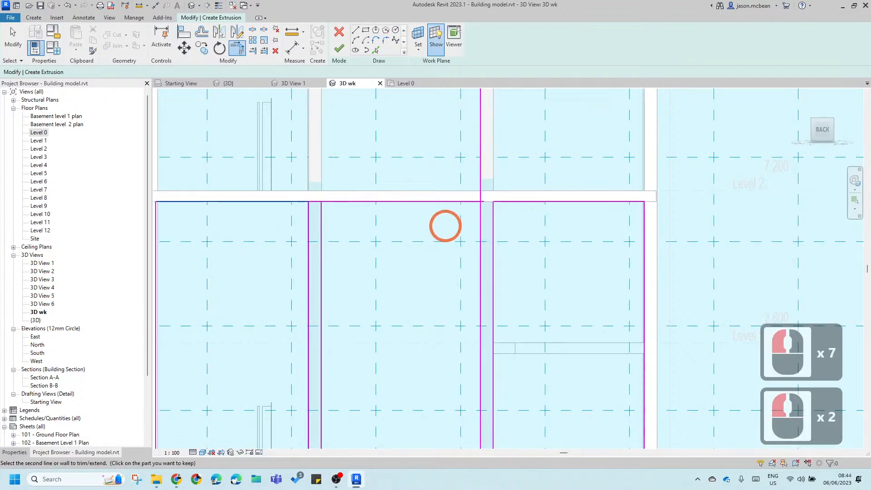
scroll(298, 204, "up", 6)
left_click(322, 209)
left_click(304, 199)
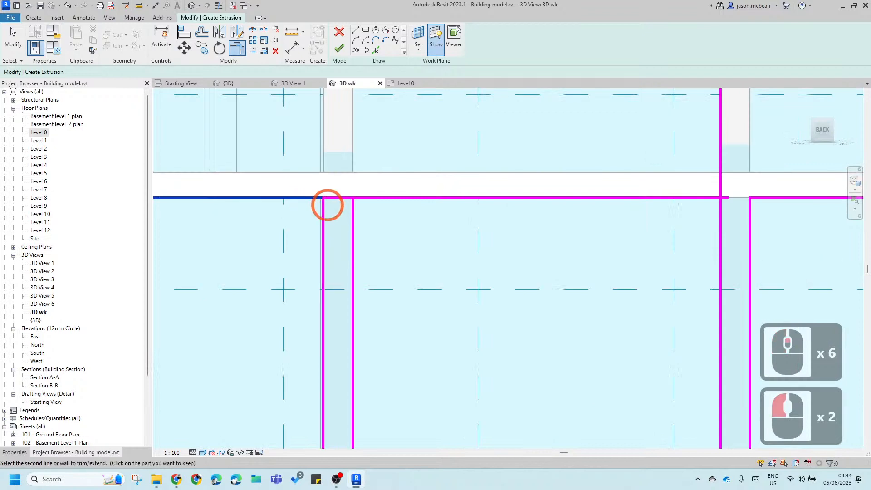
left_click(357, 204)
left_click(366, 197)
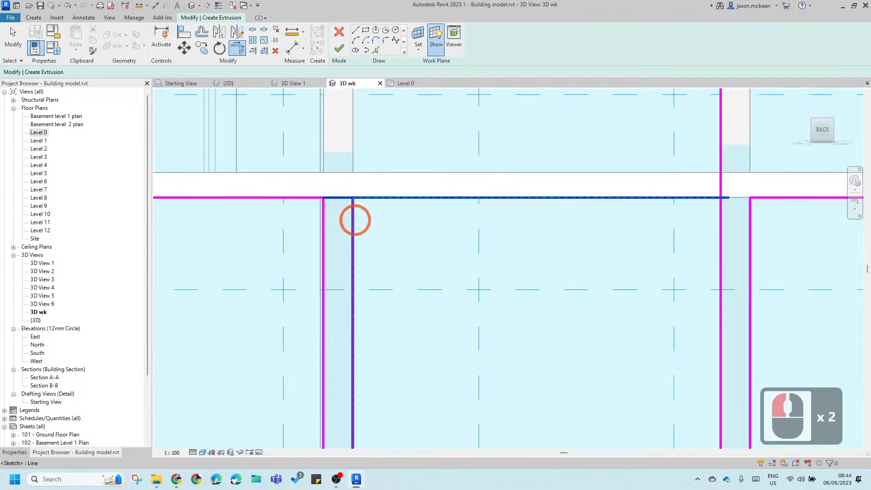
Step: Trim the upper line to the second column's inner edge line, closing the middle panel, and end the Trim/Extend to Corner command
scroll(313, 250, "down", 4)
scroll(579, 227, "up", 4)
left_click(505, 239)
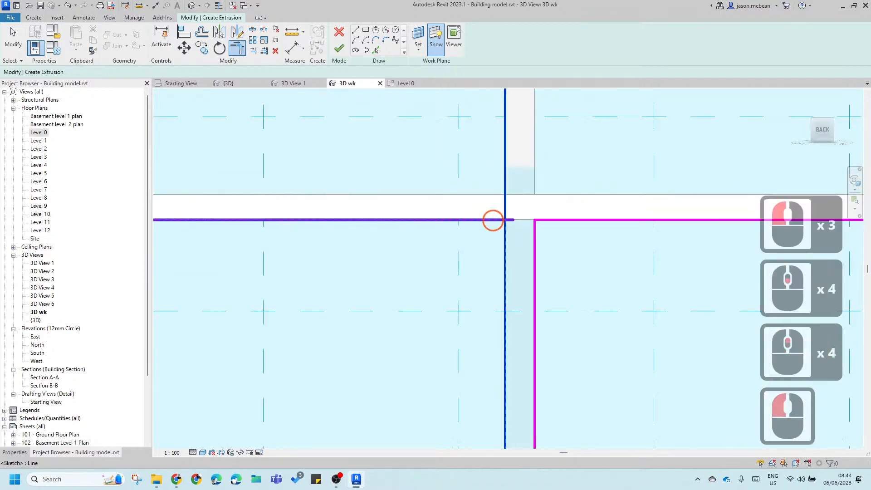
left_click(490, 219)
scroll(401, 248, "down", 11)
middle_click_drag(359, 311, 340, 291)
scroll(334, 282, "up", 4)
key("Escape")
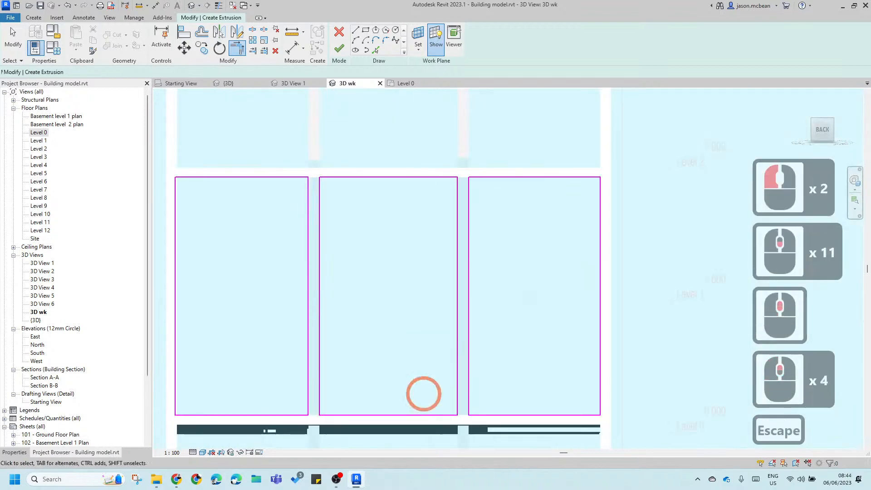
scroll(368, 252, "down", 1)
key("Escape")
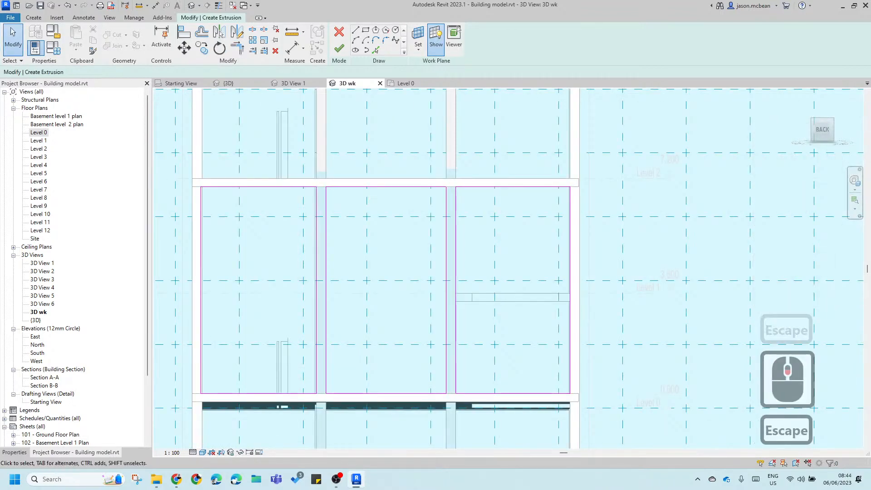
Step: Draw a start-end-radius arc of about 1854 mm radius across the upper part of the first panel, between its vertical edges
scroll(291, 339, "up", 4)
middle_click_drag(292, 338, 378, 299)
scroll(336, 365, "down", 3)
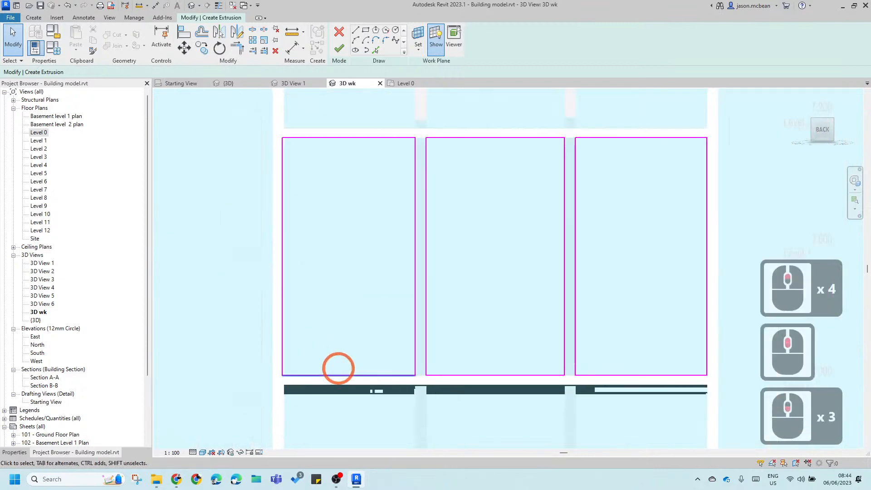
scroll(375, 181, "up", 3)
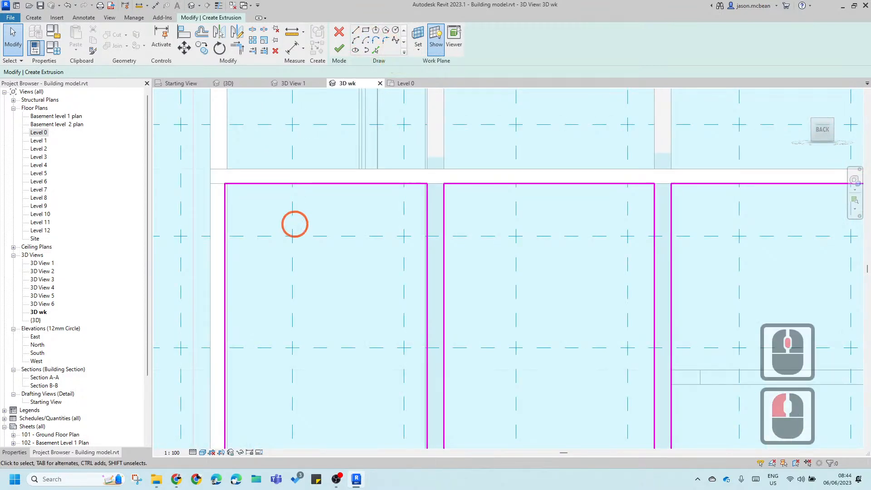
left_click(226, 283)
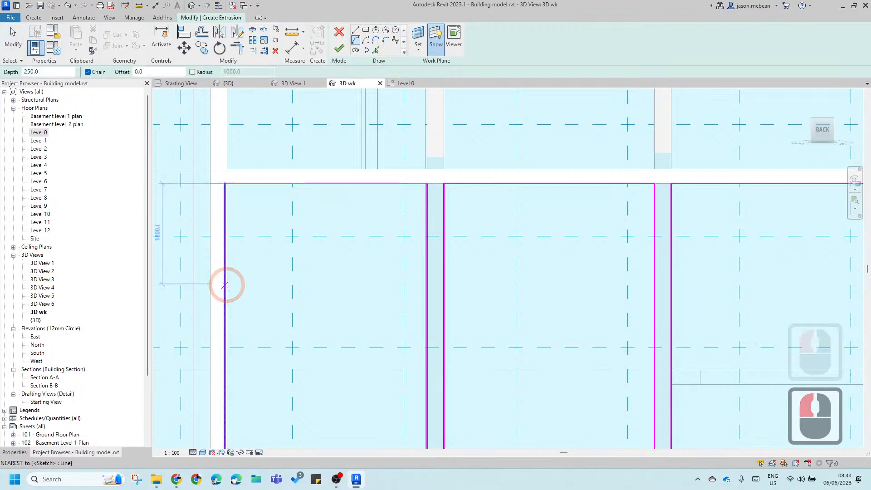
left_click(426, 284)
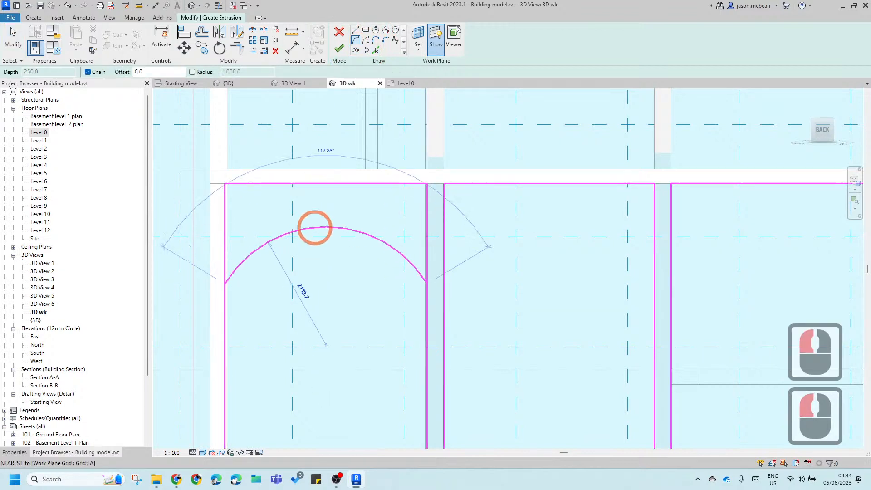
scroll(325, 204, "up", 3)
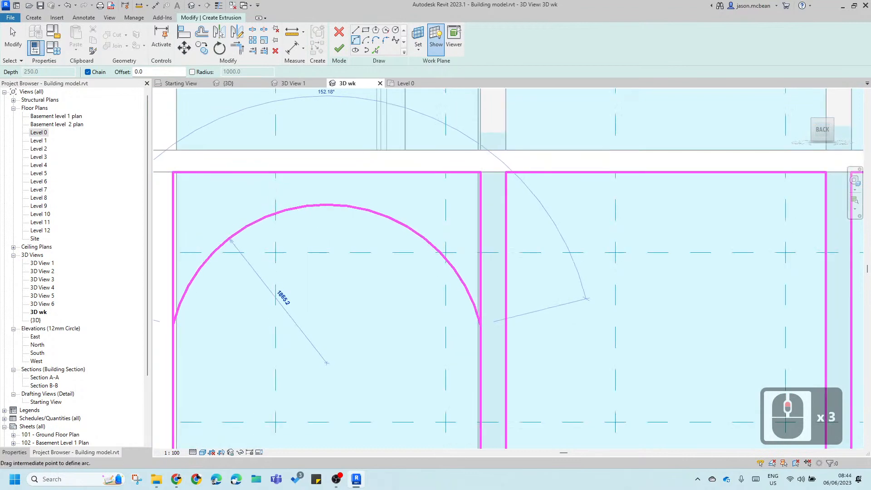
left_click(387, 213)
scroll(387, 214, "down", 4)
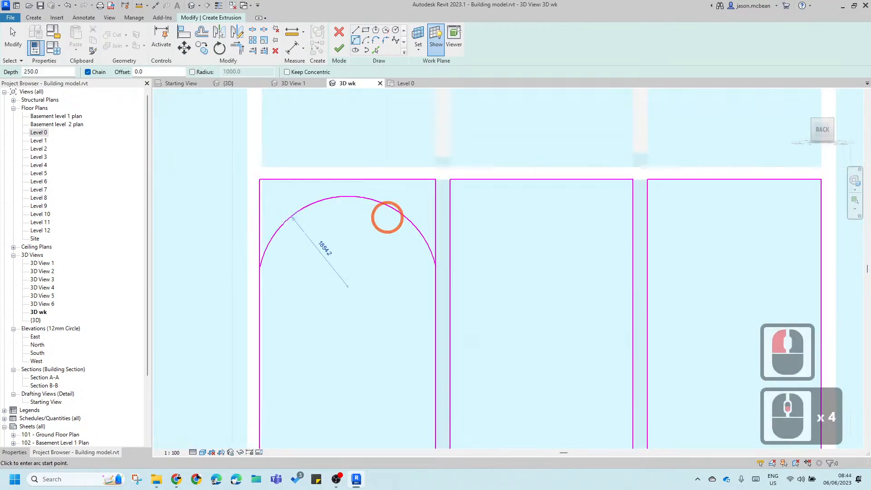
key("Escape")
Step: Make the arc's center mark visible
left_click(444, 260)
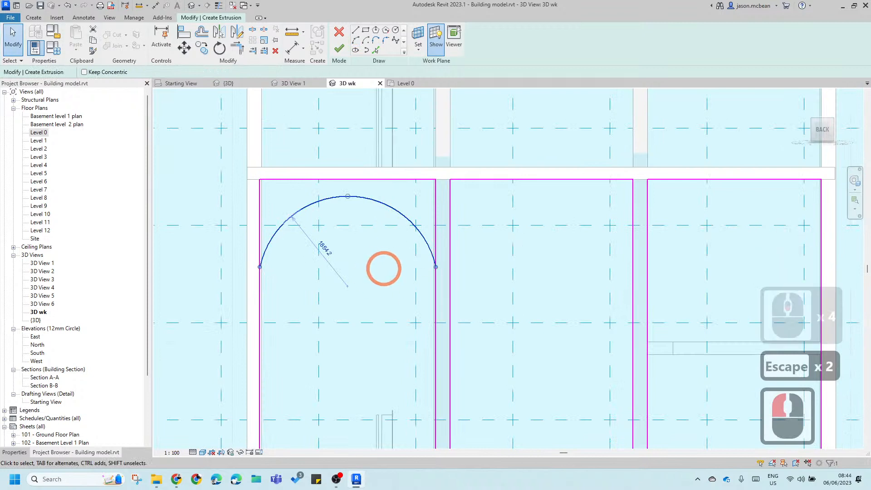
left_click(15, 452)
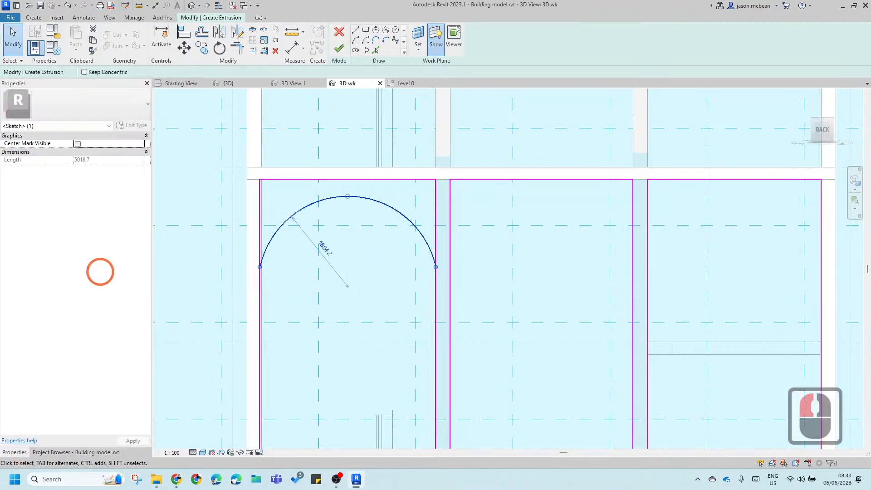
left_click(77, 144)
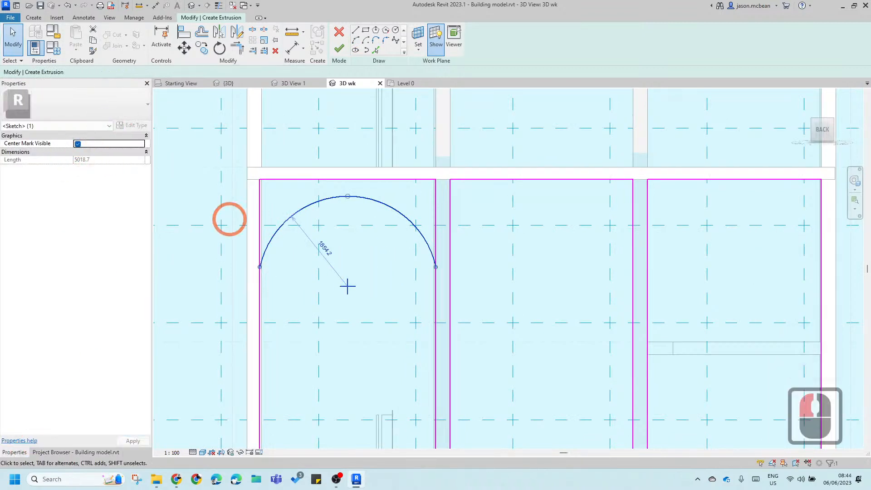
scroll(383, 245, "down", 2)
key("Escape")
scroll(383, 254, "down", 2)
middle_click_drag(397, 307, 363, 275)
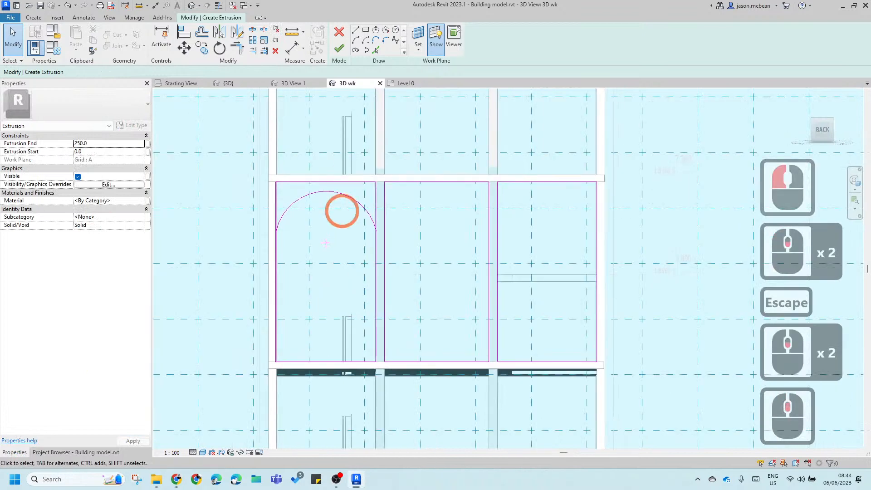
Step: Place an aligned vertical dimension beside the first panel from the arc's center mark down to the Level 0 line
left_click(326, 243)
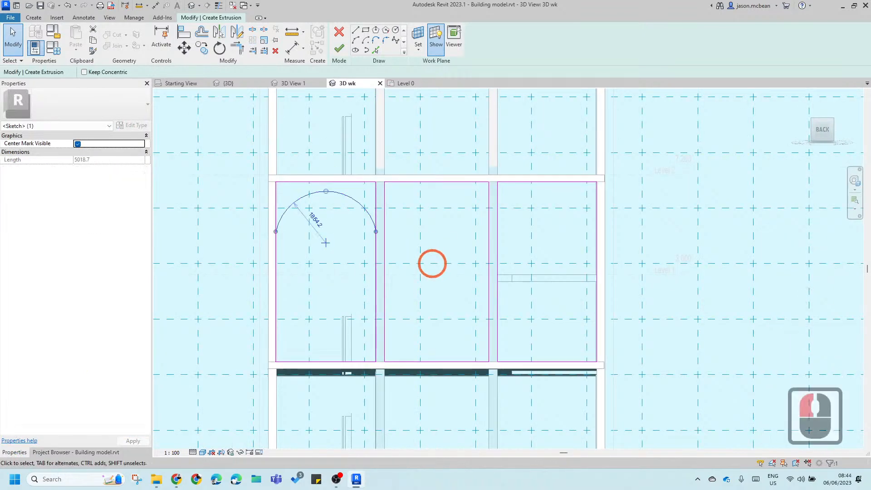
key("Escape")
key("d")
key("i")
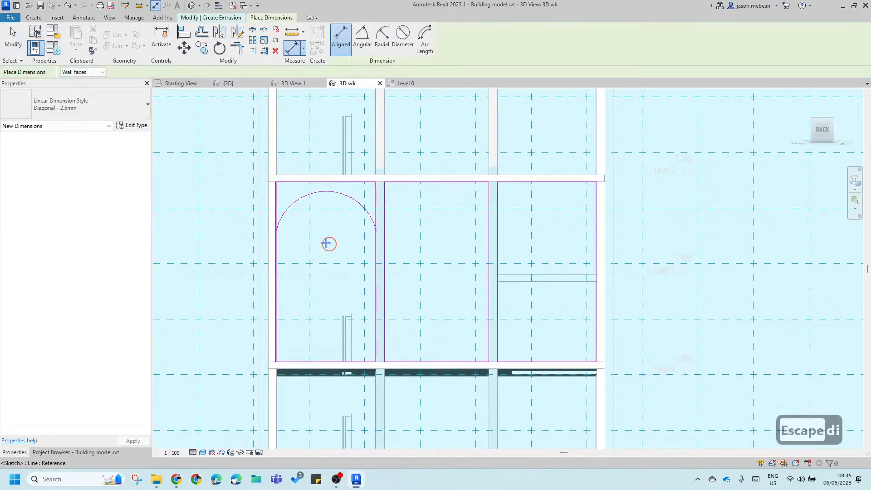
left_click(304, 359)
scroll(325, 243, "up", 5)
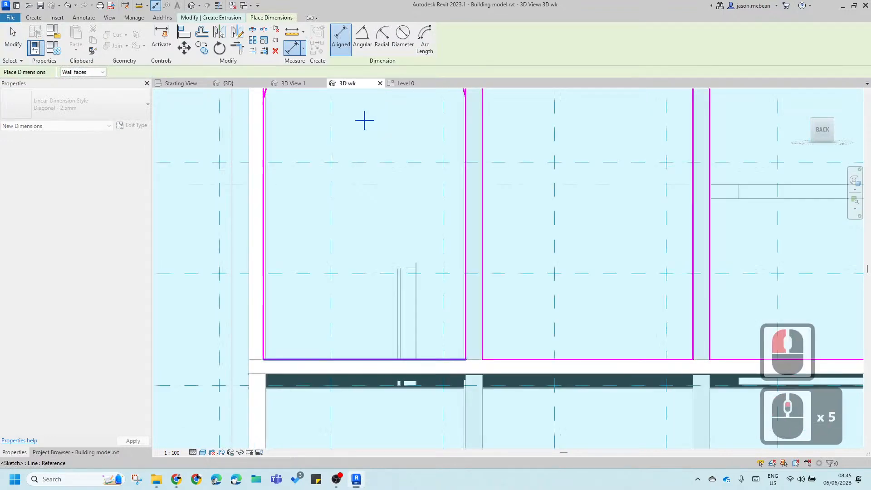
scroll(364, 120, "up", 4)
scroll(334, 171, "down", 11)
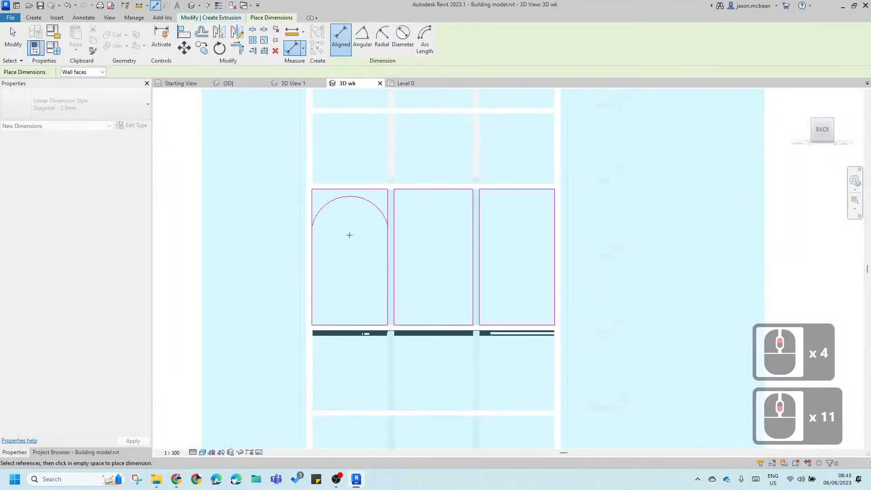
left_click(368, 282)
scroll(286, 276, "up", 4)
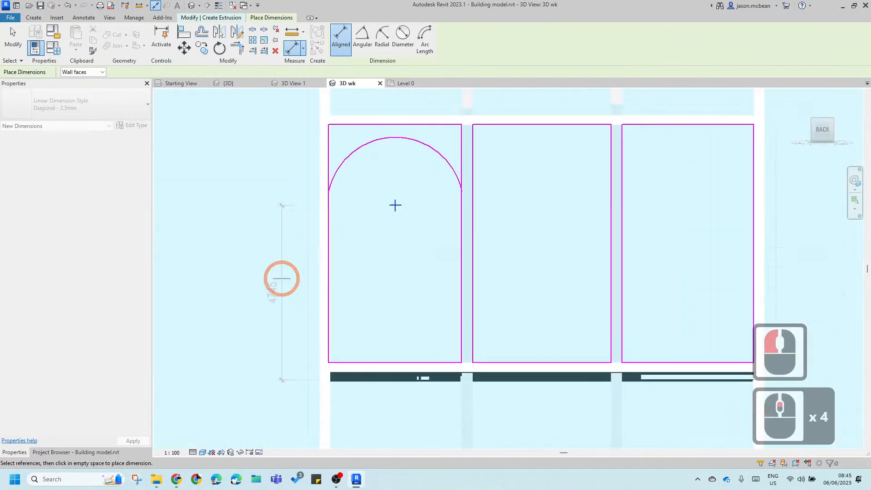
left_click(282, 278)
key("Escape")
key("Escape")
Step: Set the height dimension of the arc's center above Level 0 to 4500 mm
left_click(394, 206)
left_click(276, 299)
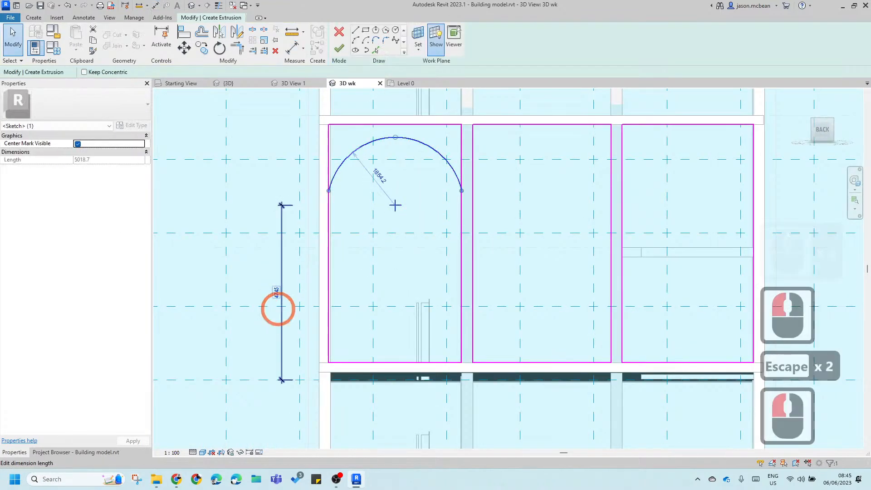
left_click_drag(251, 301, 258, 302)
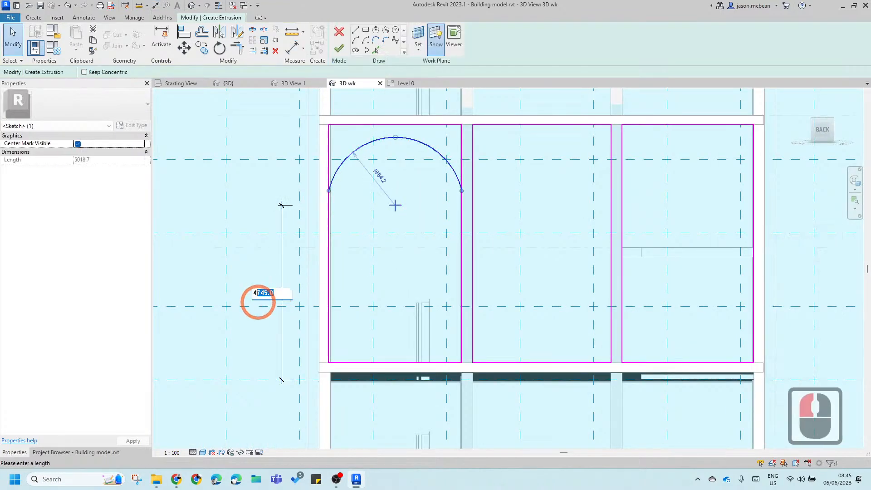
key("Return")
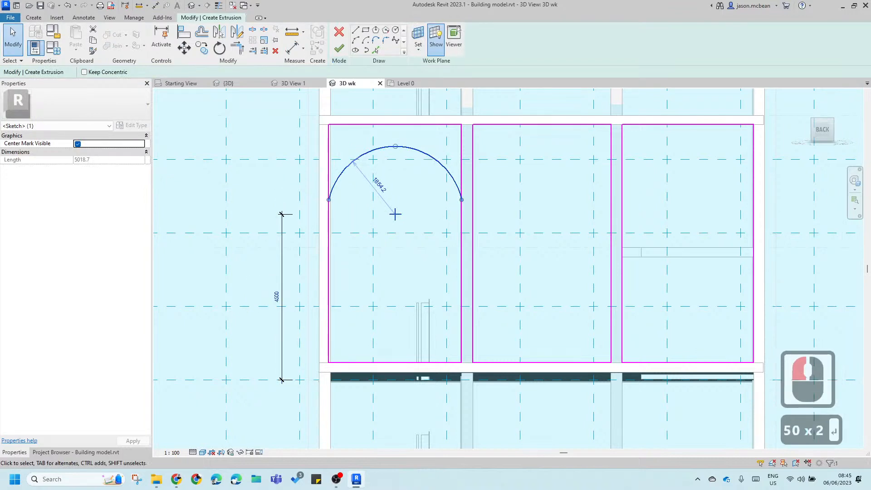
scroll(404, 303, "down", 1)
key("Escape")
scroll(404, 303, "down", 4)
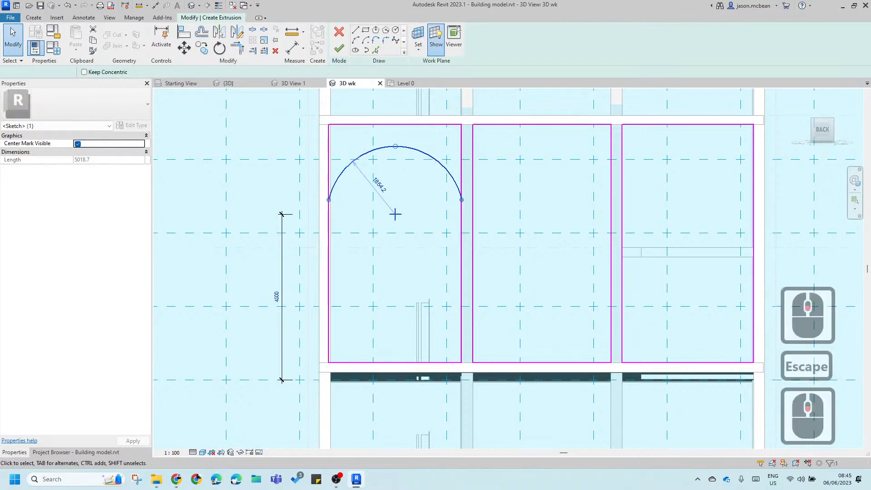
key("Escape")
scroll(385, 254, "up", 4)
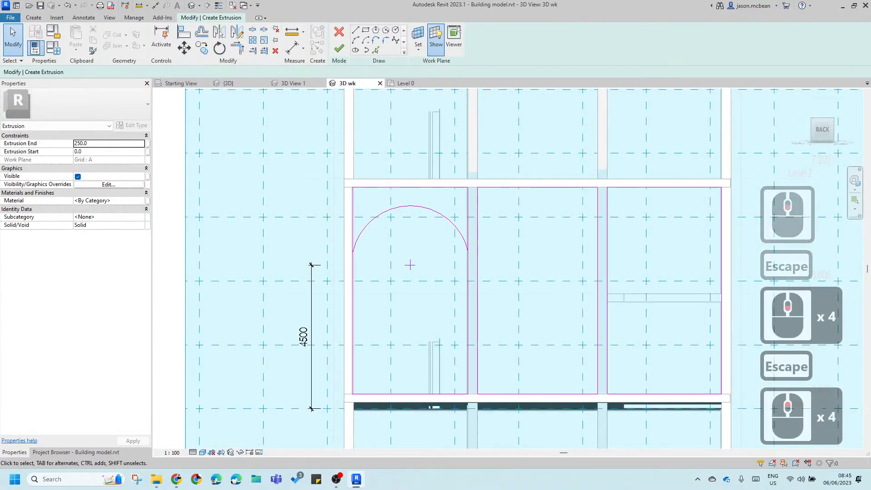
middle_click_drag(695, 276, 565, 254)
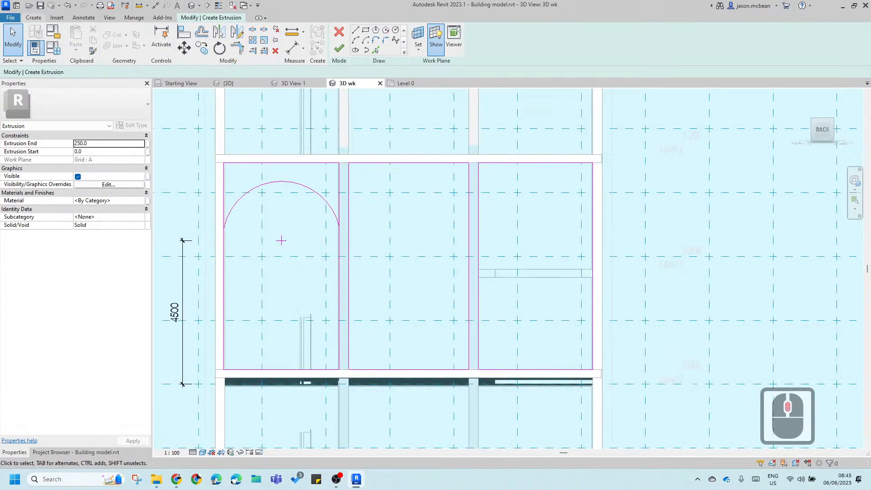
left_click(36, 17)
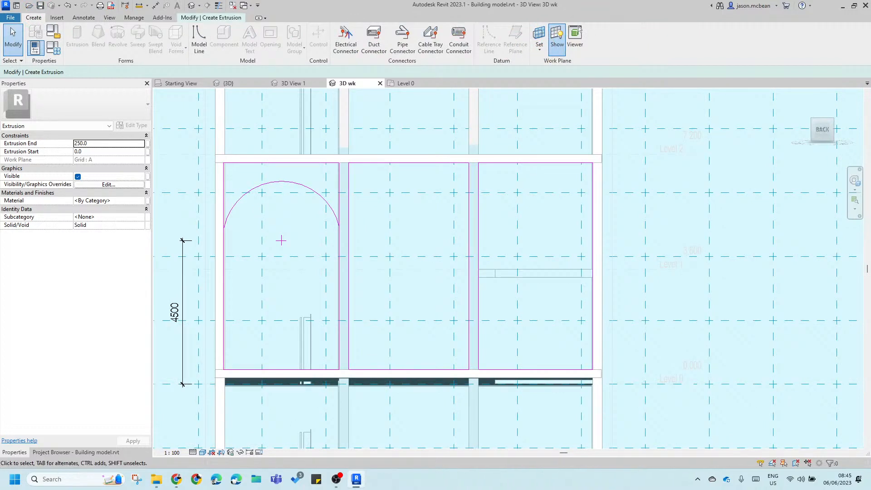
scroll(394, 182, "down", 2)
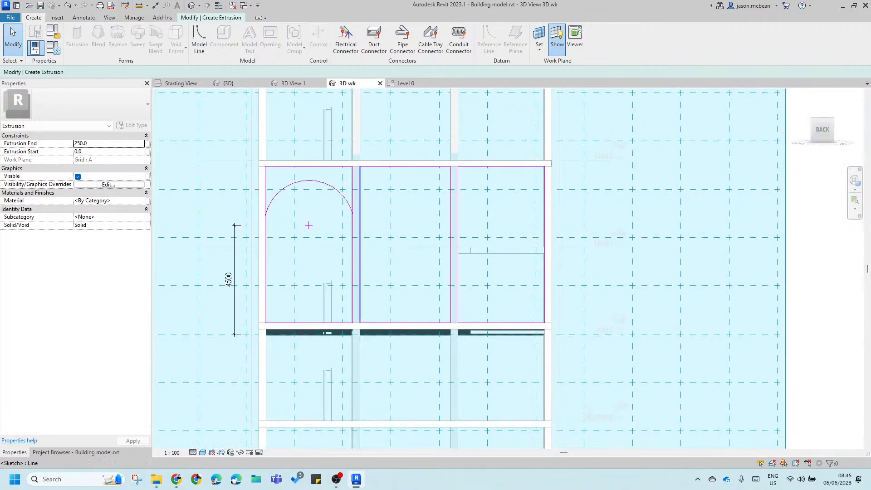
scroll(305, 176, "up", 3)
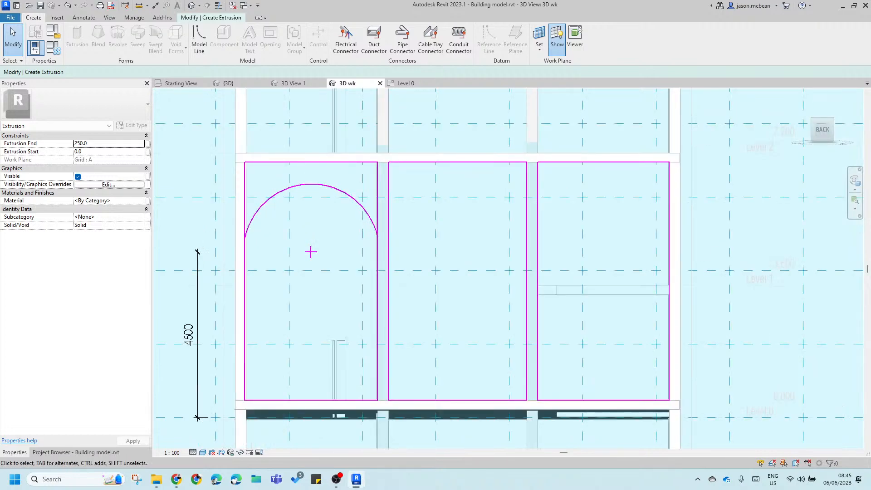
scroll(336, 226, "down", 2)
key("Escape")
key("d")
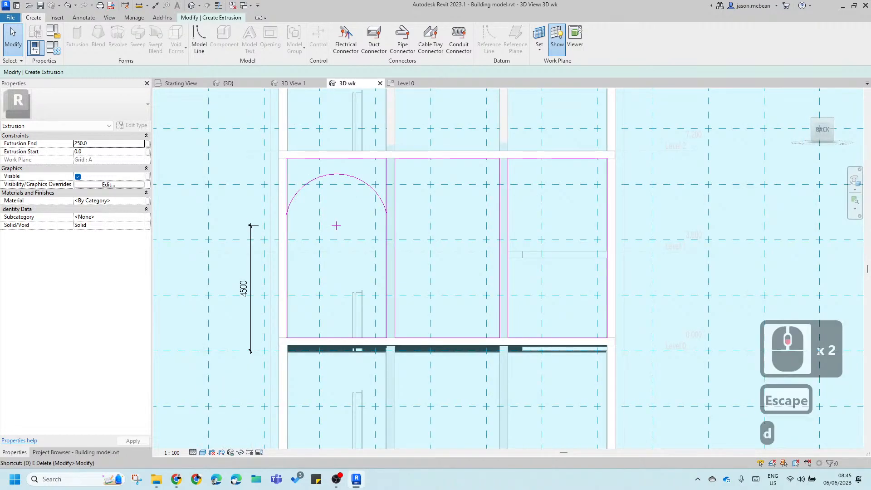
key("Escape")
Step: Draw a horizontal guide line about 10700 mm long from the first arc's center mark across the other two panels
left_click(216, 18)
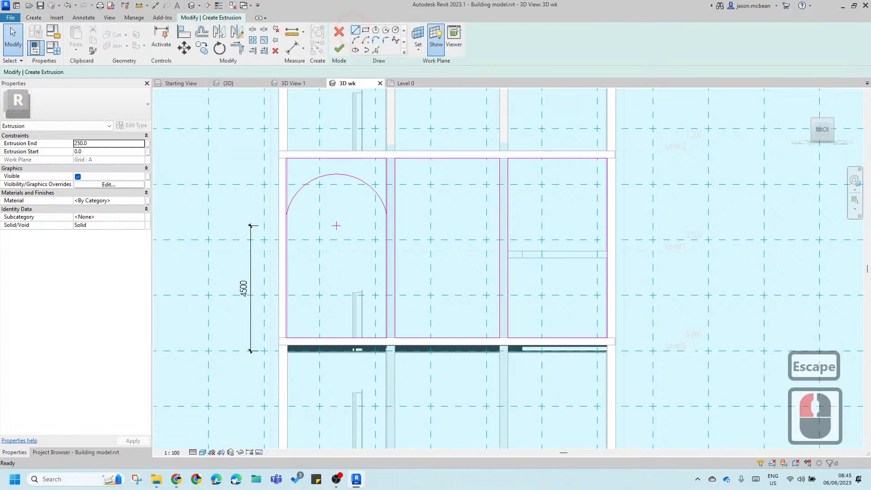
left_click(336, 226)
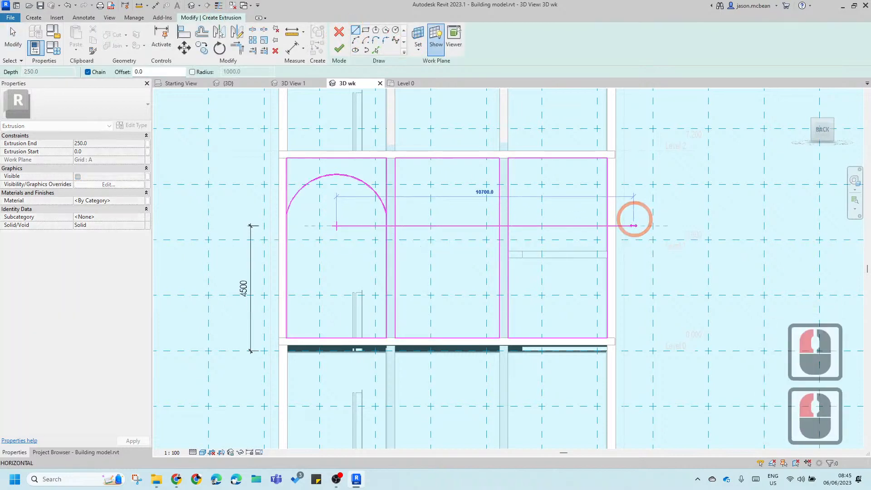
left_click(635, 220)
key("Escape")
key("Escape")
scroll(430, 218, "up", 4)
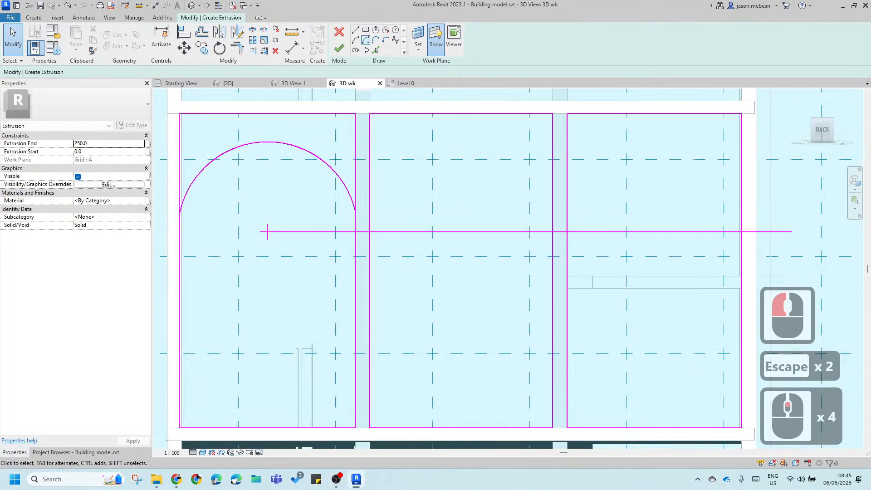
Step: Draw a horizontal guide line about 12500 mm long from the crown of the first arc past the third panel
left_click(349, 199)
scroll(402, 214, "down", 3)
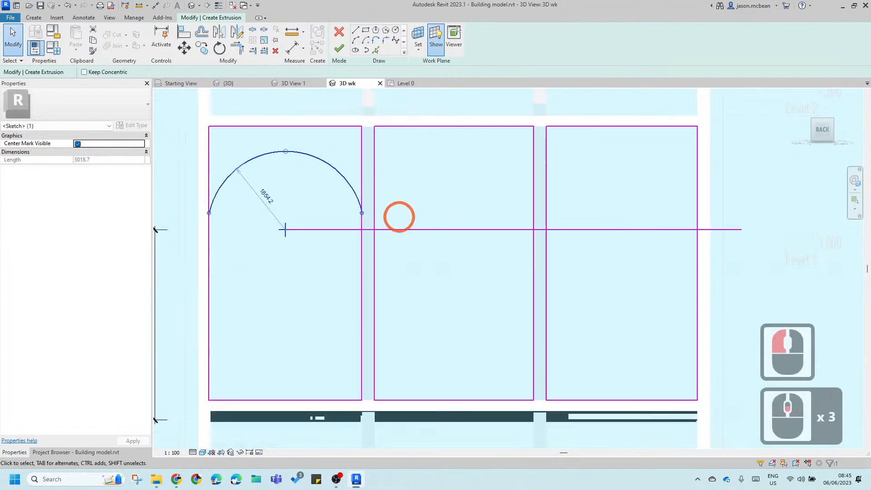
scroll(402, 222, "up", 2)
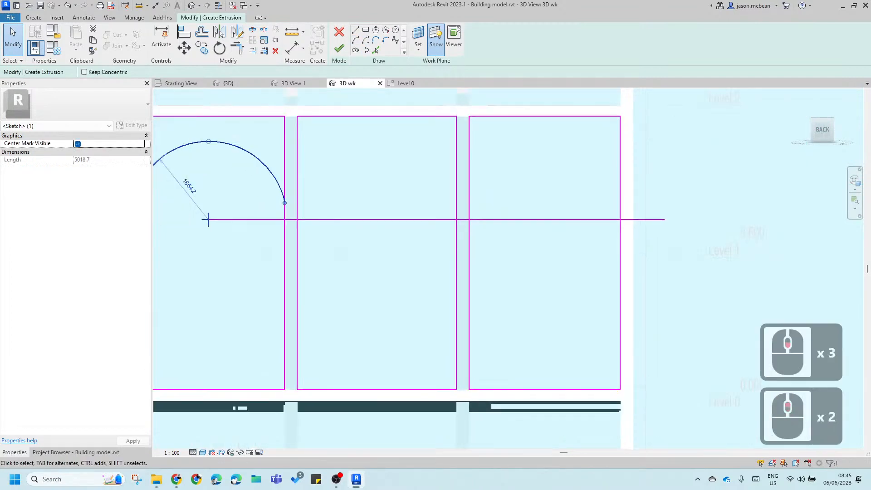
scroll(401, 223, "down", 2)
key("Escape")
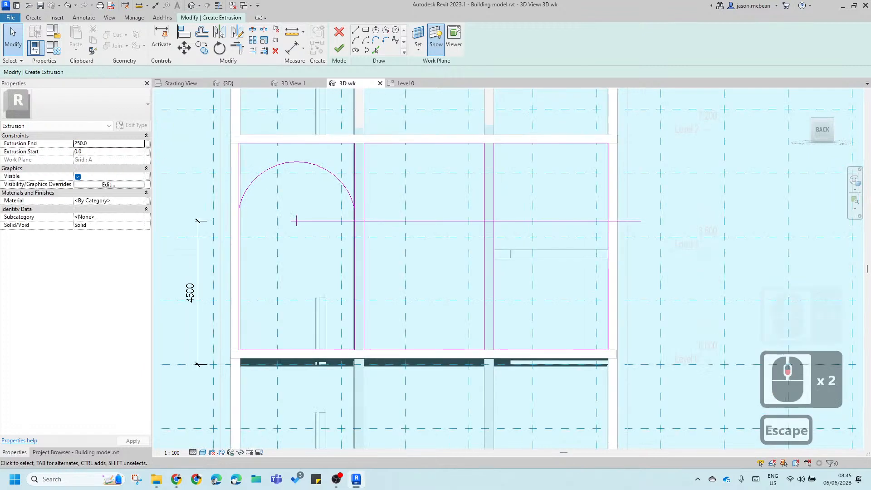
scroll(281, 160, "up", 3)
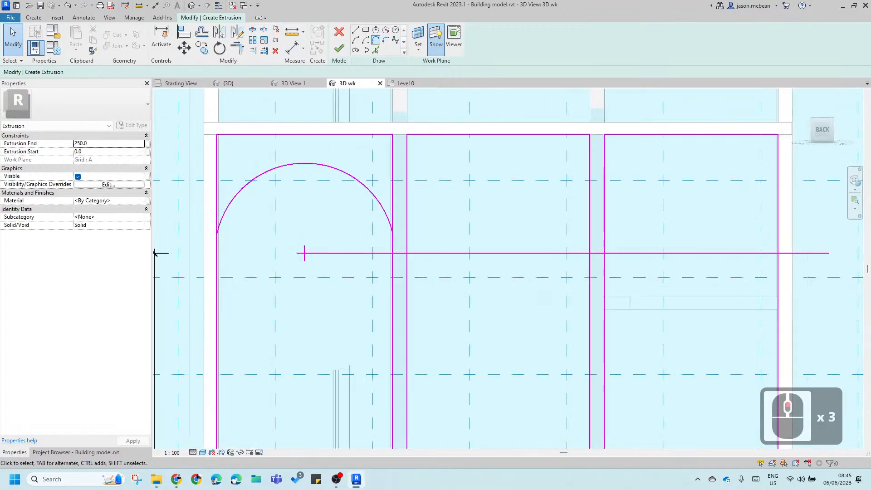
left_click(355, 30)
left_click(304, 163)
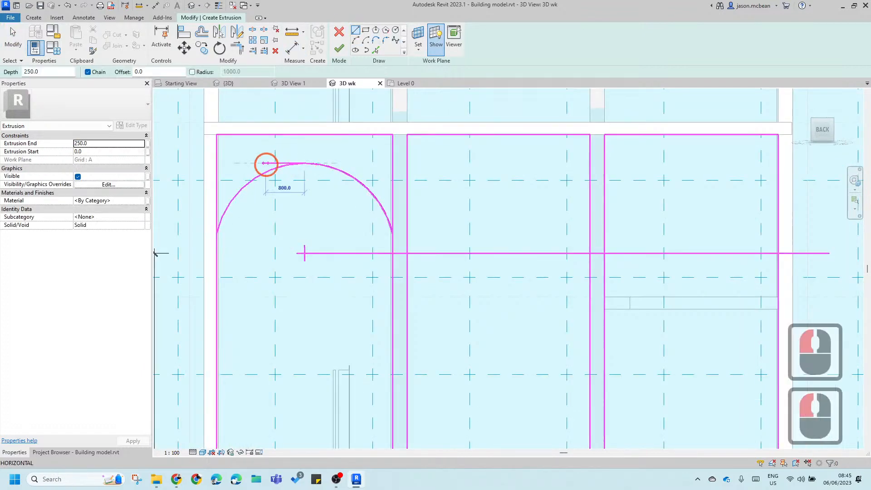
scroll(309, 173, "down", 4)
scroll(475, 168, "down", 2)
left_click(612, 169)
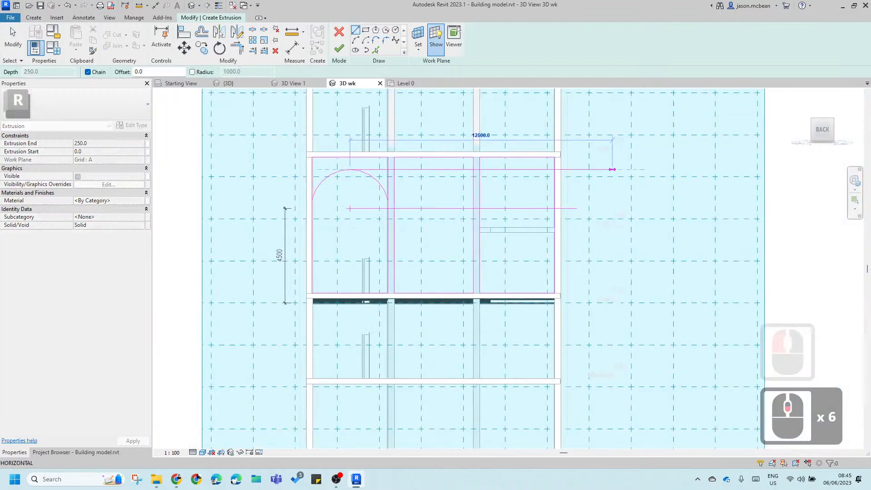
key("Escape")
key("Escape")
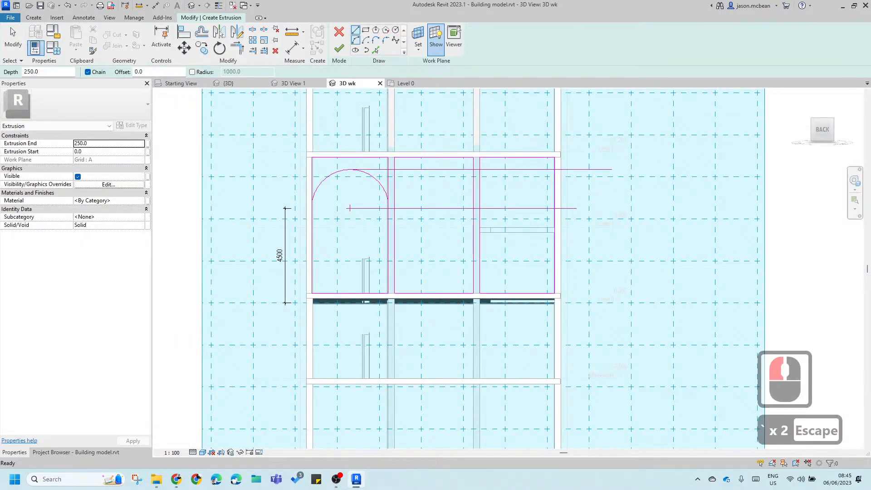
Step: Draw a start-end-radius arc of about 1883 mm radius in the middle panel, springing from the lower guide line at both vertical edges
left_click(356, 40)
scroll(403, 183, "up", 6)
left_click(382, 240)
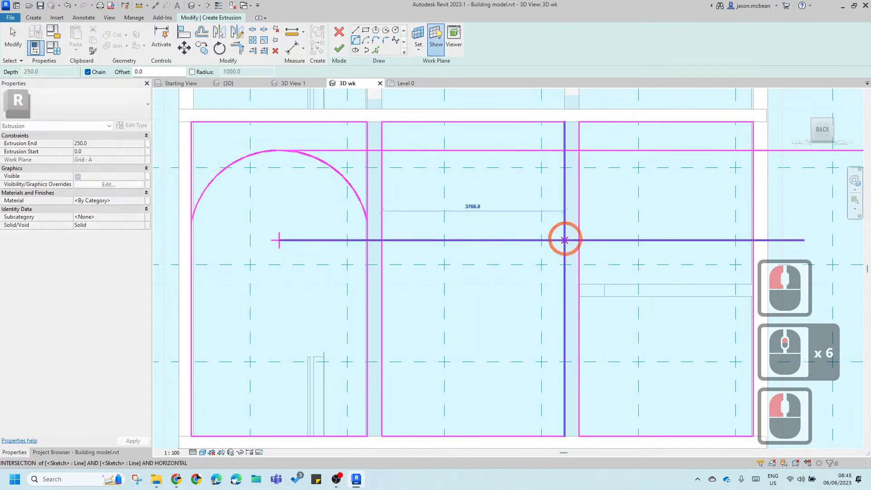
left_click(565, 240)
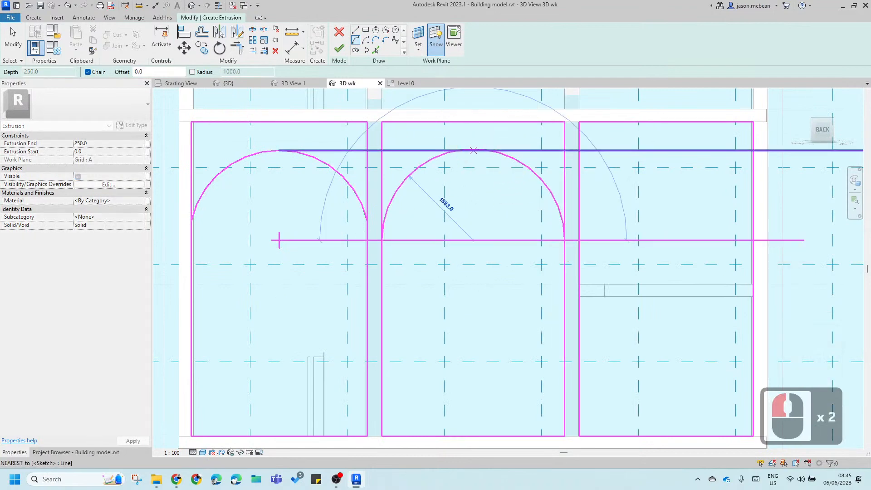
left_click(473, 150)
scroll(531, 219, "down", 2)
scroll(474, 154, "up", 4)
key("Escape")
key("Escape")
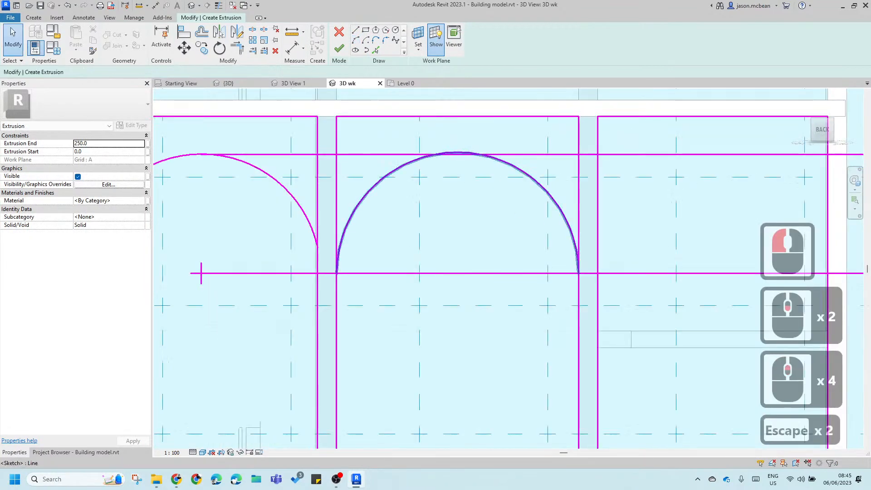
Step: Reshape the middle panel's arc so its crown meets the upper guide line
left_click(468, 153)
scroll(469, 153, "up", 5)
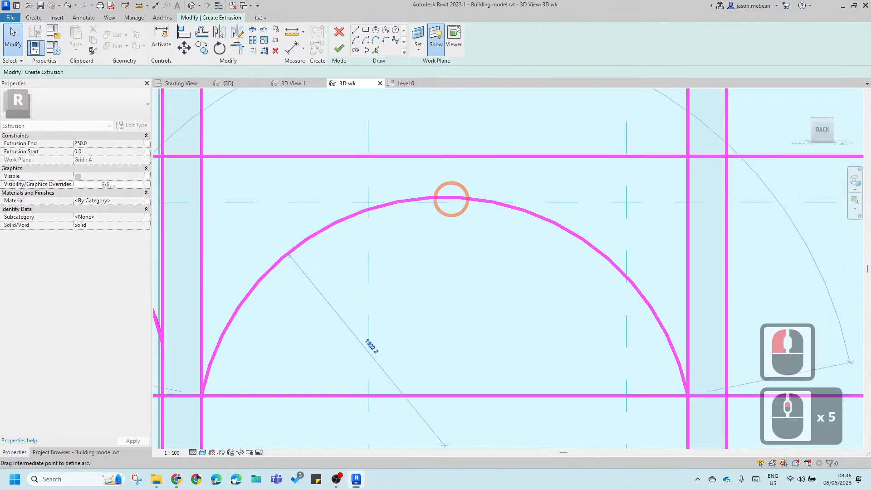
mouse_move(452, 199)
left_mouse_down()
mouse_move(468, 155)
mouse_move(454, 205)
mouse_move(447, 168)
left_mouse_up()
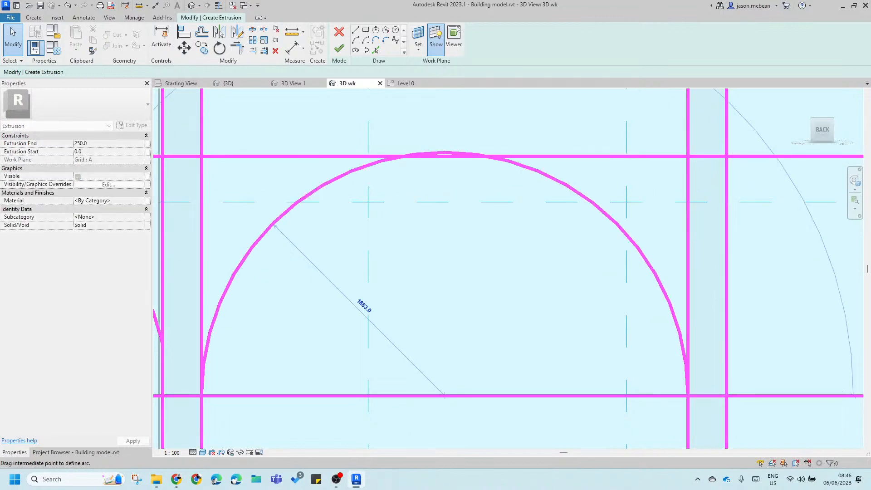
key("p")
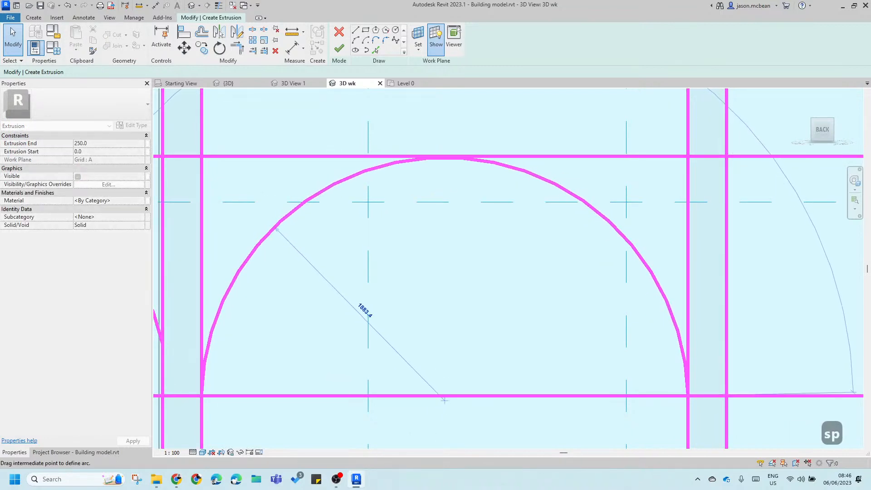
left_click_drag(447, 159, 447, 157)
scroll(448, 200, "down", 4)
key("Escape")
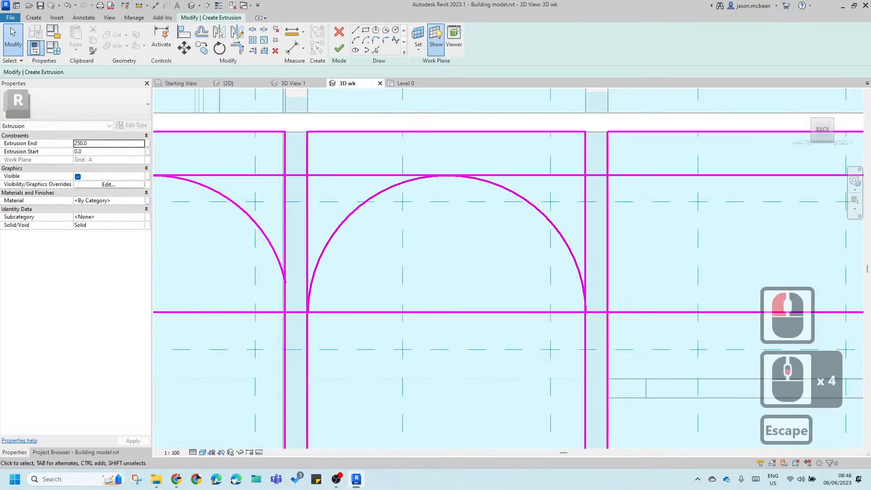
scroll(486, 192, "down", 3)
middle_click_drag(515, 144, 428, 136)
middle_click_drag(578, 239, 508, 223)
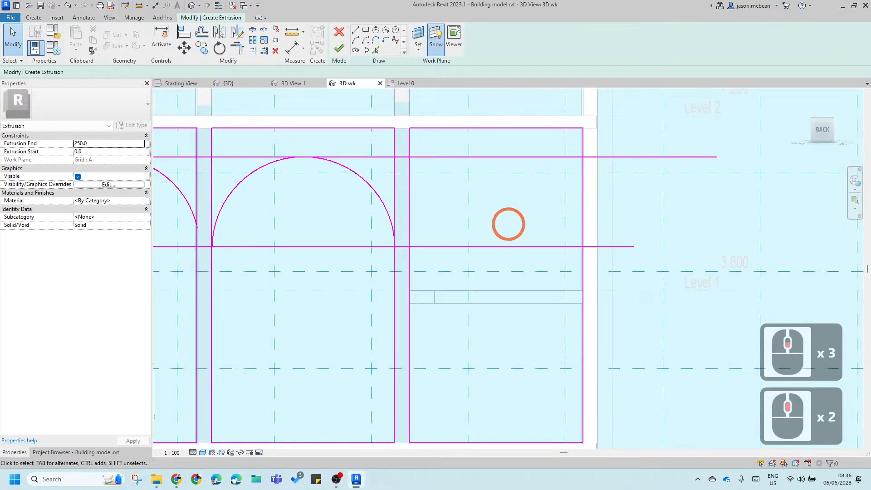
left_click(356, 40)
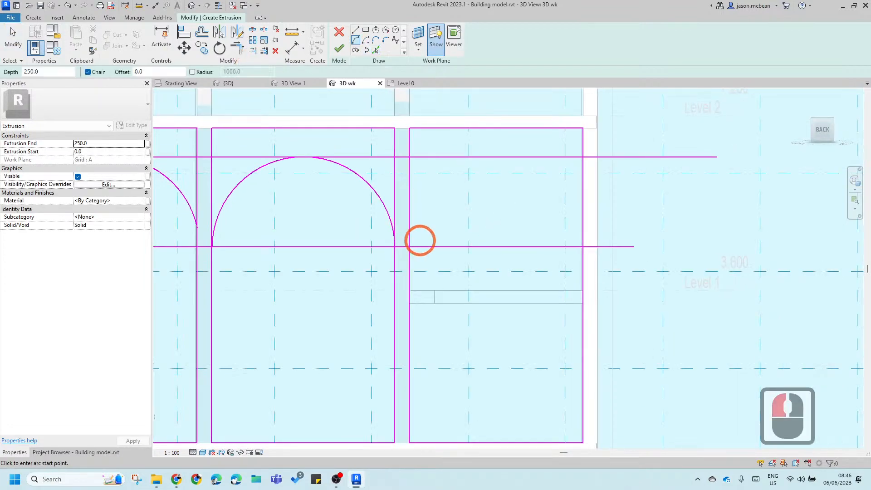
left_click(410, 247)
left_click(581, 247)
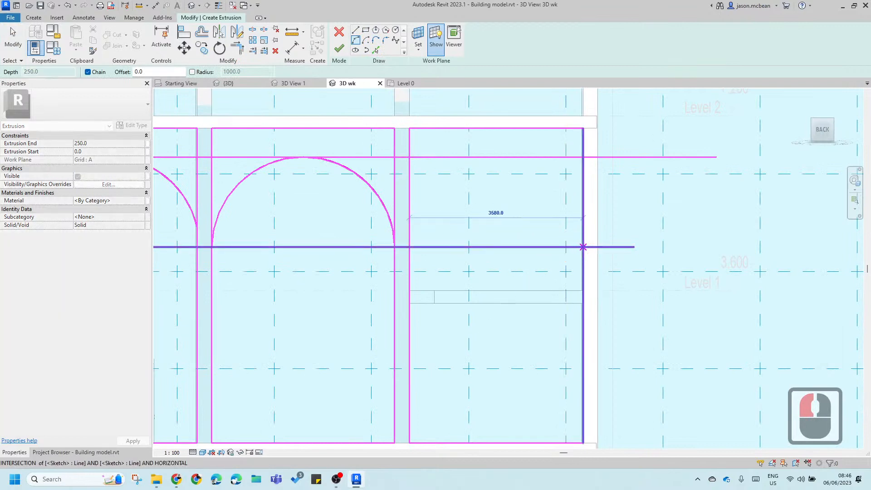
scroll(459, 146, "up", 13)
scroll(549, 154, "down", 11)
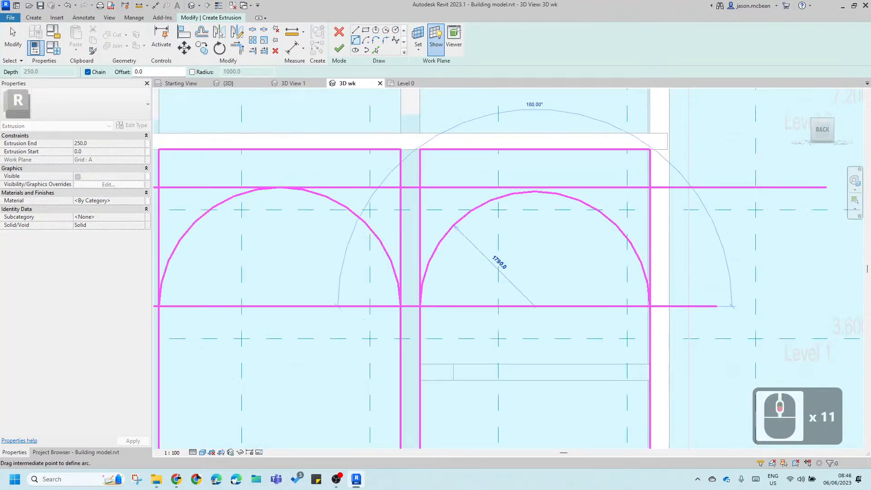
scroll(587, 188, "down", 3)
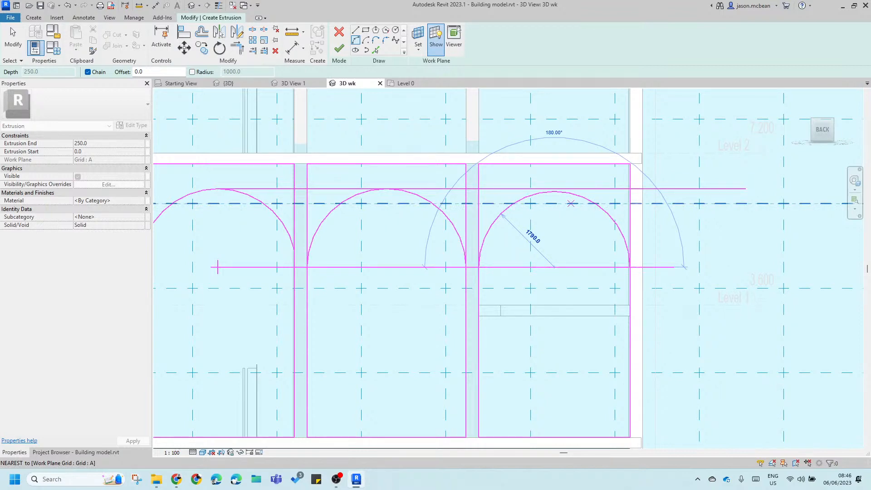
key("Escape")
key("Escape")
key("Escape")
scroll(578, 267, "down", 6)
scroll(578, 267, "up", 1)
key("Escape")
scroll(578, 267, "up", 2)
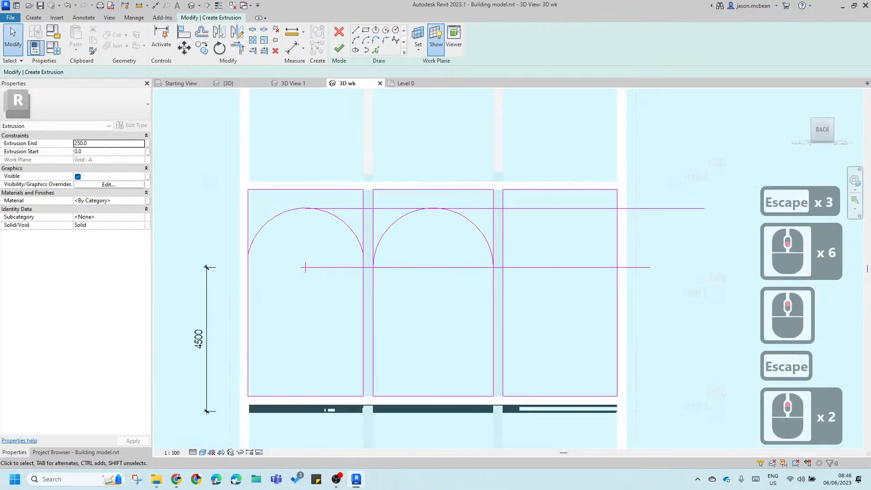
Step: Draw a start-end-radius arc of about 1790 mm radius in the third panel, springing from the lower guide line at both vertical edges
scroll(305, 268, "up", 3)
key("Escape")
scroll(234, 292, "up", 9)
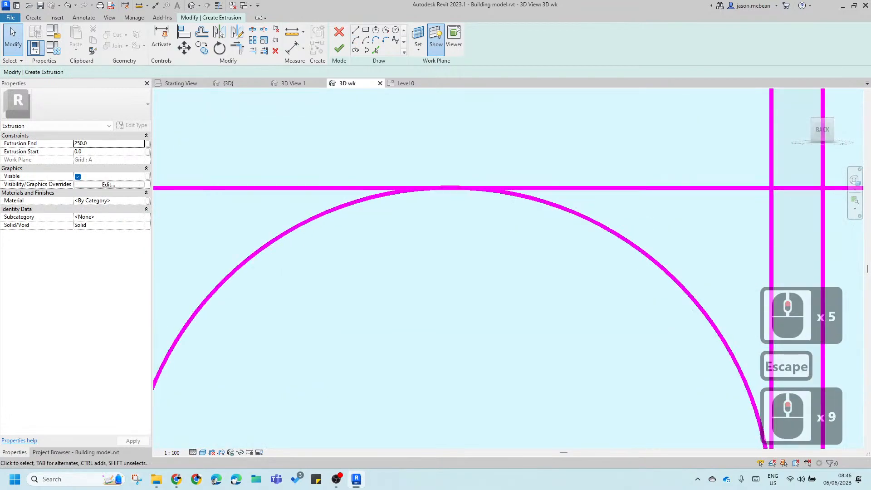
scroll(208, 313, "up", 7)
key("Escape")
middle_click_drag(538, 209, 359, 188)
middle_click_drag(529, 268, 508, 270)
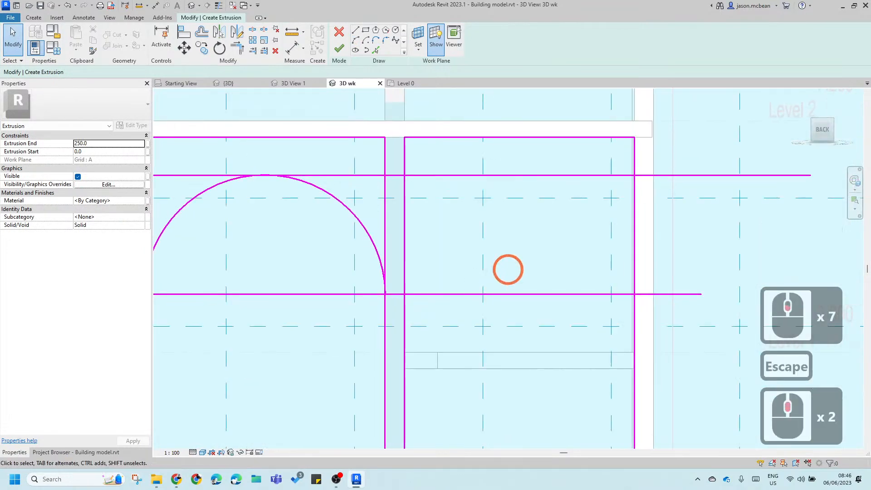
left_click(356, 40)
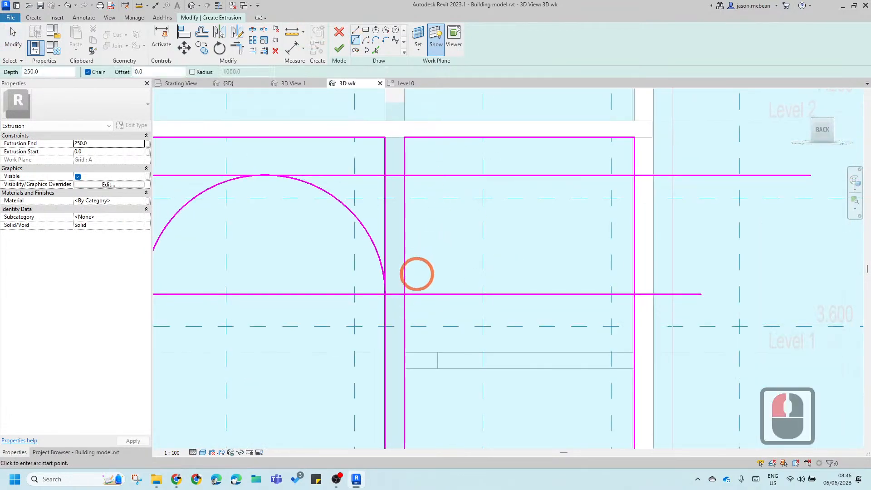
left_click(404, 294)
scroll(634, 294, "up", 4)
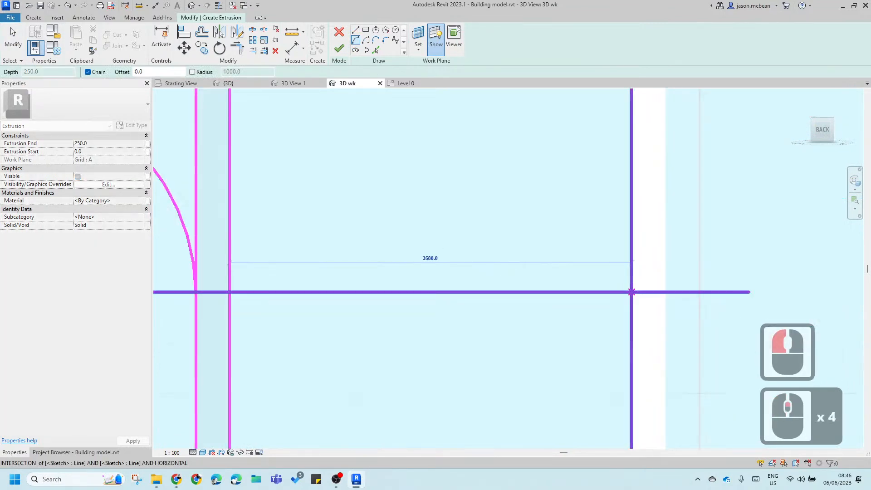
left_click(630, 292)
scroll(607, 269, "down", 5)
scroll(518, 175, "up", 6)
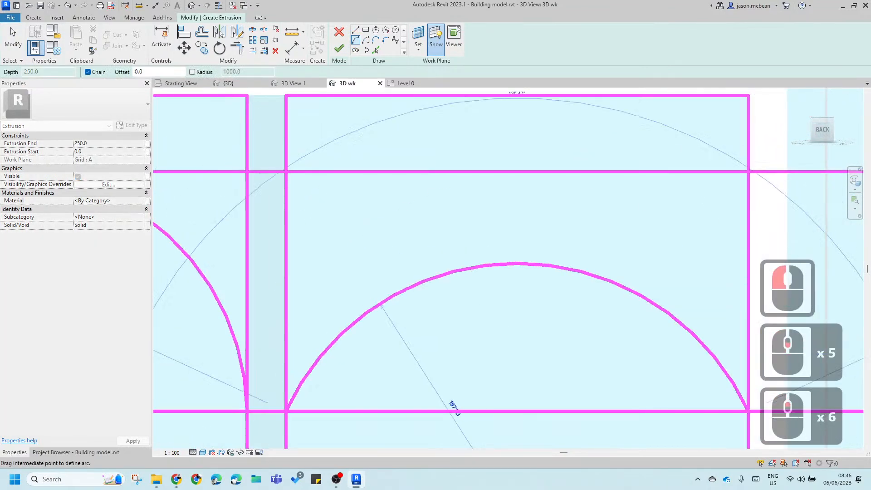
left_click(608, 207)
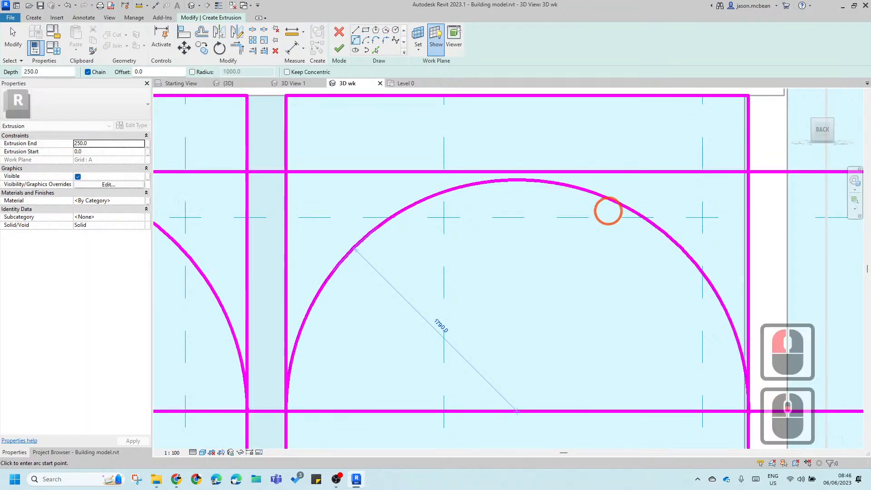
scroll(608, 207, "down", 6)
scroll(320, 166, "up", 2)
key("Escape")
key("Escape")
left_click(422, 209)
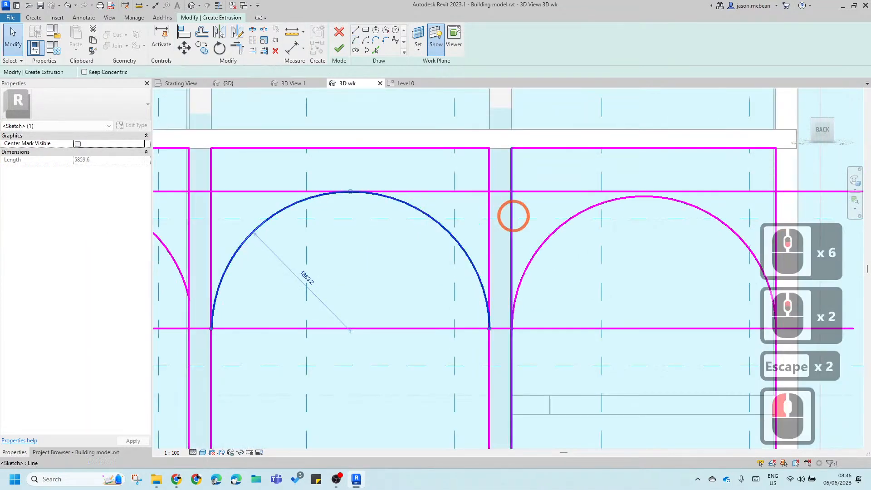
key("Home")
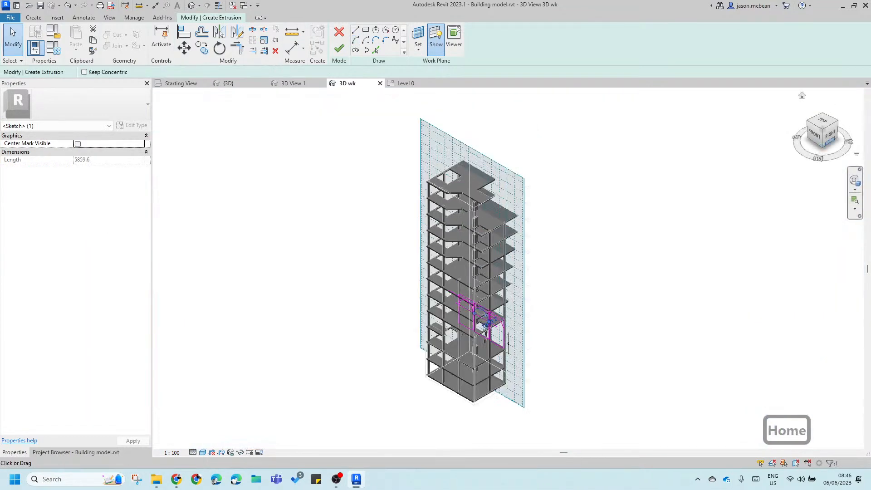
left_click(829, 134)
left_click(811, 121)
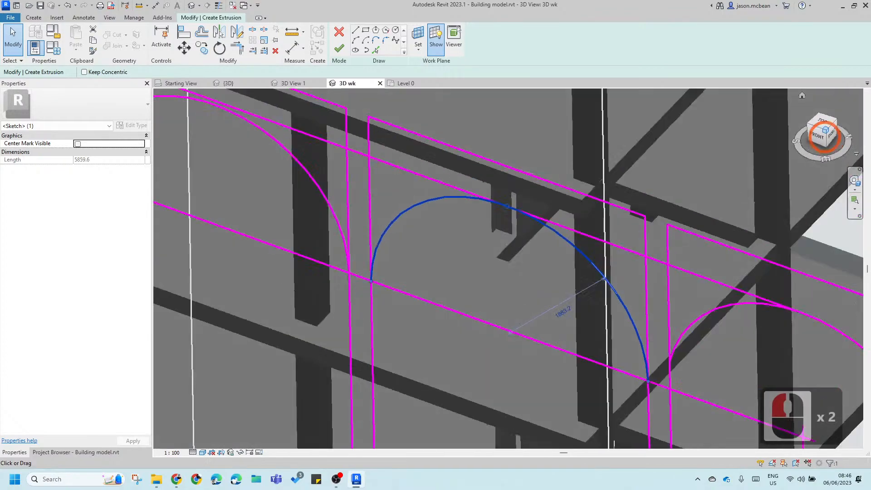
left_click(828, 136)
left_click(836, 132)
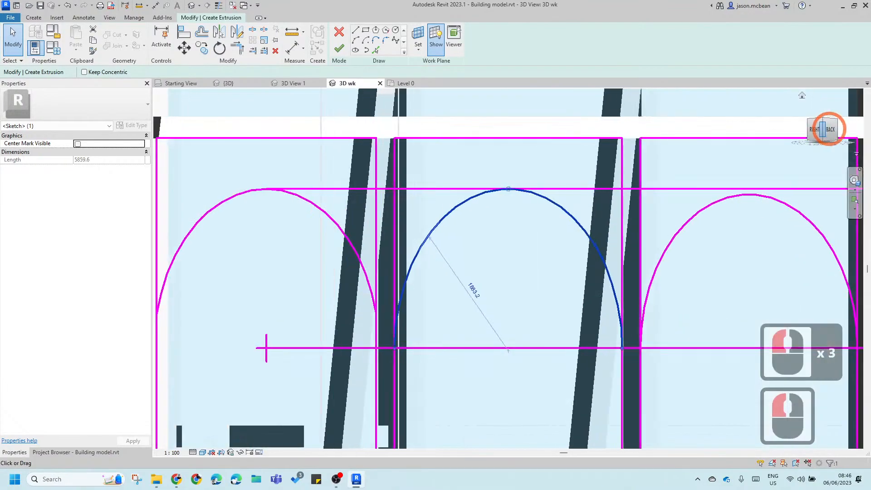
left_click(828, 130)
scroll(508, 268, "down", 4)
key("Escape")
key("Escape")
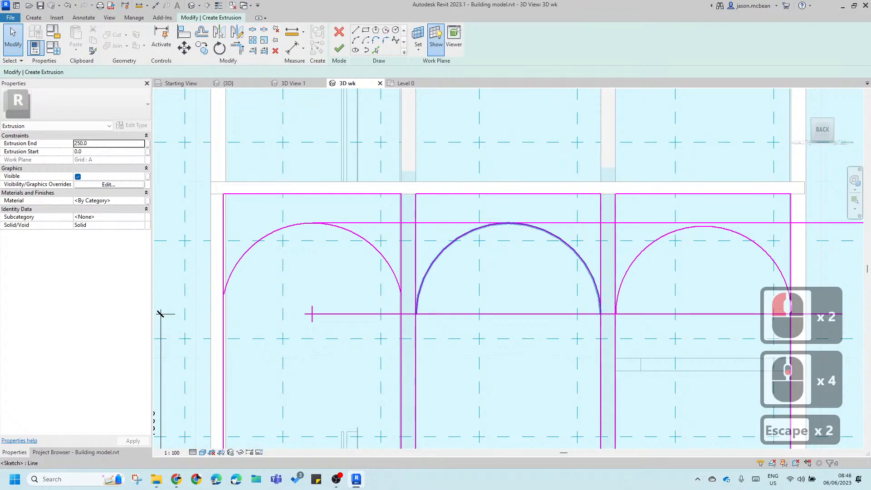
left_click(481, 286)
key("Home")
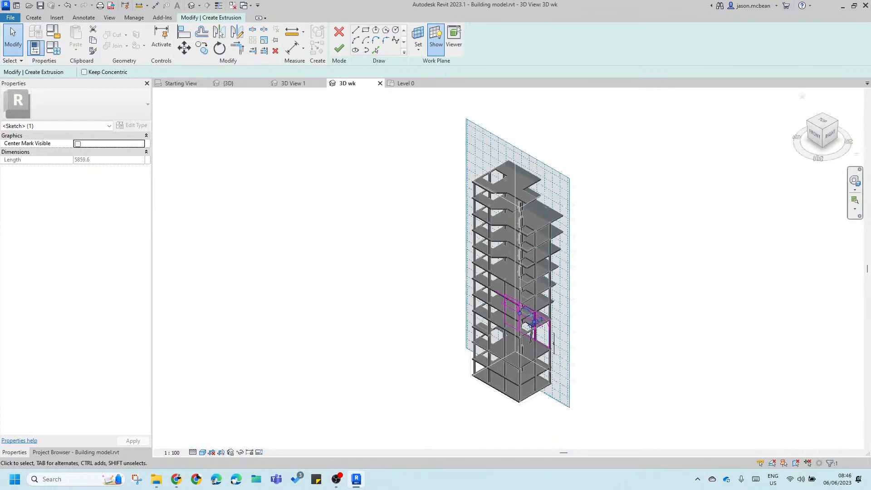
left_click(830, 134)
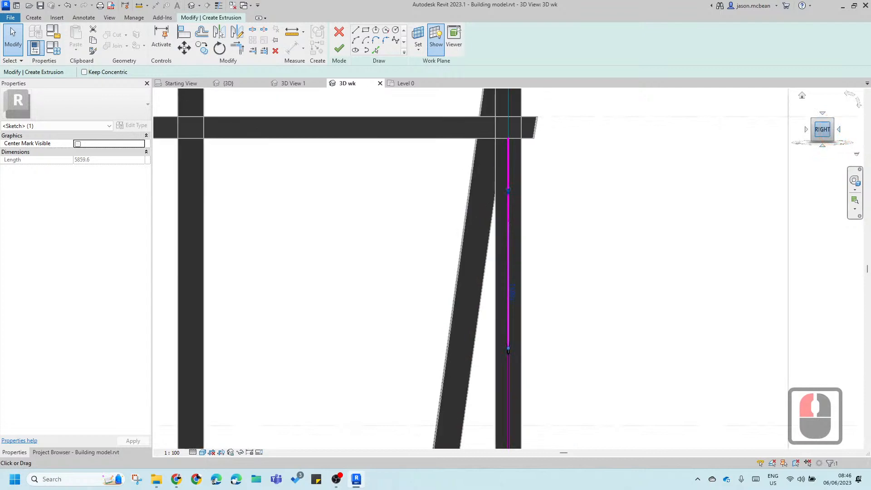
left_click(839, 129)
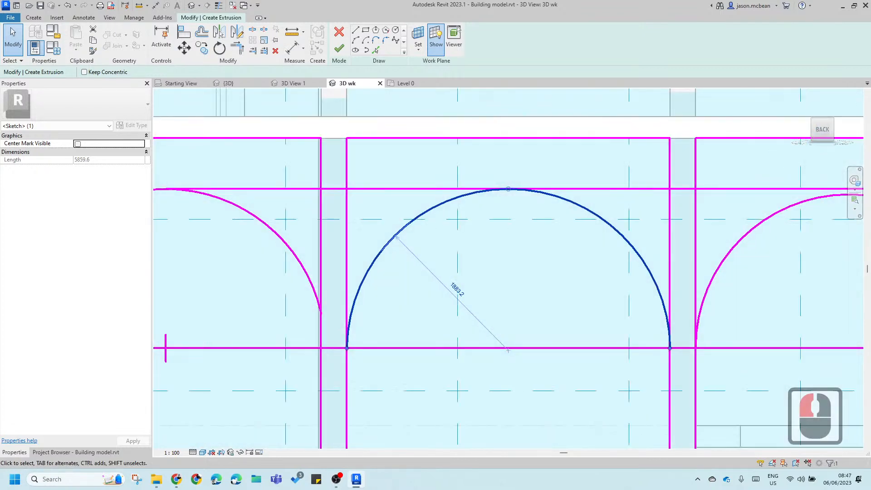
scroll(571, 232, "down", 3)
key("Escape")
key("Escape")
Step: Delete the original arc in the first panel
left_click(368, 229)
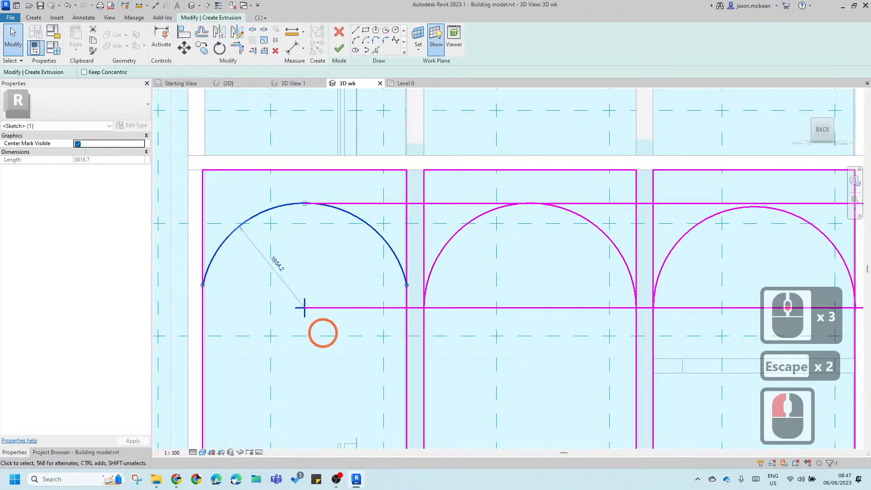
key("Escape")
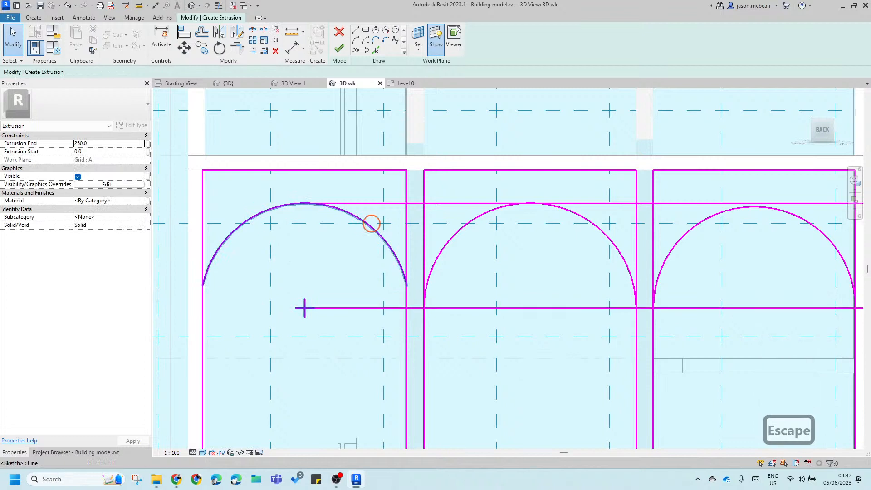
left_click(371, 223)
key("Delete")
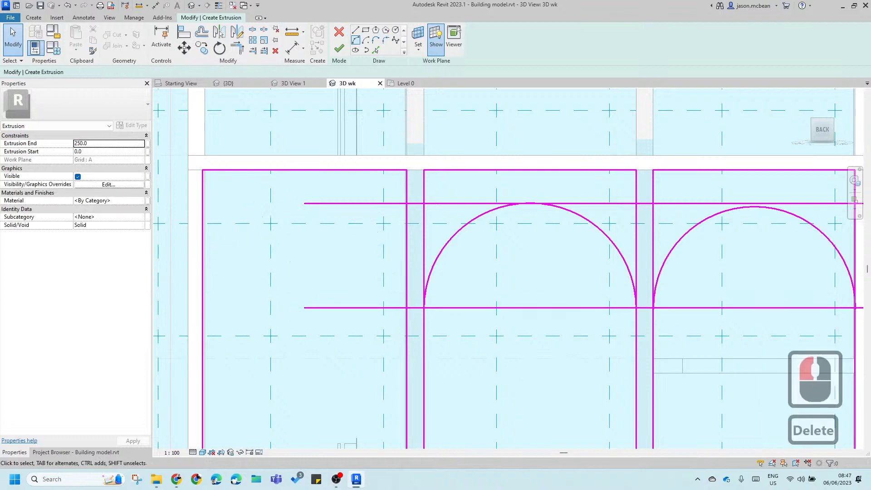
Step: Draw a start-end-radius arc of about 1796 mm radius in the first panel, with its ends level with the lower guide line
left_click(355, 39)
left_click(226, 308)
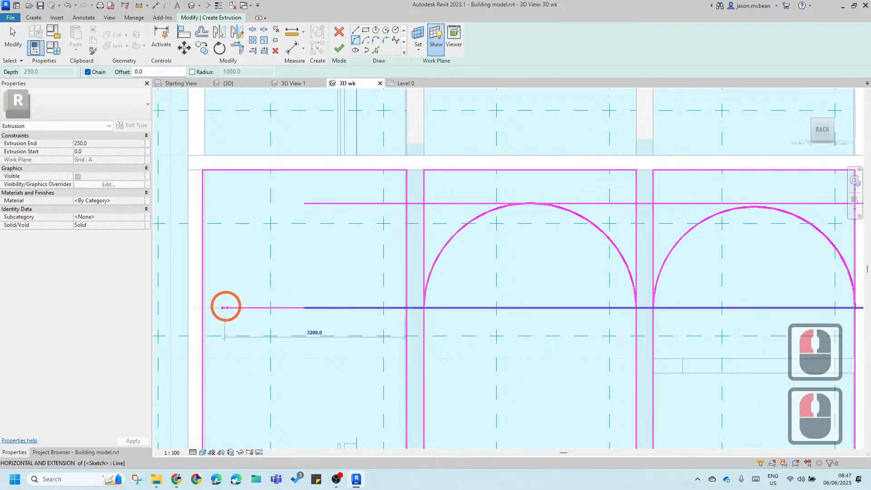
left_click(203, 307)
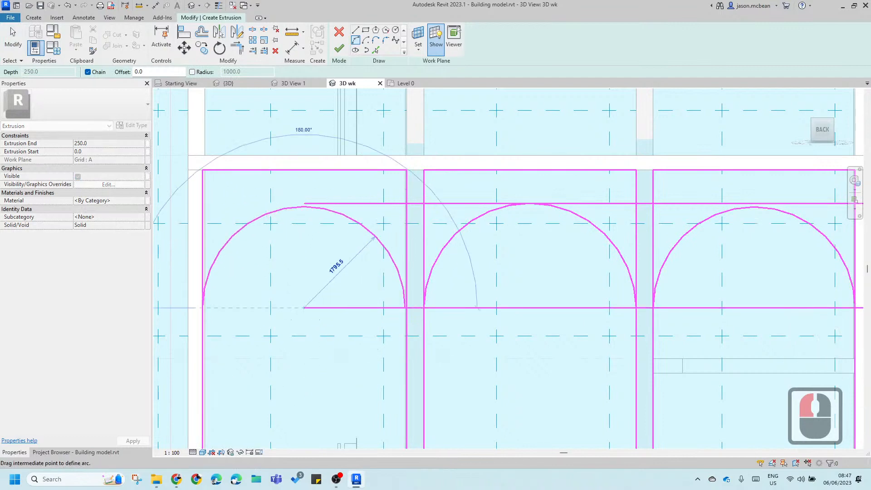
left_click(291, 210)
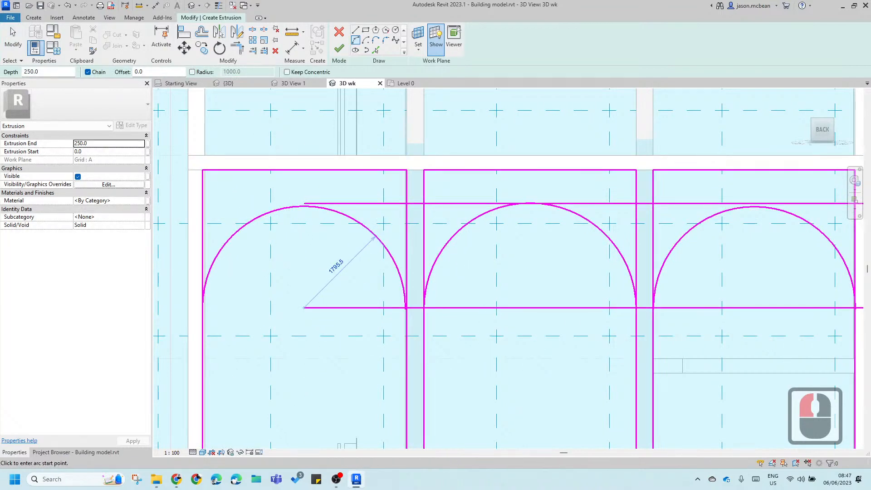
key("Escape")
scroll(375, 236, "down", 4)
key("Escape")
Step: Delete the first panel's new arc, whose end stops short of the vertical edge
scroll(522, 318, "up", 8)
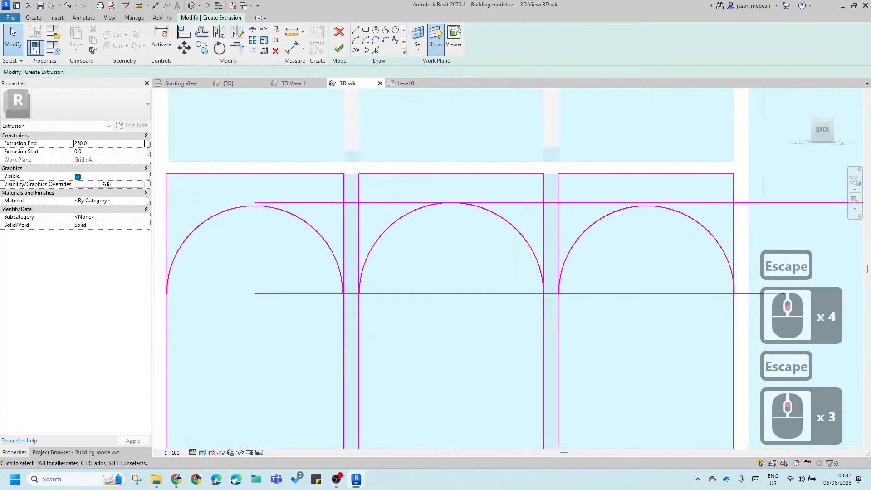
scroll(319, 293, "up", 6)
left_click(325, 284)
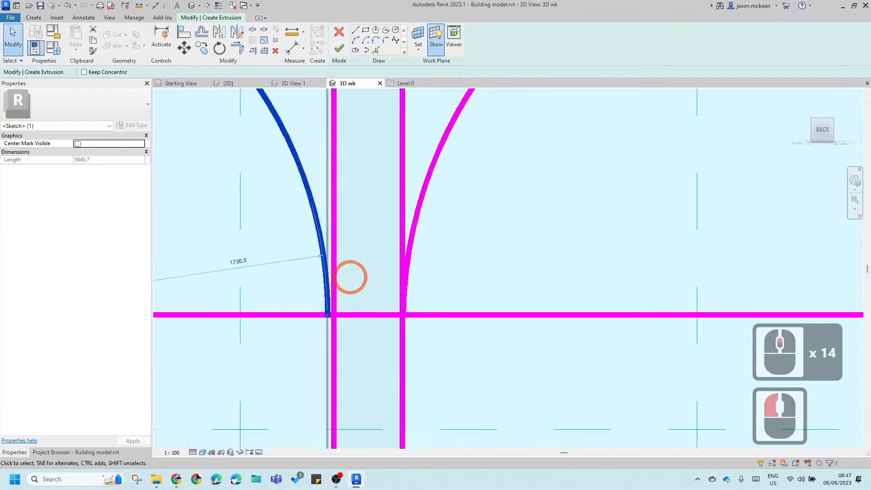
key("Home")
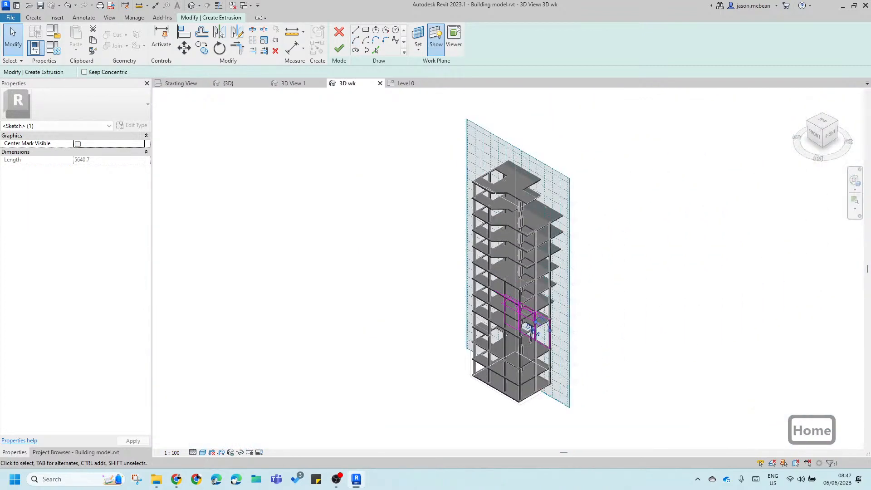
key("Delete")
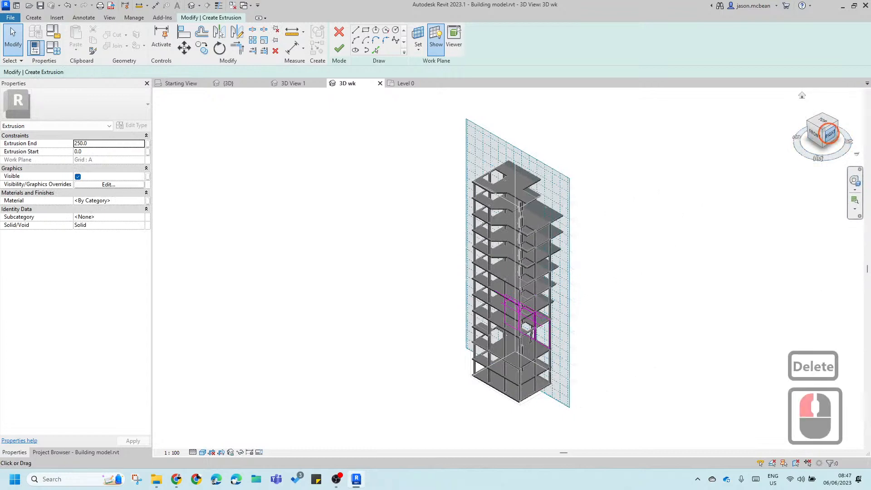
Step: Draw a start-end-radius arc across the first panel, from the guide line's intersection with the inner vertical edge to the outer vertical edge
left_click(830, 129)
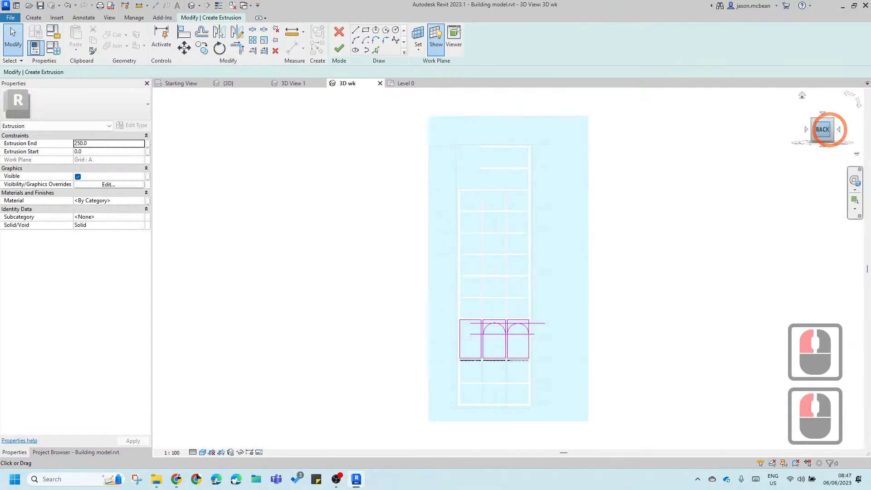
scroll(545, 346, "up", 20)
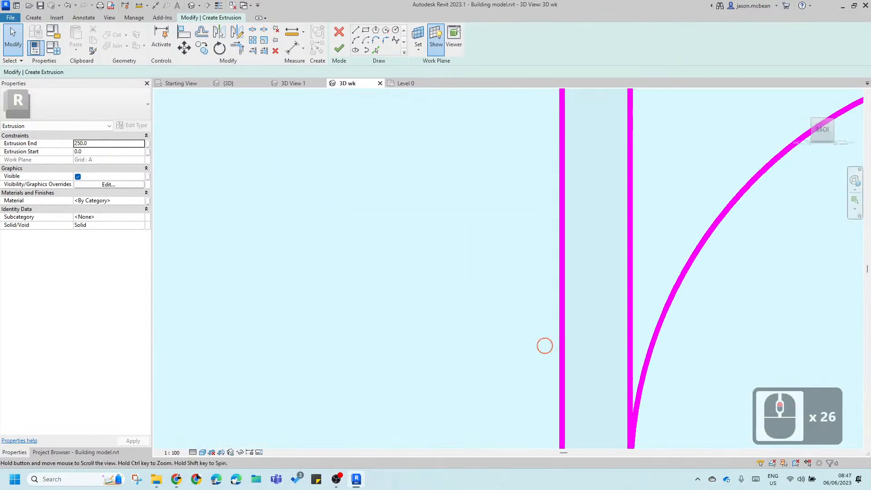
middle_click_drag(545, 346, 539, 298)
scroll(523, 220, "down", 5)
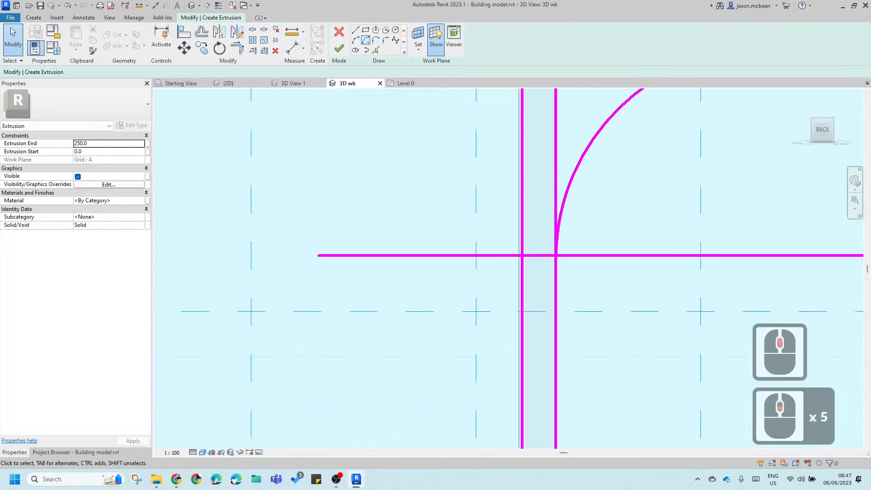
left_click(522, 255)
scroll(629, 257, "down", 6)
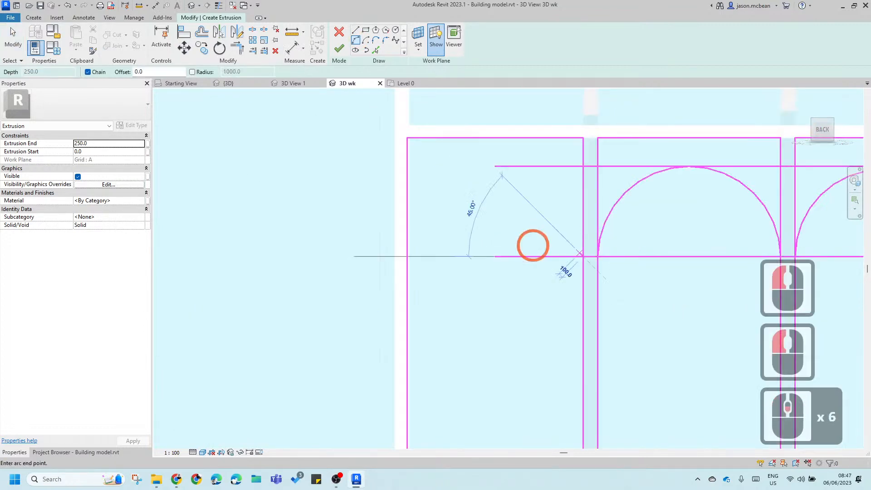
scroll(411, 255, "up", 1)
scroll(407, 256, "up", 2)
left_click(405, 257)
scroll(453, 300, "down", 3)
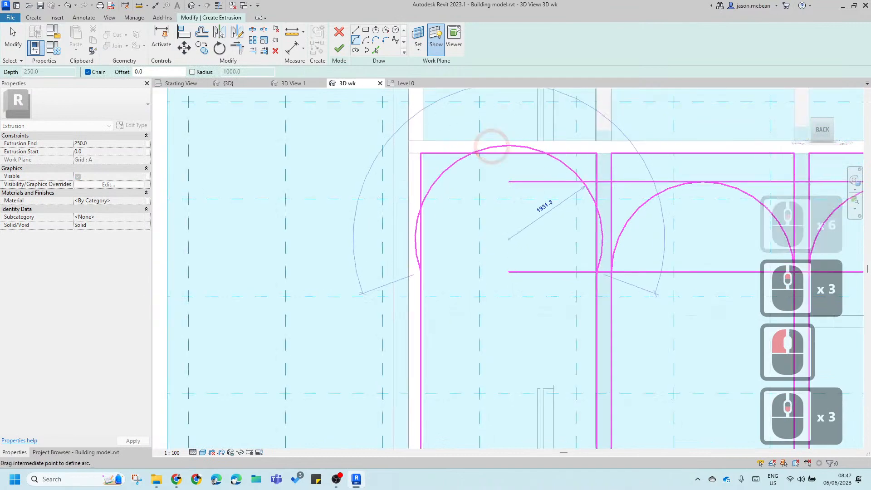
scroll(489, 150, "up", 3)
left_click(596, 252)
key("Escape")
middle_click_drag(629, 321, 470, 281)
key("Escape")
scroll(469, 281, "up", 7)
scroll(470, 281, "down", 7)
key("Escape")
Step: Delete the lower and upper horizontal guide lines crossing the three panels
scroll(469, 281, "down", 4)
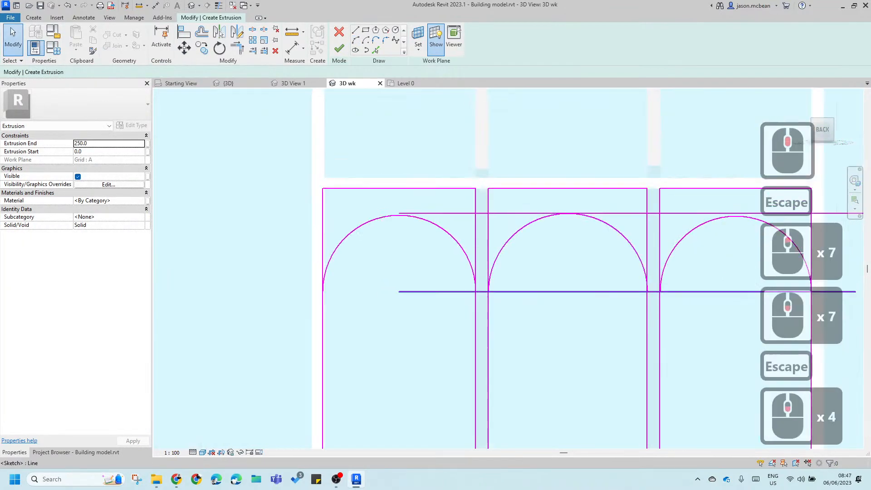
left_click(540, 290)
key("Delete")
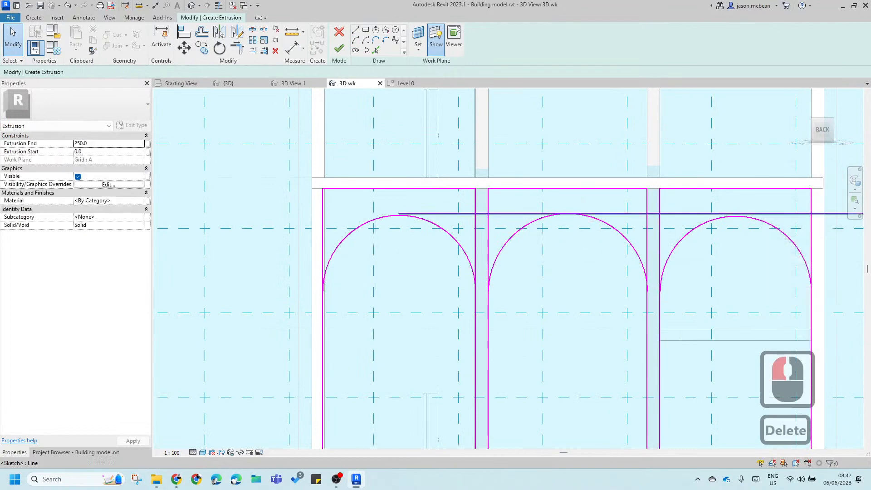
left_click(620, 213)
key("Delete")
scroll(390, 242, "down", 4)
middle_click_drag(616, 278, 519, 266)
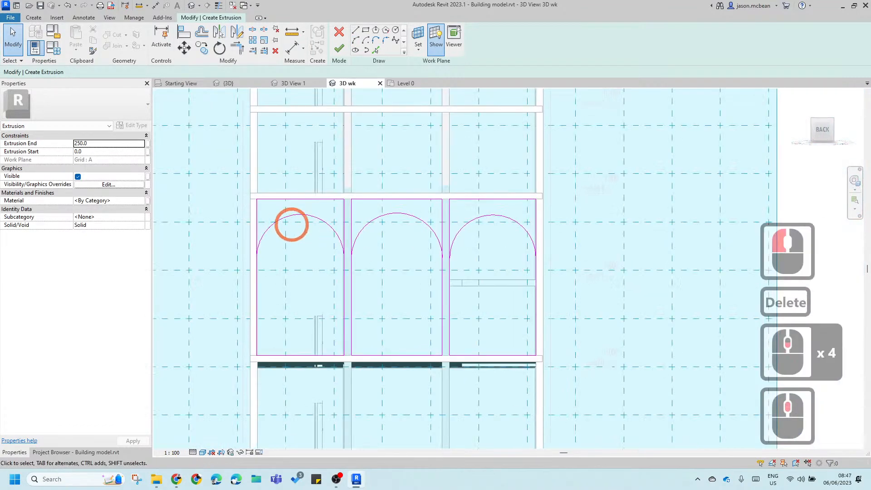
Step: Examine where the three arcs meet the vertical edges of their panels
scroll(291, 224, "up", 3)
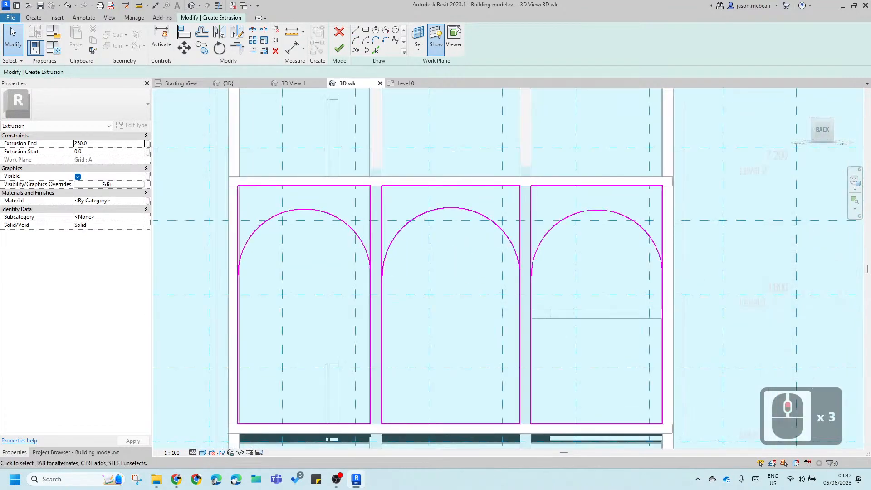
scroll(376, 225, "up", 7)
scroll(428, 241, "down", 7)
middle_click(428, 240)
key("Escape")
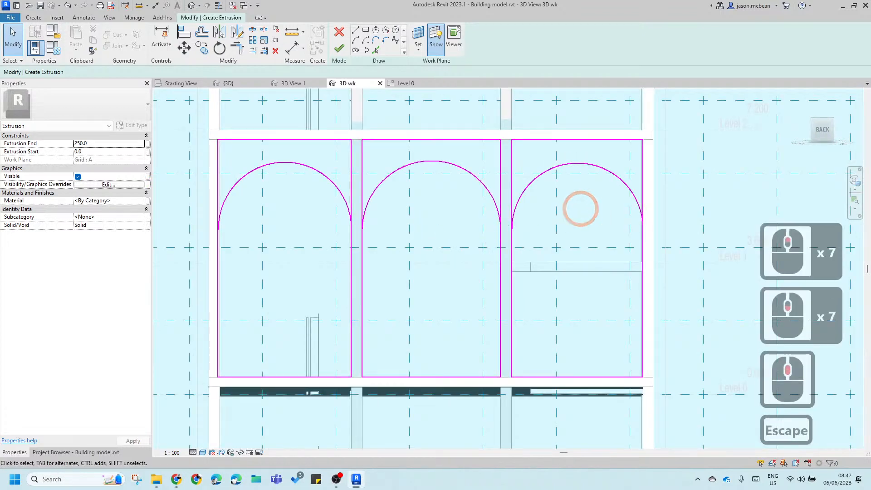
scroll(585, 204, "up", 3)
scroll(573, 236, "down", 4)
key("Escape")
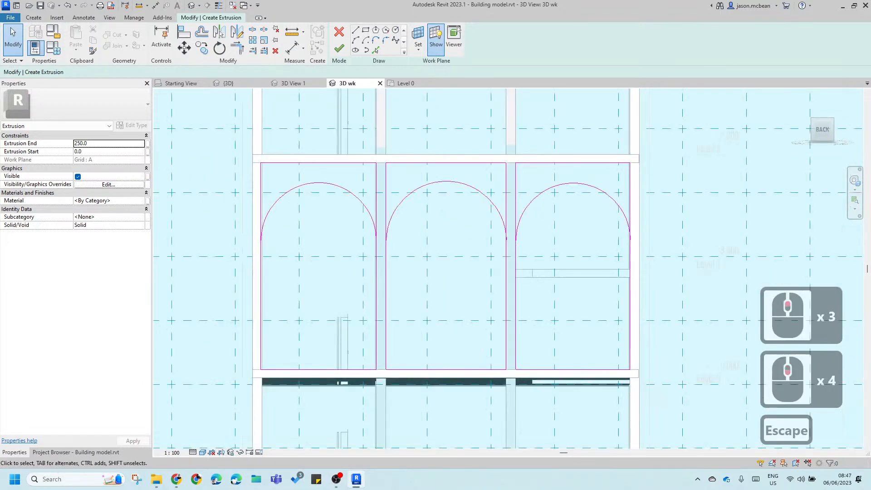
Step: Trim the vertical edges of all three panels to the arc ends with Trim/Extend to Corner, keeping the portions below the arcs
key("t")
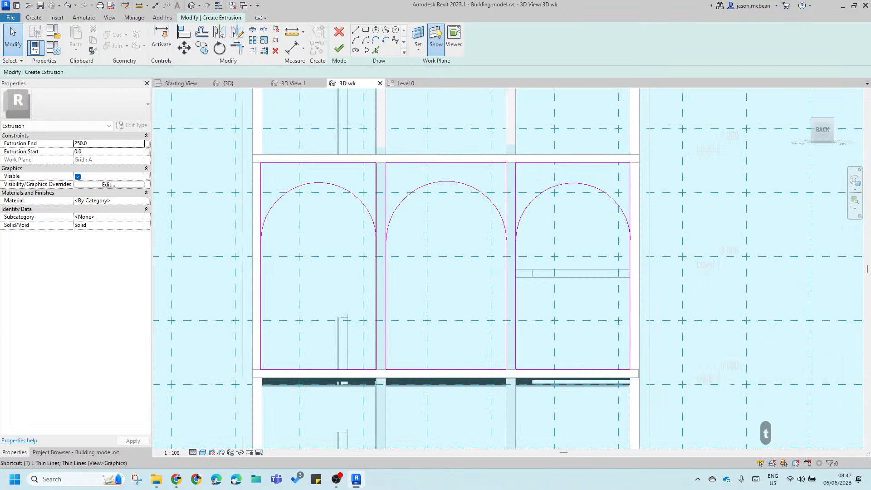
left_click(528, 204)
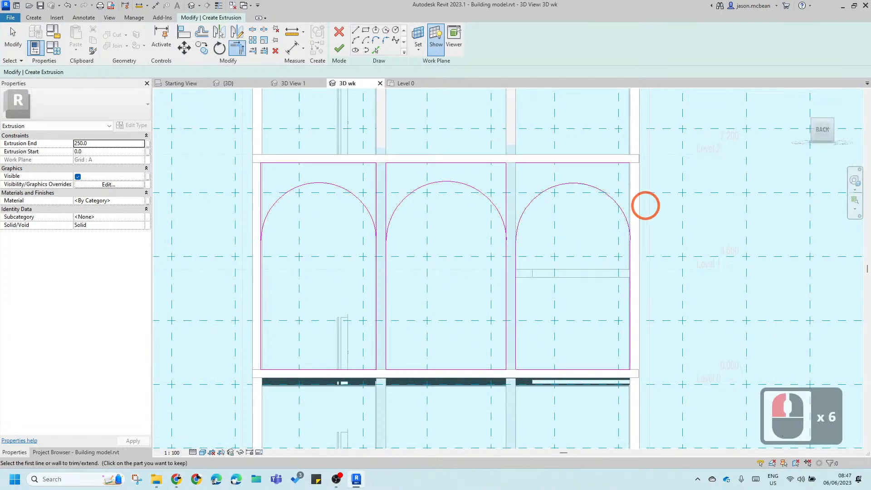
left_click(495, 205)
left_click(376, 297)
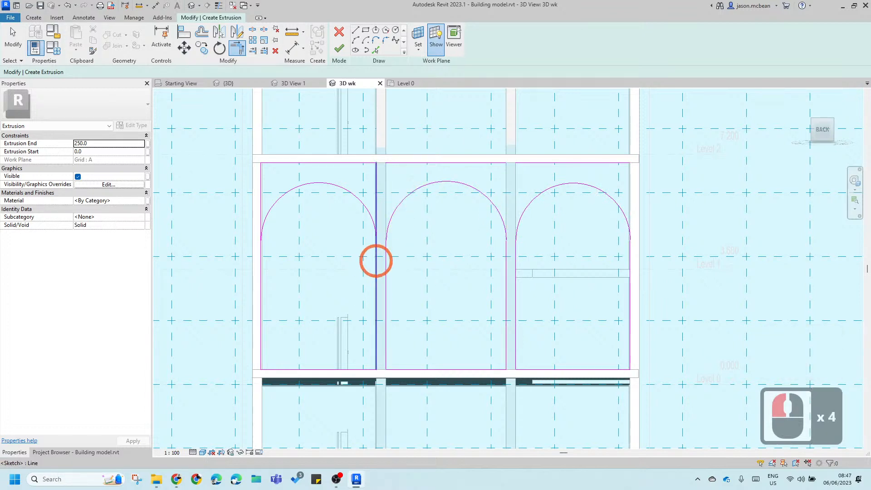
scroll(356, 229, "up", 7)
scroll(560, 249, "down", 7)
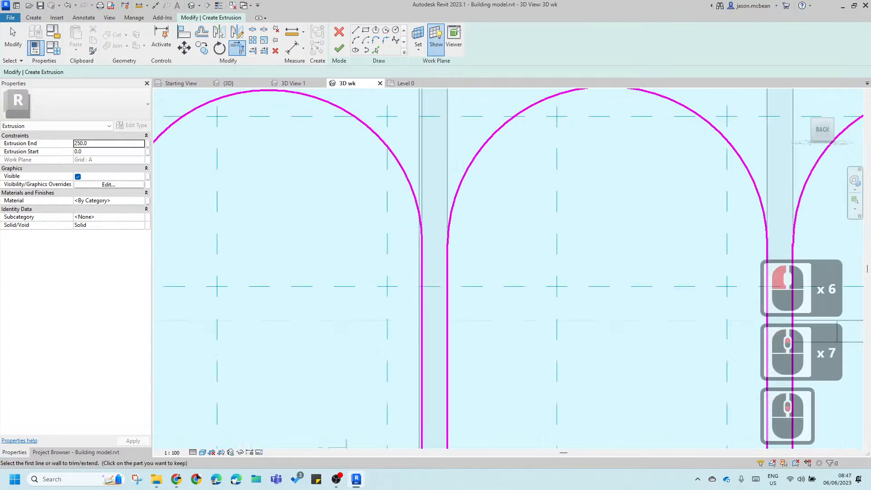
left_click(406, 286)
scroll(405, 384, "up", 4)
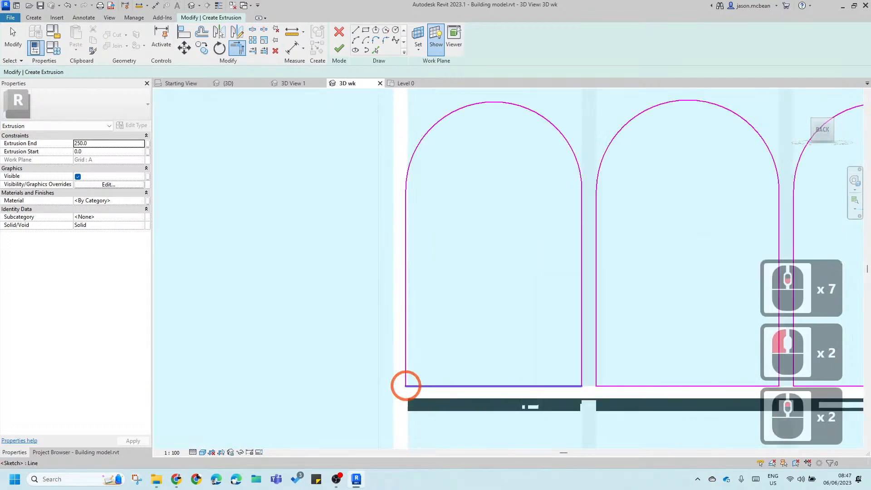
key("Escape")
scroll(395, 241, "down", 3)
key("Escape")
middle_click_drag(527, 319, 353, 355)
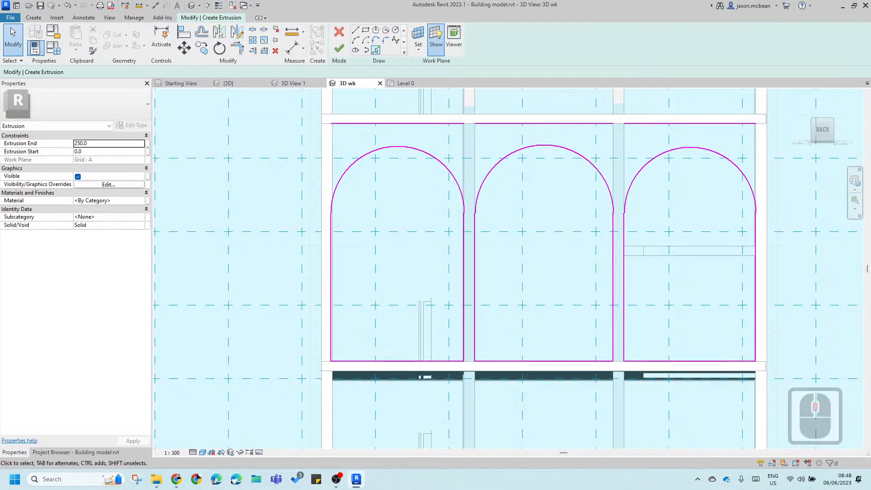
Step: Pick the left end column's outer edge as a sketch line and trim it to the top and base lines
left_click(348, 145)
key("Escape")
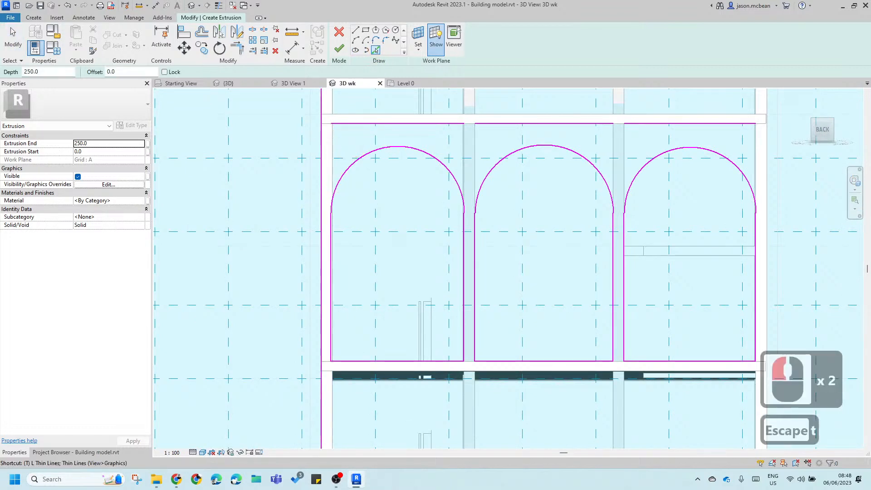
left_click(323, 139)
left_click(324, 335)
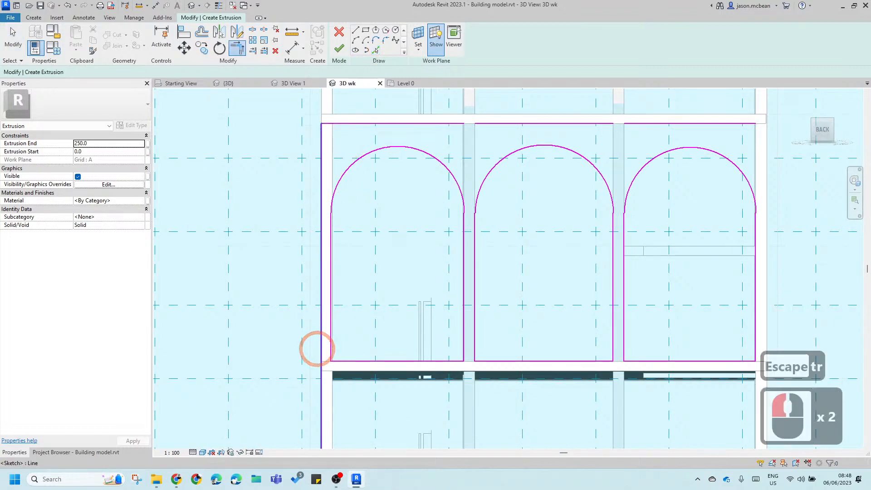
Step: Trim the left panel's base line against the left arch's outer vertical edge, keeping only the part beneath the end column
scroll(328, 364, "up", 4)
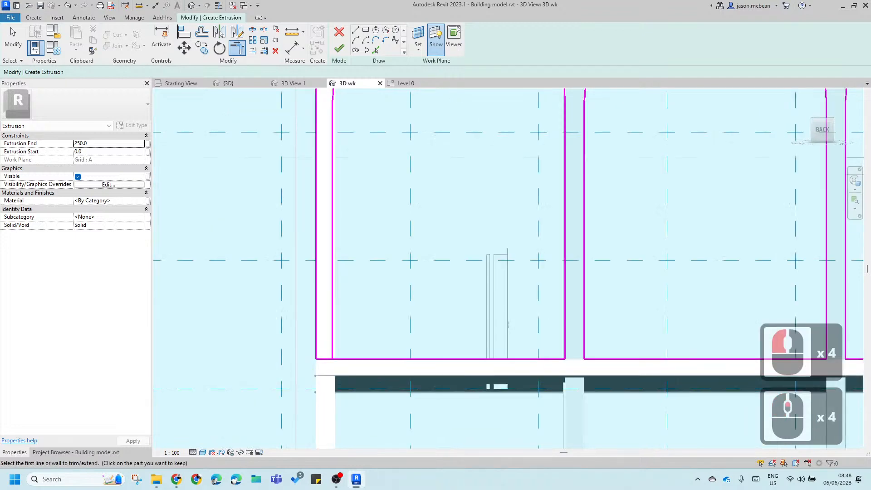
scroll(405, 386, "down", 2)
scroll(526, 380, "up", 4)
scroll(530, 355, "down", 4)
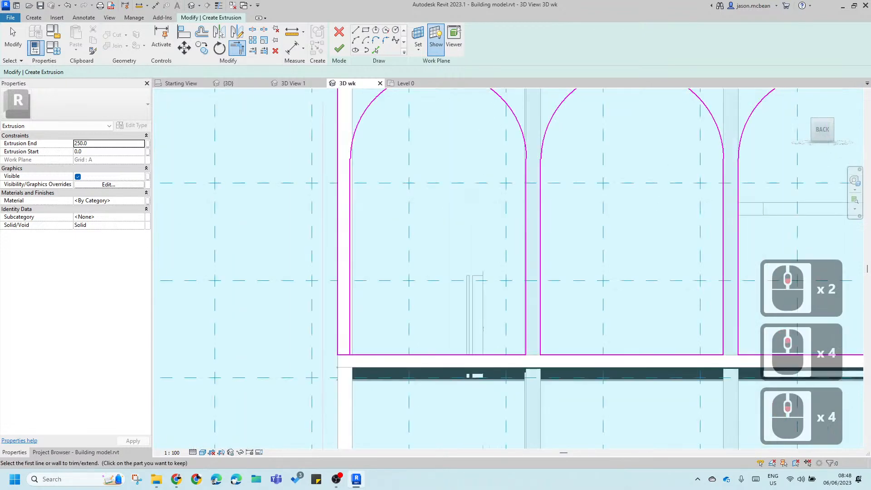
scroll(341, 353, "up", 4)
left_click(345, 355)
left_click(358, 346)
scroll(544, 335, "down", 4)
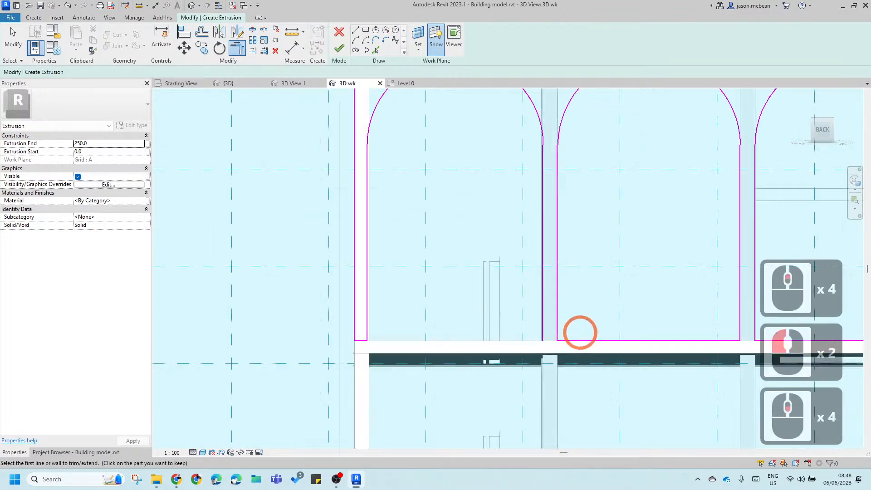
Step: Draw a straight line across the base of the column between the left and middle arches, joining their vertical edges
scroll(574, 339, "up", 5)
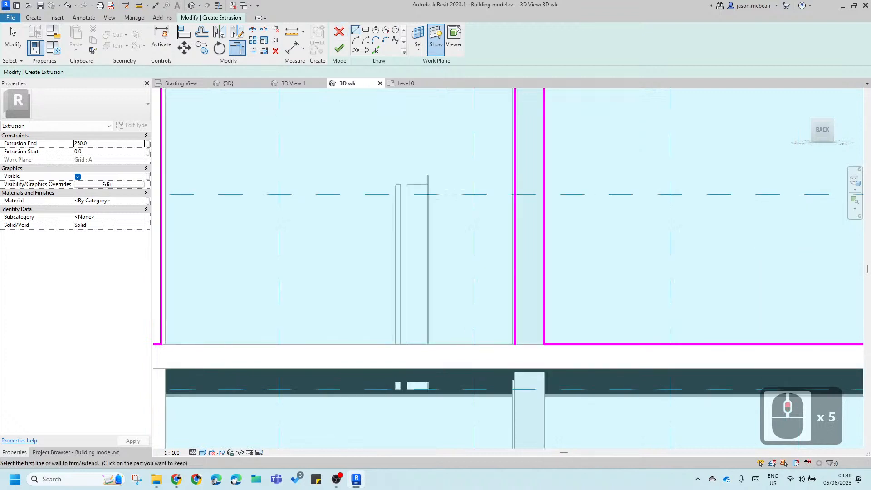
left_click(356, 30)
left_click(516, 343)
left_click(545, 344)
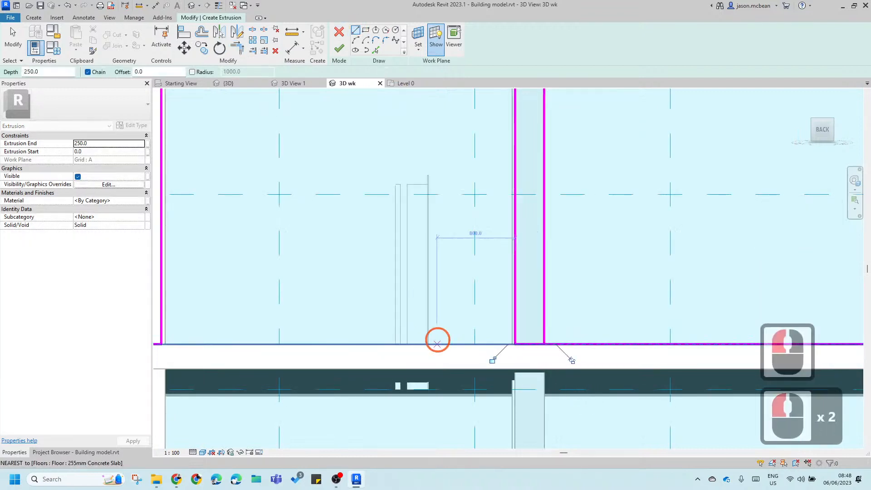
scroll(297, 308, "down", 6)
key("Escape")
Step: Trim the middle panel's base line with the neighbouring arch edges so it only spans the column between the middle and right arches
middle_click_drag(563, 325, 510, 322)
scroll(510, 323, "up", 3)
key("t")
key("r")
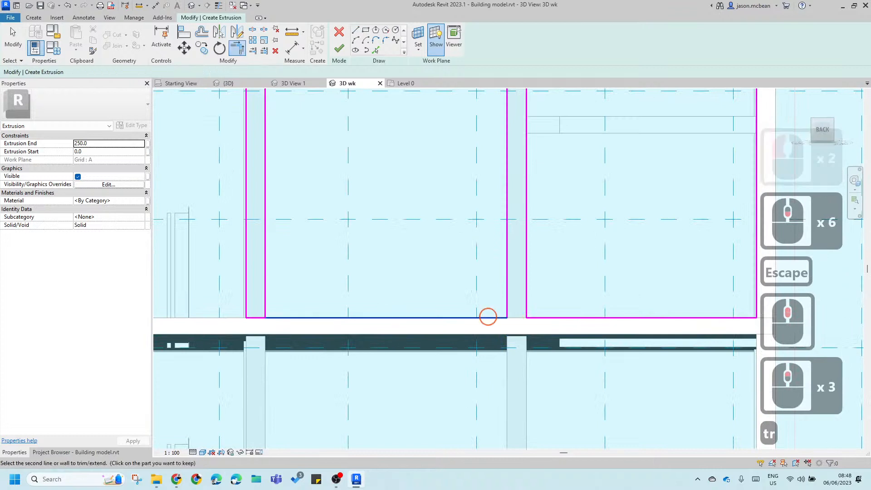
left_click(488, 318)
left_click(527, 302)
left_click(506, 309)
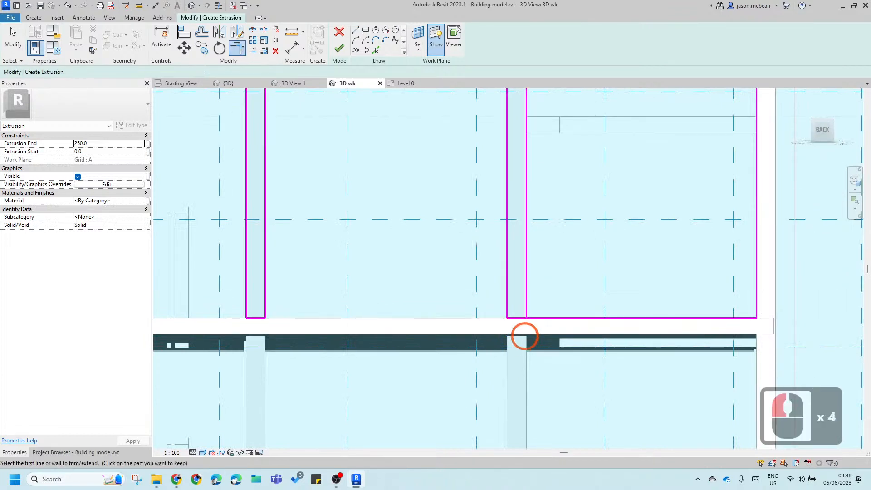
scroll(431, 324, "down", 6)
key("Escape")
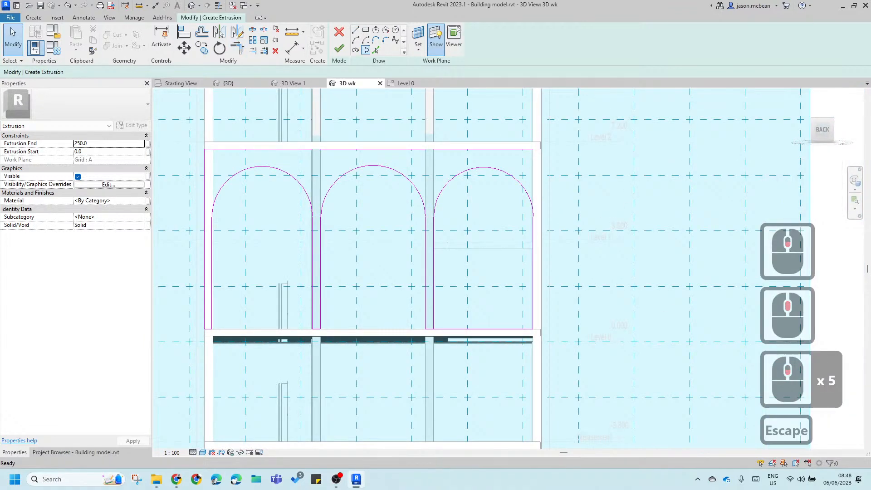
Step: Pick the right end column's outer edge as a sketch line and trim it with the base line to close the column's foot
left_click(376, 51)
left_click(540, 191)
key("Escape")
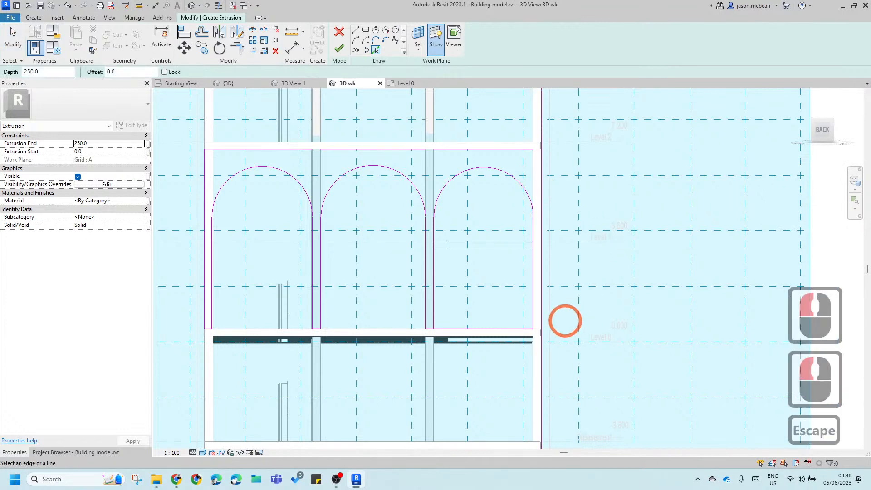
scroll(565, 321, "up", 4)
key("t")
key("r")
left_click(559, 349)
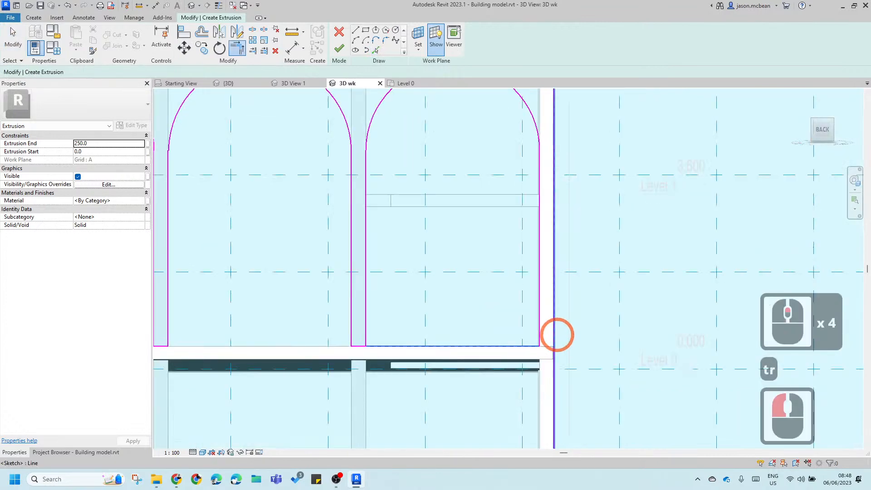
left_click(546, 346)
scroll(596, 289, "down", 4)
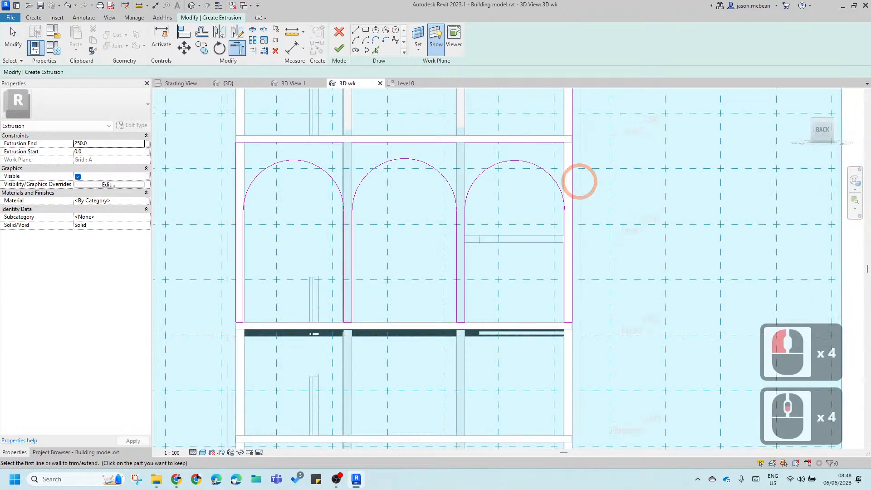
Step: Trim the right end column's outer edge and the top line into a corner
left_click(554, 140)
left_click(581, 164)
left_click(577, 168)
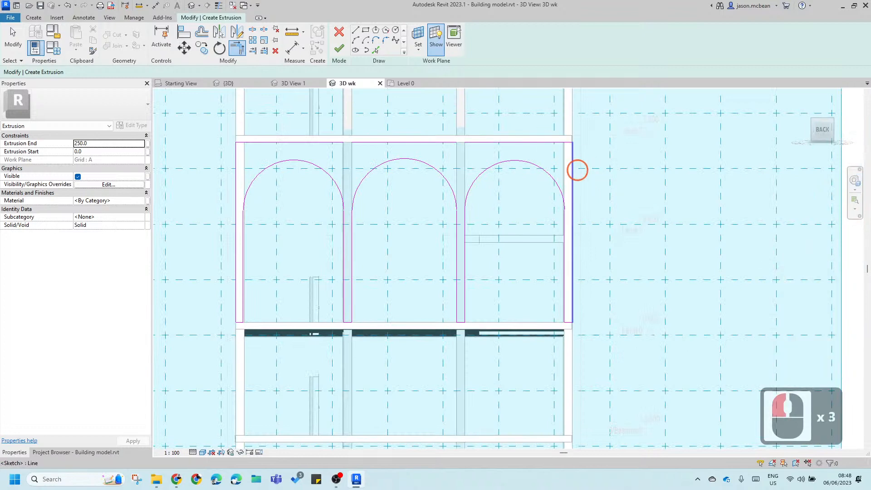
key("Escape")
scroll(505, 142, "up", 2)
key("Escape")
Step: Delete the top line segments above the left and middle arches
scroll(503, 148, "up", 2)
left_click(403, 141)
left_click(401, 139)
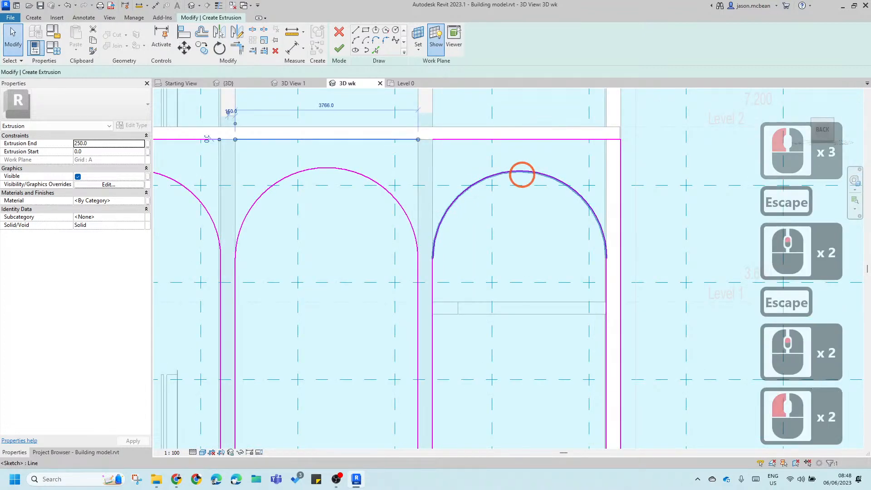
scroll(545, 190, "down", 4)
key("Delete")
left_click(316, 182)
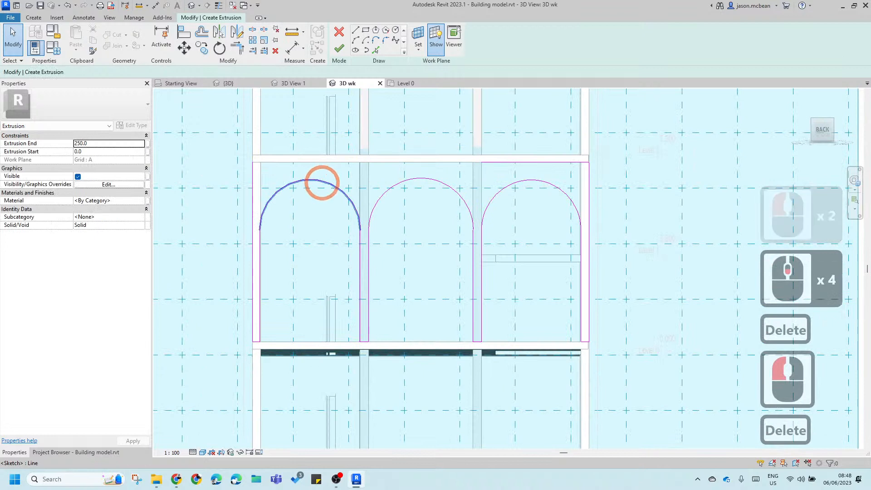
Step: Extend the remaining top line to the left end column's outer edge with Trim/Extend to Corner
key("t")
key("r")
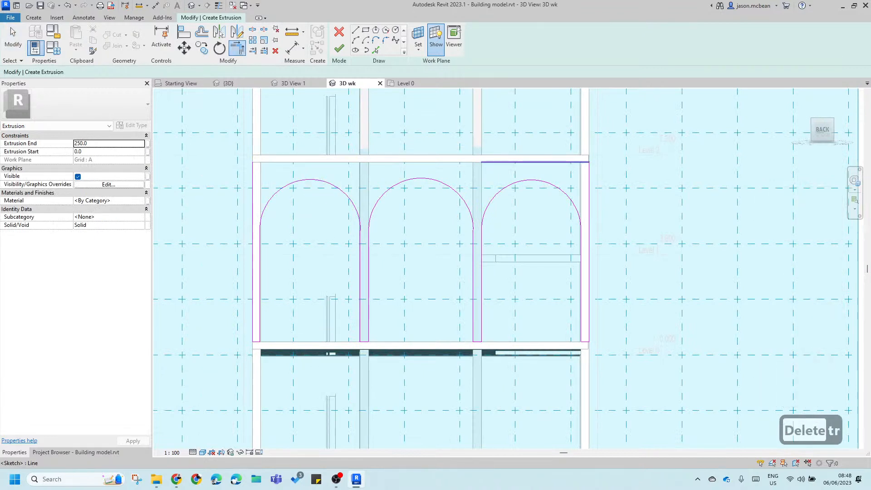
left_click(259, 168)
key("Escape")
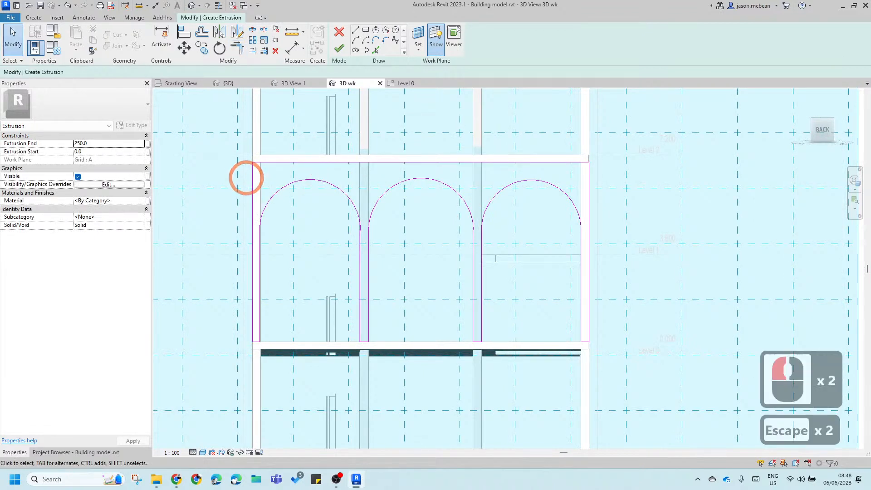
Step: Check the sketch lines as a connected chain and finish the extrusion sketch
key("Tab")
left_click(447, 369)
key("Escape")
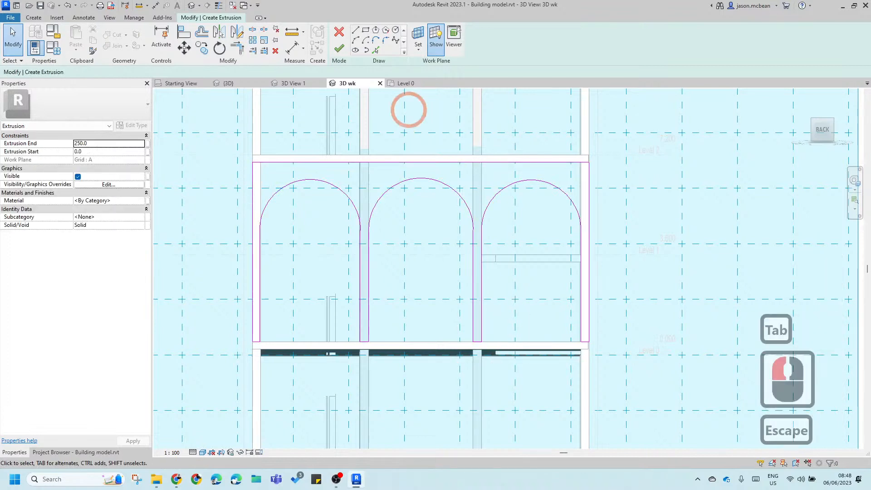
left_click(339, 48)
Step: Examine the arched extrusion and its fit between the columns and slabs from several sides
scroll(622, 318, "down", 3)
middle_click_drag(618, 311, 513, 299, "shift")
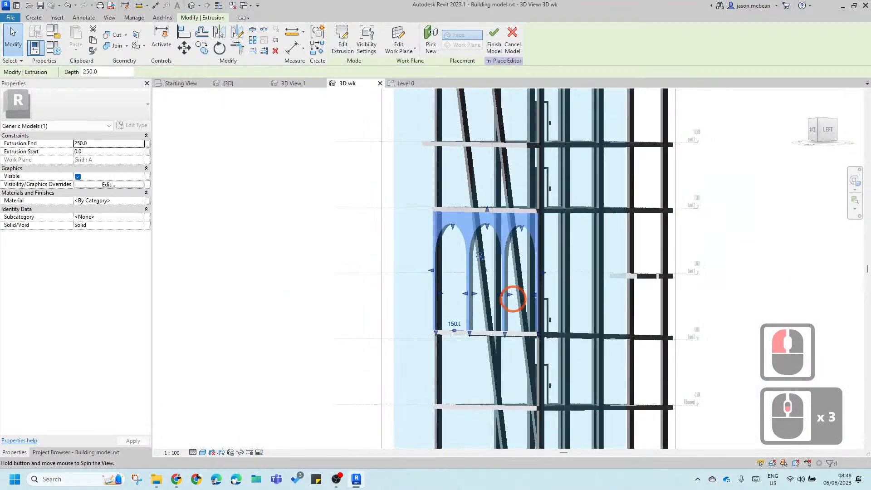
middle_click_drag(471, 324, 498, 272, "shift")
scroll(499, 272, "up", 4)
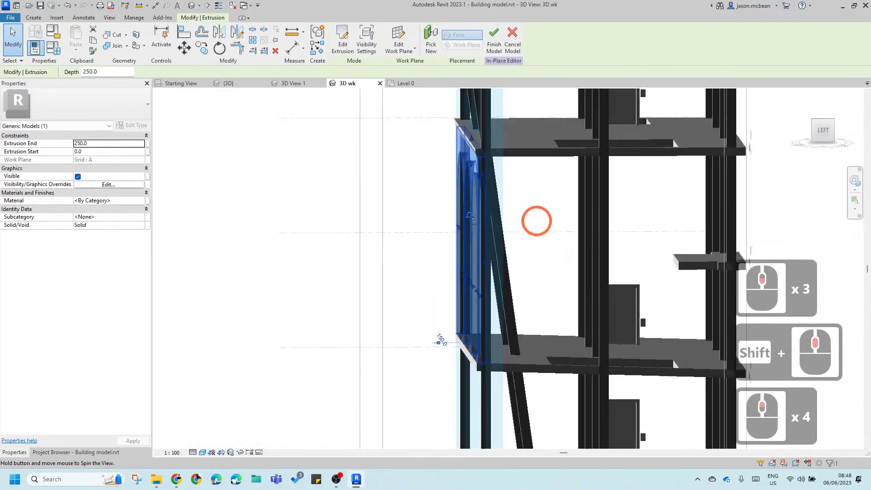
middle_click_drag(537, 218, 585, 313, "shift")
scroll(513, 272, "up", 3)
scroll(501, 299, "down", 3)
scroll(526, 325, "down", 3)
middle_click_drag(499, 295, 473, 318, "shift")
scroll(425, 305, "up", 7)
scroll(458, 295, "down", 5)
middle_click_drag(472, 292, 436, 330)
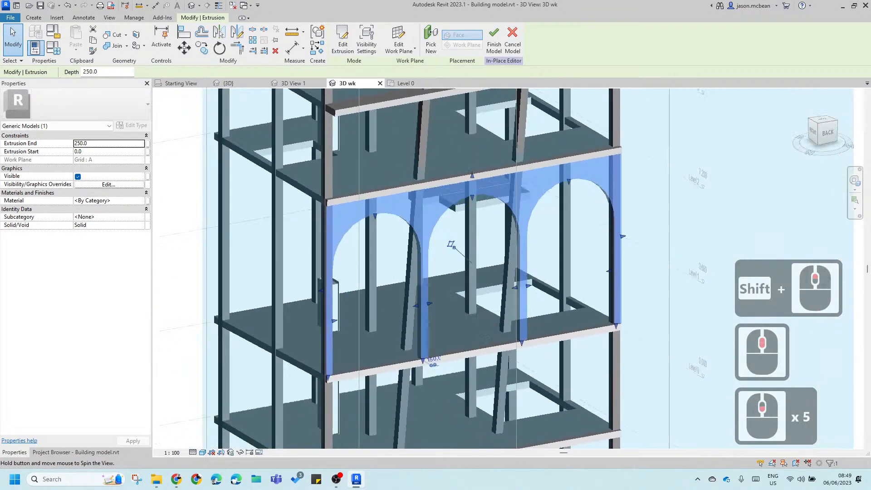
key("Escape")
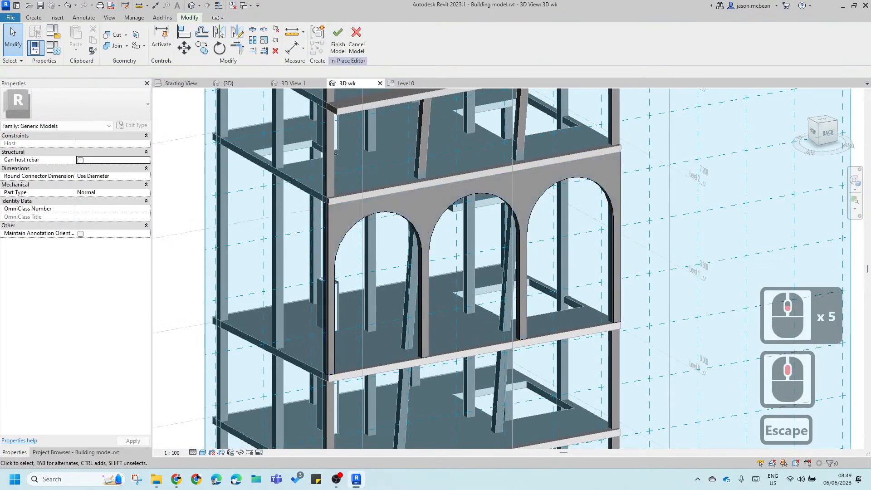
left_click(517, 214)
key("Escape")
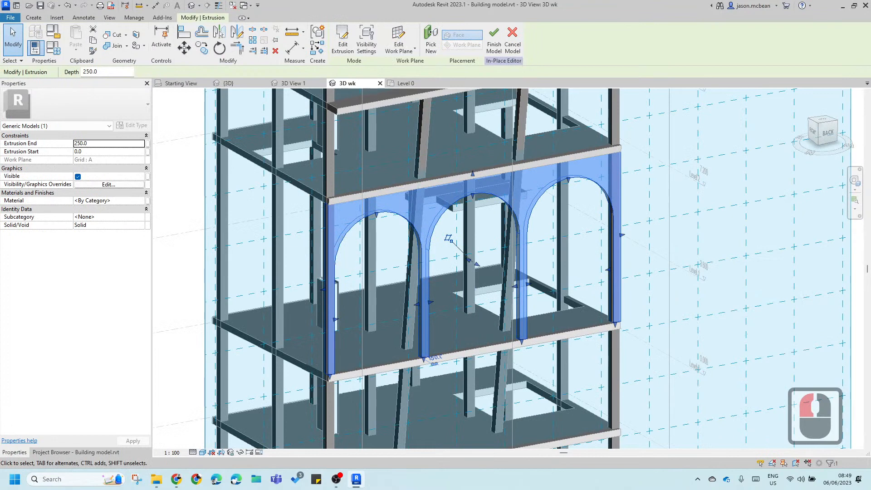
Step: Align the arched extrusion's inner face to the face of the column at the far side of the building
middle_click_drag(448, 237, 422, 288, "shift")
key("a")
key("l")
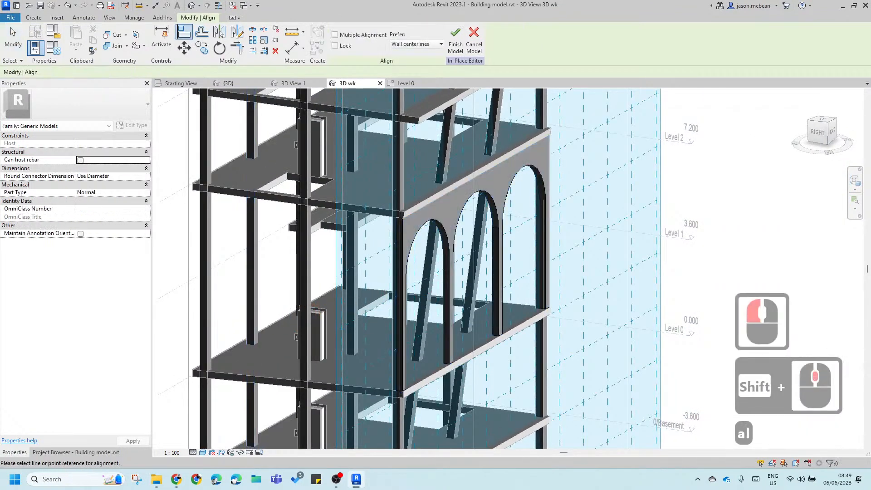
scroll(493, 323, "up", 7)
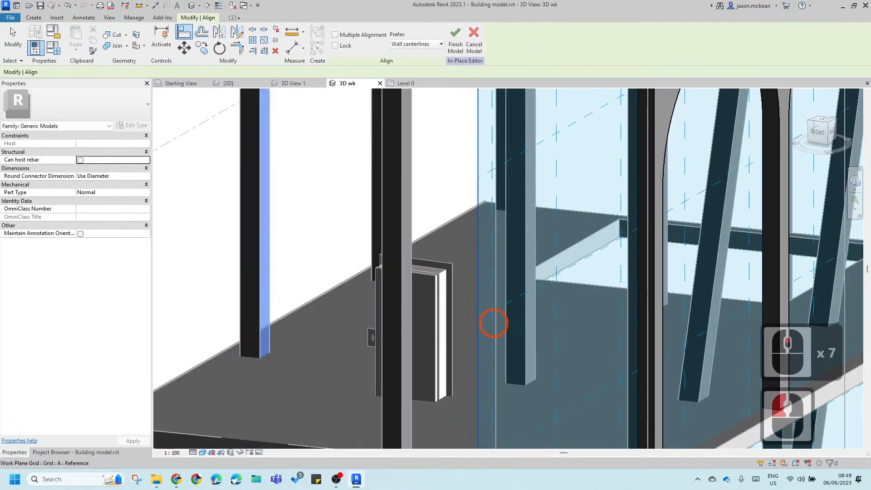
scroll(515, 328, "down", 7)
middle_click_drag(515, 328, 684, 332, "shift")
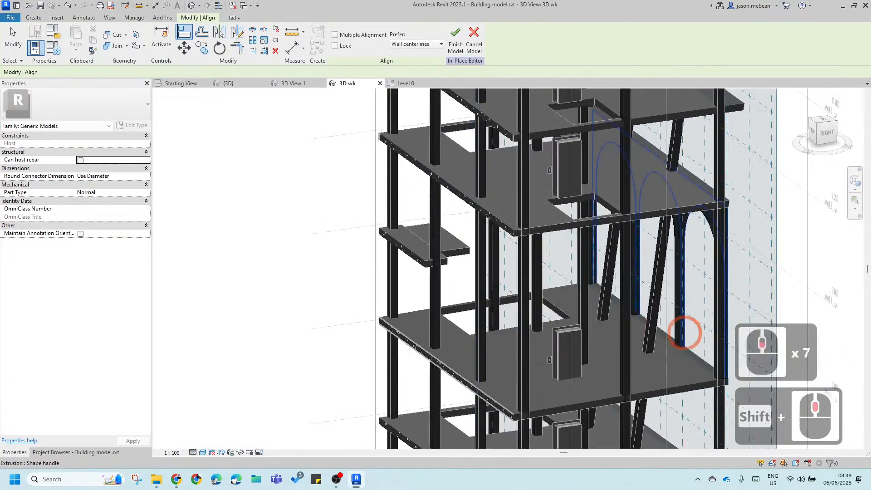
scroll(683, 334, "up", 6)
left_click(682, 334)
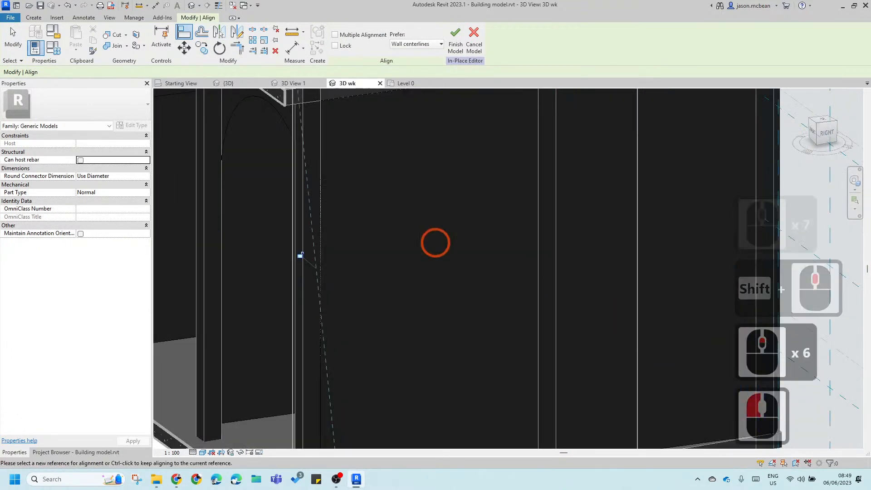
scroll(438, 247, "down", 6)
middle_click_drag(620, 313, 293, 240, "shift")
scroll(323, 229, "down", 3)
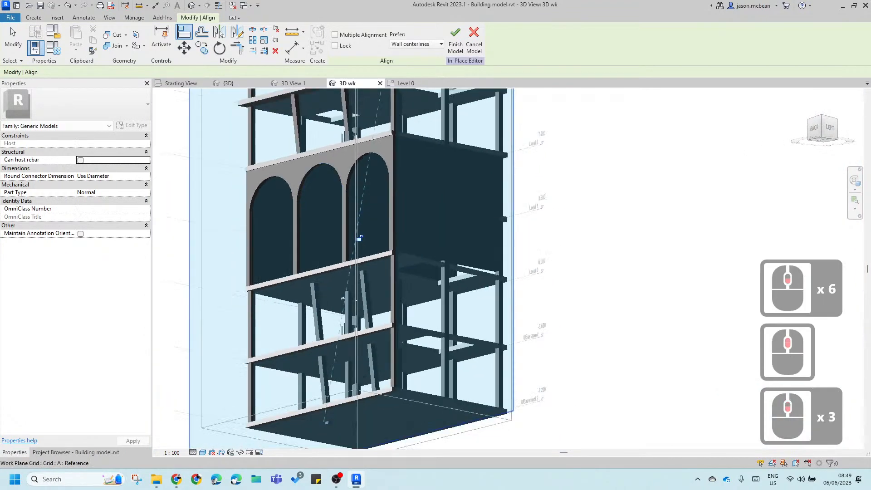
key("Escape")
key("Escape")
key("Escape")
Step: Examine the deepened vault extrusion and its arched passages from several sides
scroll(438, 241, "down", 3)
middle_click_drag(347, 277, 536, 284, "shift")
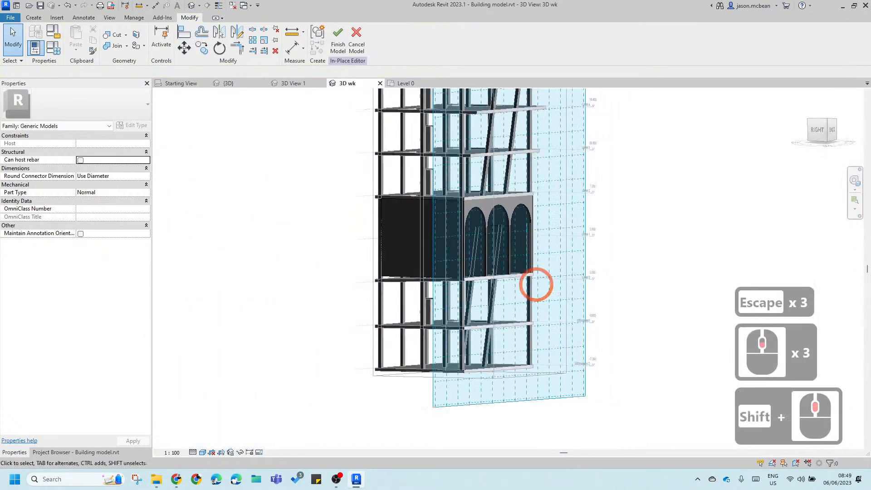
scroll(429, 204, "up", 4)
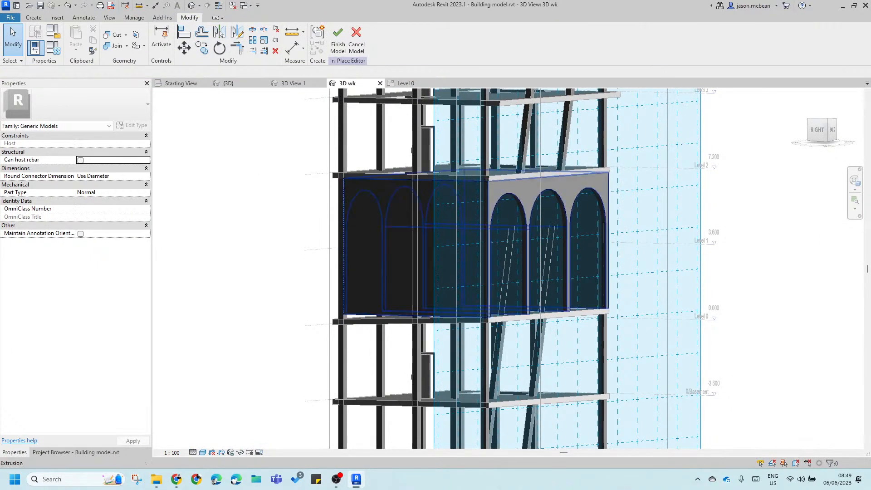
middle_click_drag(531, 263, 510, 152, "shift")
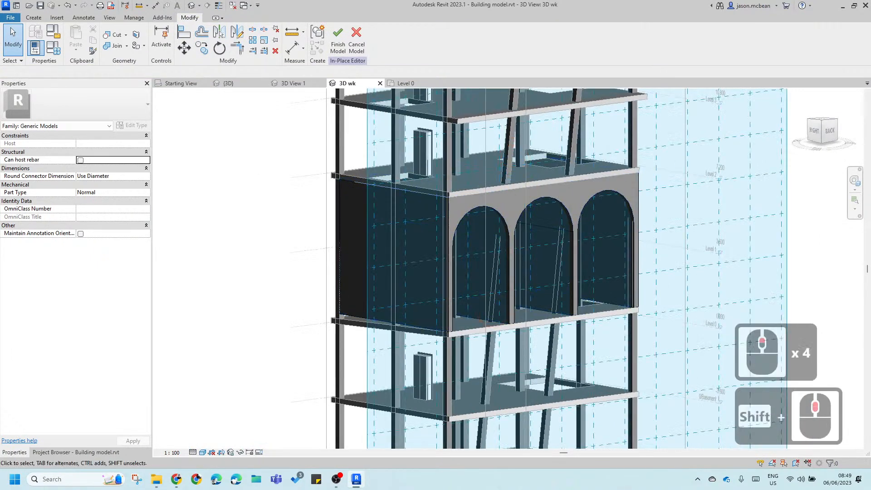
scroll(436, 272, "down", 3)
middle_click_drag(435, 272, 500, 215, "shift")
scroll(459, 249, "up", 6)
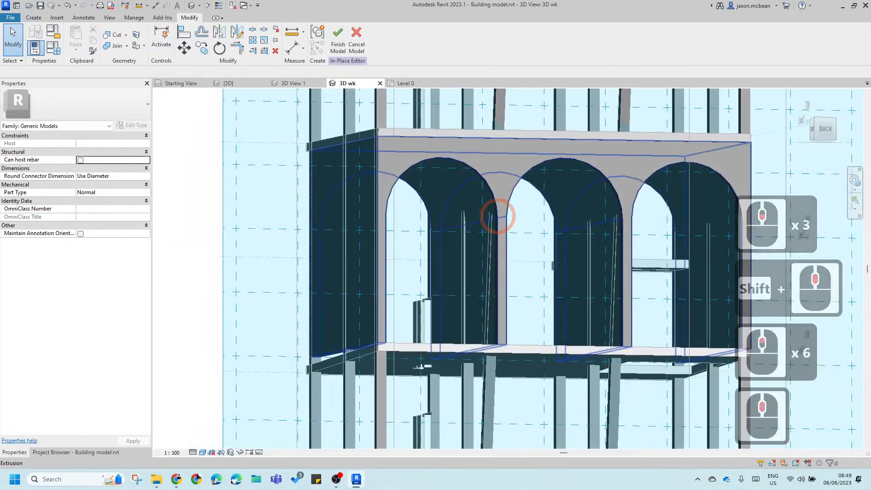
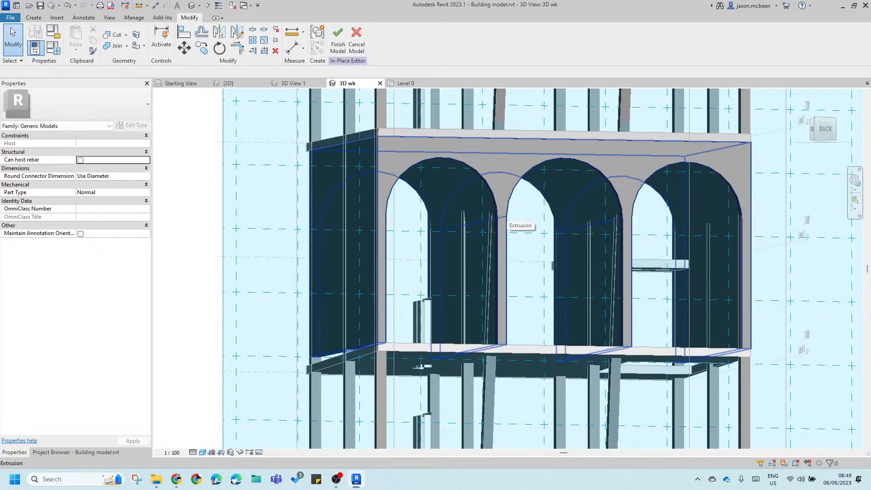
scroll(504, 219, "down", 4)
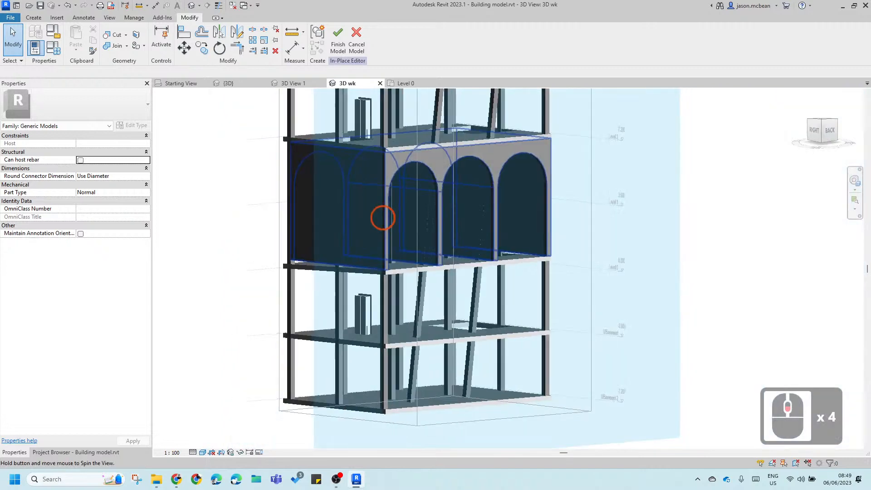
Step: Examine how the arched extrusion meets the columns and slabs from the front, side and back of the building
middle_click_drag(381, 216, 440, 270, "shift")
scroll(439, 270, "up", 5)
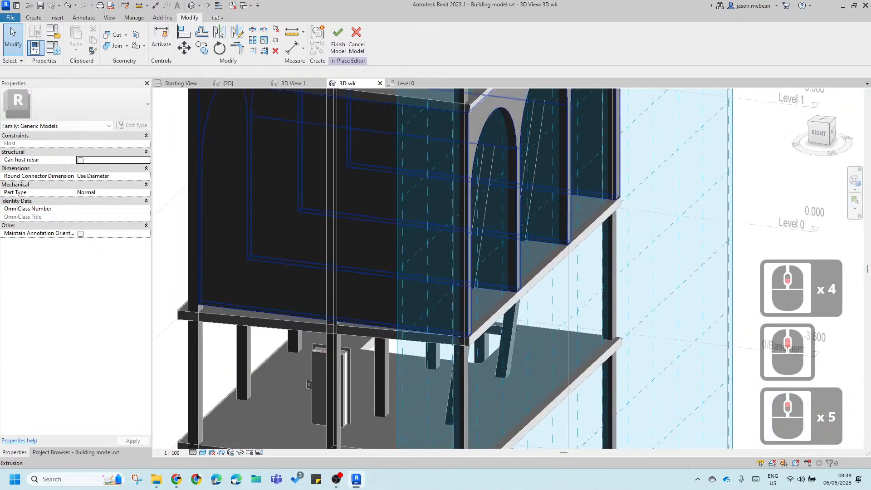
left_click(321, 278)
scroll(358, 305, "down", 3)
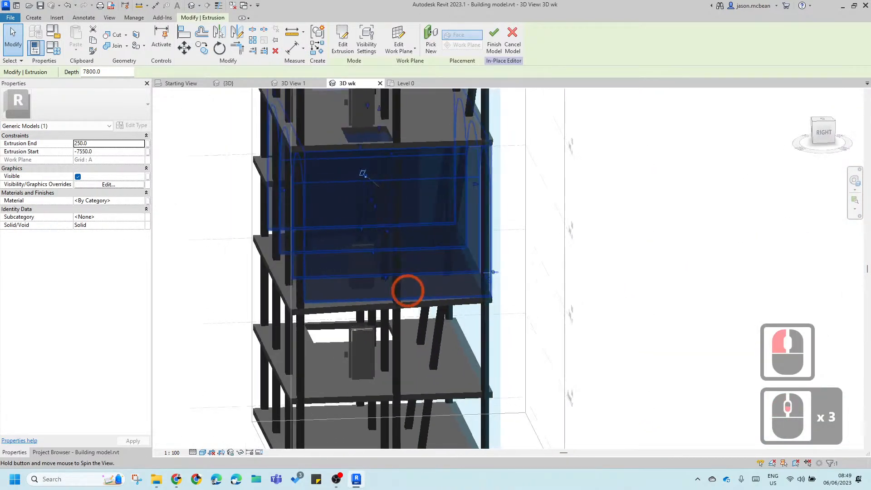
middle_click_drag(407, 291, 442, 293, "shift")
left_click_drag(299, 201, 295, 230)
key("Escape")
left_click(422, 273)
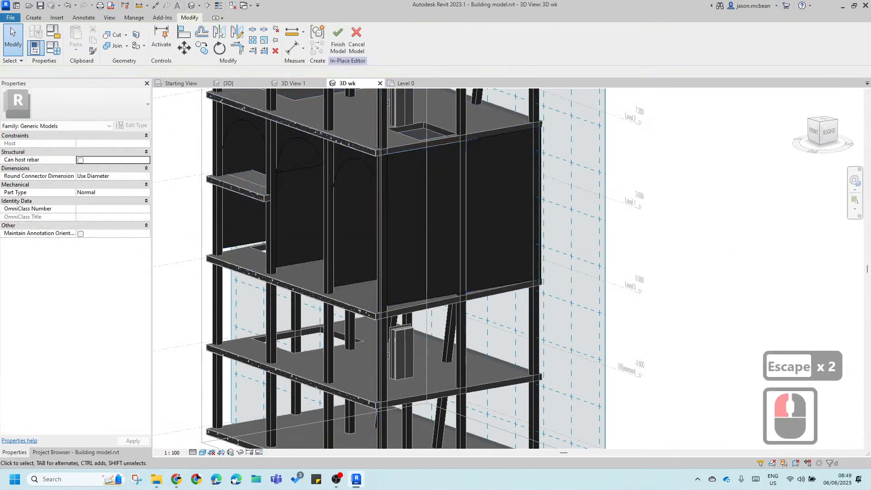
scroll(423, 273, "down", 3)
middle_click_drag(551, 322, 376, 308, "shift")
scroll(344, 191, "up", 4)
middle_click_drag(553, 264, 516, 282, "shift")
Step: Temporarily isolate the arched extrusion in the 3D view and view it from its other side
left_click(287, 189)
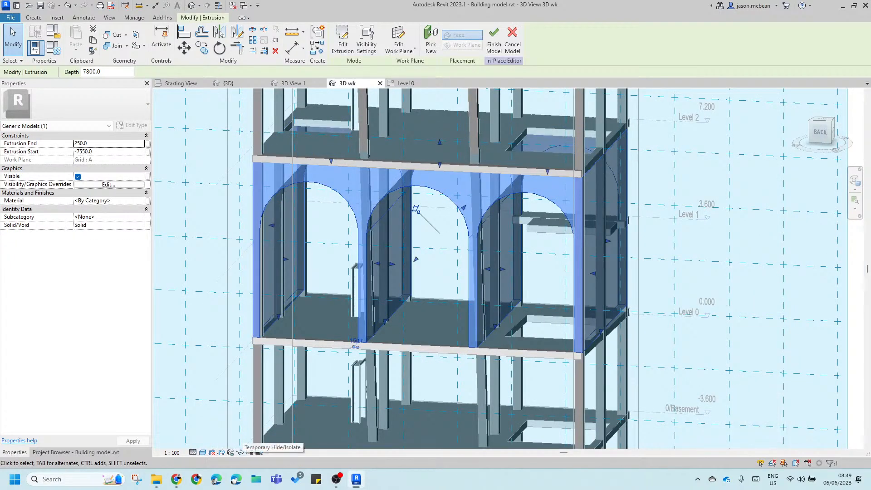
left_click(239, 452)
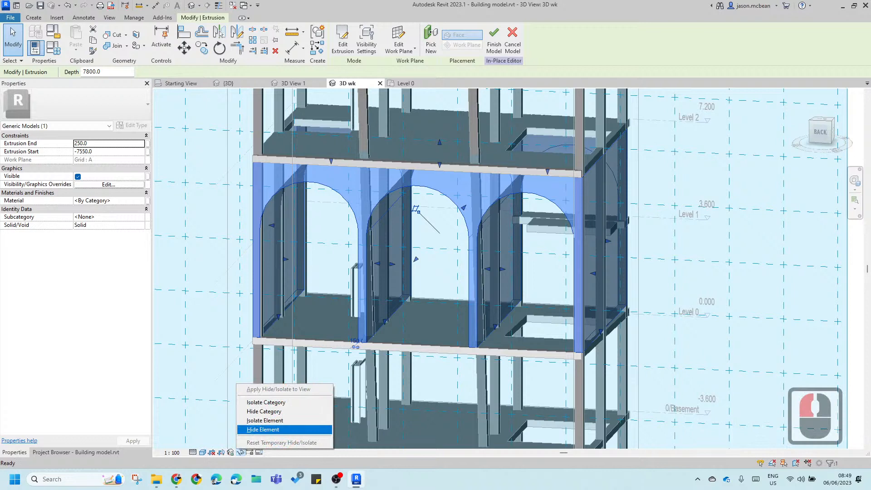
left_click(267, 421)
middle_click_drag(451, 283, 522, 275, "shift")
left_click(526, 412)
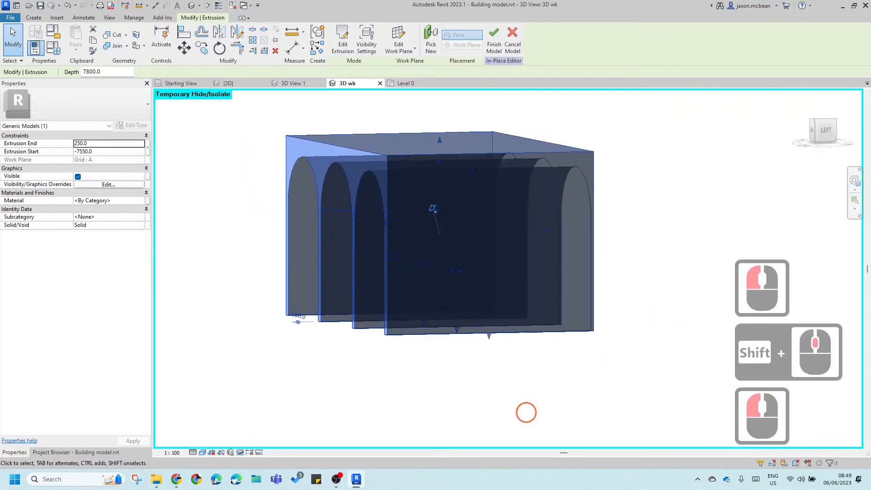
middle_click_drag(605, 293, 405, 190, "shift")
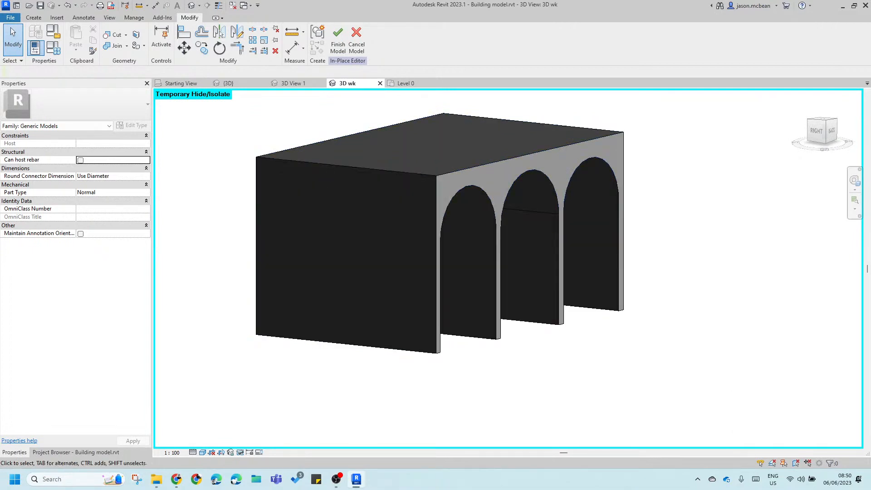
Step: Stretch the arched end of the vault extrusion outward to a depth of about 10290 mm and finish the in-place model
left_click(466, 189)
scroll(492, 216, "down", 3)
scroll(526, 227, "up", 3)
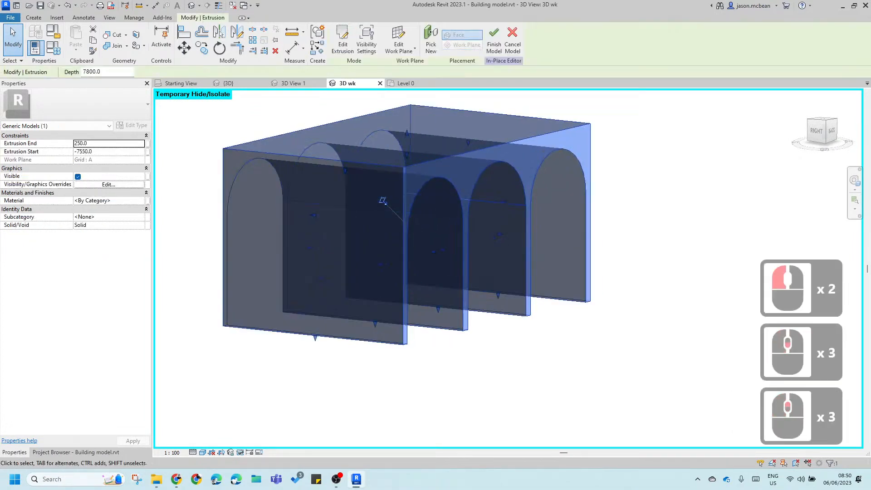
middle_click_drag(526, 227, 515, 291, "shift")
scroll(515, 292, "up", 5)
left_click_drag(501, 228, 628, 250)
scroll(510, 239, "down", 6)
left_click(495, 38)
left_click(616, 332)
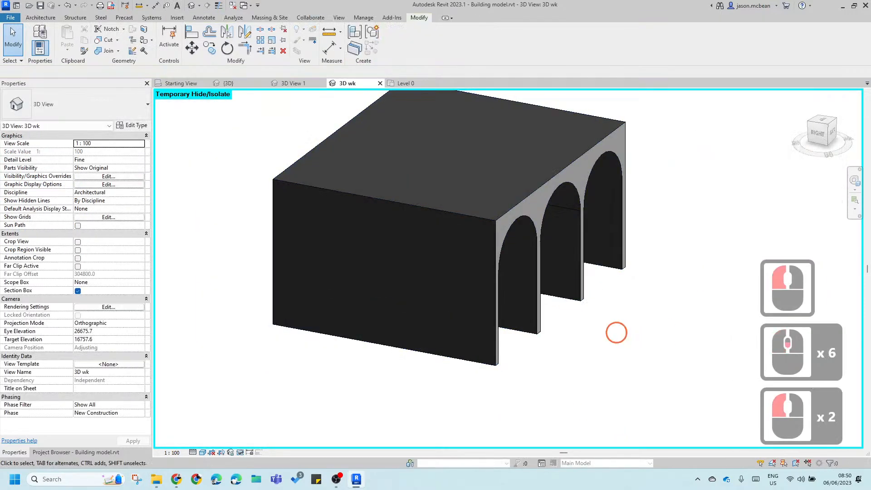
Step: Open the Level 0 floor plan and go to Section B-B from its section marker
left_click(76, 452)
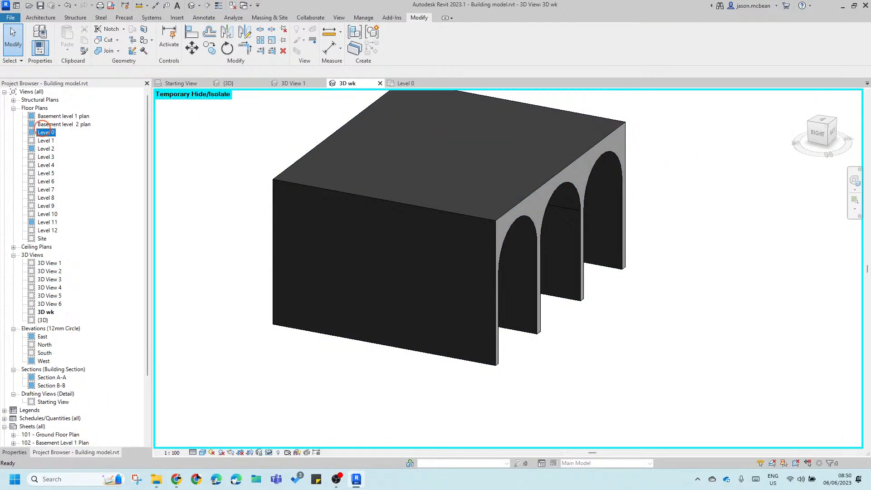
double_click(44, 128)
middle_click_drag(401, 237, 389, 210)
scroll(389, 210, "down", 7)
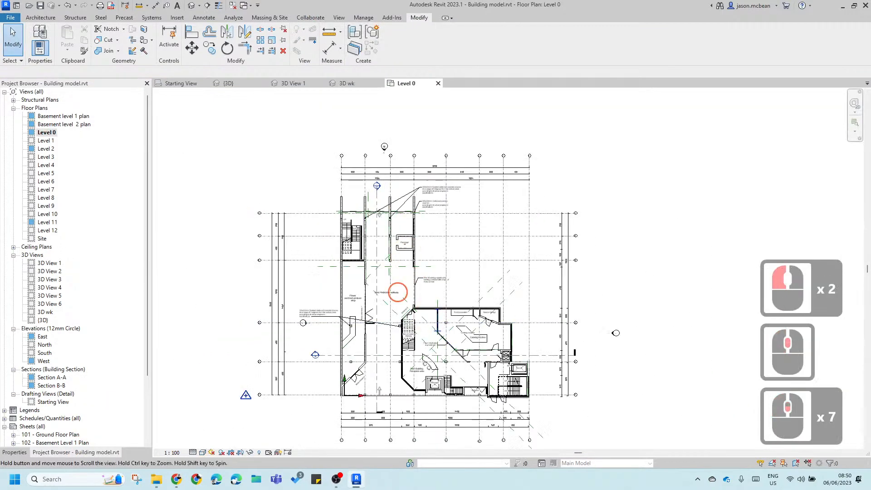
middle_click_drag(398, 292, 324, 189)
scroll(328, 189, "up", 5)
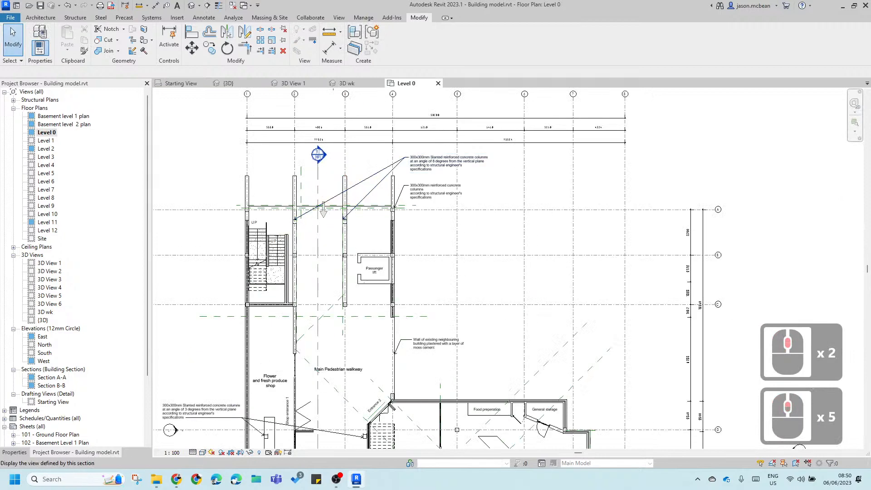
double_click(319, 155)
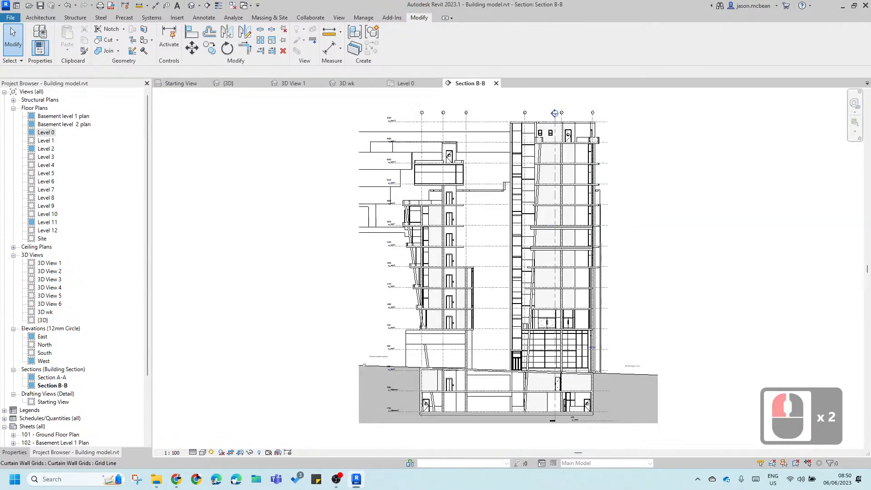
Step: Examine the vault in Section B-B between Level 0 and Level 2, including its overhang past the slab and the slanted column
scroll(427, 343, "up", 11)
middle_click_drag(460, 352, 342, 188)
scroll(342, 188, "up", 6)
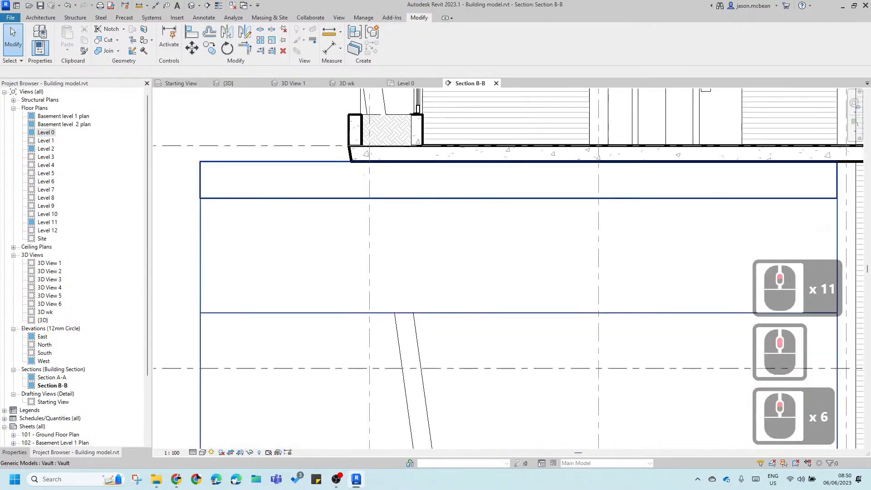
left_click(338, 179)
scroll(354, 145, "down", 4)
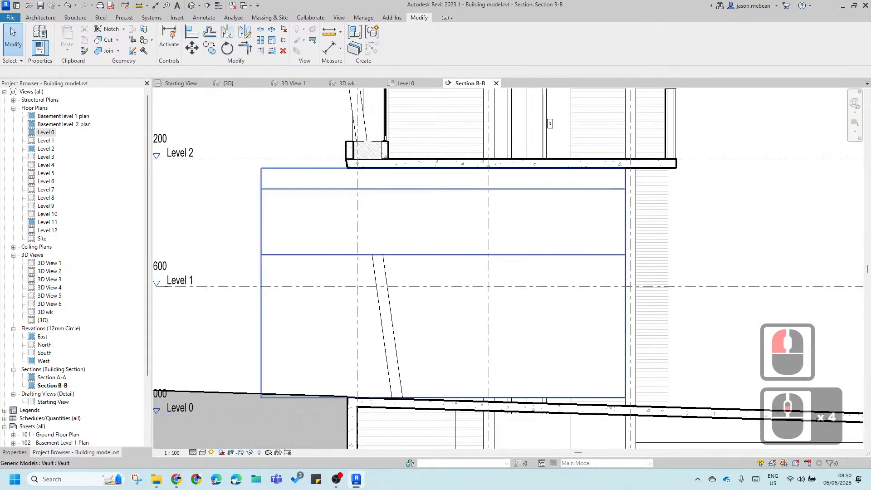
middle_click_drag(517, 320, 449, 279)
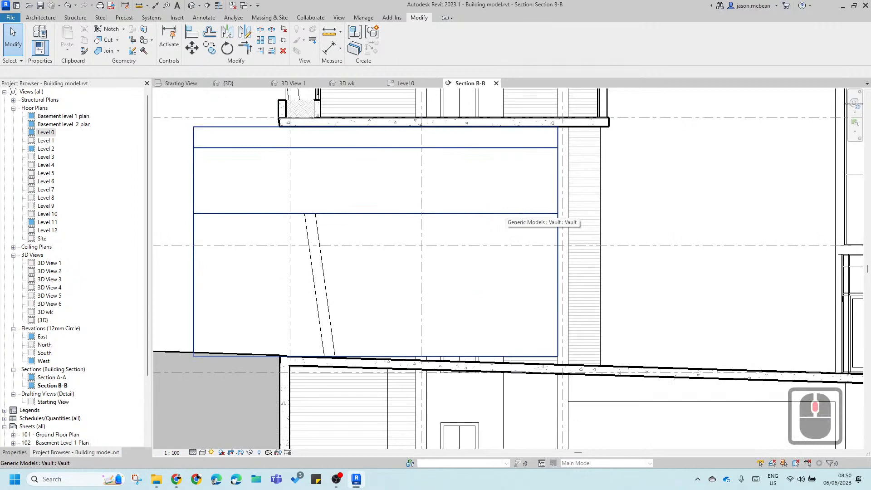
scroll(284, 207, "up", 3)
left_click(286, 220)
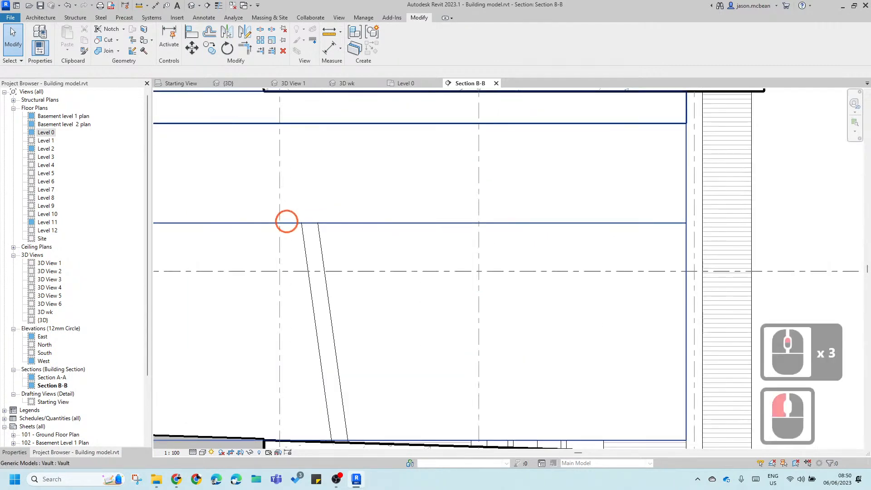
scroll(337, 245, "down", 4)
key("Escape")
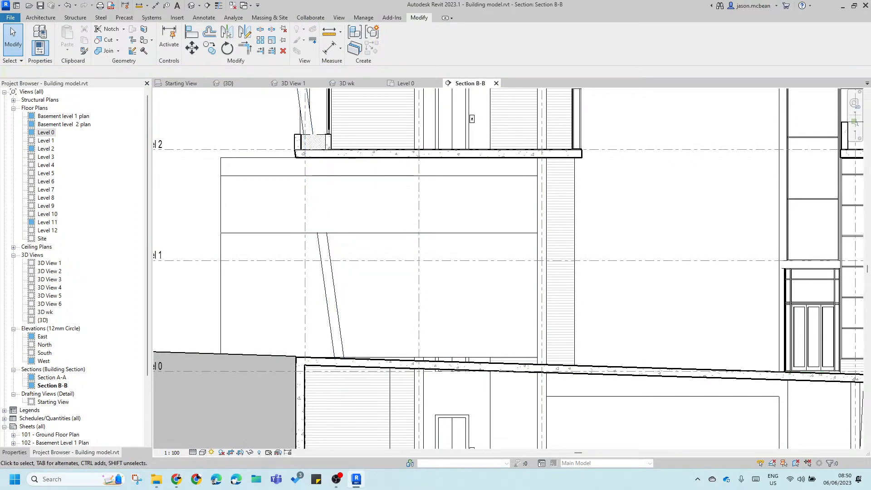
Step: Reopen the Vault model for in-place editing from the section and show it close up in the default 3D view
left_click(262, 188)
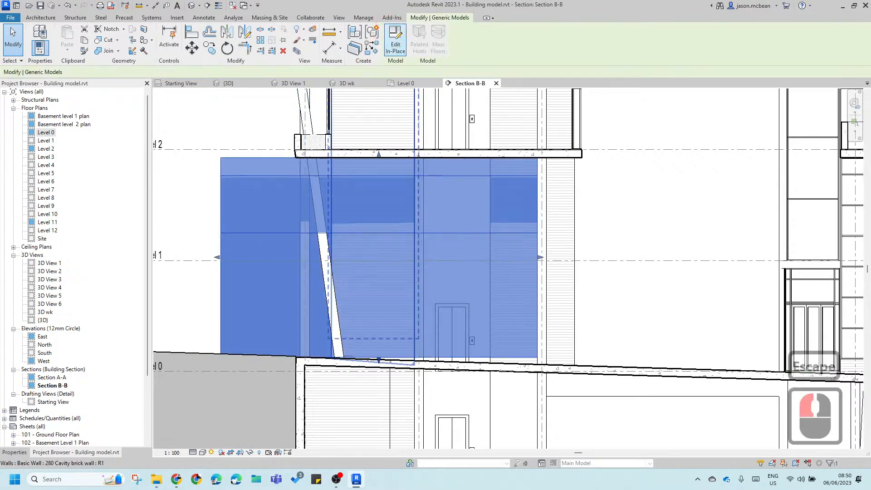
double_click(331, 219)
scroll(331, 165, "down", 5)
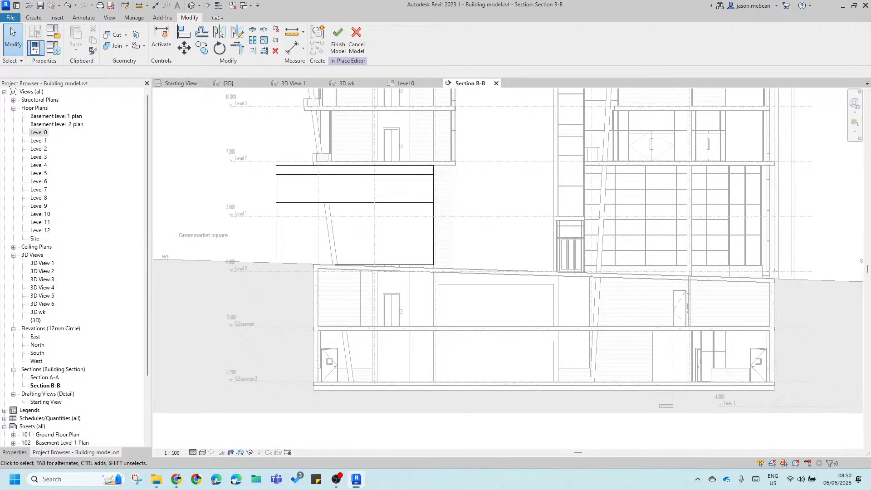
left_click(191, 5)
middle_click_drag(431, 200, 360, 249, "shift")
scroll(363, 278, "up", 15)
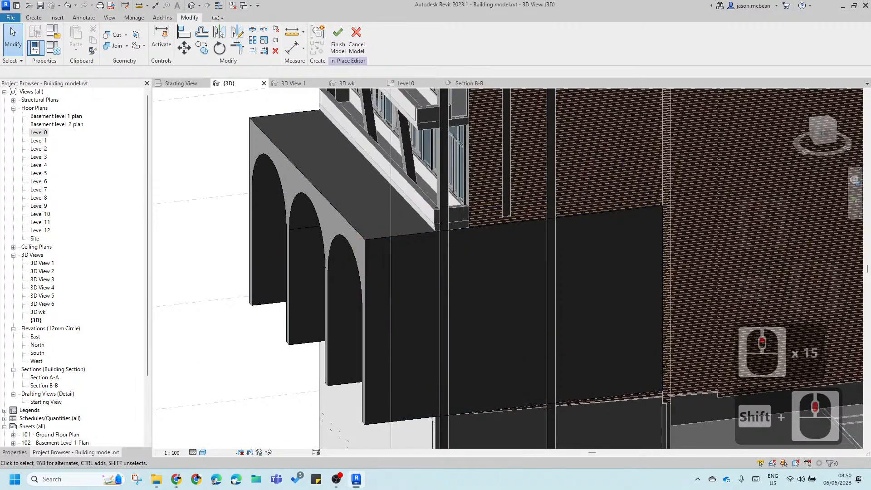
left_click(409, 252)
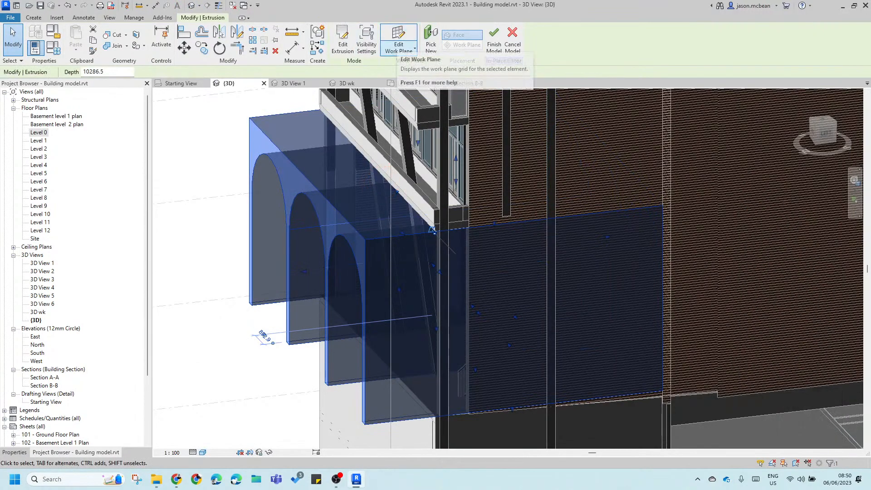
left_click(398, 47)
left_click(393, 84)
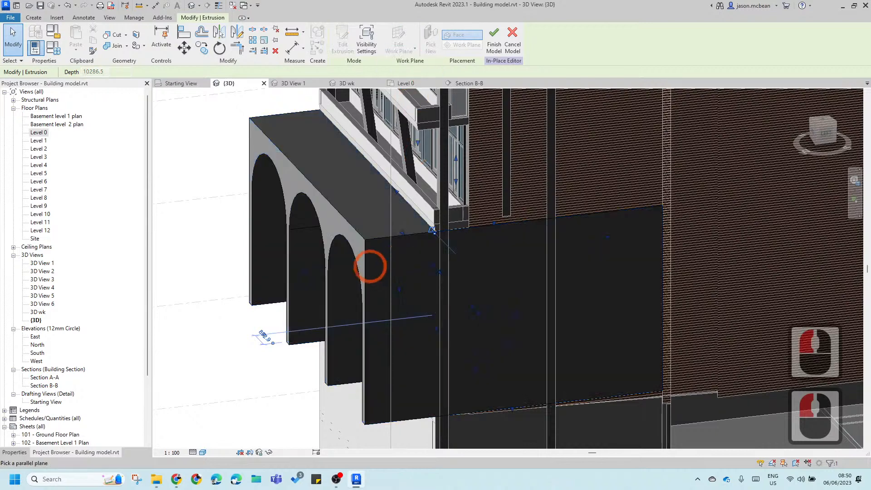
scroll(418, 313, "down", 2)
middle_click_drag(418, 313, 475, 315, "shift")
scroll(523, 263, "up", 5)
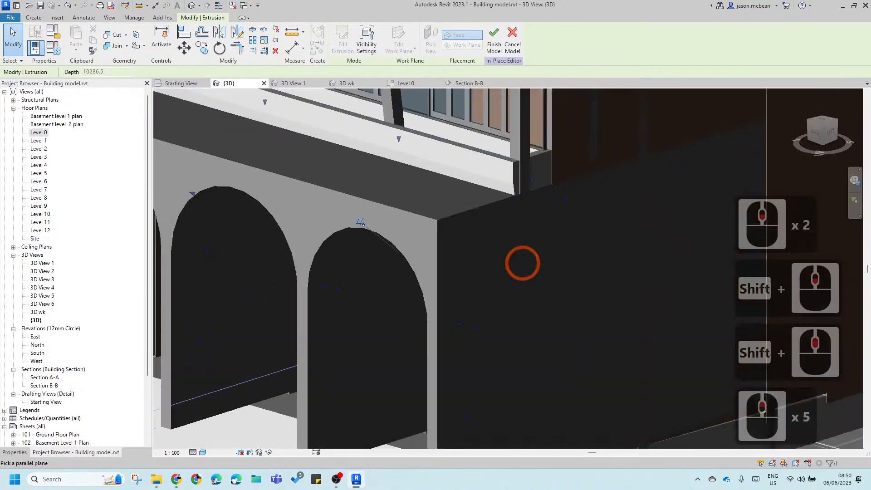
Step: Set the 3D view's visual style to Hidden Line
left_click(203, 452)
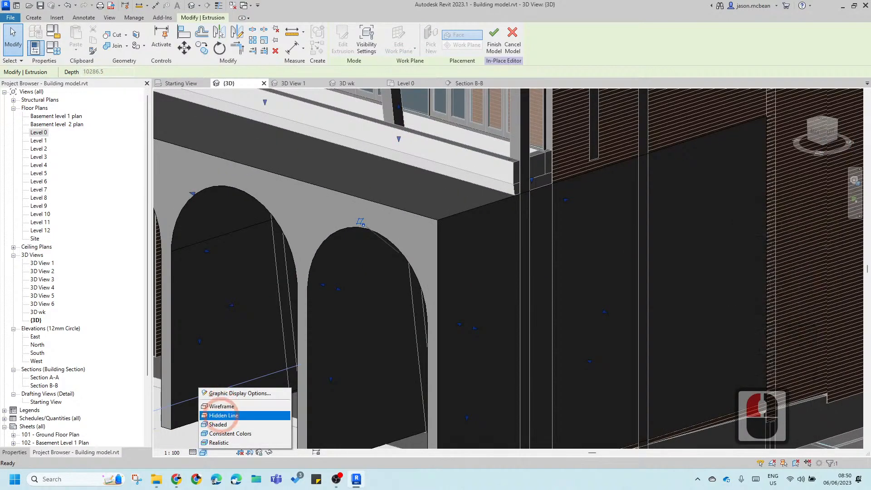
left_click(221, 414)
left_click(495, 230)
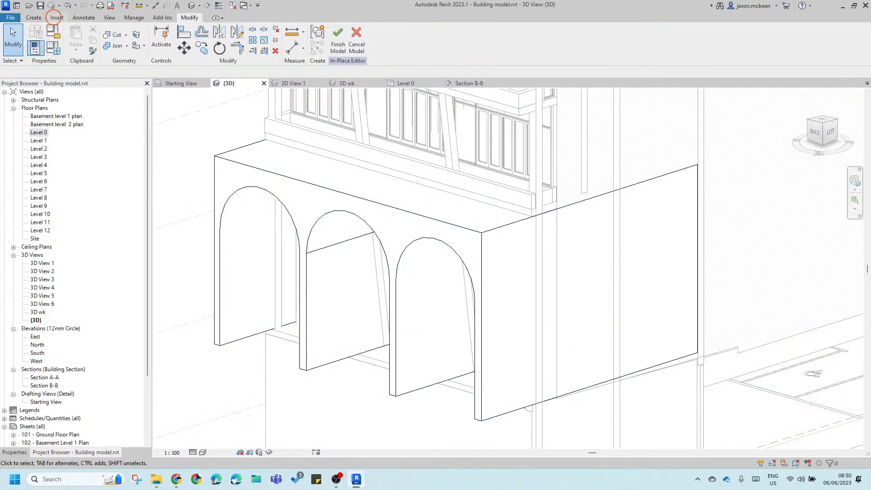
Step: Set the work plane to the vault's flat outer side face by picking it, and display the plane
left_click(33, 17)
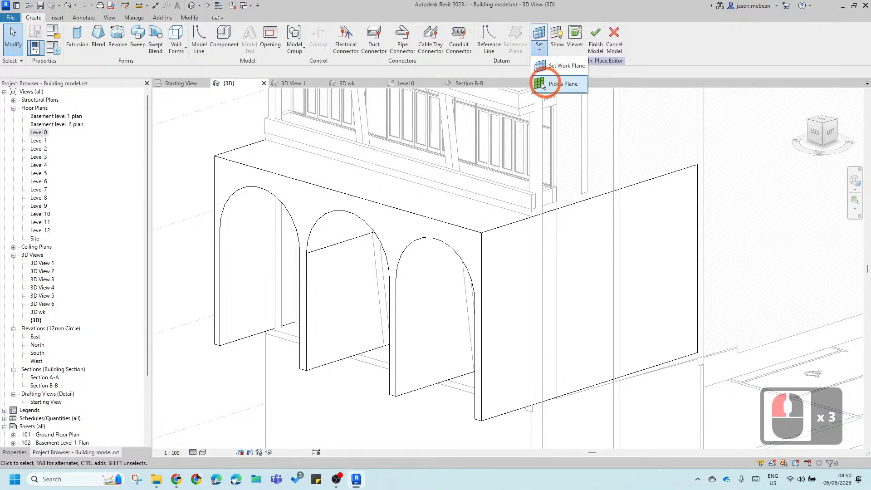
left_click(626, 296)
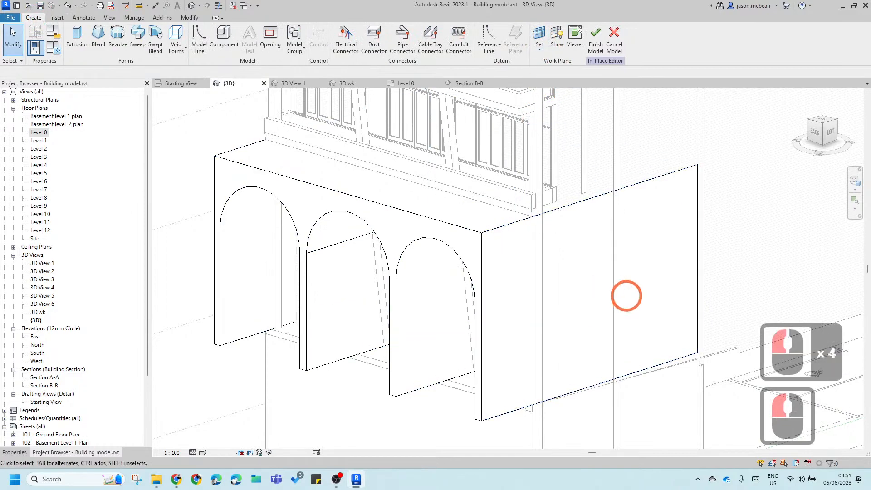
left_click(562, 34)
scroll(603, 249, "down", 4)
middle_click_drag(603, 249, 490, 245, "shift")
scroll(532, 252, "up", 2)
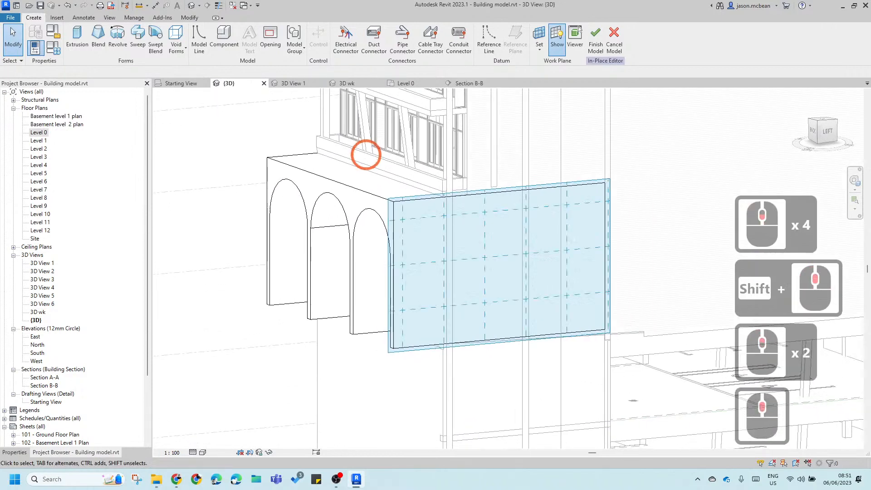
Step: Start a new extrusion sketch on the vault's side face and try a straight line down from the slab's lower corner
left_click(77, 38)
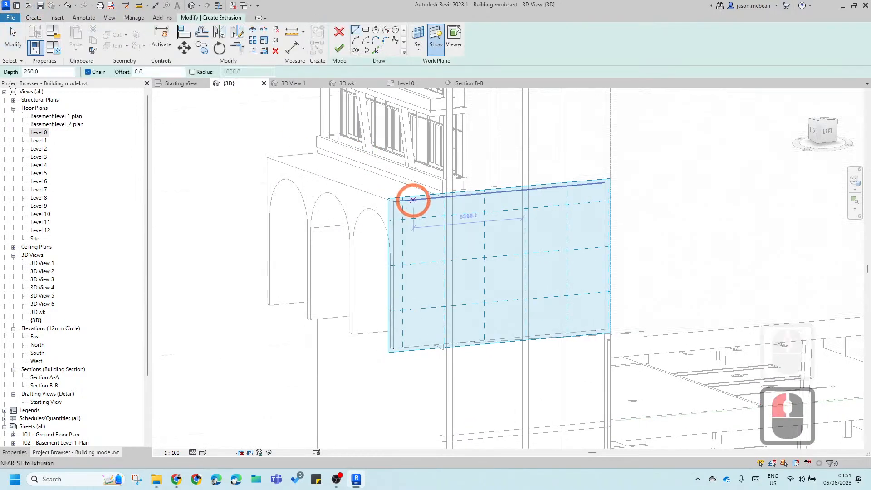
scroll(412, 200, "up", 6)
scroll(499, 268, "down", 11)
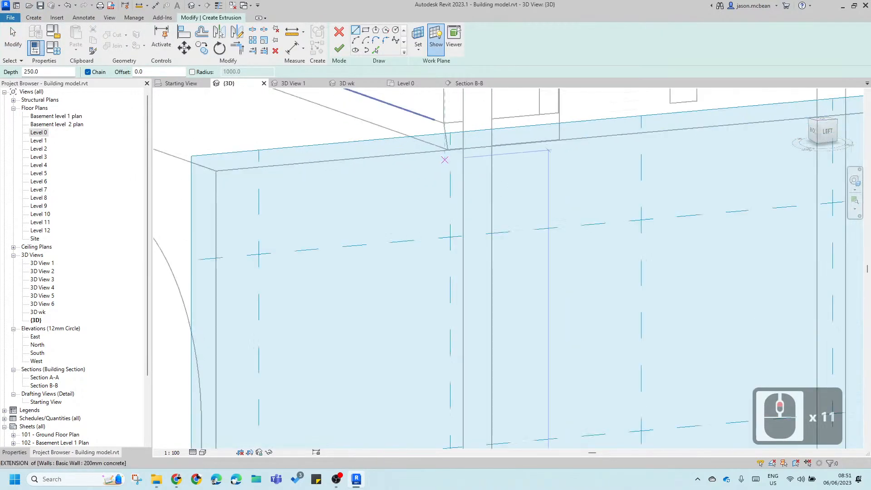
left_click(449, 151)
scroll(508, 210, "down", 4)
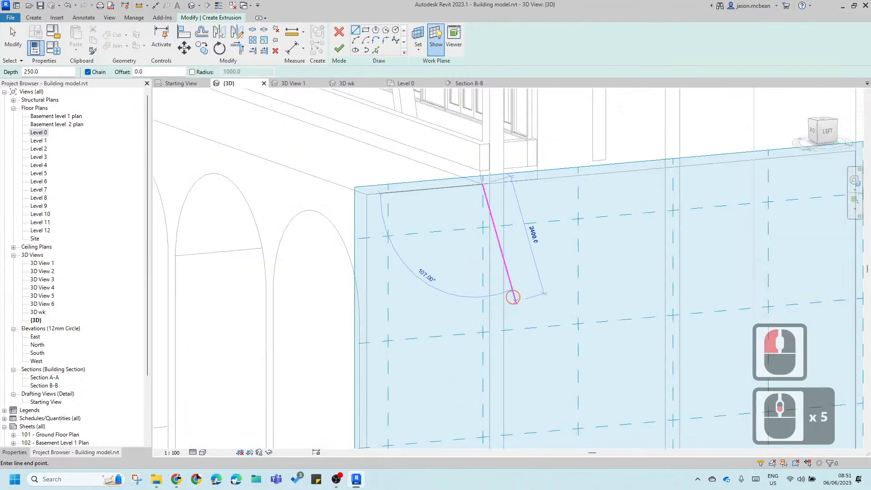
middle_click_drag(513, 297, 422, 133)
scroll(445, 290, "down", 2)
key("Escape")
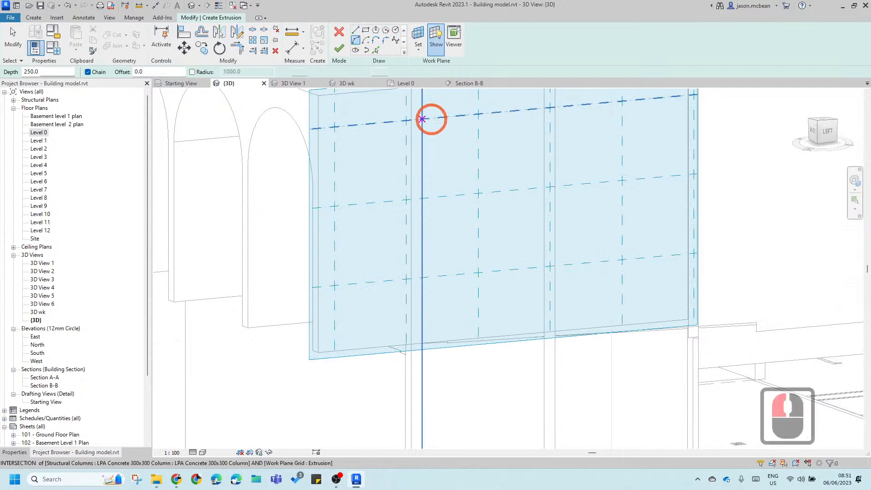
Step: Sketch an arc of about 12311 mm radius from the slab's lower corner down to the bottom edge of the vault's side face
scroll(432, 119, "up", 4)
middle_click_drag(435, 126, 428, 235)
scroll(381, 165, "up", 3)
left_click(371, 173)
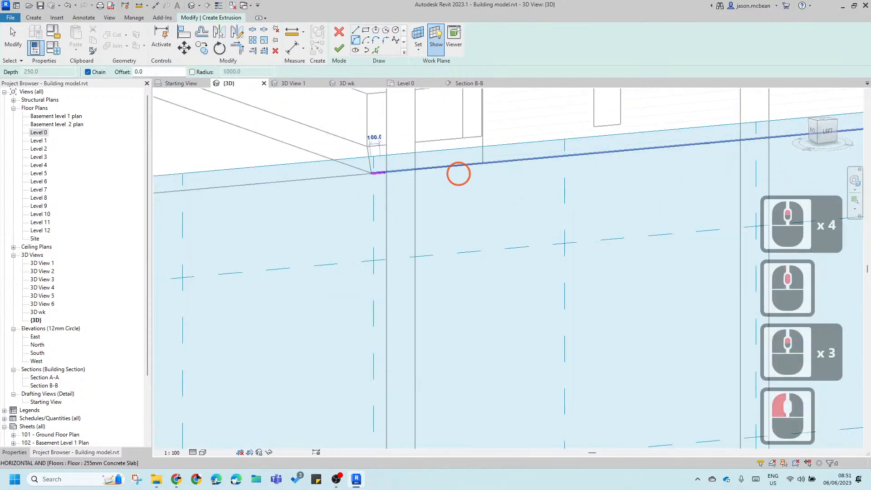
scroll(458, 174, "up", 1)
scroll(447, 169, "down", 7)
middle_click_drag(461, 406, 435, 266)
scroll(415, 319, "up", 7)
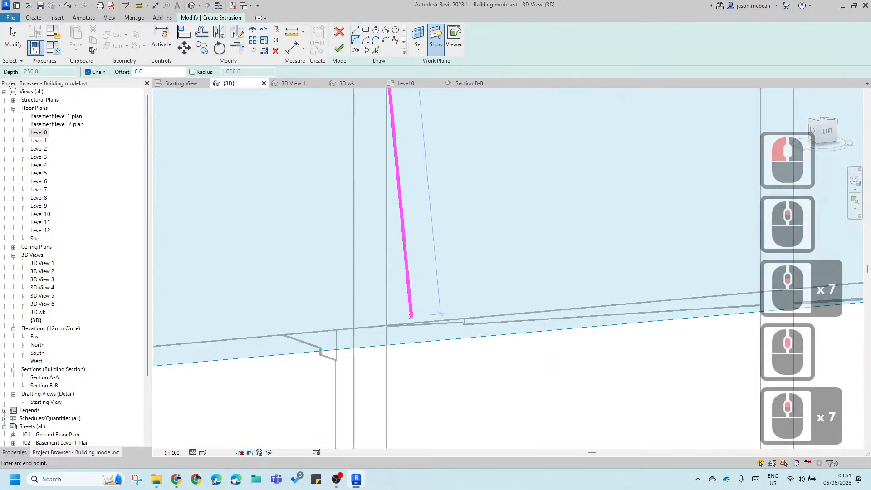
left_click(412, 322)
scroll(427, 261, "down", 8)
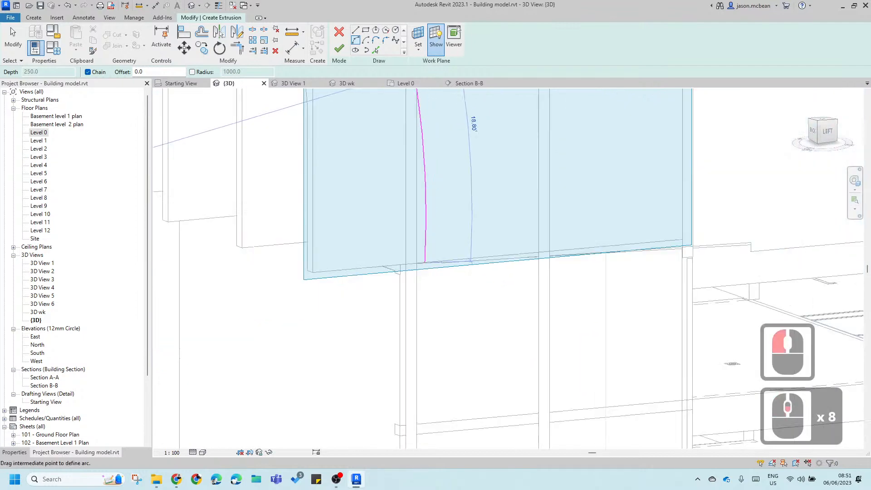
scroll(401, 141, "up", 4)
scroll(408, 136, "down", 10)
scroll(429, 117, "up", 4)
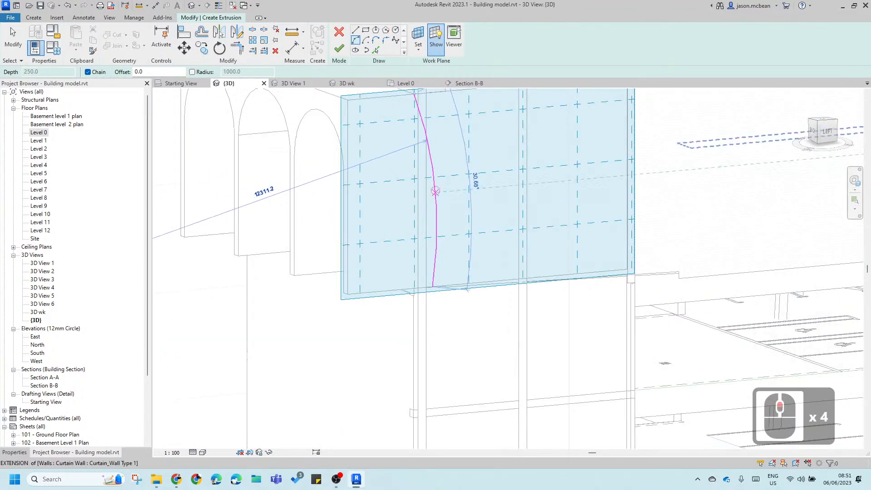
left_click(435, 190)
key("Escape")
key("Escape")
Step: Orient the 3D view squarely to the left side of the model and set its visual style to Wireframe
scroll(456, 175, "down", 3)
mouse_move(510, 237)
middle_mouse_down("shift")
mouse_move(432, 209)
mouse_move(450, 216)
middle_mouse_up("shift")
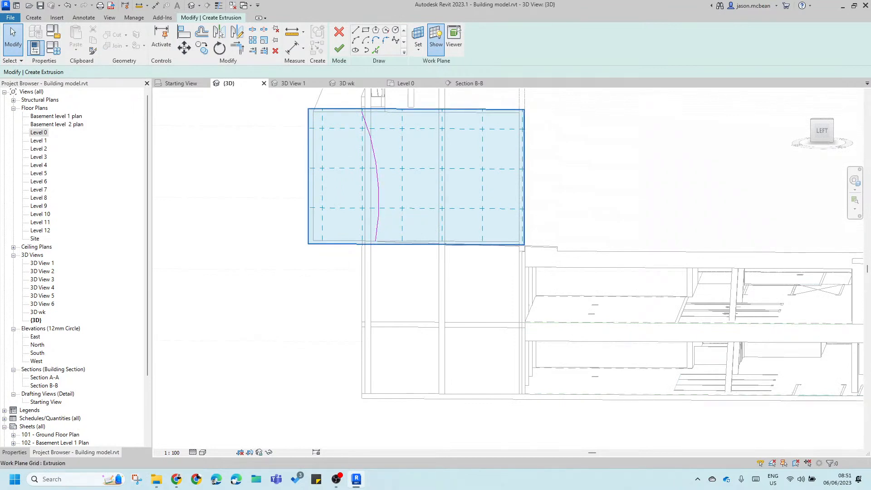
scroll(440, 182, "down", 5)
left_click(821, 131)
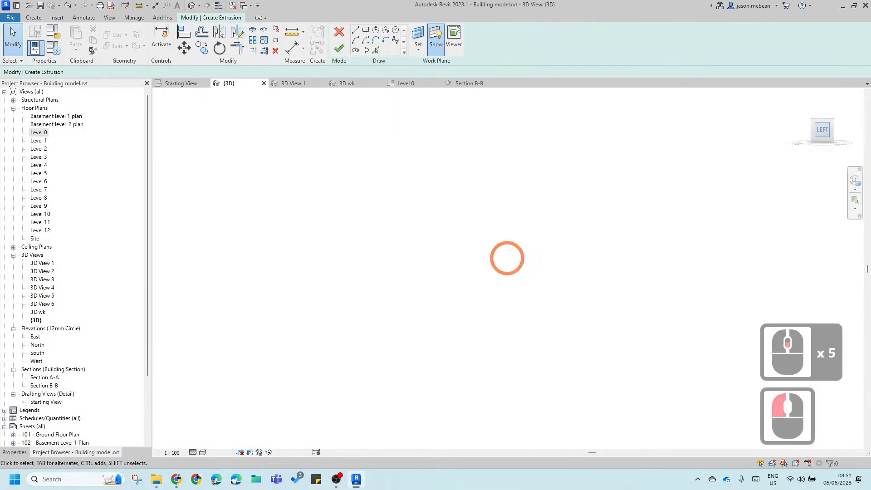
scroll(451, 301, "up", 14)
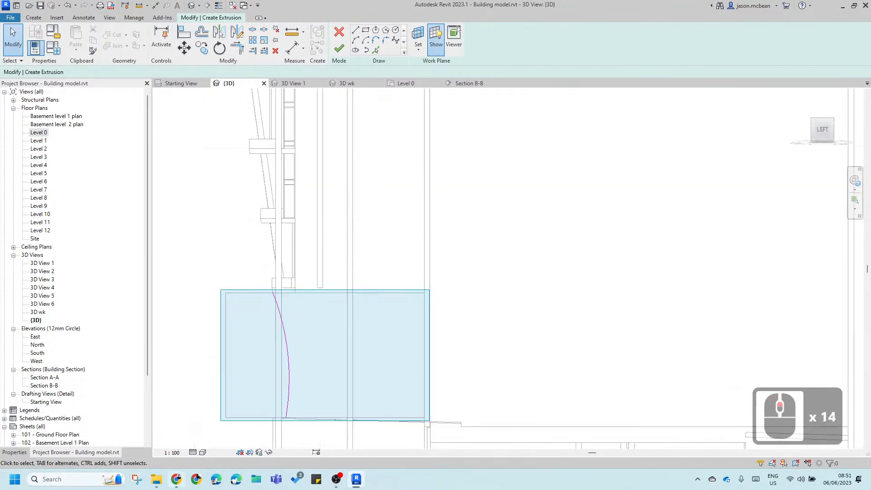
left_click(202, 452)
left_click(216, 414)
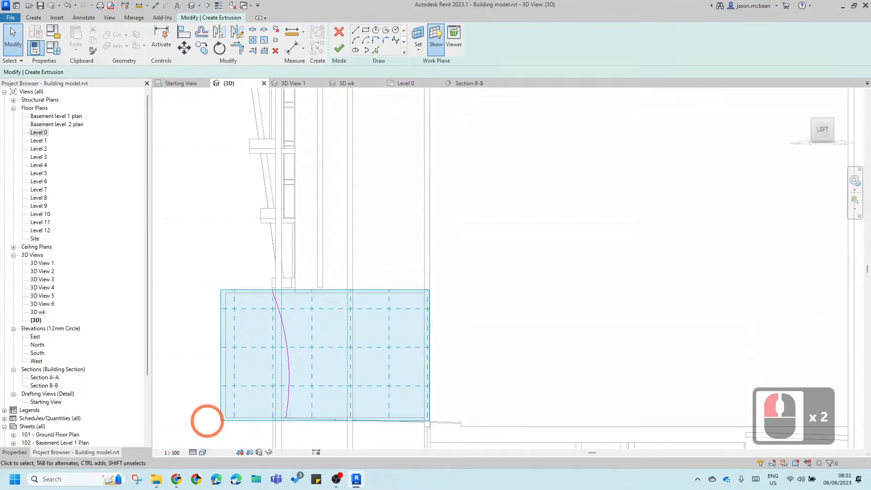
left_click(202, 453)
left_click(222, 405)
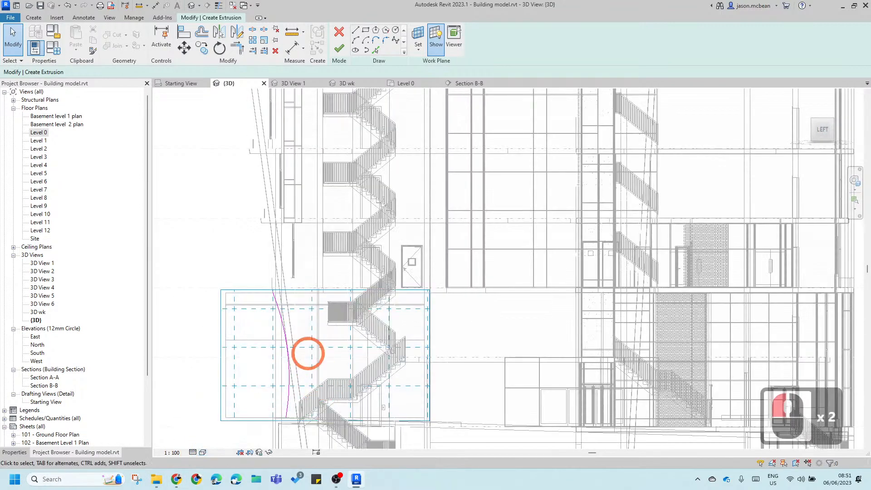
Step: Create sketch lines by picking the slab's underside edge and the nearer edge of the slanted concrete column
scroll(307, 352, "up", 6)
middle_click_drag(309, 349, 341, 433)
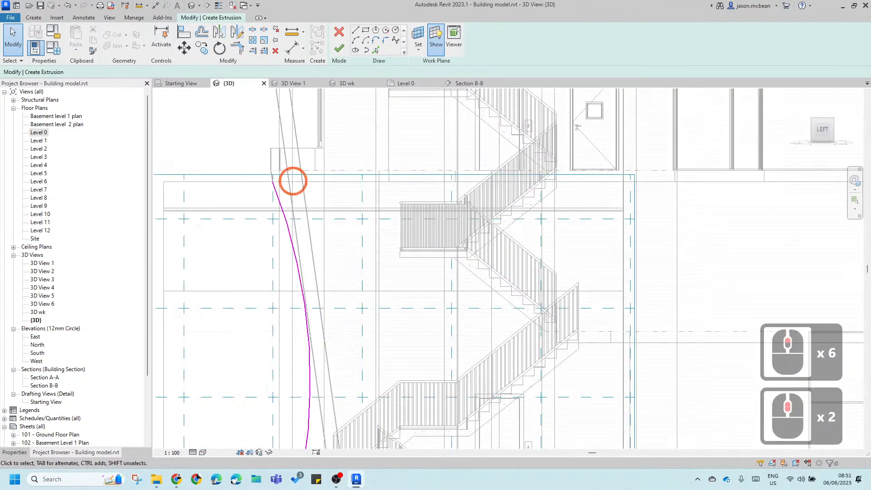
scroll(293, 174, "up", 6)
scroll(303, 262, "up", 3)
scroll(302, 312, "down", 5)
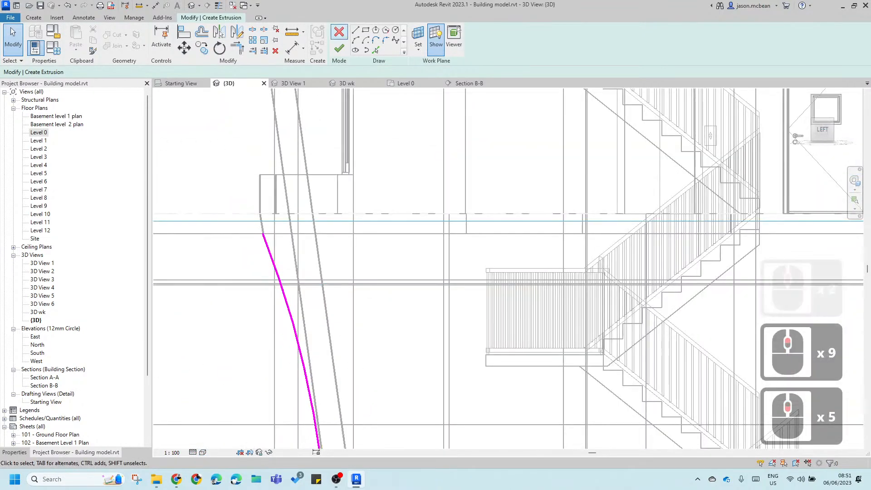
left_click(376, 49)
scroll(302, 301, "up", 6)
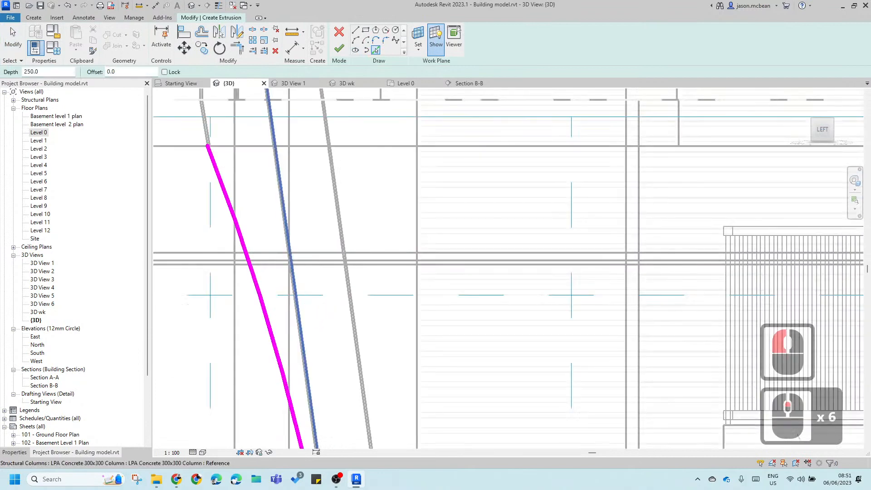
scroll(351, 276, "down", 3)
scroll(310, 191, "up", 4)
left_click(310, 191)
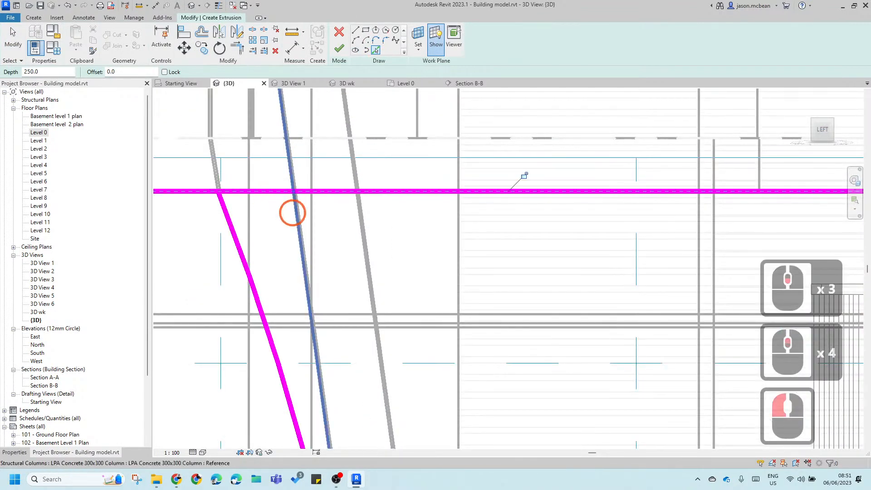
scroll(292, 208, "up", 5)
left_click(302, 221)
scroll(344, 225, "down", 8)
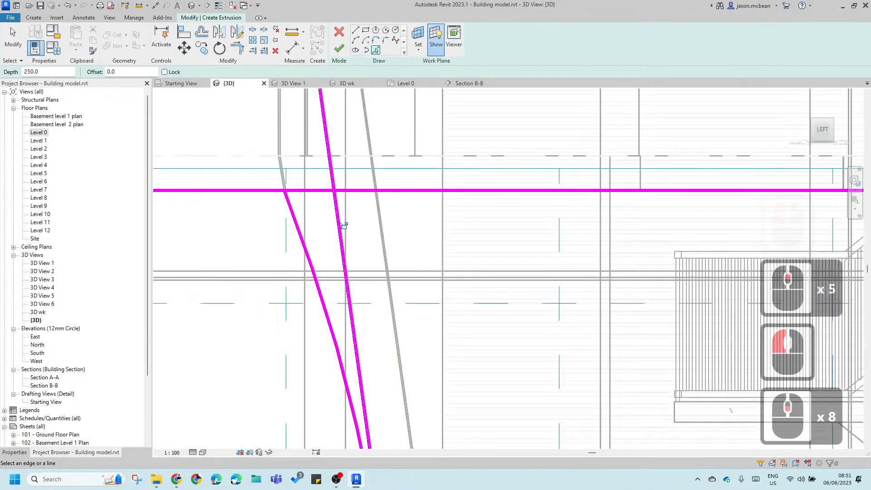
Step: Try a sketch line picked from the vertical column edge, and delete both it and the long arc
key("Escape")
left_click(304, 250)
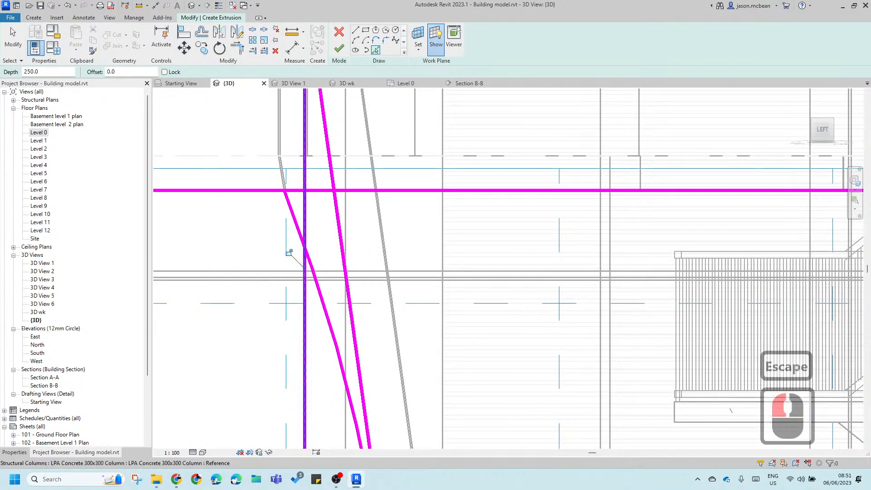
key("Escape")
left_click(313, 268)
key("Delete")
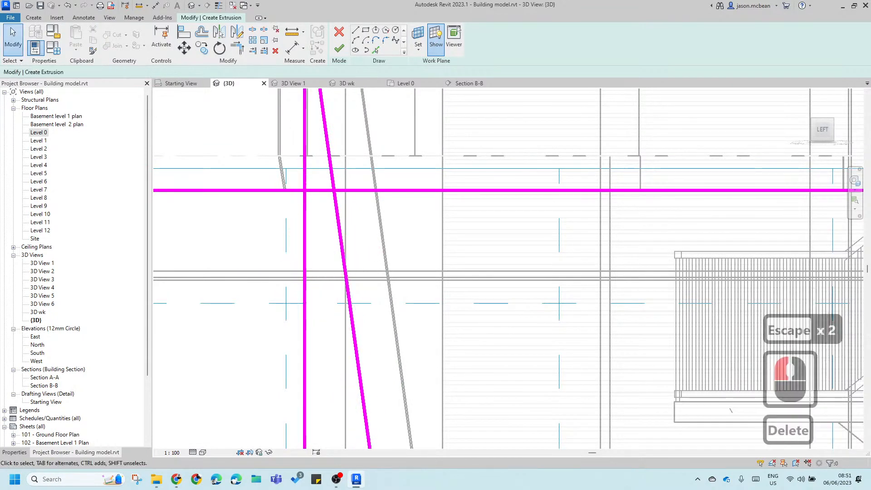
left_click(304, 234)
key("Delete")
Step: Sketch an arc of about 959 mm radius from the slab edge's lower endpoint to the slanted sketch line, bulging outward
scroll(321, 210, "down", 5)
scroll(341, 251, "up", 6)
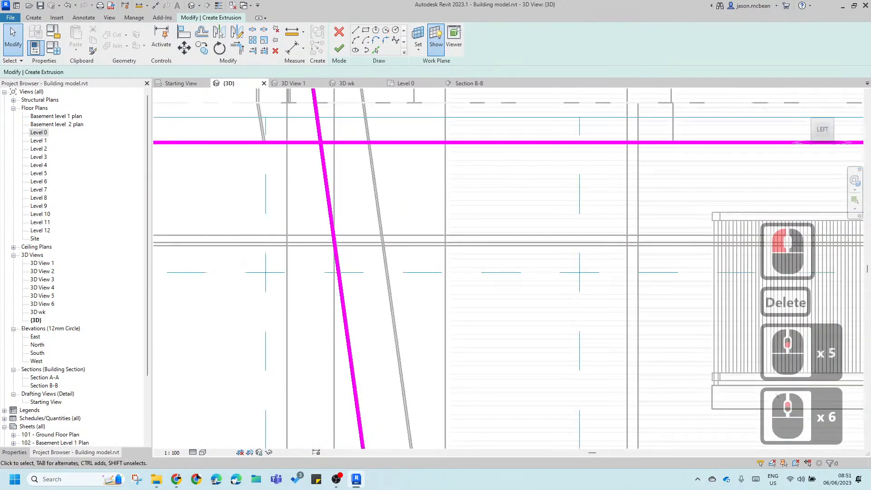
left_click(356, 40)
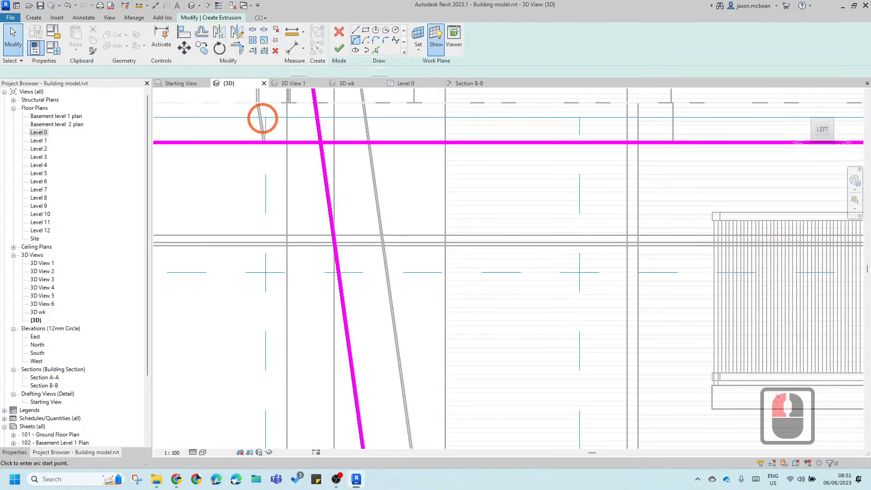
scroll(265, 127, "up", 6)
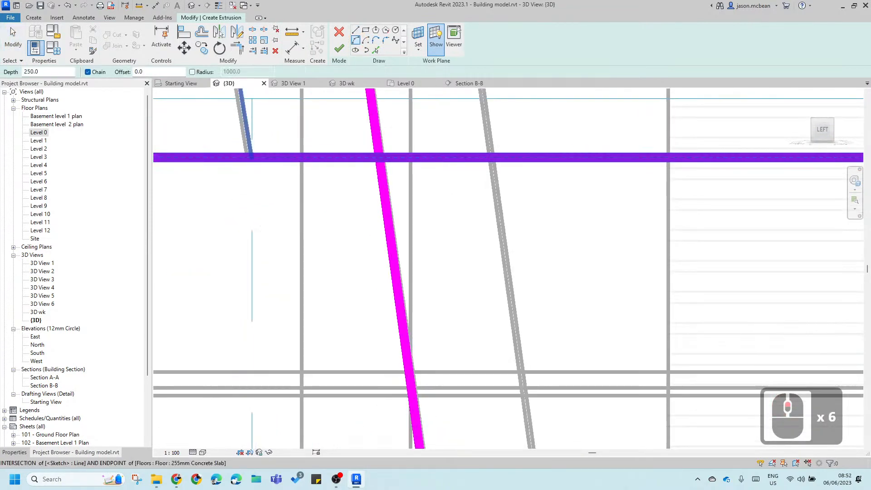
key("e")
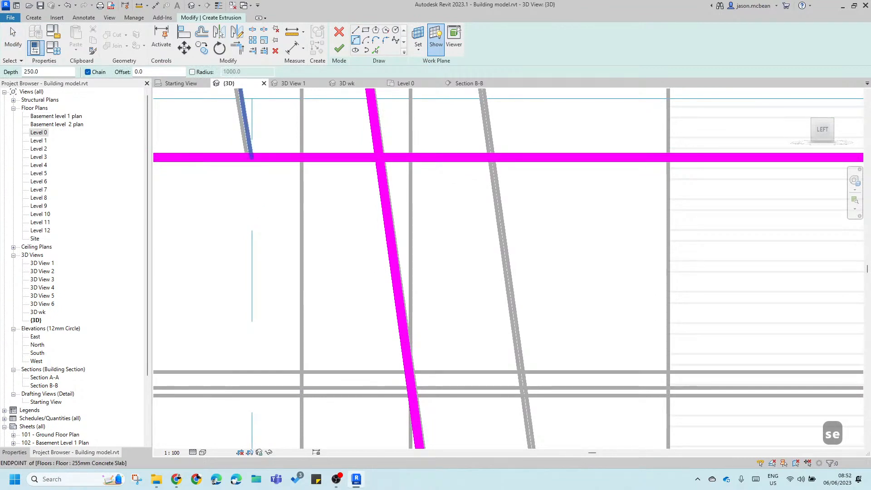
left_click(250, 157)
scroll(375, 274, "down", 5)
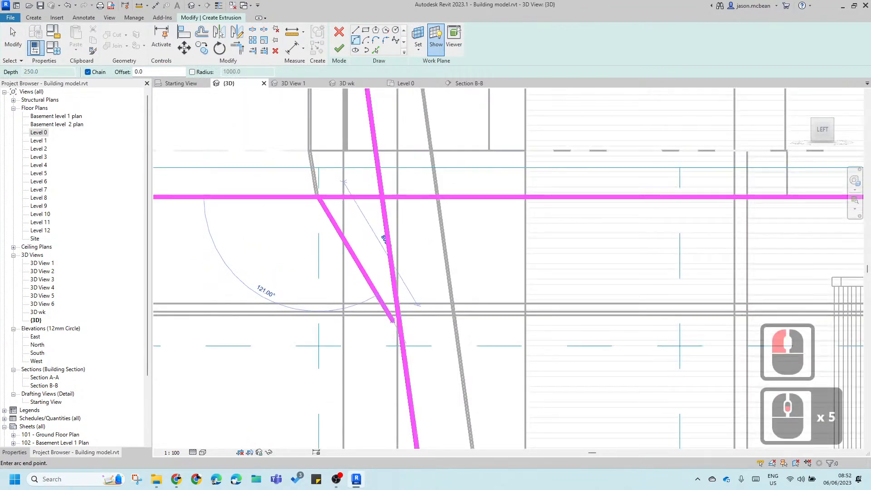
left_click(398, 308)
left_click(370, 242)
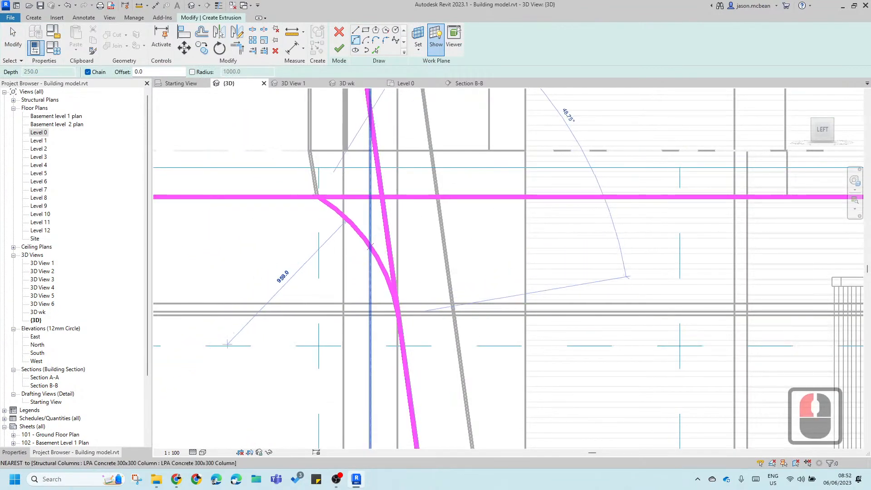
key("Escape")
scroll(340, 272, "down", 5)
key("Escape")
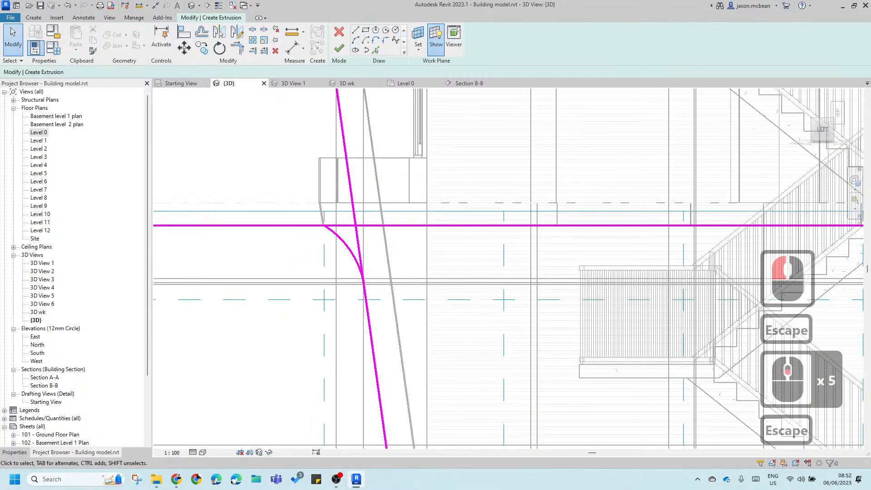
key("Escape")
Step: Trim the horizontal top line and the slanted line to corners with the ends of the short arc
scroll(382, 240, "up", 3)
key("Escape")
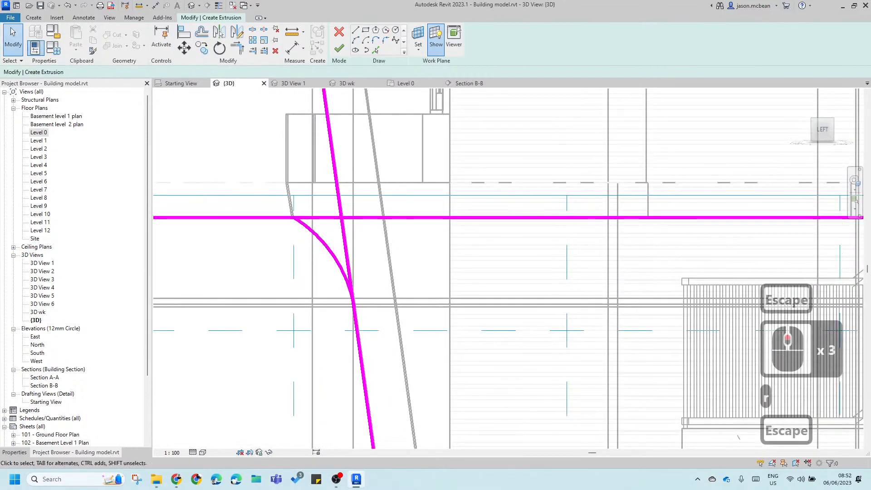
key("t")
key("r")
left_click(320, 217)
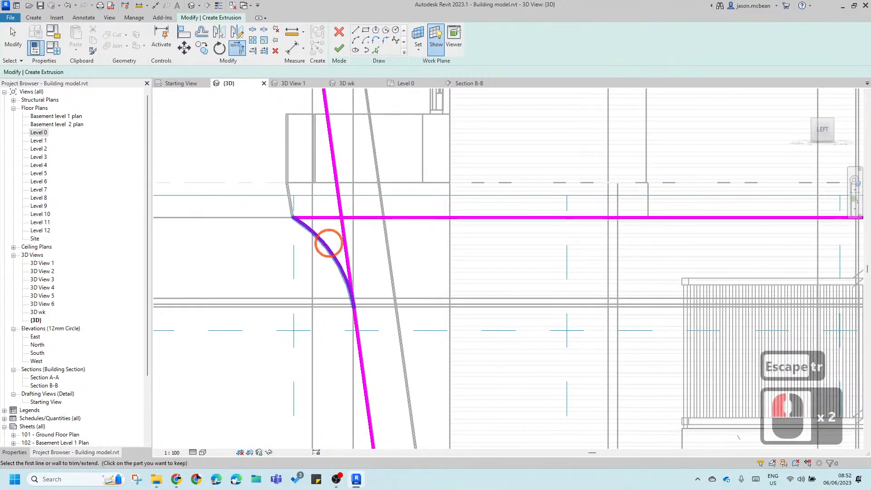
left_click(356, 334)
scroll(381, 273, "down", 5)
key("Escape")
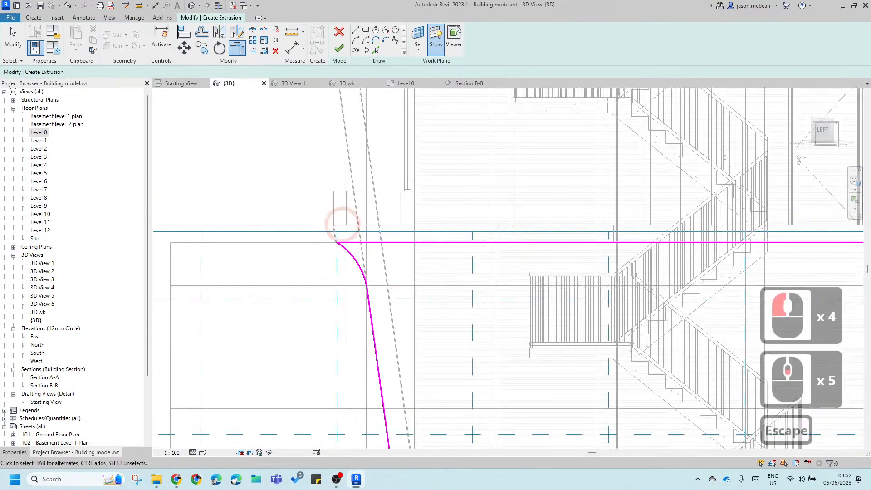
scroll(342, 220, "down", 5)
key("Escape")
Step: Move the top line's far end across to the vault side of the arc, making the line 900 mm long
left_click(411, 239)
left_click_drag(609, 239, 309, 239)
scroll(345, 281, "up", 3)
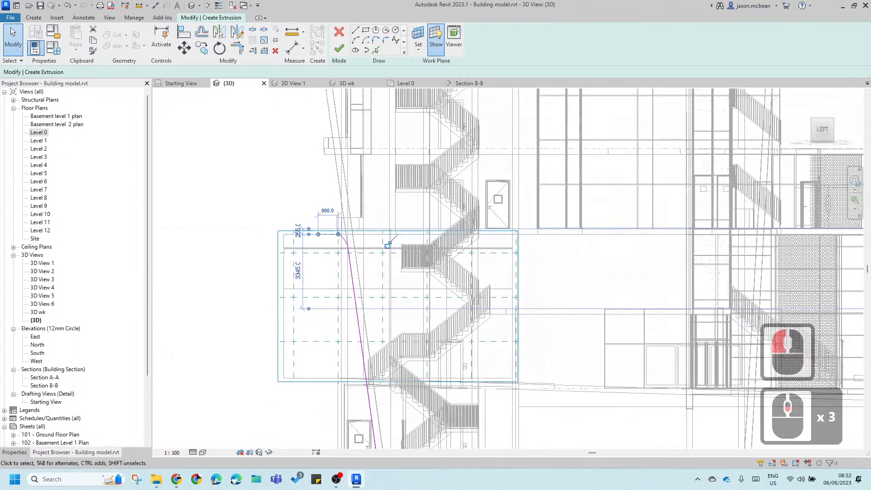
key("Escape")
Step: Create a sketch line by picking the bottom edge of the vault's side face
scroll(399, 318, "up", 8)
middle_click_drag(239, 337, 317, 312)
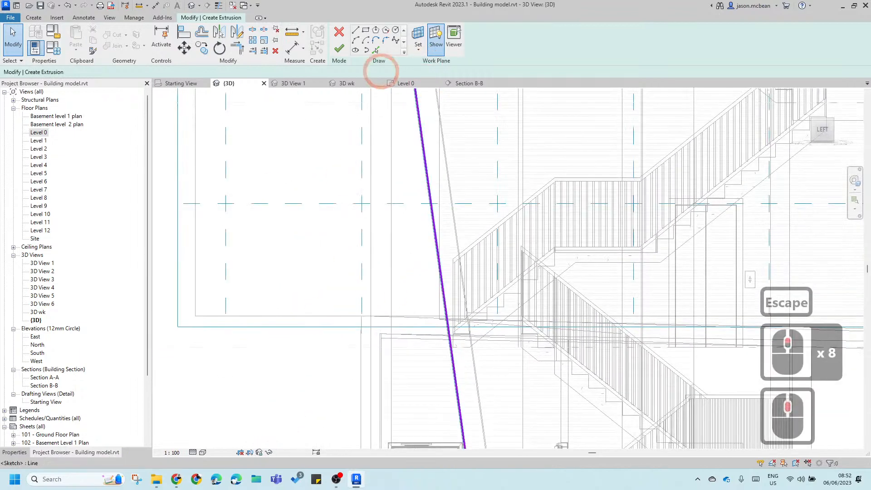
left_click(321, 314)
middle_click_drag(295, 204, 261, 300)
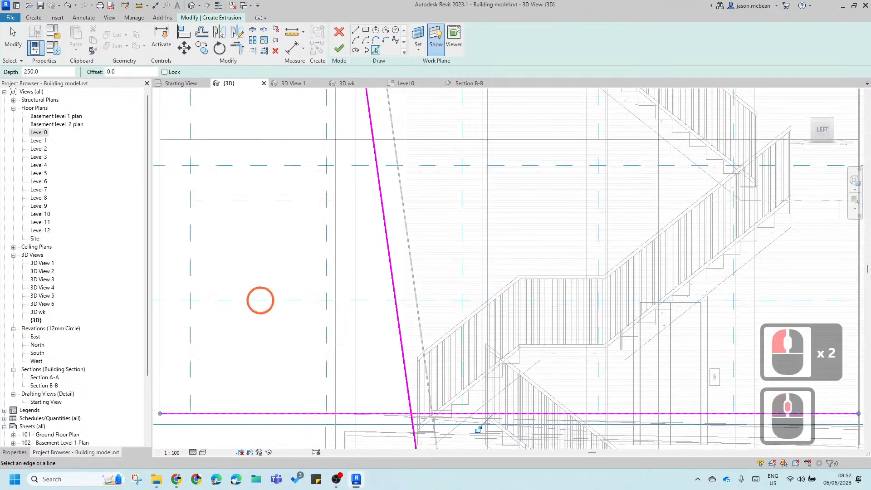
scroll(261, 300, "down", 4)
key("Escape")
Step: Draw a vertical line from the top line's free end down past the bottom sketch line
key("l")
key("i")
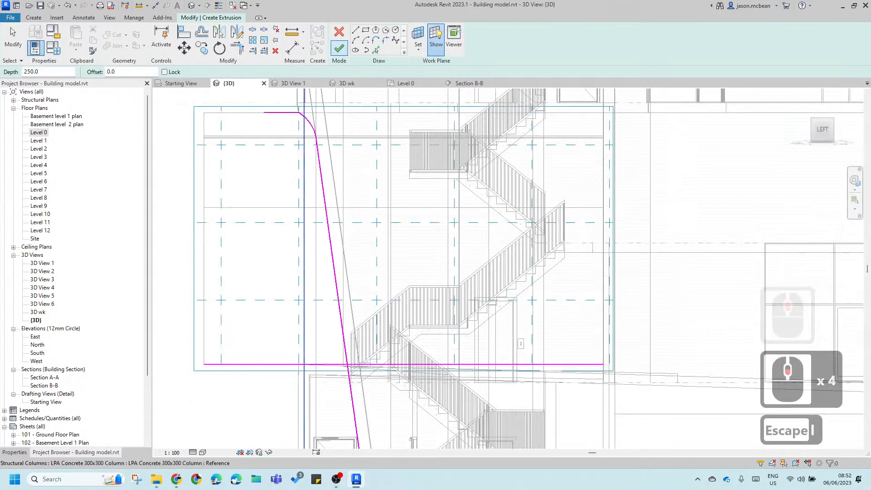
left_click(249, 118)
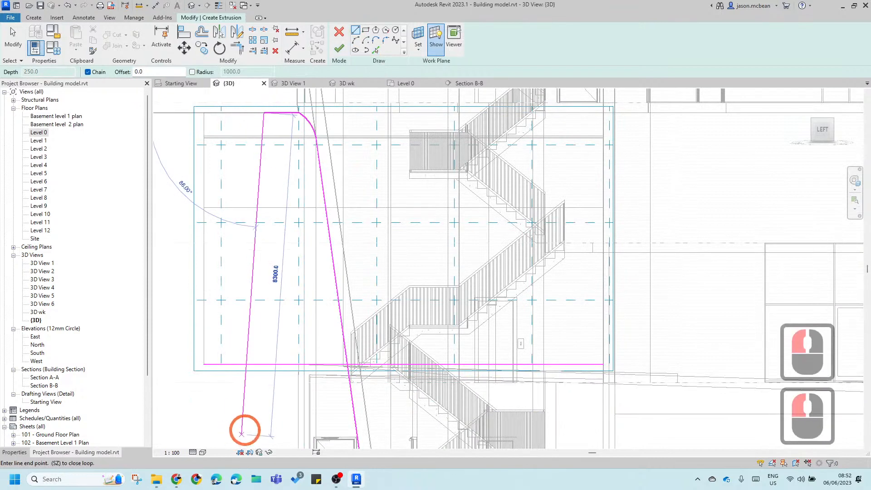
left_click(263, 400)
key("Escape")
Step: Trim the vertical, bottom and slanted lines to each other so the profile forms a closed loop
left_click(272, 363)
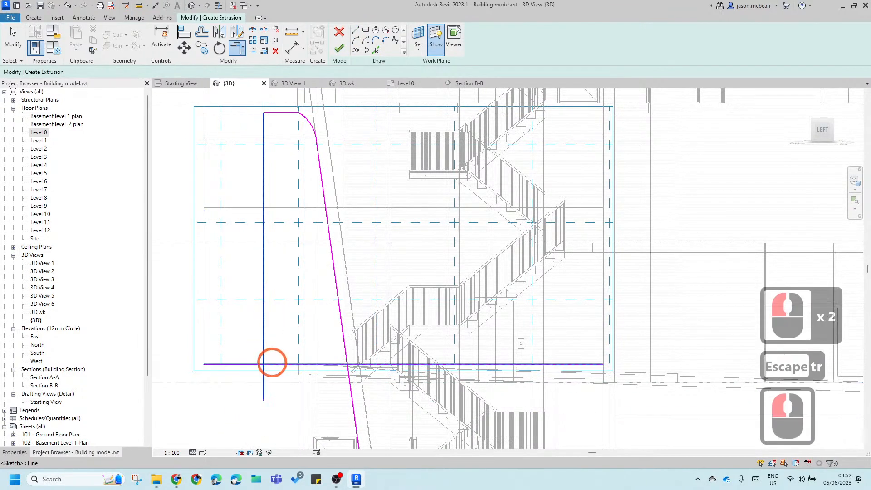
left_click(344, 352)
key("Escape")
key("Escape")
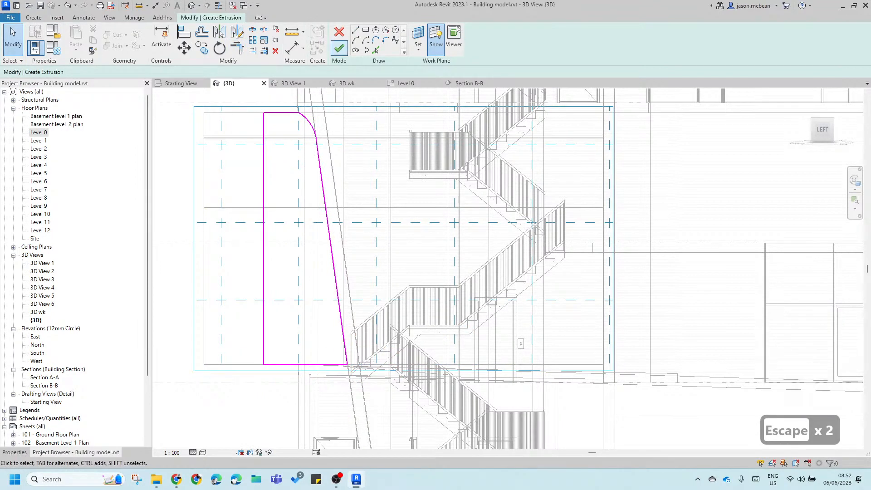
Step: Finish the closed profile sketch to create the extrusion and clear the selection
left_click(339, 49)
left_click(364, 303)
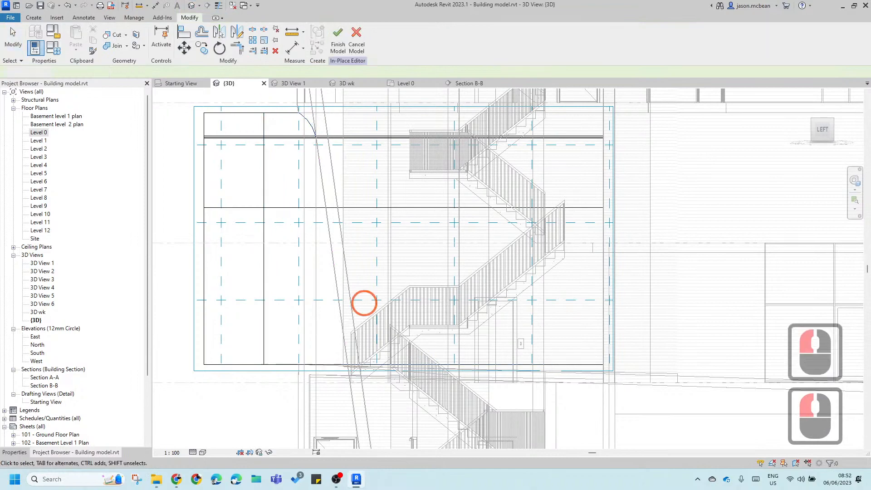
scroll(381, 295, "down", 6)
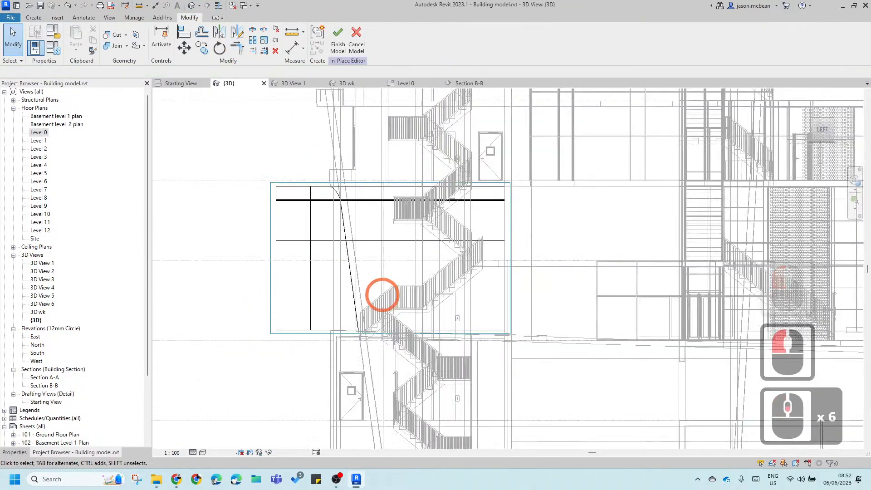
Step: Switch the 3D view's visual style from Wireframe to Hidden Line
middle_click_drag(381, 295, 428, 322, "shift")
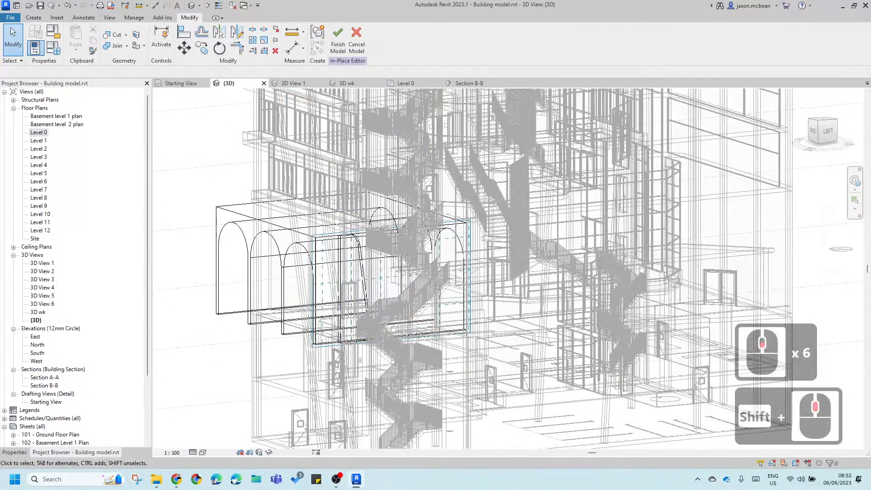
left_click(203, 452)
left_click(245, 431)
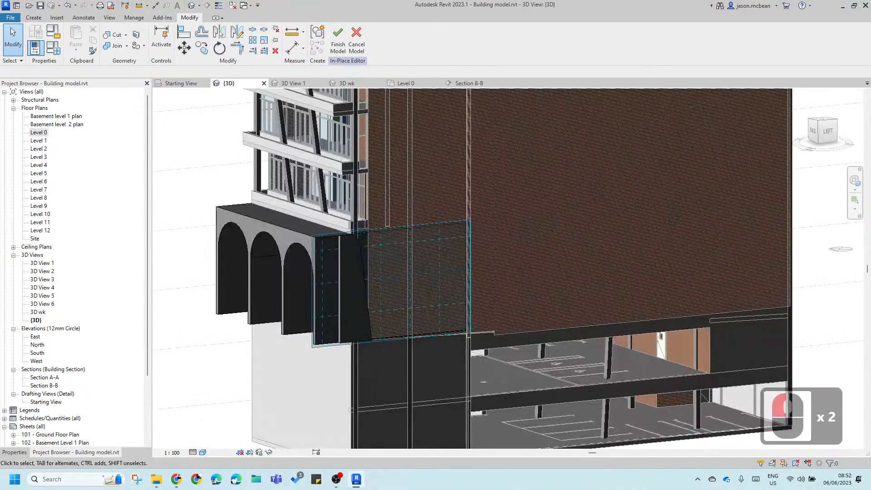
left_click(203, 452)
left_click(217, 415)
scroll(341, 273, "up", 3)
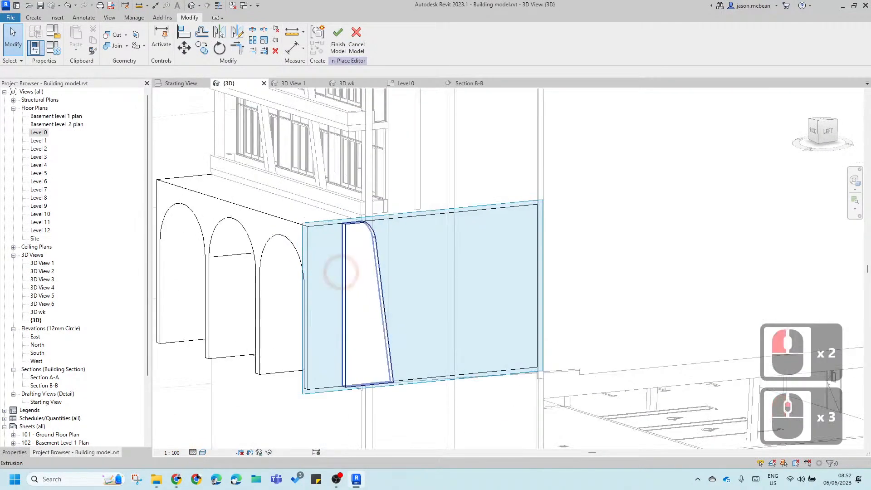
Step: Stretch the slanted side extrusion past both ends of the arched block to a depth of about 21,280 mm and clear the selection
left_click(360, 307)
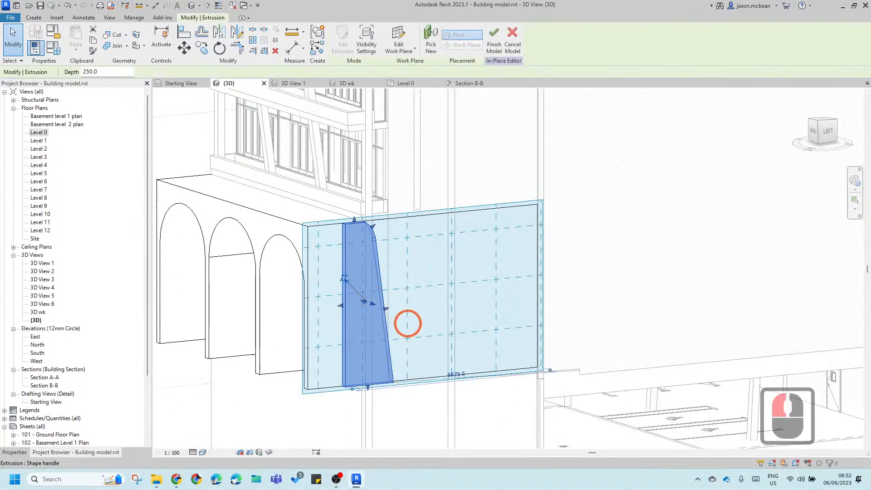
left_click_drag(436, 335, 442, 326)
left_click_drag(243, 238, 177, 222)
middle_click_drag(177, 223, 360, 229, "shift")
scroll(360, 230, "up", 2)
key("Escape")
scroll(359, 230, "up", 1)
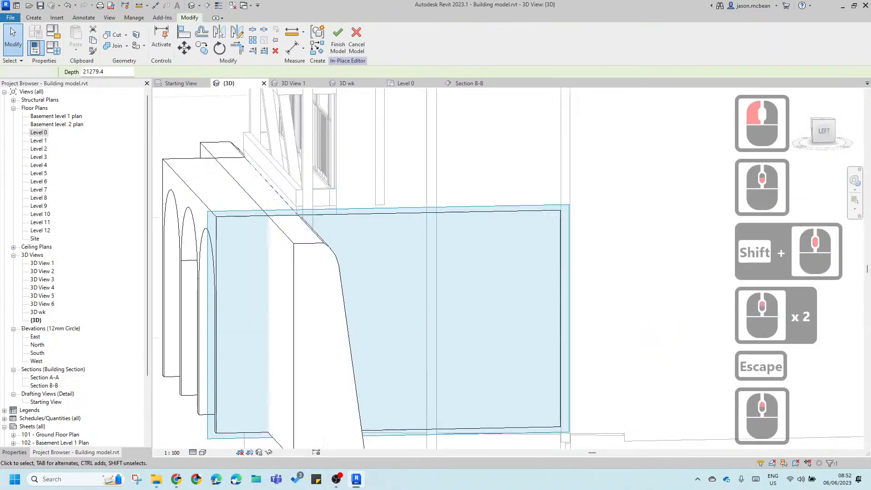
Step: Select the three-arch extrusion and display its properties
left_click(301, 214)
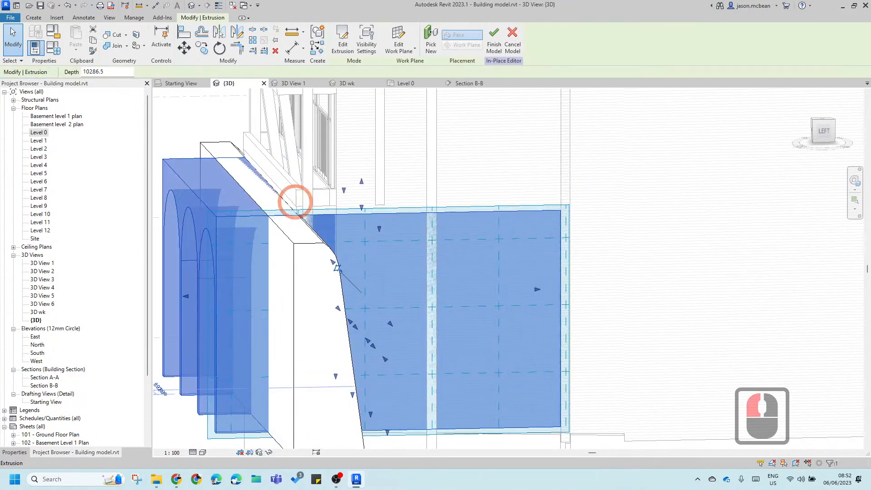
key("Escape")
scroll(300, 215, "down", 4)
middle_click_drag(344, 338, 272, 213, "shift")
left_click(266, 214)
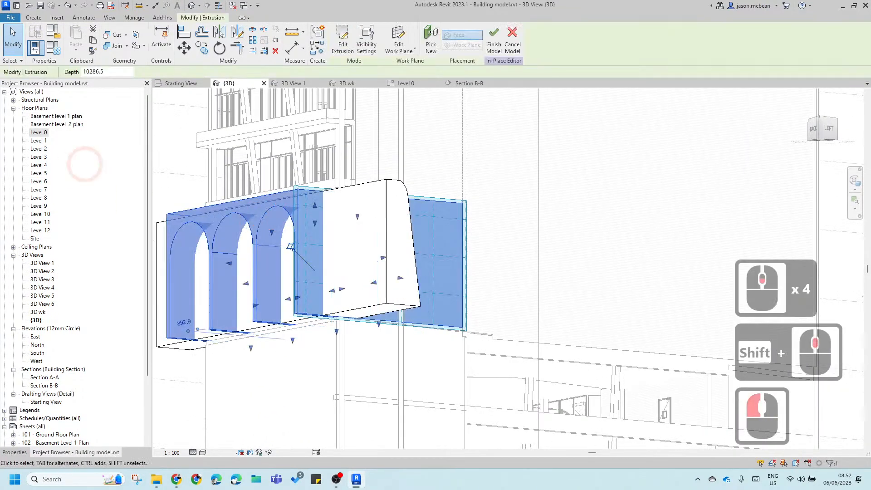
left_click(15, 453)
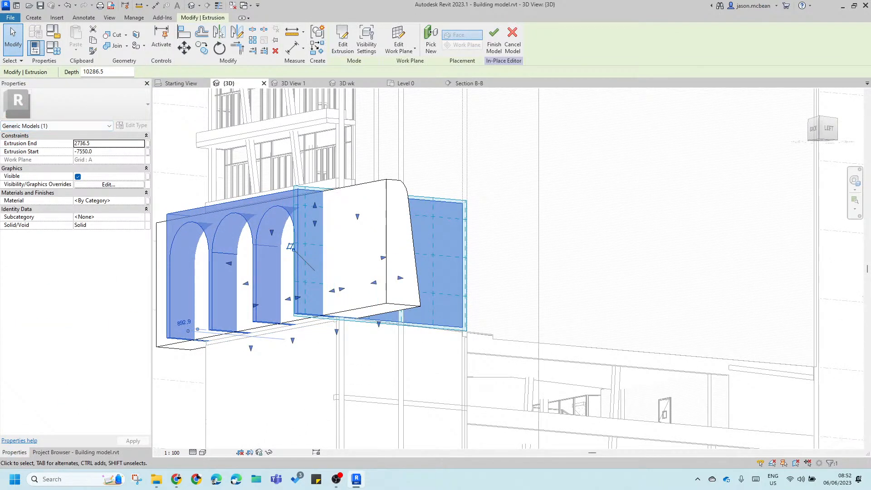
Step: Set the Extrusion End of the three-arch extrusion to 0
left_click(108, 143)
type("1")
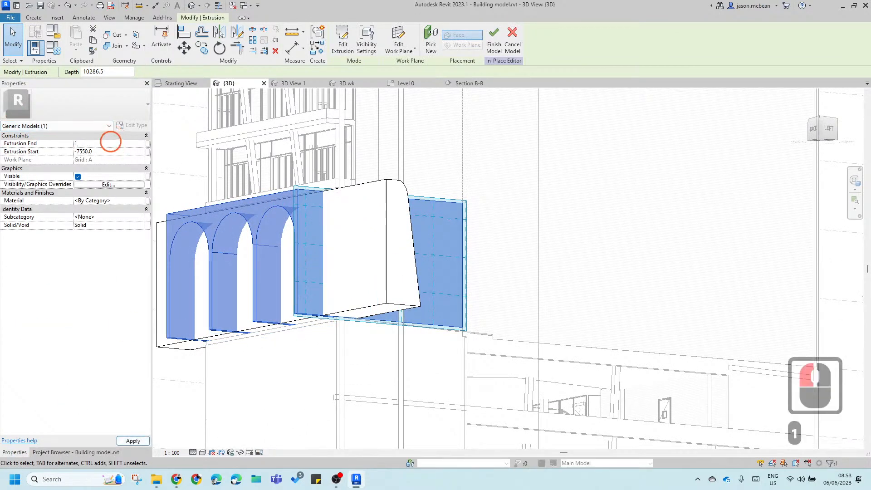
double_click(110, 142)
type("0")
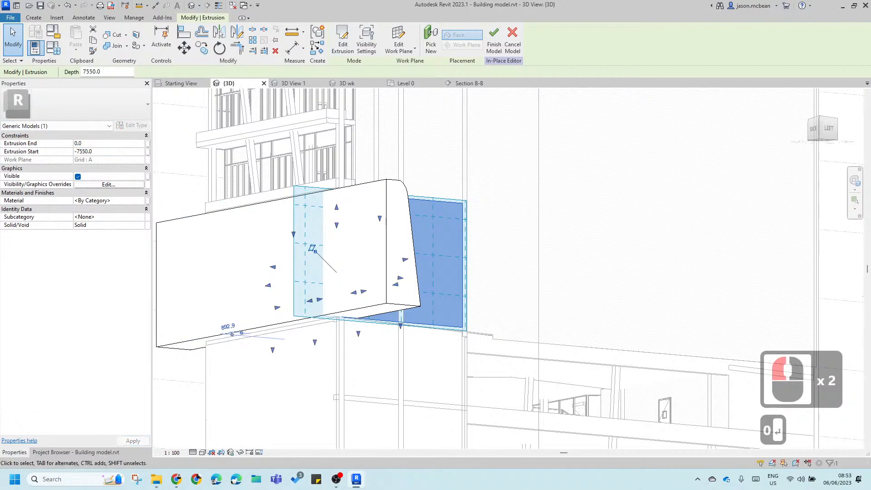
Step: Set the Extrusion End of the three-arch extrusion to 1200
middle_click_drag(389, 359, 332, 330, "shift")
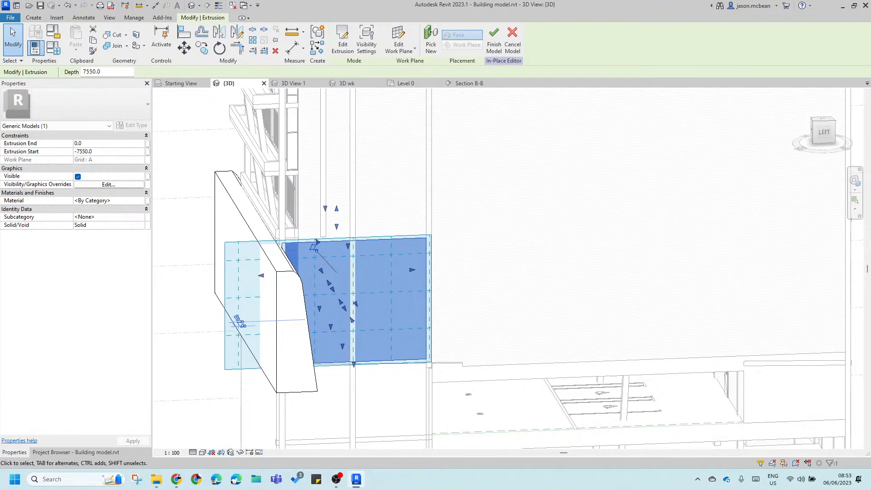
scroll(311, 268, "up", 5)
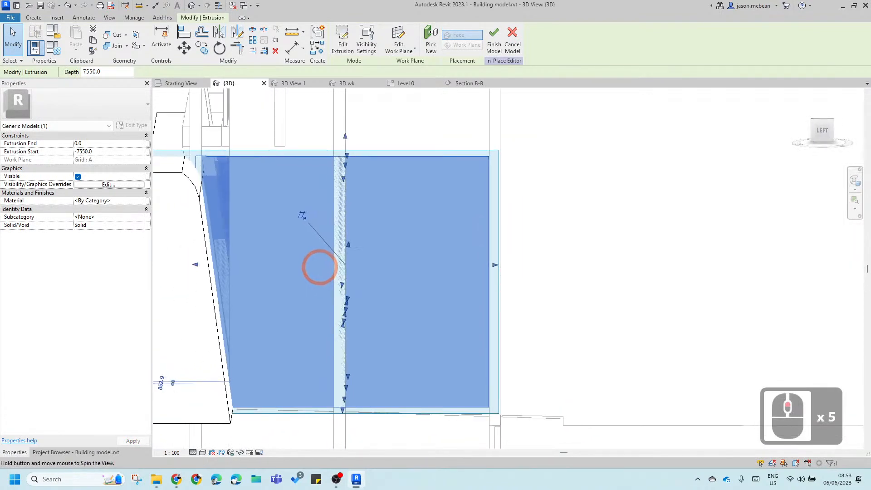
middle_click_drag(311, 268, 245, 220, "shift")
scroll(315, 322, "down", 3)
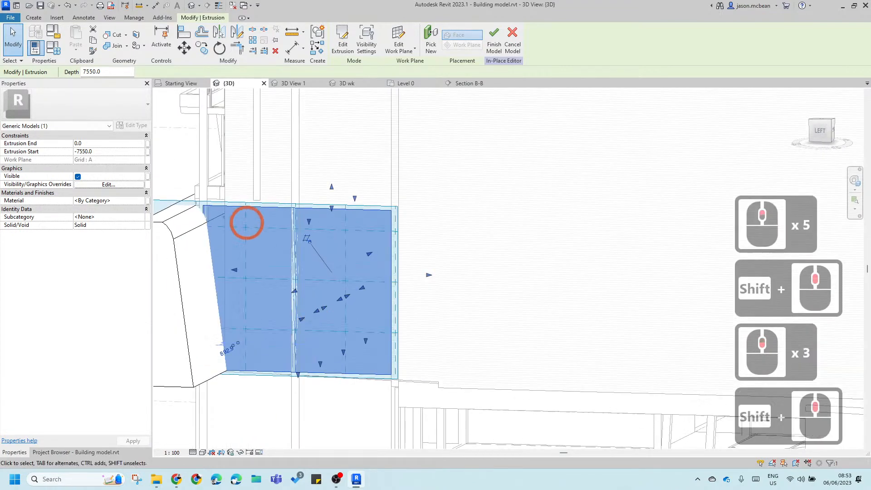
left_click(104, 143)
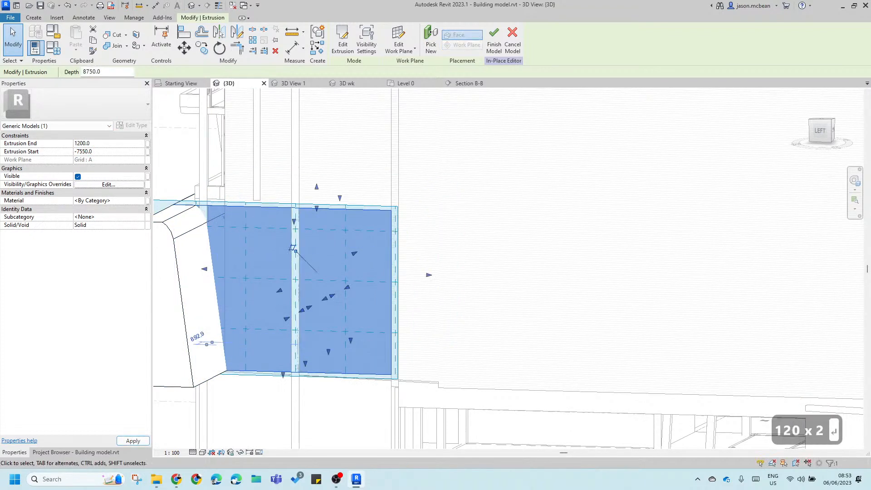
Step: Set the Extrusion End of the three-arch extrusion to 1000 and clear the selection
middle_click_drag(171, 206, 364, 173)
scroll(374, 176, "up", 7)
middle_click_drag(428, 282, 495, 239, "shift")
left_click(107, 144)
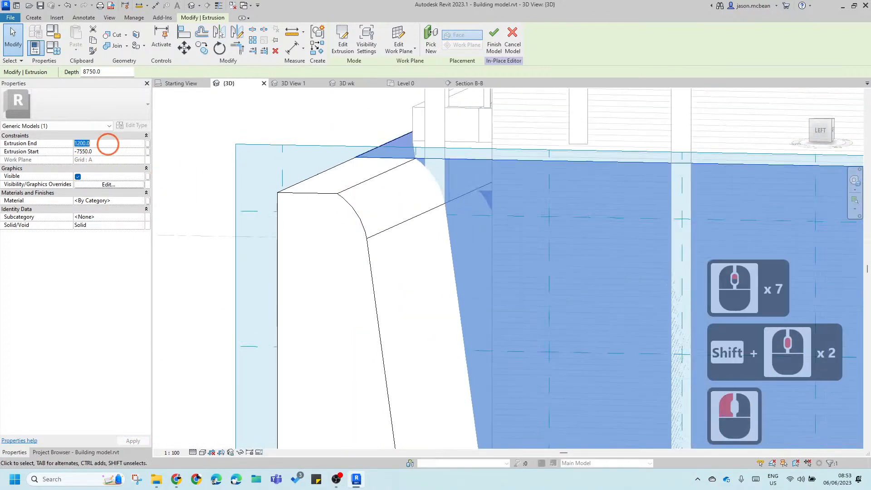
type("1000")
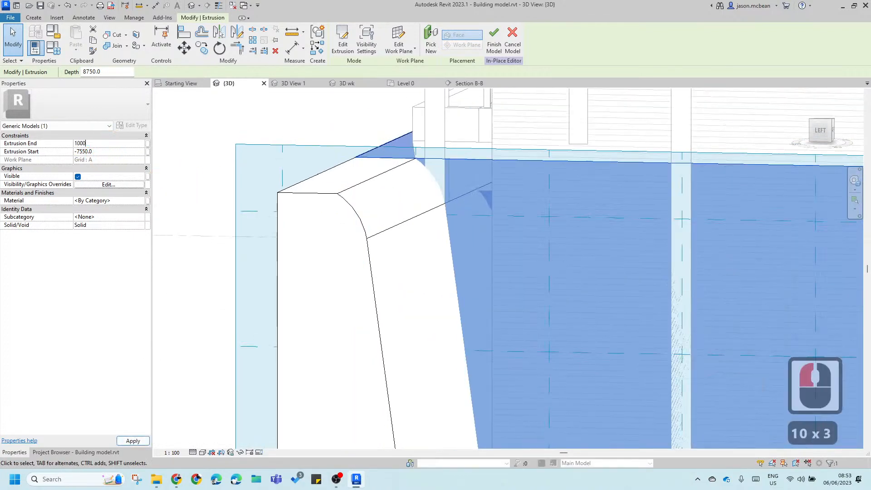
scroll(438, 199, "down", 6)
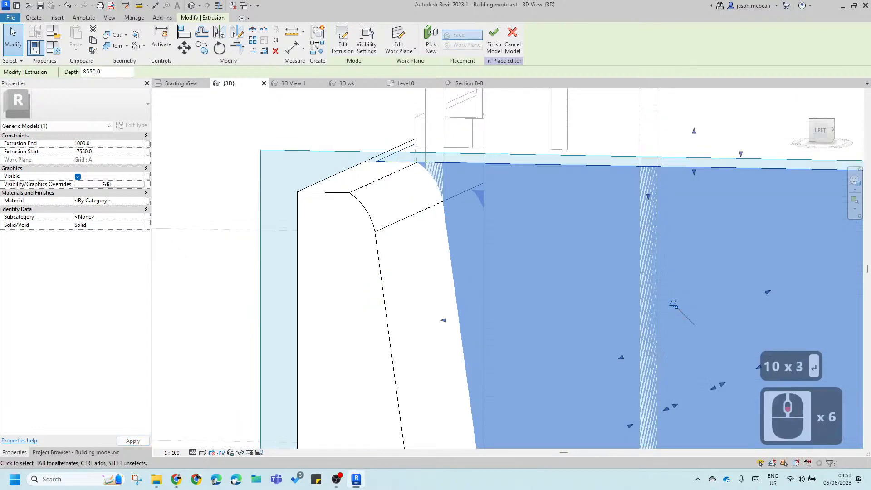
middle_click_drag(528, 253, 491, 257, "shift")
key("Escape")
key("Escape")
Step: Convert the slanted side extrusion from Solid to Void and deselect it
left_click(534, 188)
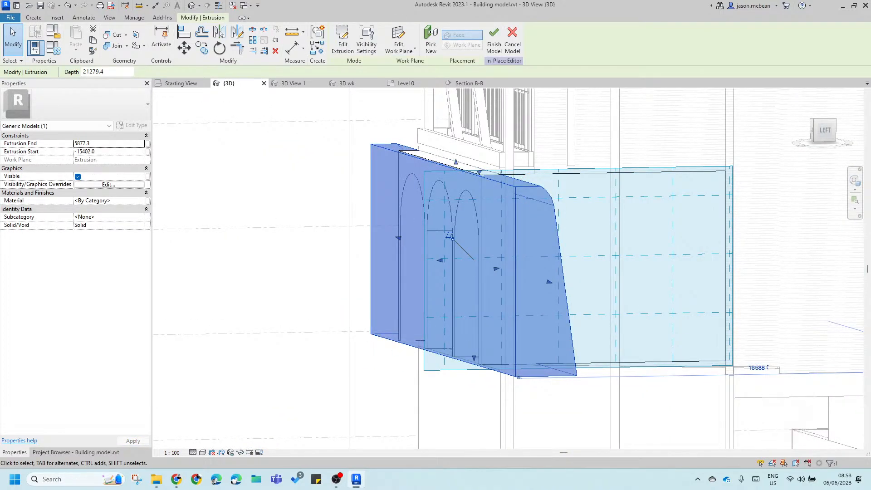
left_click(90, 240)
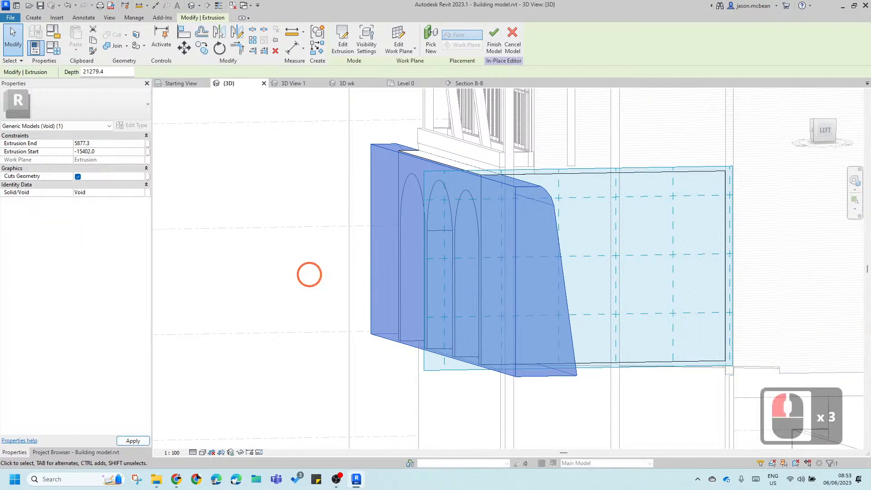
key("Tab")
key("Tab")
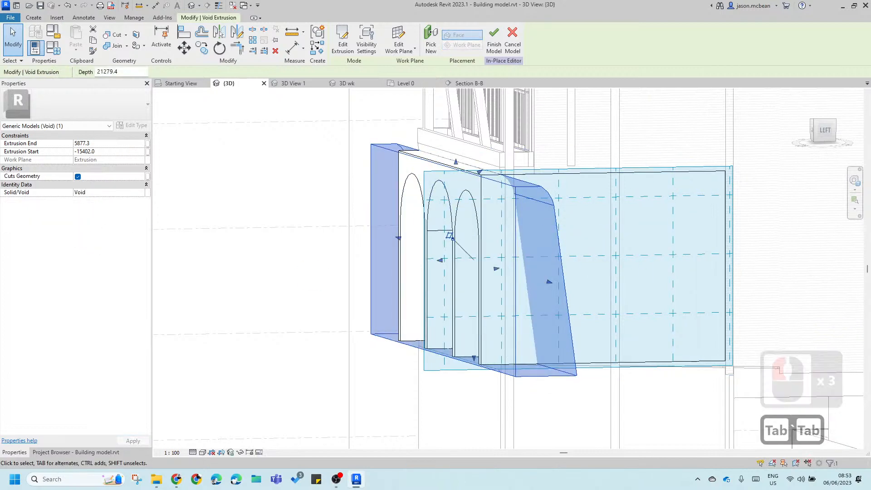
left_click(592, 414)
Step: Cut the three-arch extrusion with the slanted void using Cut Geometry
scroll(521, 411, "down", 1)
middle_click_drag(584, 412, 506, 249, "shift")
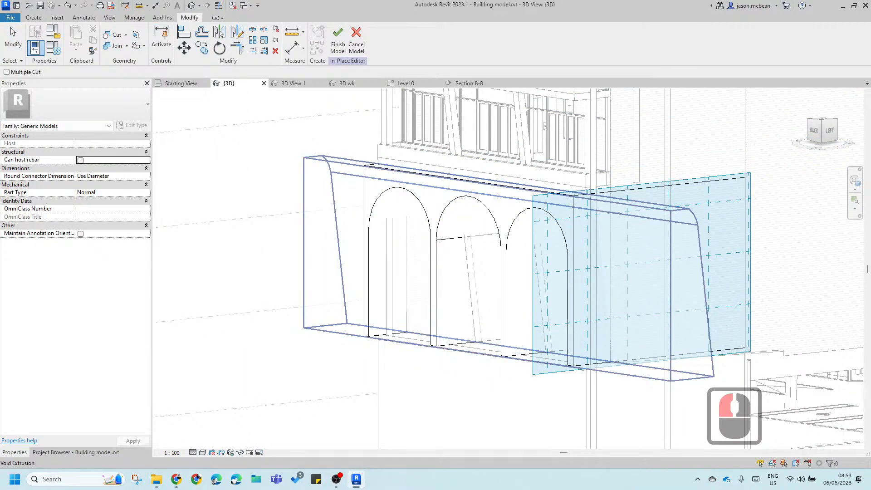
left_click(363, 189)
left_click(374, 201)
Step: Inspect the cut arches from several sides and finish the in-place model
scroll(354, 231, "up", 1)
scroll(356, 240, "down", 4)
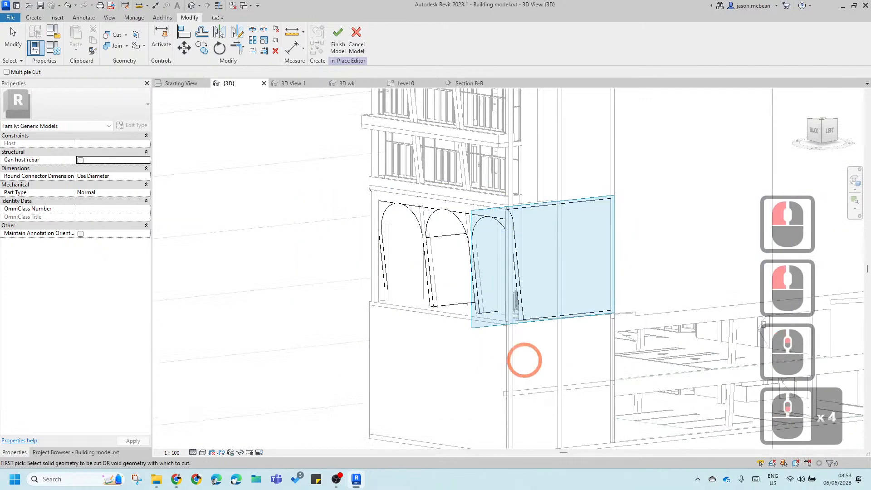
middle_click_drag(523, 360, 163, 91, "shift")
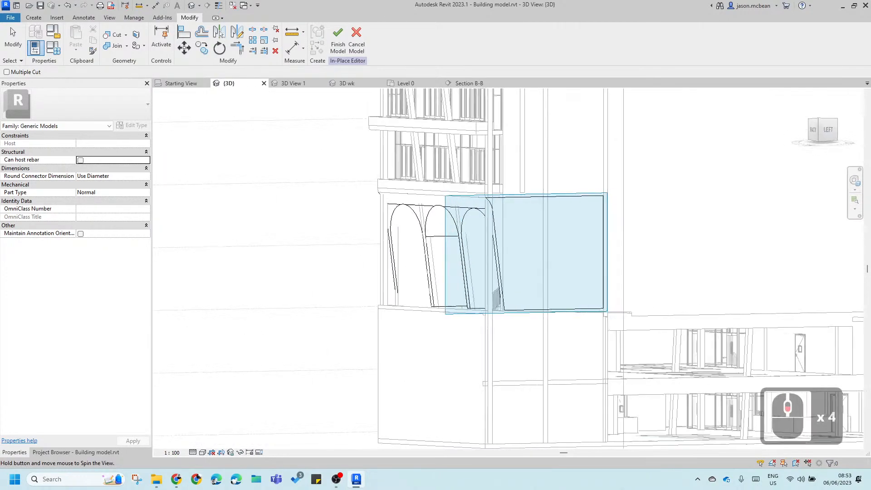
middle_click_drag(406, 232, 423, 243, "shift")
scroll(423, 242, "up", 6)
middle_click_drag(401, 174, 358, 128, "shift")
scroll(340, 209, "down", 5)
middle_click_drag(445, 254, 657, 272, "shift")
middle_click_drag(505, 338, 461, 336, "shift")
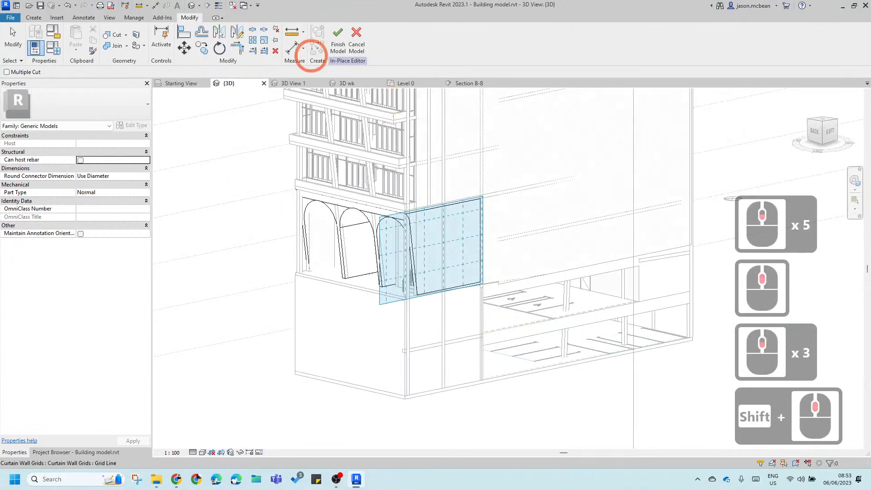
left_click(338, 36)
Step: Examine how the vault's arches, slanted front and curved top corner meet the slab, columns and side wall
scroll(343, 250, "up", 5)
middle_click_drag(343, 343, 343, 337, "shift")
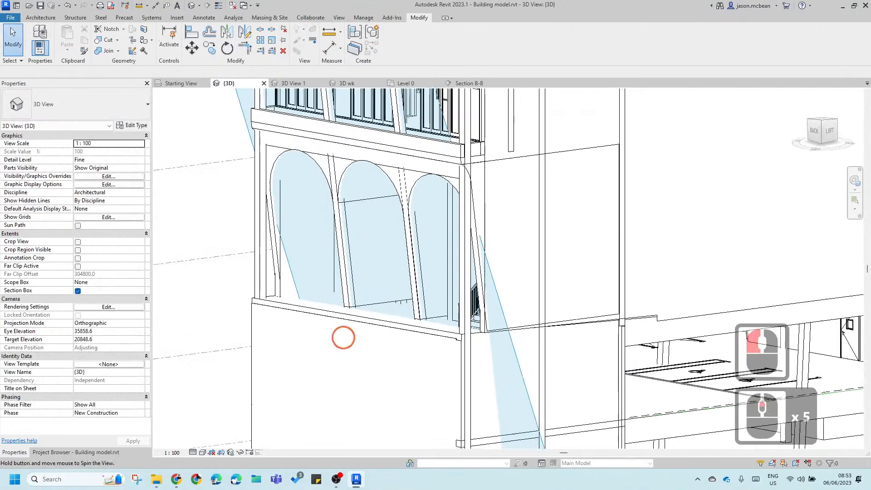
middle_click_drag(304, 292, 272, 281, "shift")
scroll(374, 136, "up", 5)
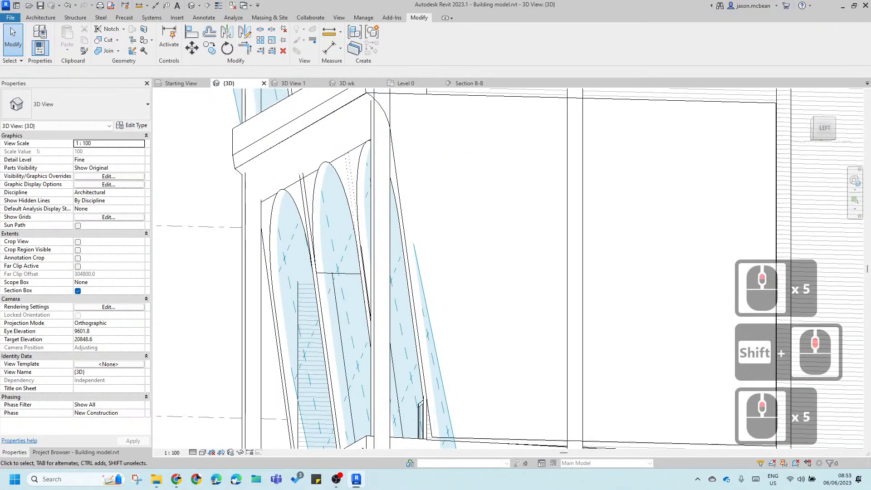
middle_click_drag(371, 123, 559, 141, "shift")
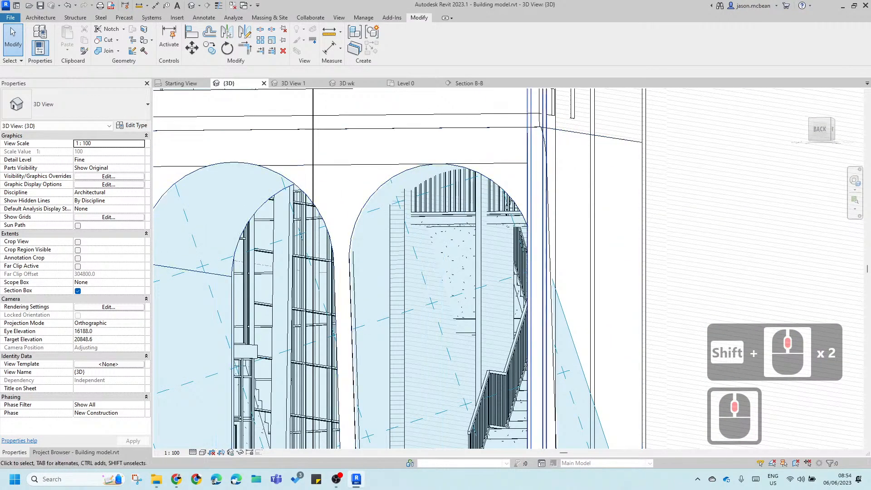
scroll(518, 210, "down", 3)
middle_click_drag(577, 220, 585, 214)
scroll(587, 213, "up", 4)
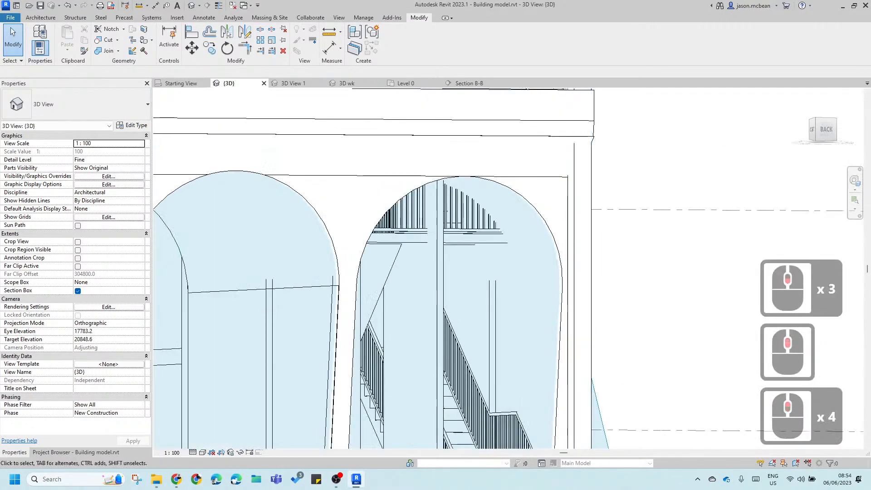
scroll(508, 191, "down", 3)
middle_click_drag(503, 195, 358, 186, "shift")
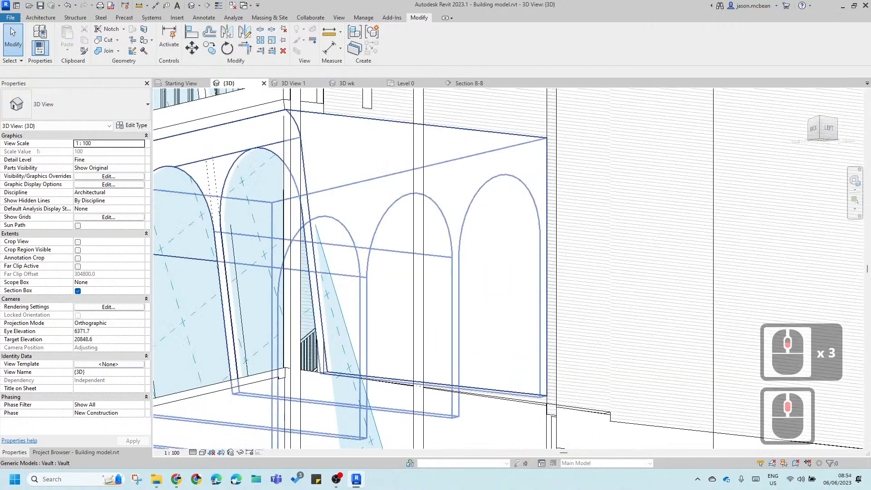
scroll(261, 151, "up", 4)
scroll(363, 232, "down", 6)
middle_click_drag(421, 320, 429, 292, "shift")
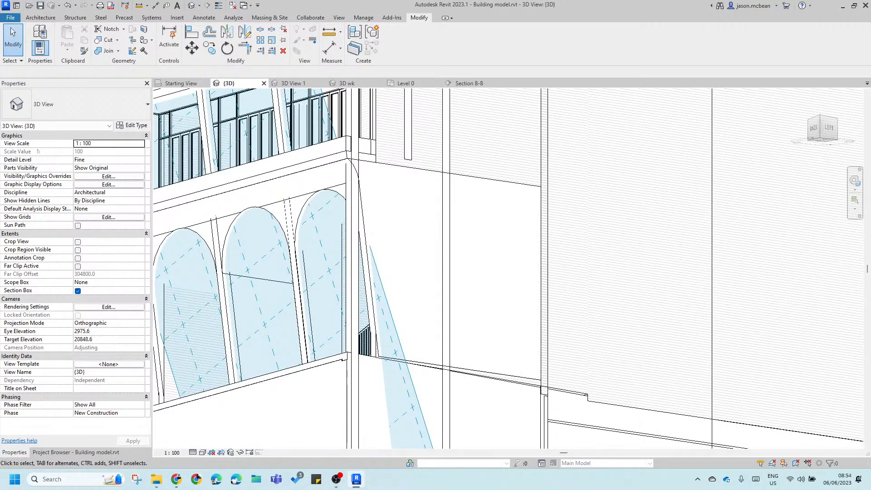
scroll(486, 98, "down", 4)
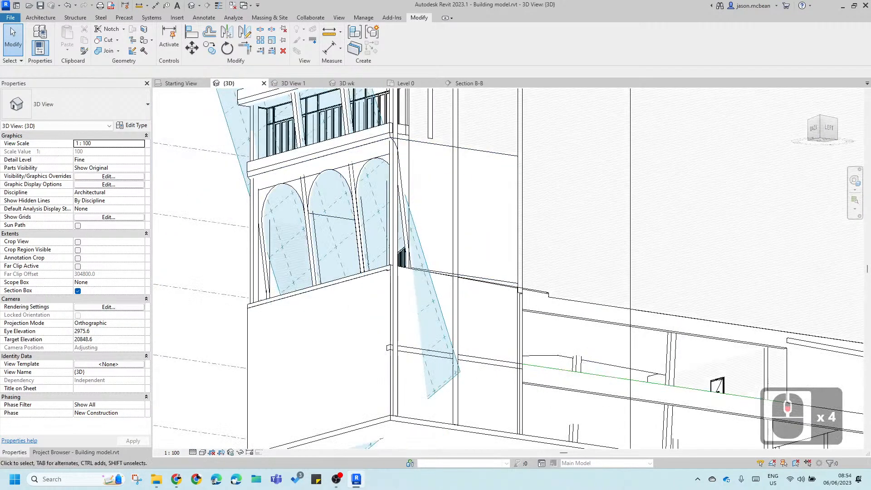
Step: Reopen the Vault for in-place editing and open the three-arch extrusion's sketch, facing it from the Back view
left_click(361, 174)
left_click(399, 56)
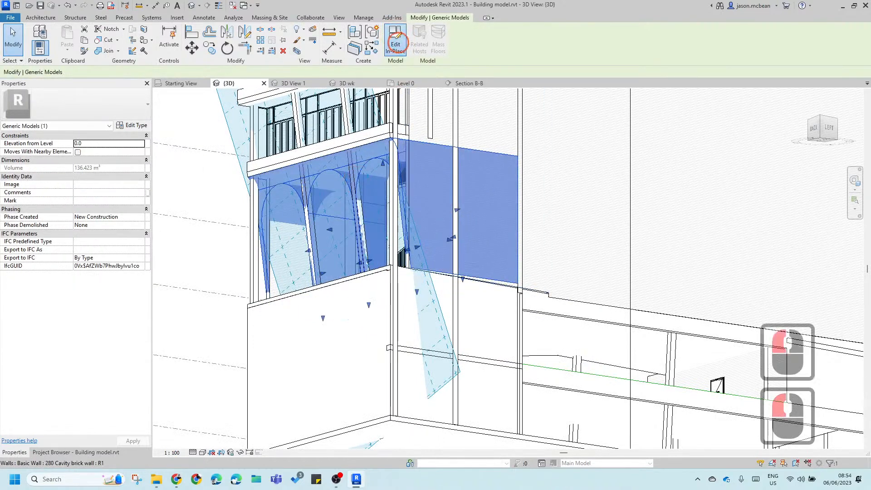
scroll(416, 285, "down", 4)
middle_click_drag(415, 287, 367, 209, "shift")
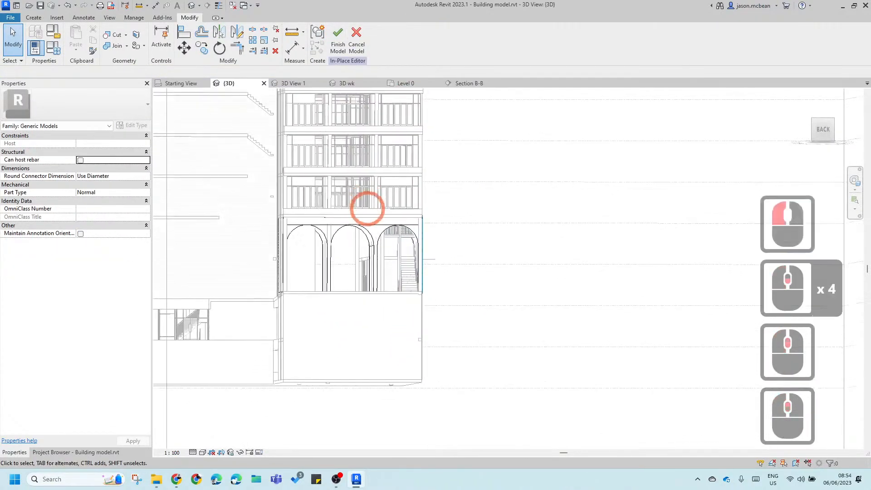
scroll(368, 209, "up", 4)
left_click(375, 250)
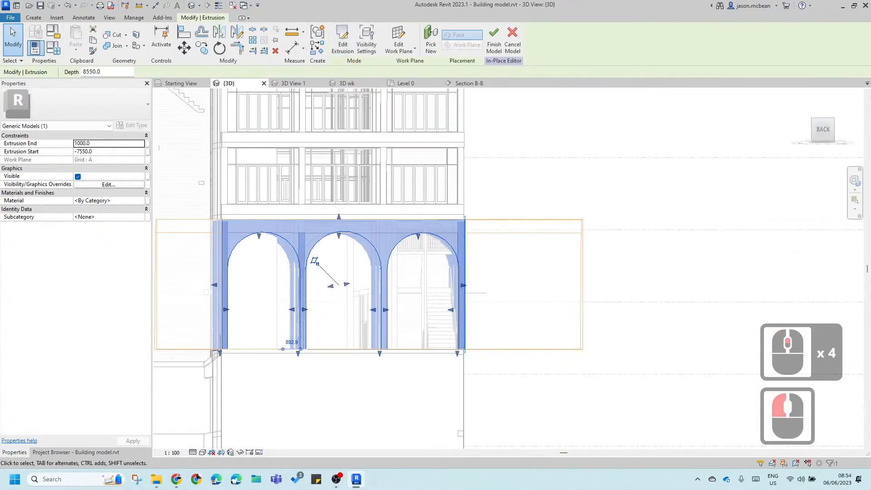
left_click(343, 41)
mouse_move(392, 367)
middle_mouse_down("shift")
mouse_move(366, 334)
mouse_move(493, 331)
mouse_move(144, 234)
middle_mouse_up("shift")
left_click(822, 129)
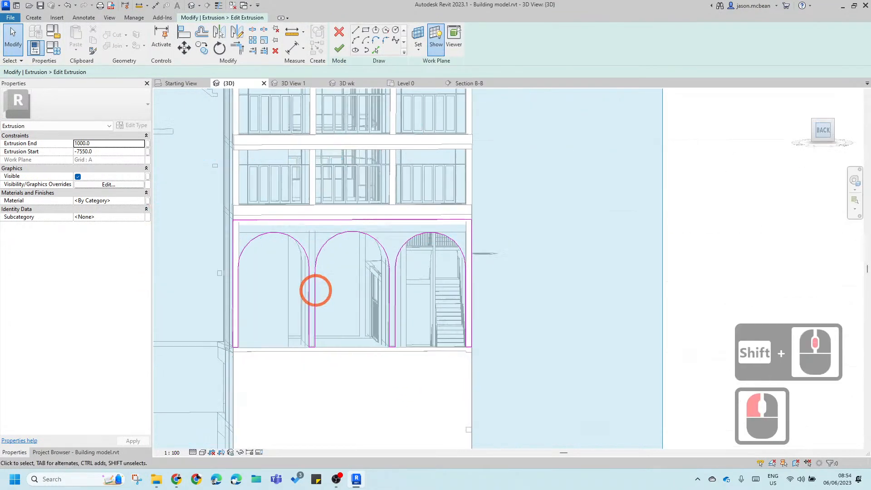
Step: Select the three arch curves in the extrusion sketch and nudge them lower, shortening the pier lines below
scroll(755, 117, "down", 6)
middle_click_drag(755, 117, 517, 282)
scroll(482, 301, "up", 16)
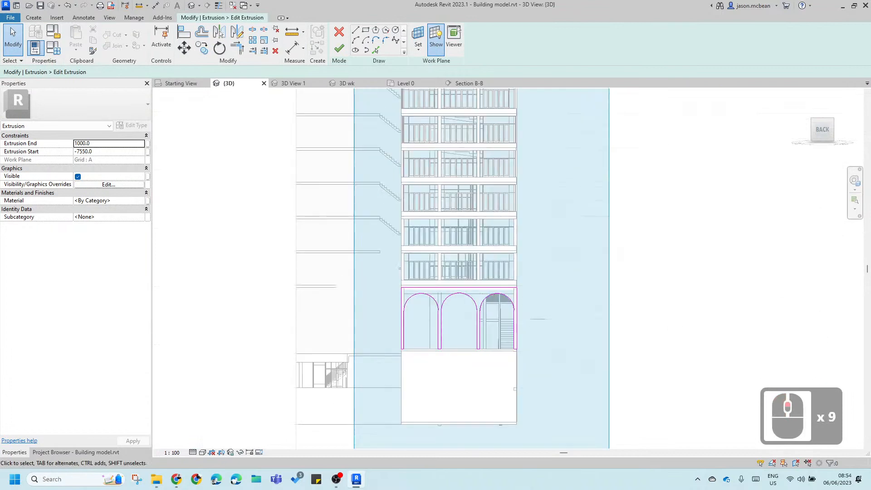
left_click(492, 271)
left_click(368, 278, "ctrl")
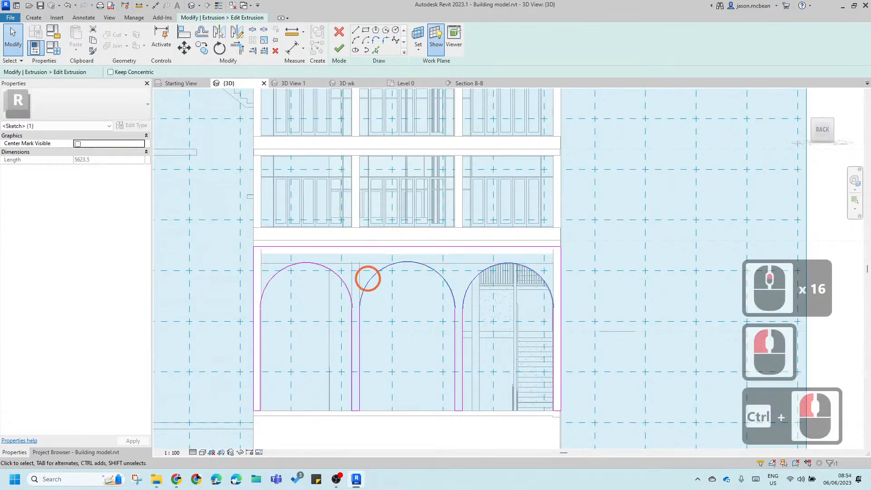
left_click(523, 366, "ctrl")
key("Down")
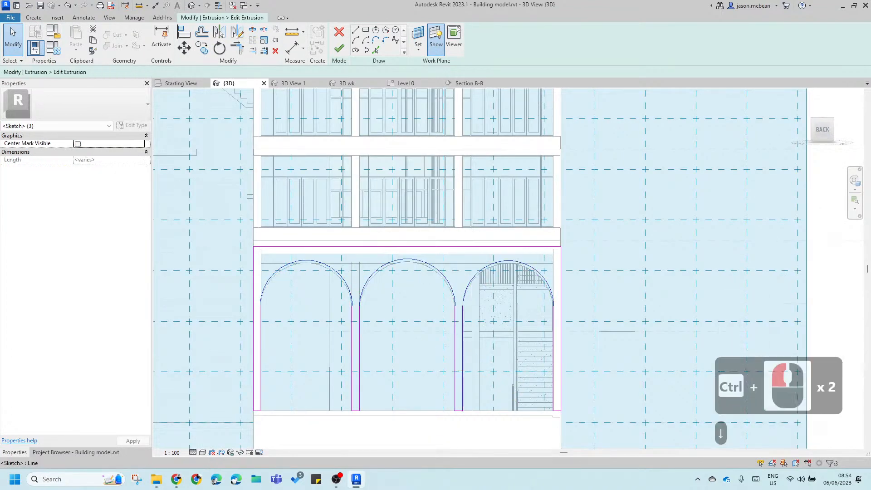
key("Up")
key("Up")
key("Up")
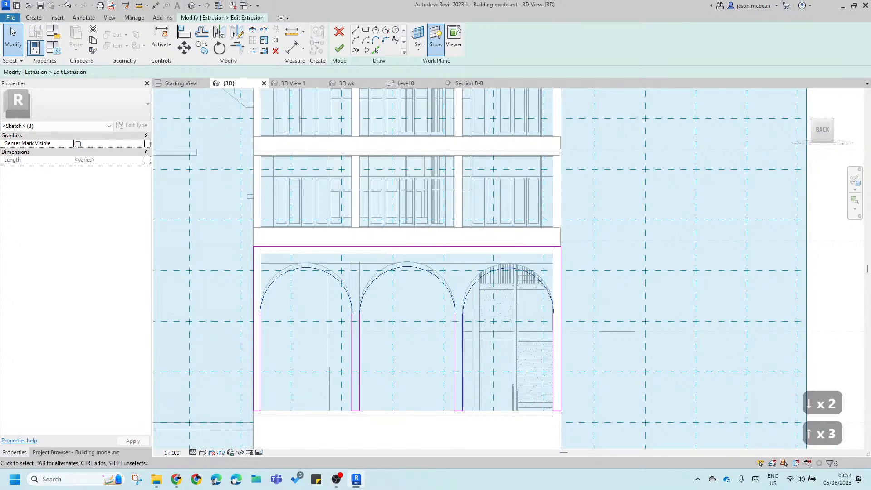
left_click(504, 295)
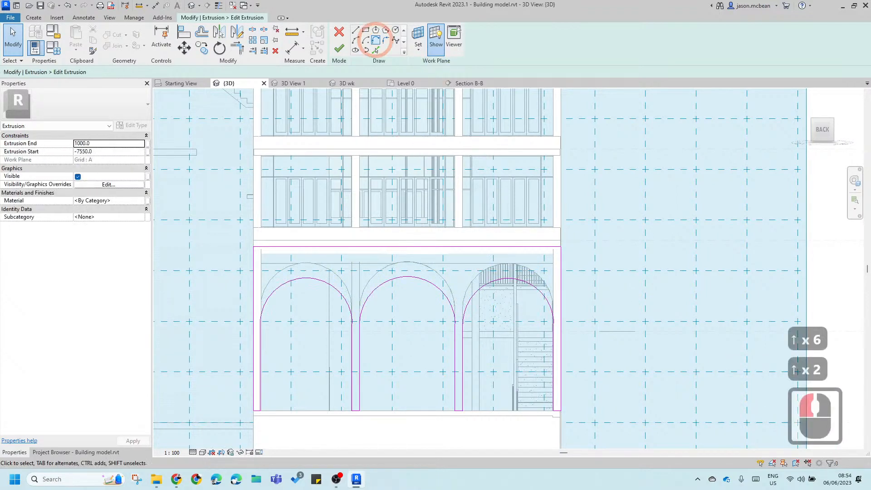
Step: Finish the extrusion sketch and the in-place model, and inspect the lowered arches from several sides
left_click(339, 49)
mouse_move(673, 321)
middle_mouse_down("shift")
mouse_move(596, 326)
mouse_move(524, 301)
mouse_move(405, 310)
middle_mouse_up("shift")
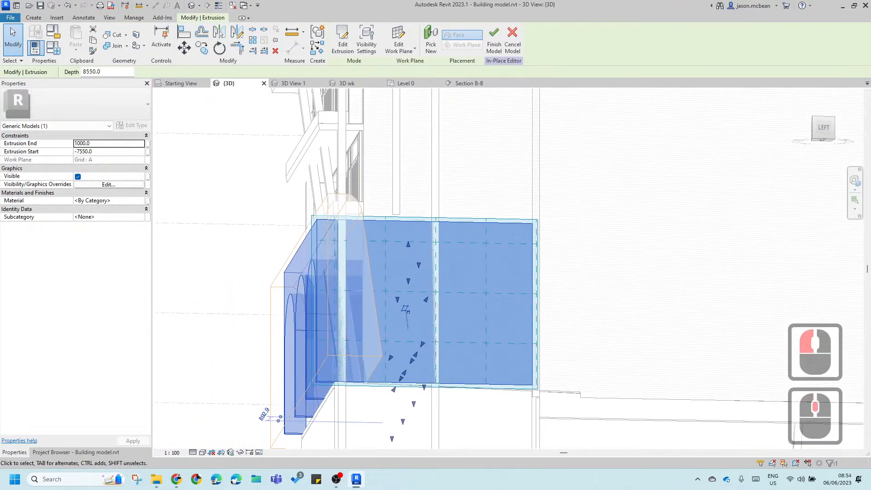
left_click(498, 36)
mouse_move(481, 387)
middle_mouse_down("shift")
mouse_move(726, 313)
mouse_move(867, 299)
mouse_move(771, 311)
mouse_move(512, 312)
mouse_move(532, 319)
middle_mouse_up("shift")
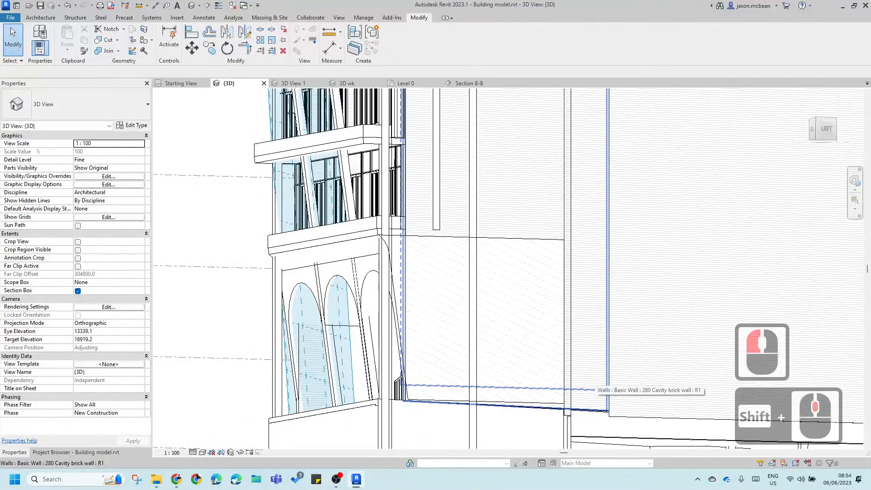
scroll(568, 372, "down", 3)
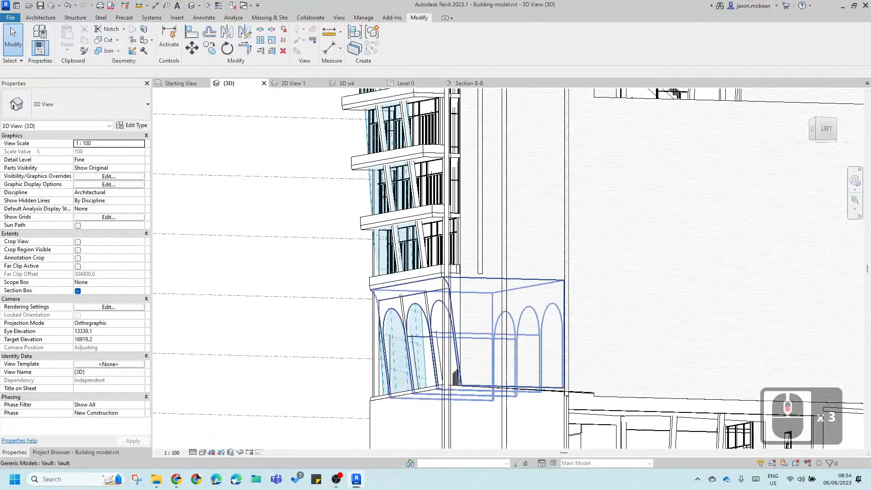
middle_click_drag(363, 344, 605, 363, "shift")
scroll(605, 363, "up", 5)
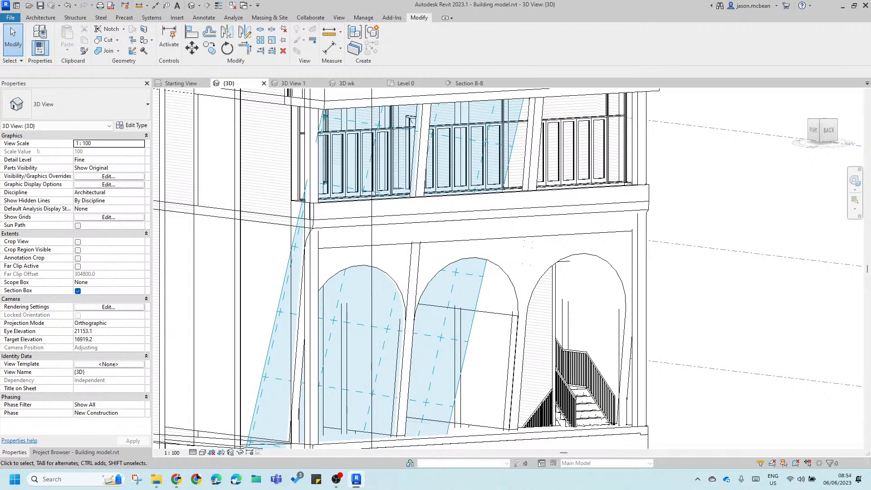
scroll(411, 311, "down", 3)
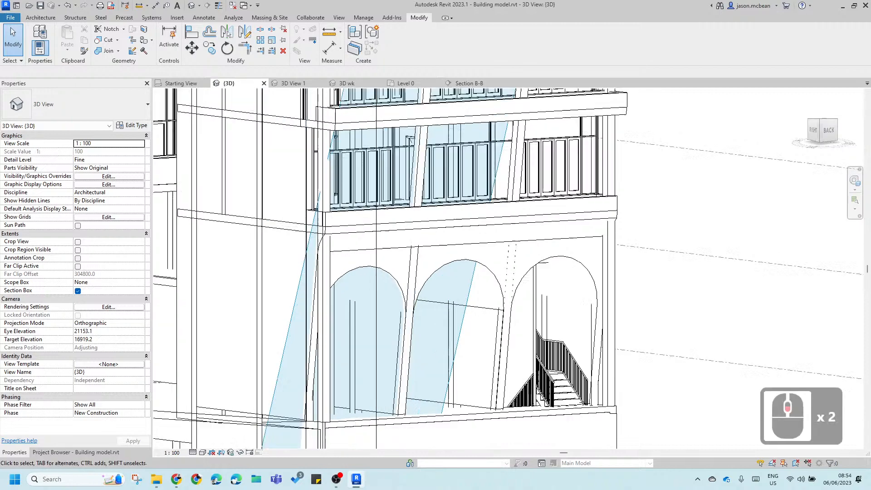
middle_click_drag(431, 315, 270, 303, "shift")
Step: Reopen the Vault for in-place editing and edit the three-arch extrusion's sketch, facing it from the Back view
left_click(390, 247)
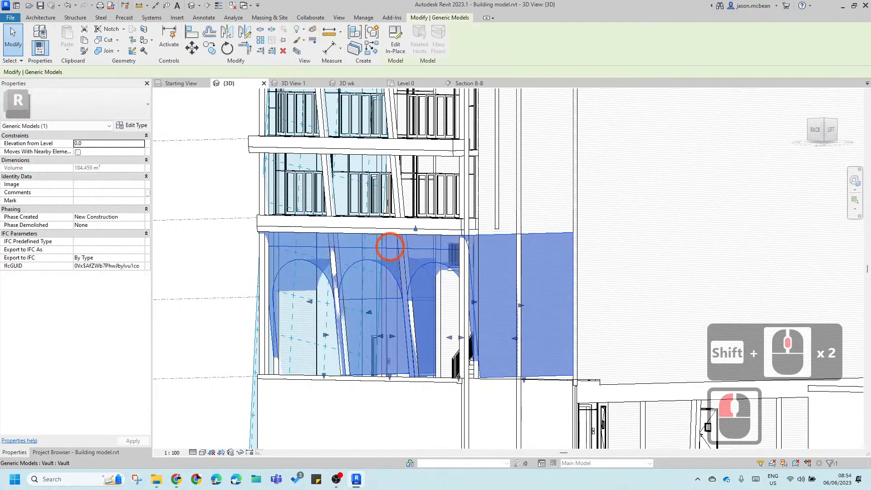
left_click(401, 39)
left_click(509, 276)
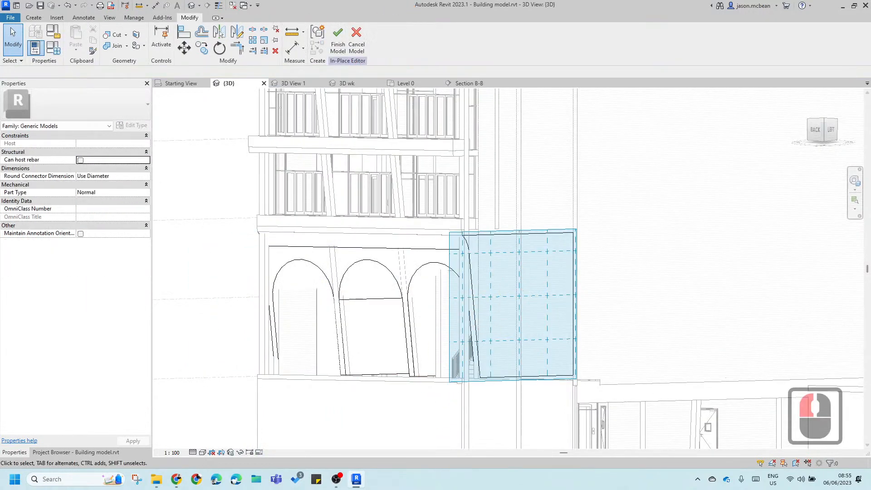
left_click(389, 270)
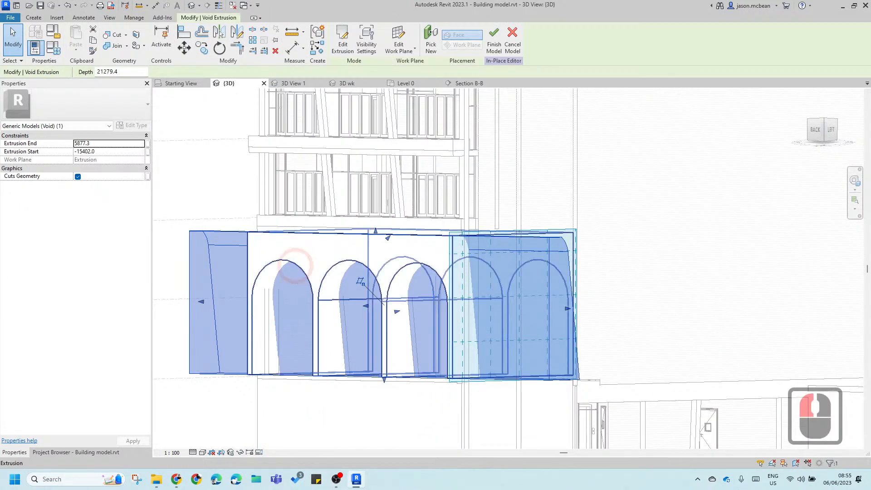
key("Escape")
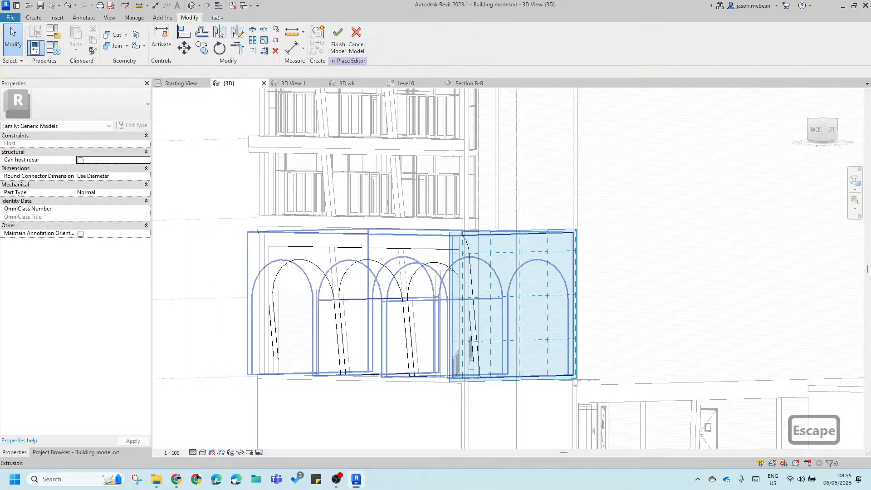
left_click(295, 263)
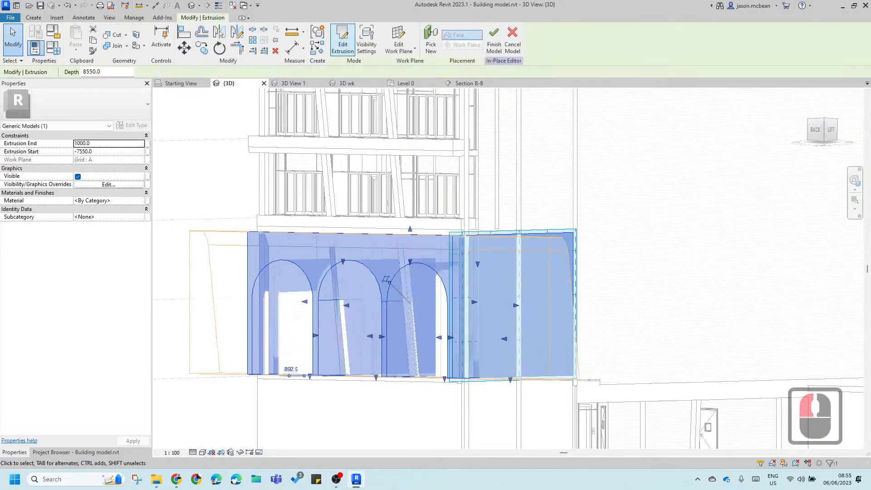
double_click(379, 231)
scroll(753, 219, "down", 6)
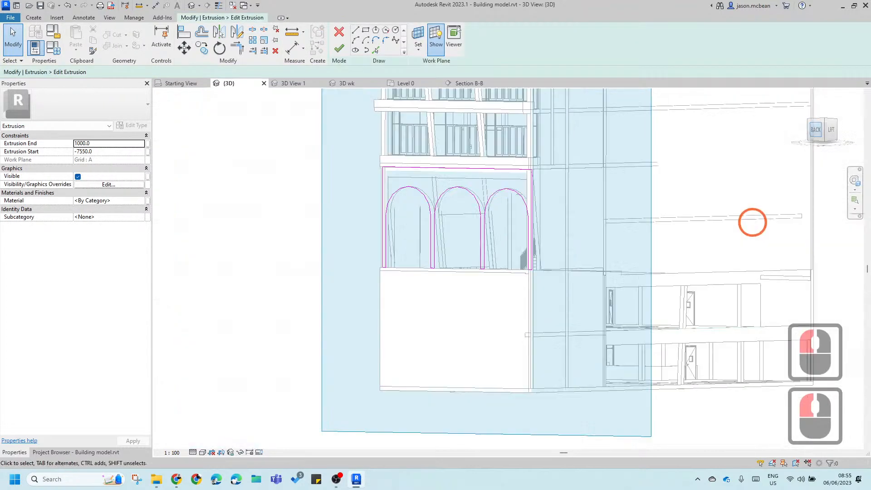
scroll(471, 306, "up", 20)
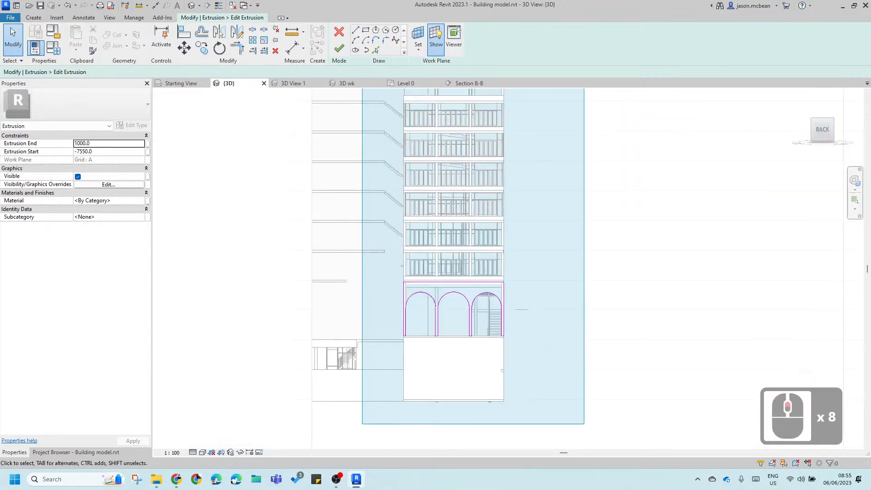
Step: Draw 300 mm horizontal lines at springing level across the right outer pier and the pier between the middle and right arches
scroll(482, 307, "down", 5)
middle_click_drag(517, 302, 313, 289)
scroll(600, 290, "up", 3)
left_click(356, 30)
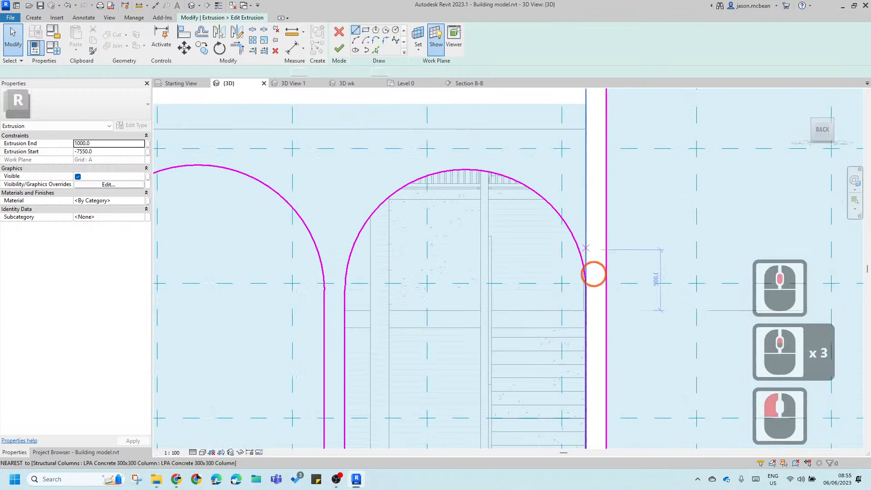
left_click(585, 290)
double_click(606, 290)
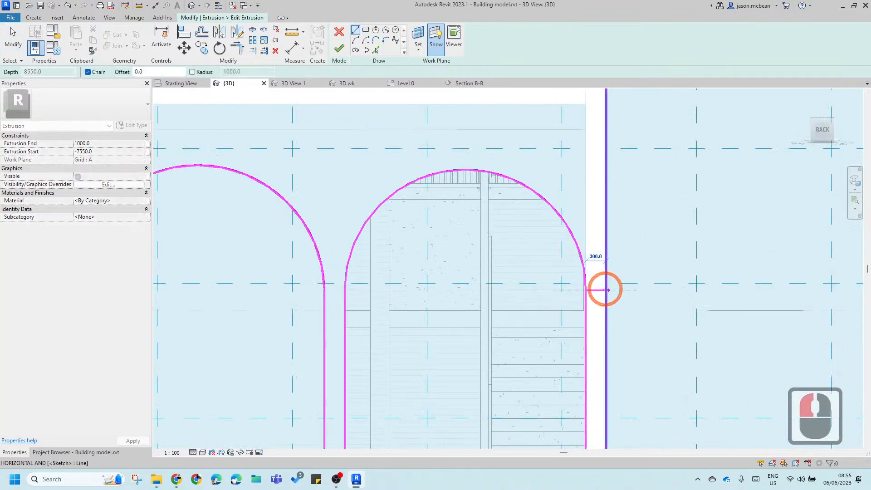
left_click(324, 290)
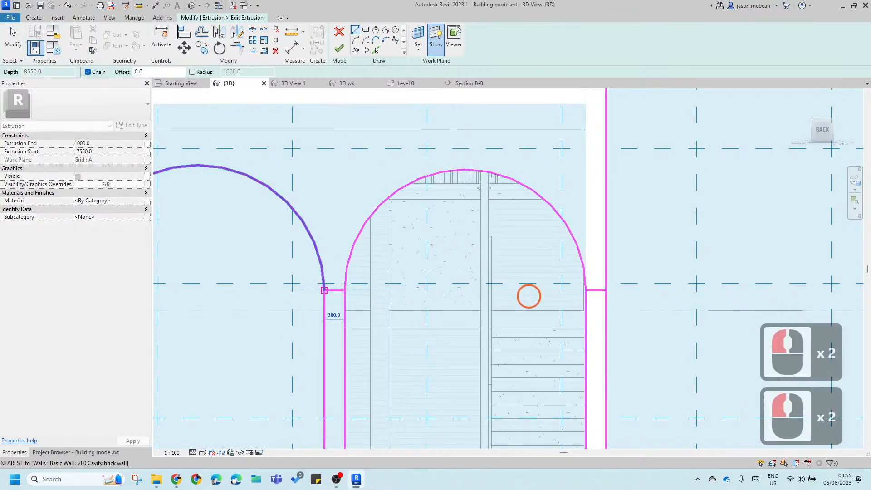
key("Escape")
Step: Draw a horizontal line at springing level across the pier between the left and middle arches
scroll(293, 276, "down", 4)
middle_click_drag(199, 265, 544, 272)
scroll(517, 290, "up", 5)
scroll(522, 287, "up", 5)
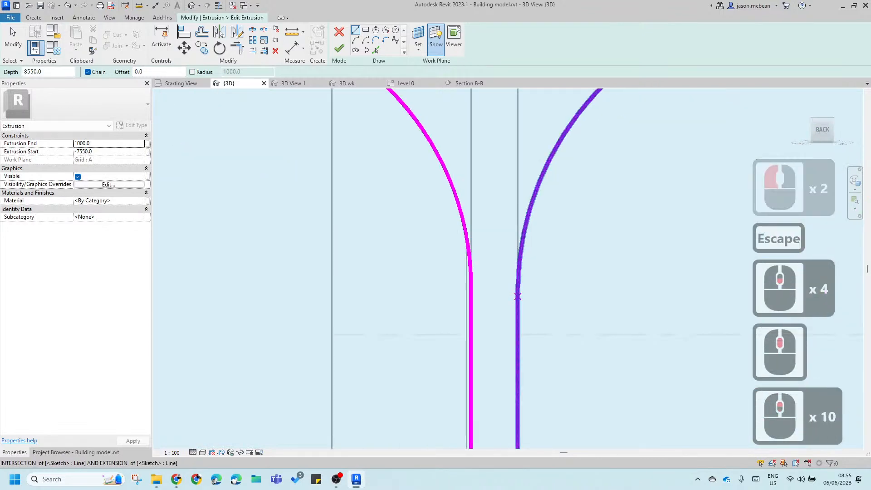
left_click(518, 288)
left_click(470, 285)
scroll(317, 272, "down", 6)
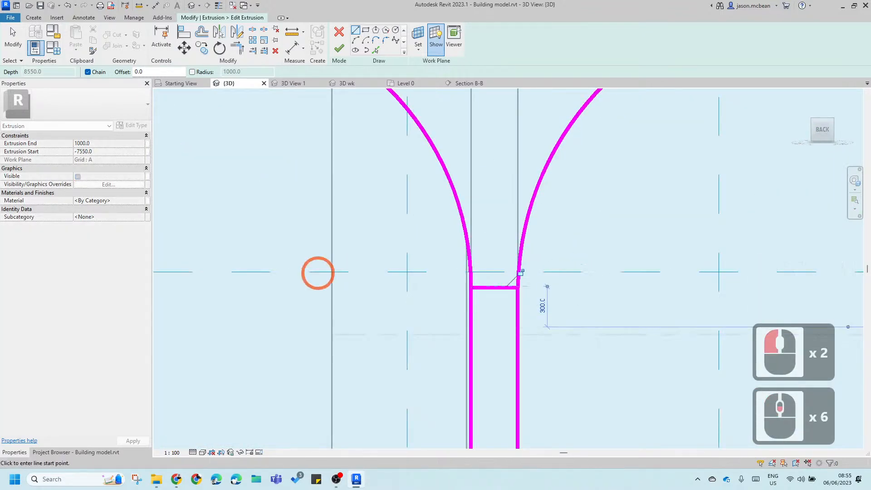
Step: Draw a horizontal line at springing level from the left arch's end across the left outer pier
middle_click_drag(493, 247, 443, 290)
scroll(443, 307, "up", 4)
left_click(451, 298)
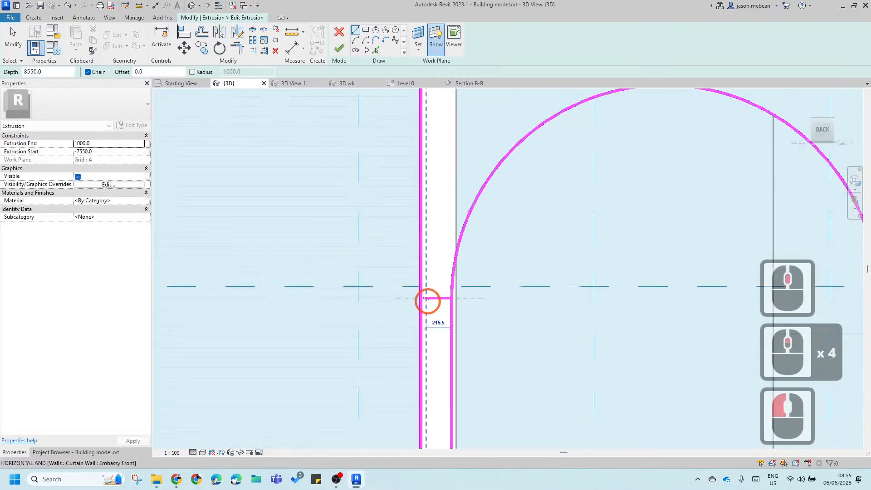
left_click(422, 300)
key("Escape")
scroll(421, 299, "down", 3)
key("Escape")
middle_click_drag(500, 322, 387, 293)
key("t")
key("r")
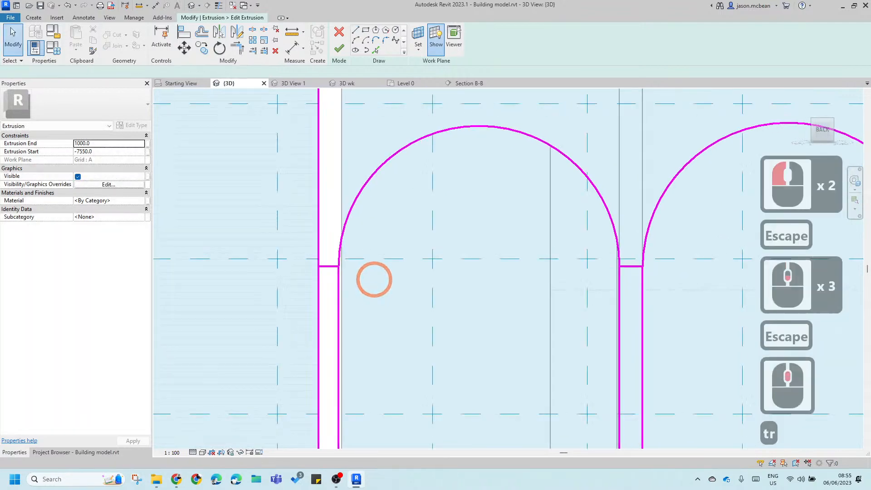
scroll(333, 159, "down", 2)
key("Escape")
scroll(332, 159, "down", 6)
key("Escape")
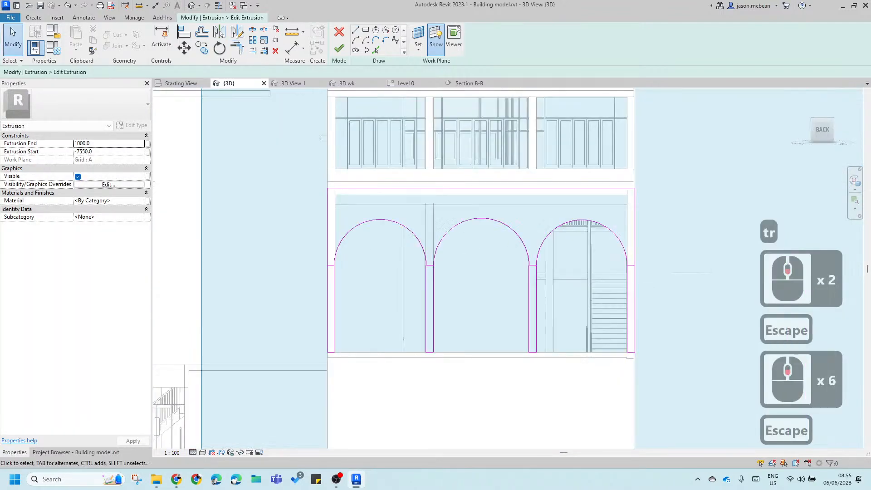
Step: Trim the left outer edge and the left arch to the horizontal springing line with Trim/Extend to Corner
scroll(333, 159, "up", 7)
key("t")
key("r")
left_click(324, 249)
left_click(321, 240)
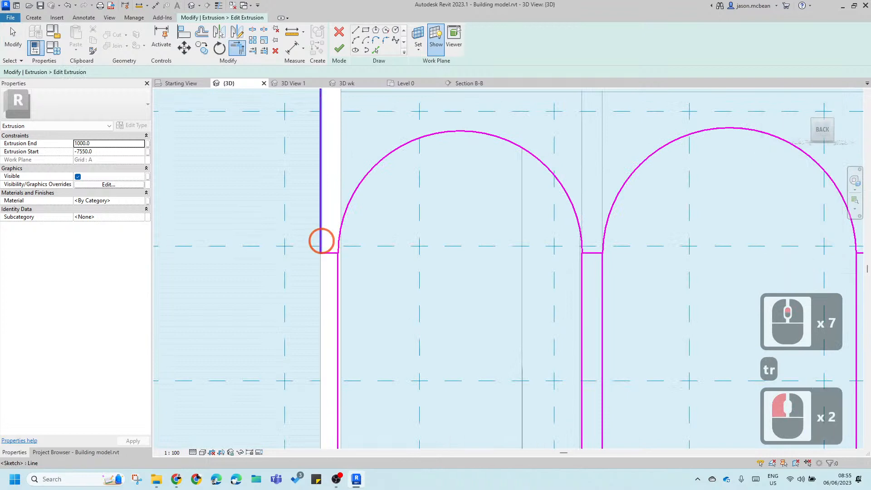
left_click(341, 242)
scroll(338, 256, "down", 4)
key("Escape")
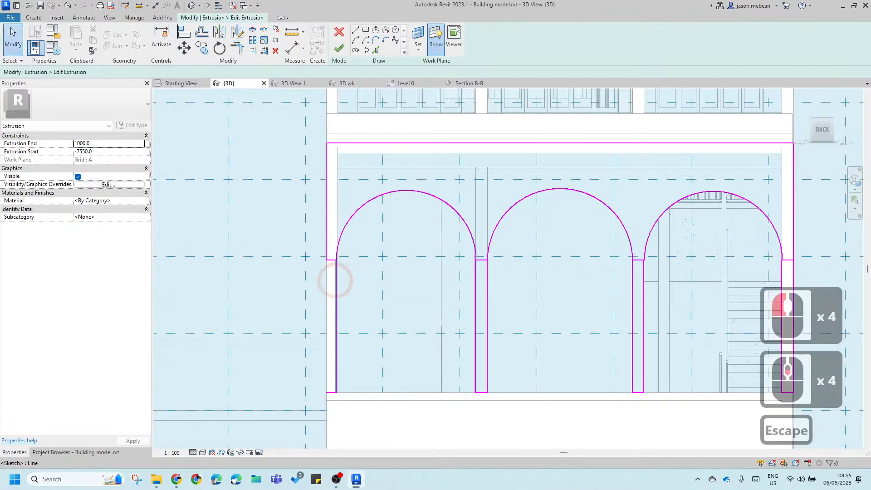
Step: Delete the sketch lines below springing level at the left outer pier and the two intermediate piers
left_click(335, 272)
left_click_drag(465, 432, 468, 431)
key("Delete")
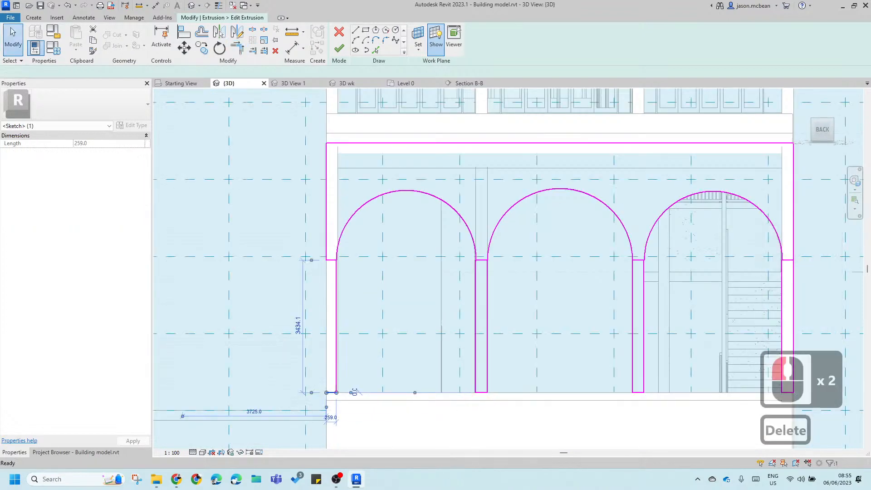
left_click_drag(543, 426, 463, 372)
key("Delete")
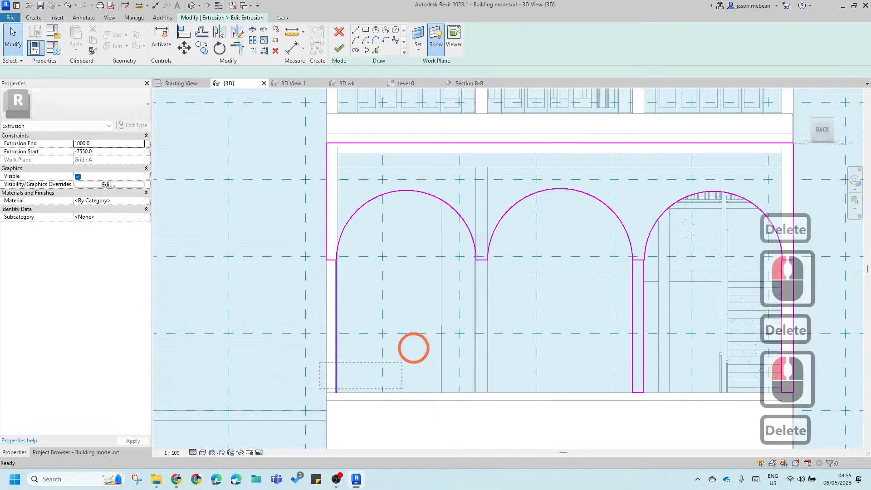
middle_click_drag(413, 348, 350, 302)
left_click_drag(412, 330, 675, 389)
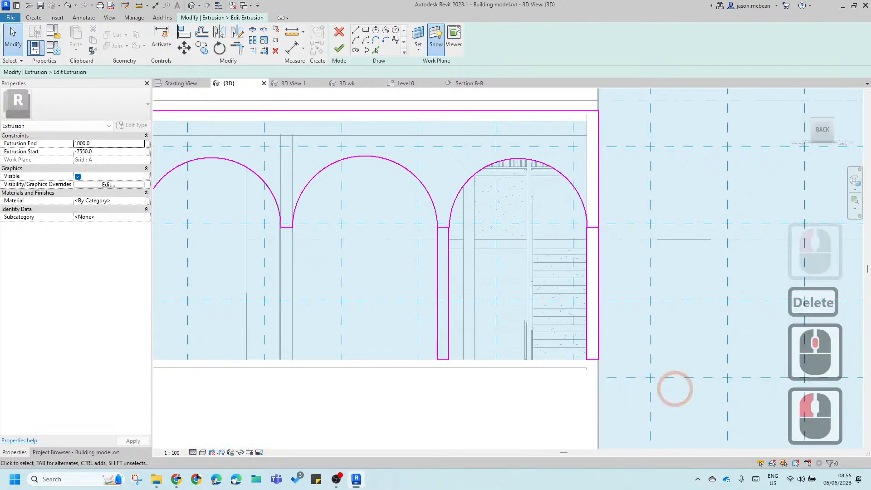
key("Delete")
scroll(616, 234, "up", 1)
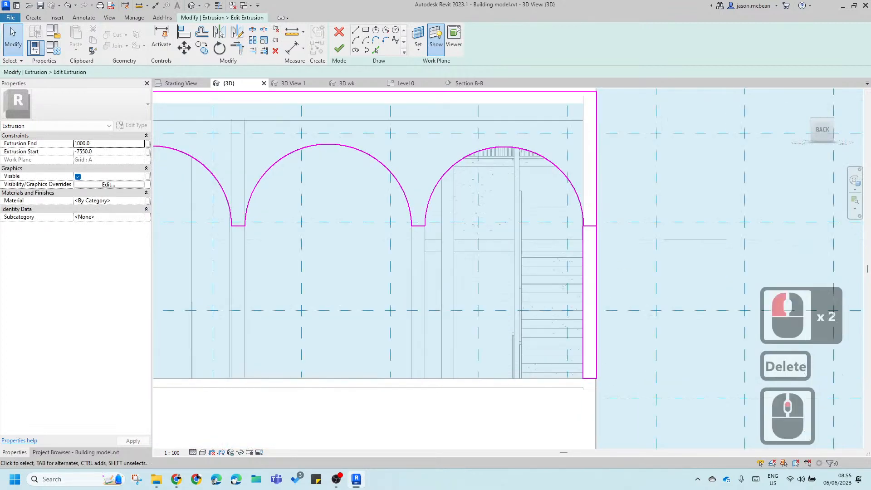
Step: Delete the right outer pier's leftover lines below springing level and trim its outer edge to the horizontal line
key("t")
key("r")
scroll(576, 208, "up", 7)
left_click(607, 253)
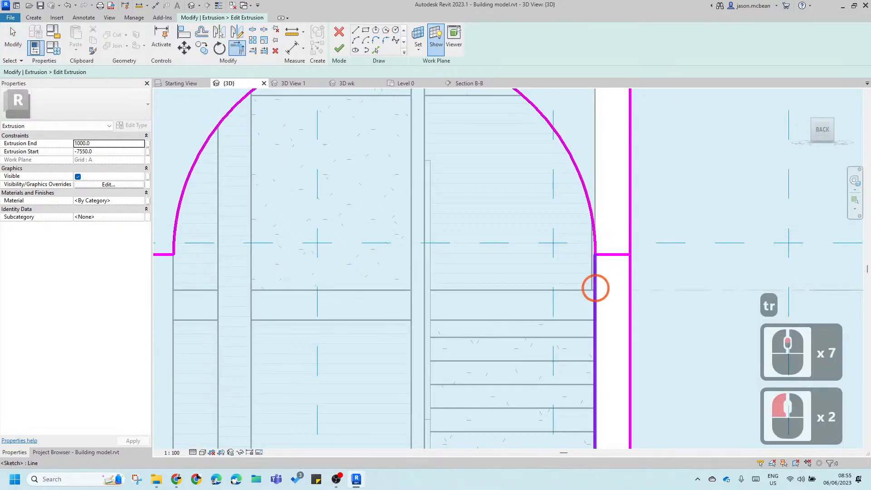
scroll(595, 290, "down", 2)
key("Escape")
scroll(596, 313, "down", 3)
key("Escape")
left_click(616, 315)
key("Delete")
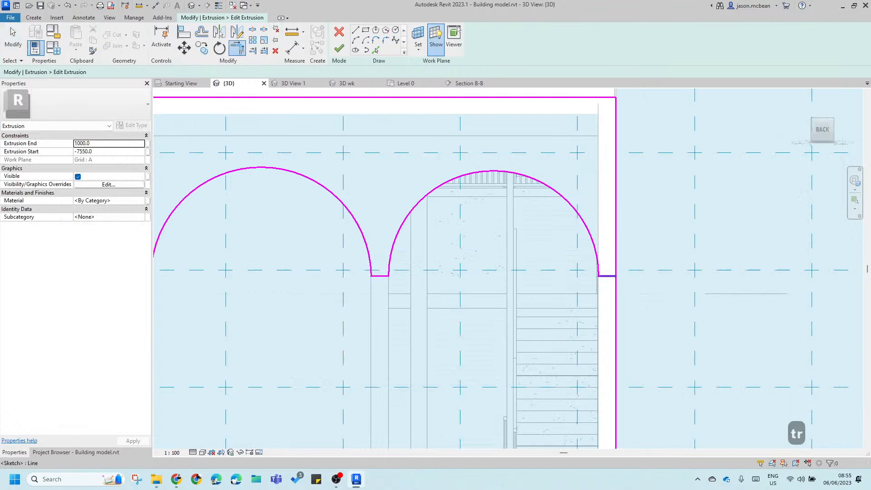
left_click(616, 260)
scroll(603, 270, "down", 5)
key("Escape")
scroll(589, 278, "down", 4)
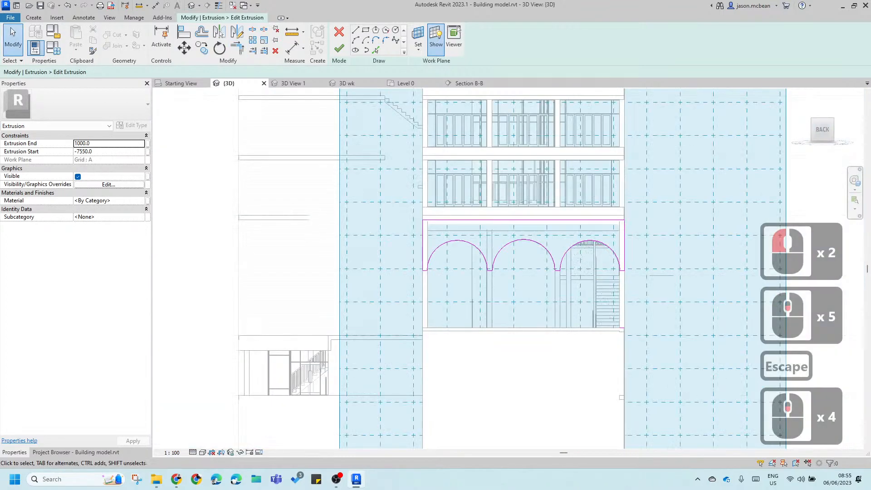
Step: Try to finish the arch sketch and delete any stray lines around the right outer pier's base
left_click(339, 48)
key("Escape")
key("Escape")
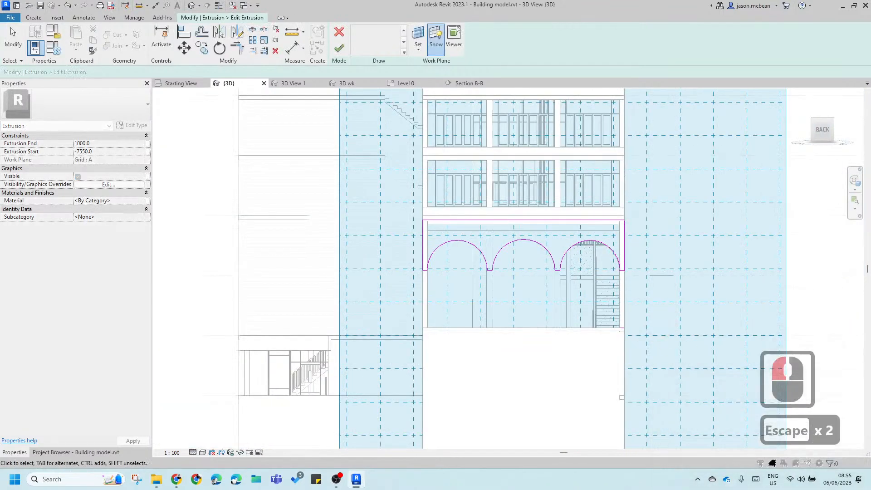
left_click_drag(606, 312, 687, 368)
key("Delete")
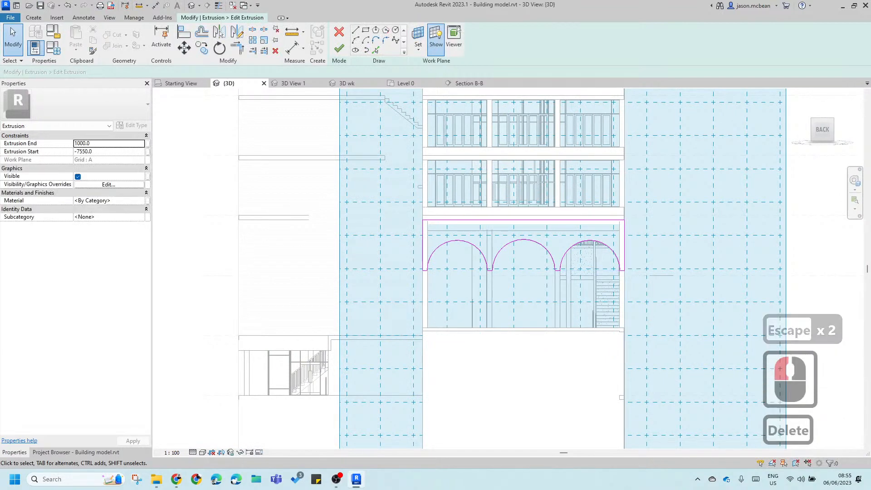
middle_click_drag(545, 286, 359, 49, "shift")
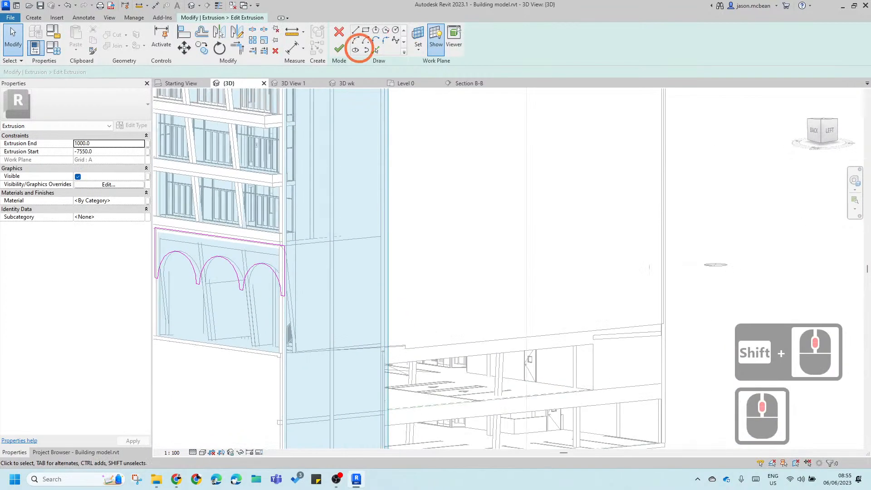
Step: Finish editing the extrusion's arched profile sketch and deselect the extrusion
left_click(340, 47)
left_click(493, 169)
key("Escape")
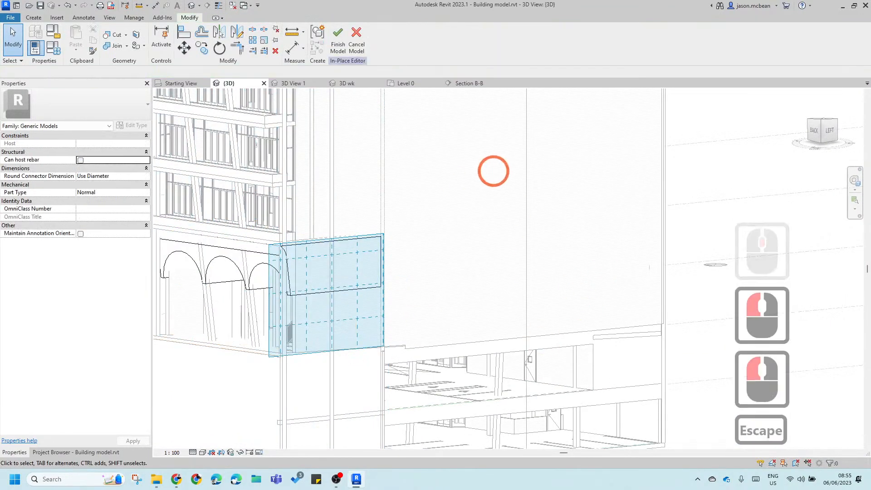
Step: Examine the arched extrusion and its sloped side profile against the columns, viewing it from the side and rear
scroll(503, 181, "down", 3)
scroll(272, 263, "up", 12)
middle_click_drag(492, 268, 429, 238, "shift")
scroll(442, 254, "up", 1)
scroll(428, 238, "down", 2)
scroll(504, 282, "down", 2)
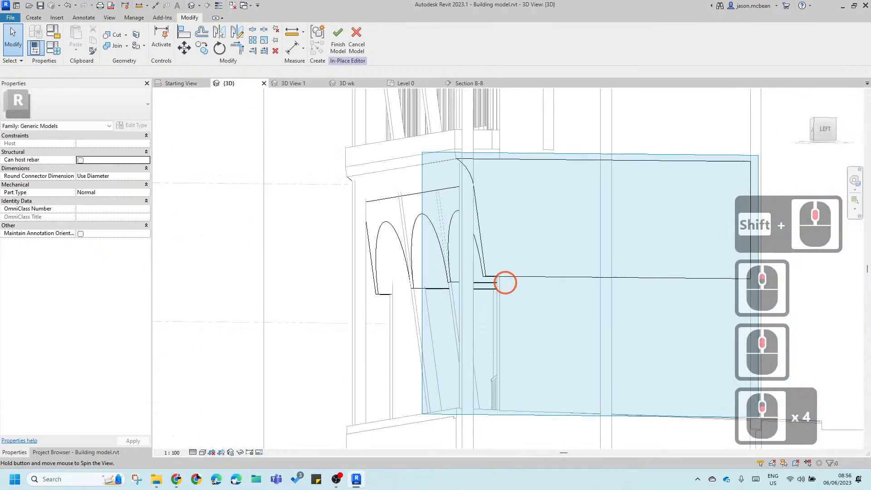
middle_click_drag(503, 282, 469, 297, "shift")
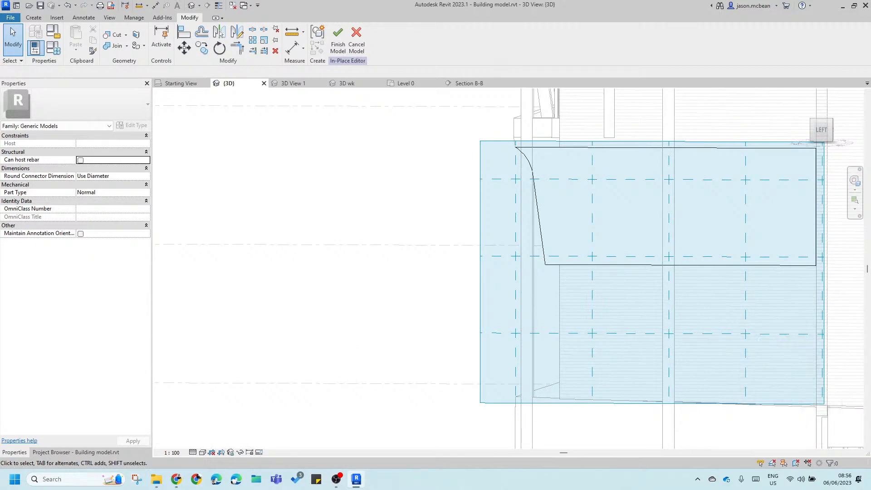
scroll(407, 228, "down", 4)
middle_click_drag(407, 228, 556, 268, "shift")
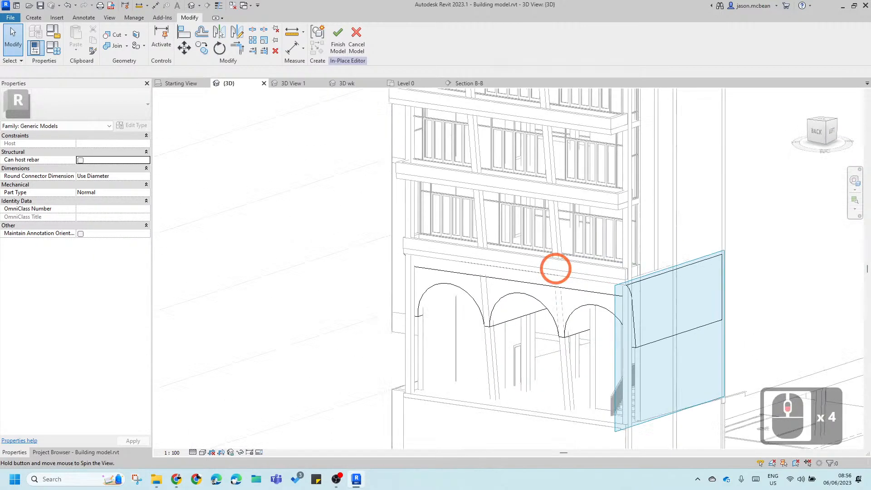
scroll(490, 307, "up", 9)
middle_click_drag(401, 337, 237, 228)
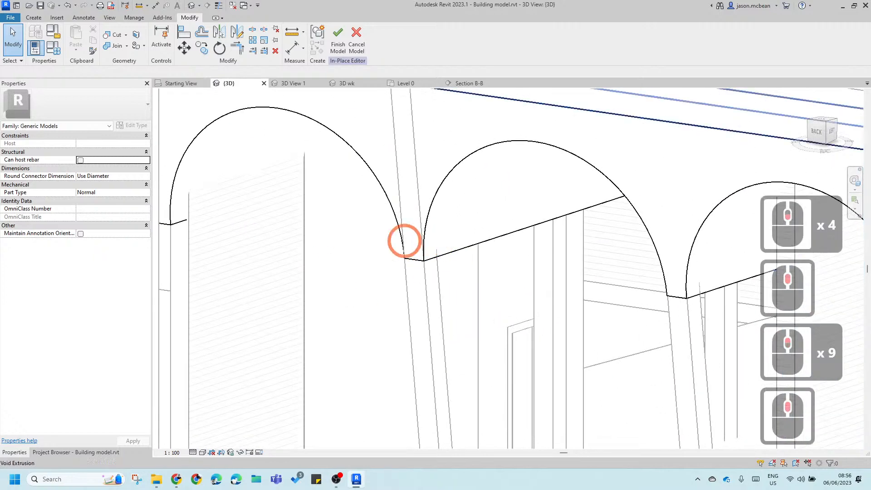
scroll(404, 241, "down", 3)
scroll(272, 209, "up", 2)
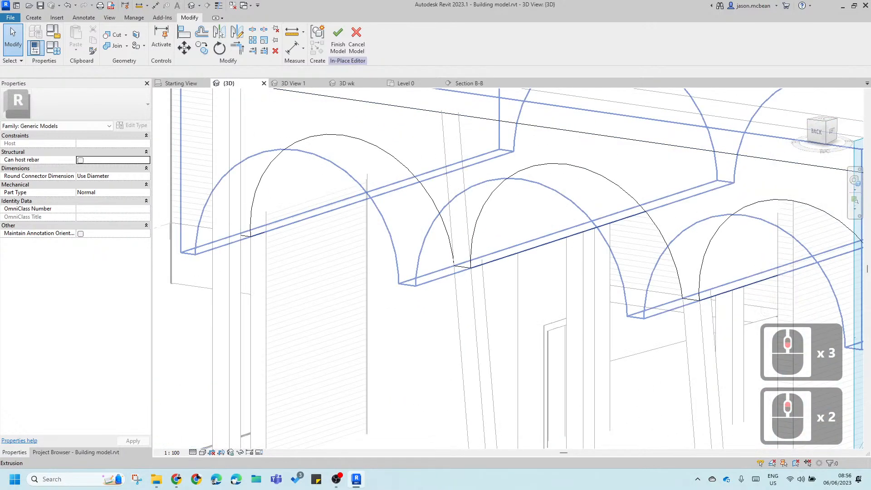
left_click(294, 204)
scroll(296, 203, "down", 5)
middle_click_drag(324, 292, 293, 262, "shift")
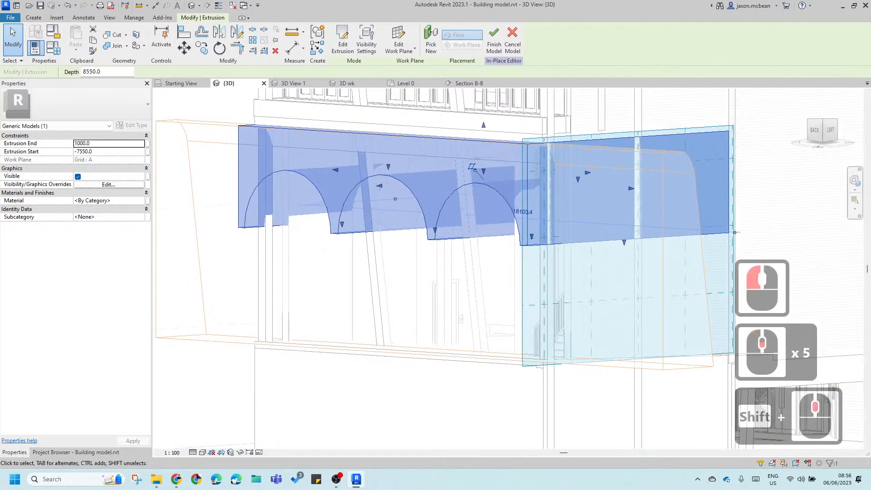
Step: Deselect the arched extrusion and finish the in-place model
key("Escape")
key("Escape")
scroll(367, 199, "down", 3)
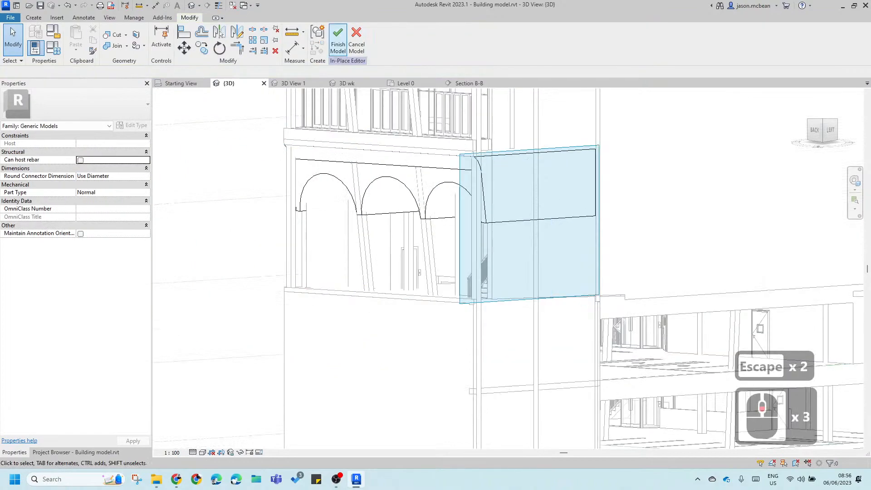
left_click(338, 36)
Step: Inspect the vault's arches where they meet the inclined concrete columns on the rear facade
scroll(344, 325, "down", 5)
middle_click_drag(382, 322, 269, 254, "shift")
scroll(471, 267, "up", 12)
scroll(269, 254, "up", 6)
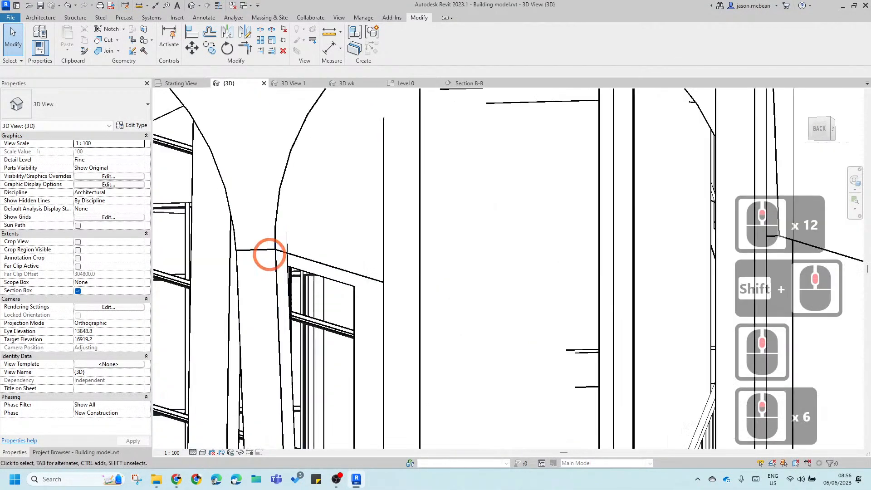
scroll(327, 312, "down", 7)
middle_click_drag(329, 313, 390, 320, "shift")
scroll(318, 277, "up", 3)
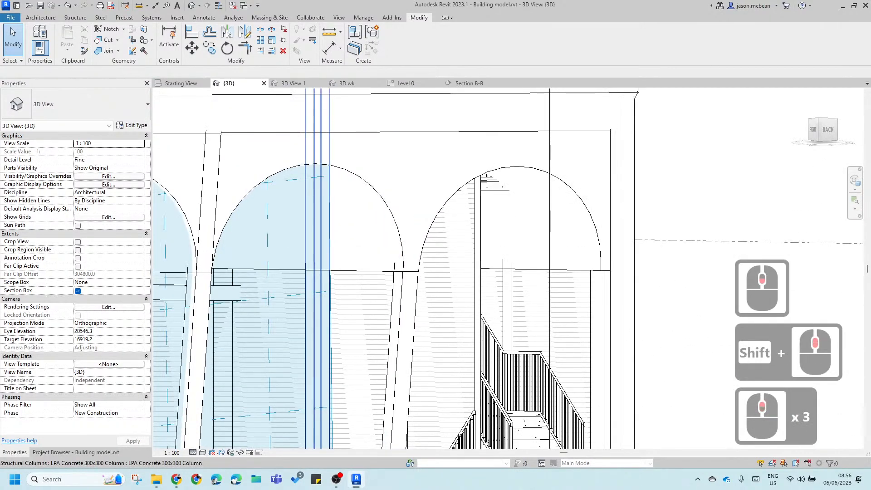
scroll(313, 276, "down", 8)
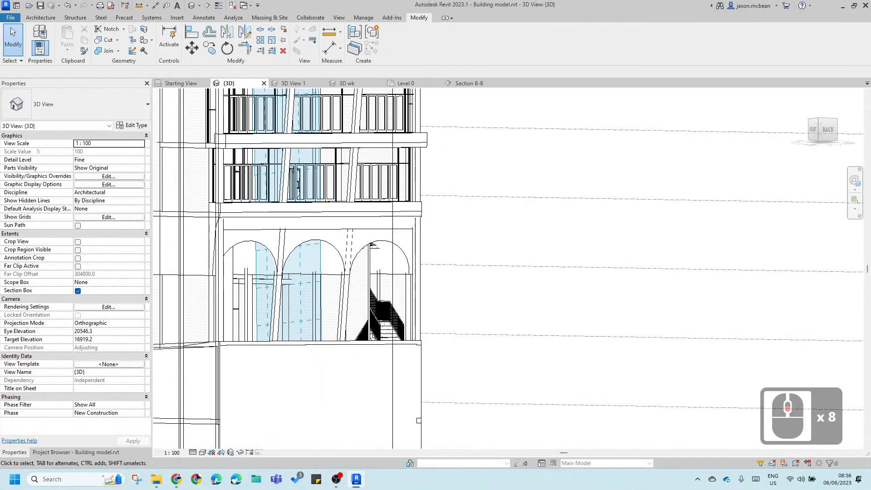
scroll(310, 280, "up", 5)
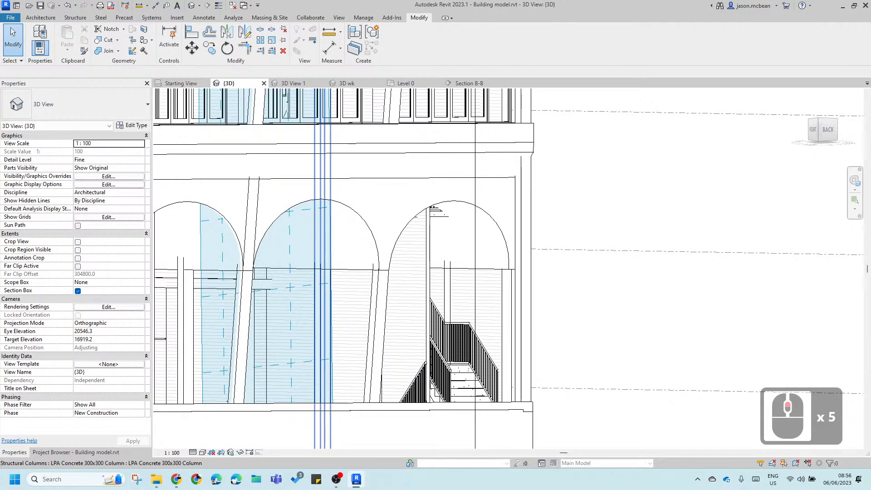
scroll(263, 259, "down", 3)
middle_click_drag(263, 260, 263, 260, "shift")
Step: Check the type properties of the Vault generic model, and close them without changes
left_click(271, 235)
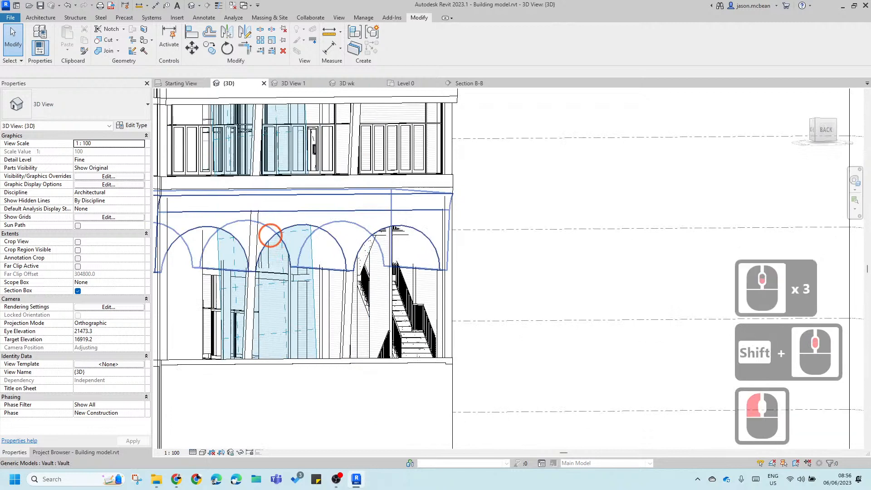
middle_click_drag(278, 217, 317, 281, "shift")
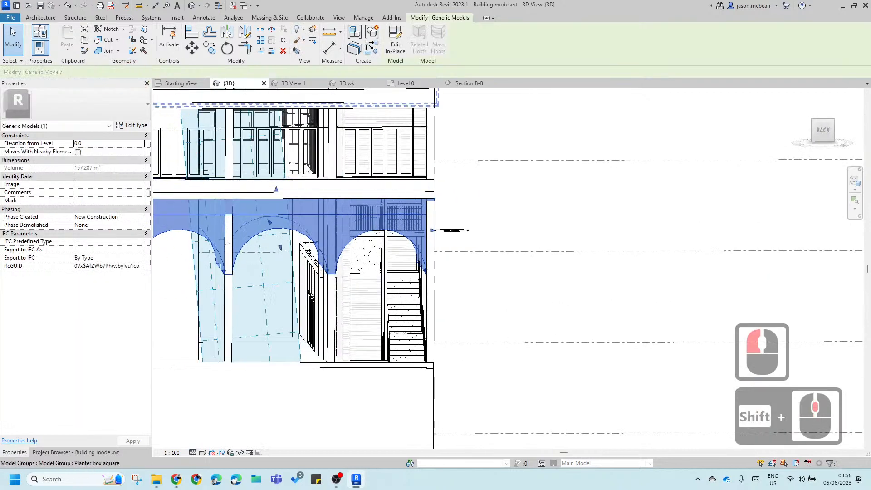
left_click(40, 18)
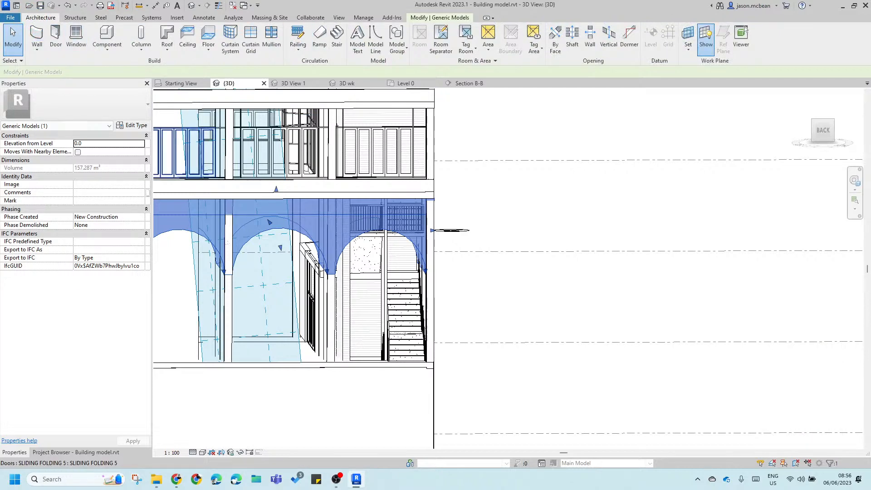
left_click(131, 125)
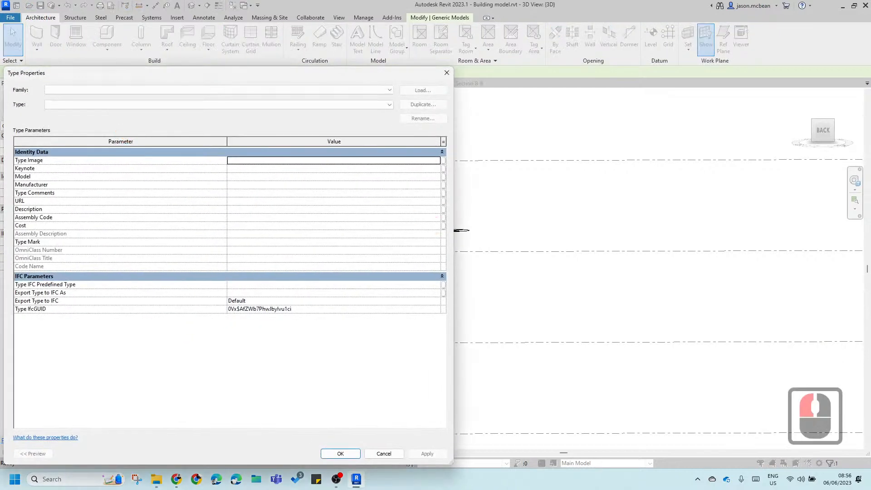
key("Escape")
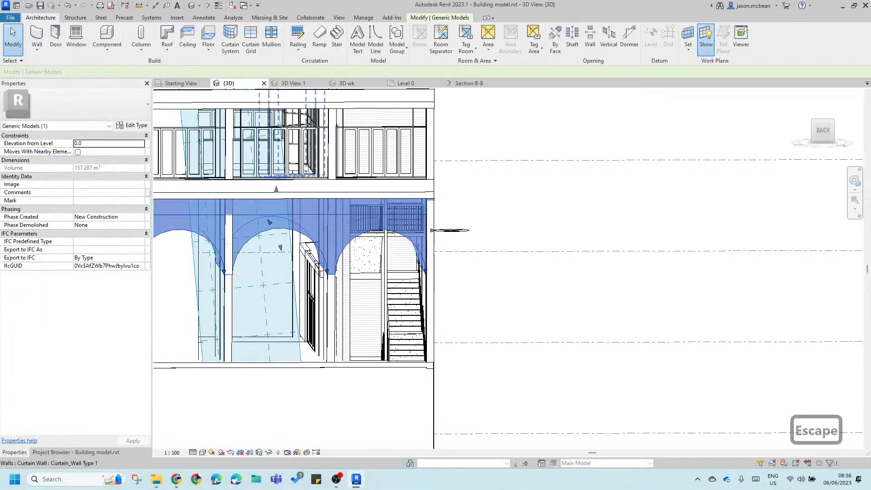
key("Escape")
key("Escape")
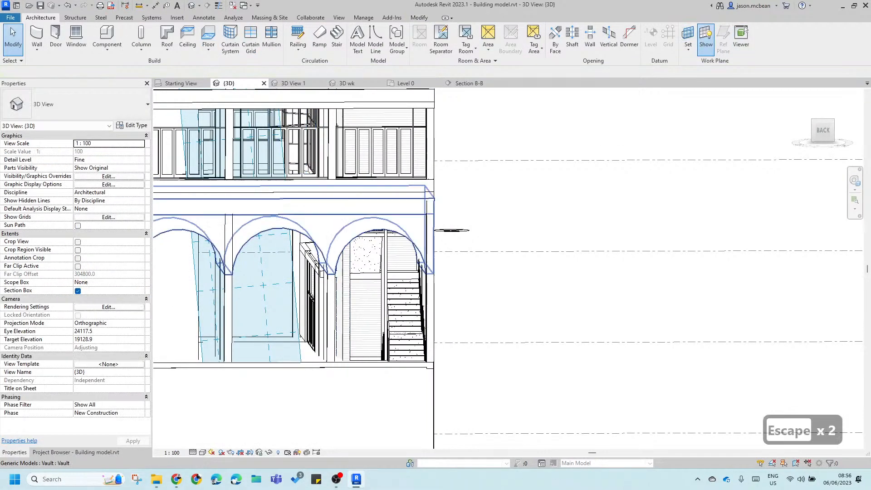
Step: Open the Vault generic model for in-place editing
left_click(349, 243)
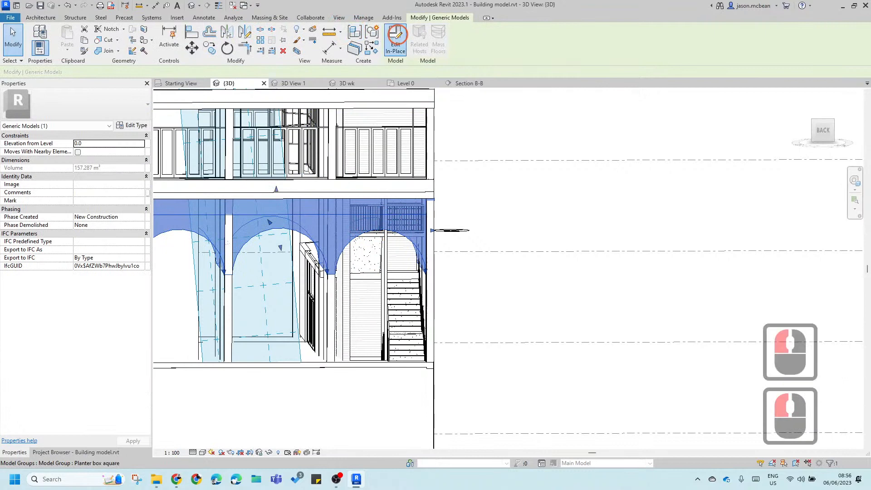
left_click(395, 36)
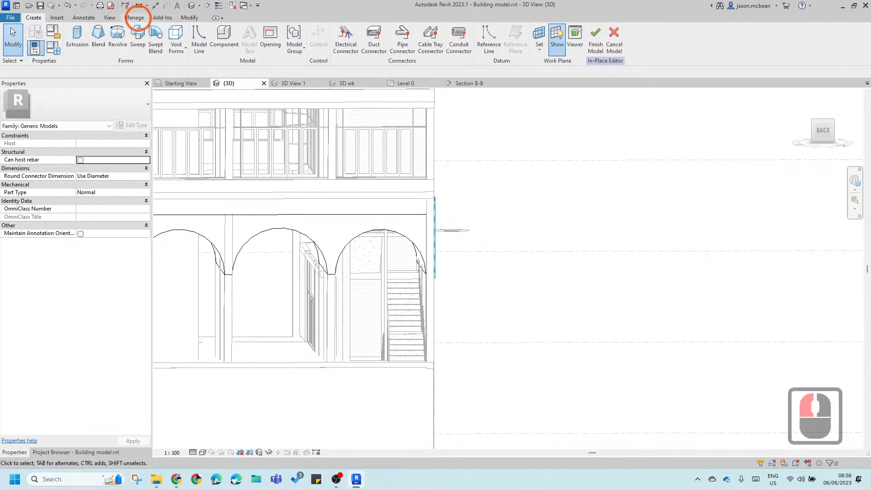
left_click(134, 17)
left_click(61, 38)
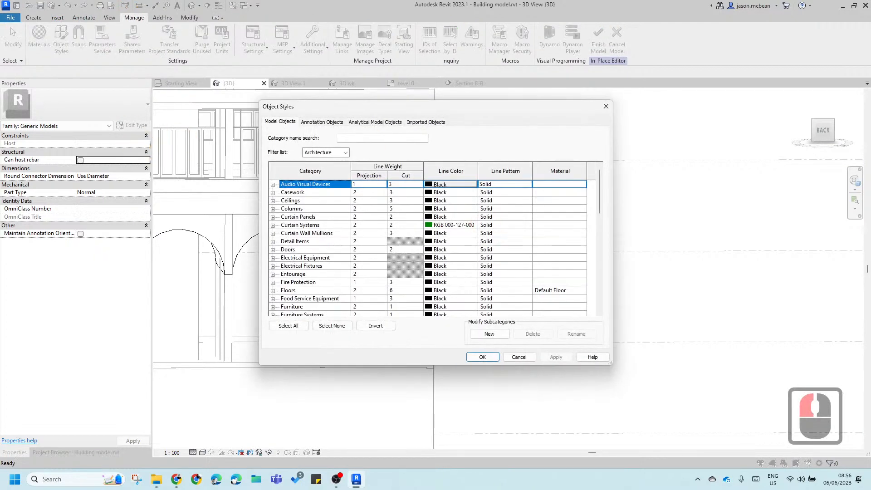
left_click(519, 357)
left_click(183, 15)
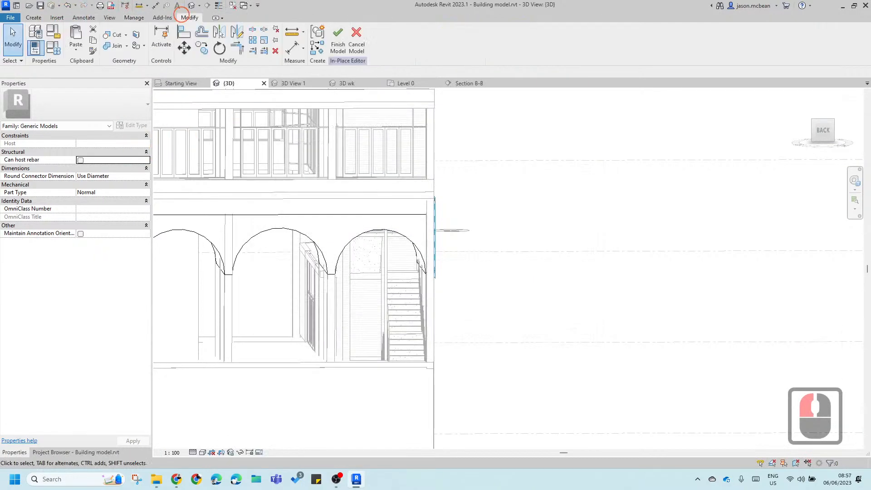
left_click(51, 45)
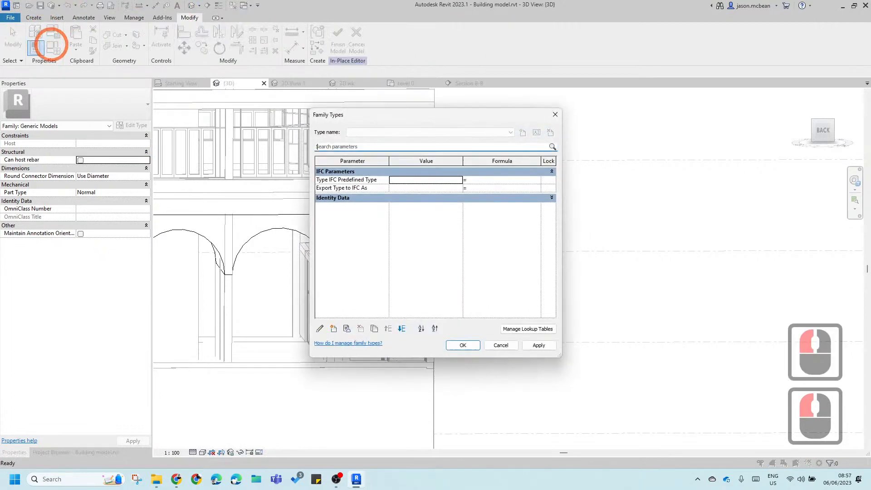
key("Escape")
Step: Change the vault's family category to Structural Framing and finish the in-place model
left_click(55, 31)
left_click(444, 223)
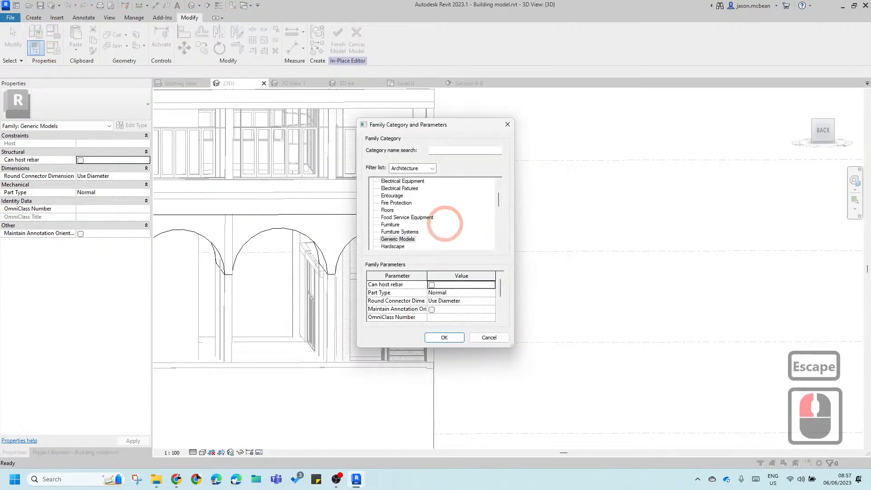
scroll(445, 222, "down", 1)
scroll(435, 213, "down", 8)
scroll(435, 213, "up", 2)
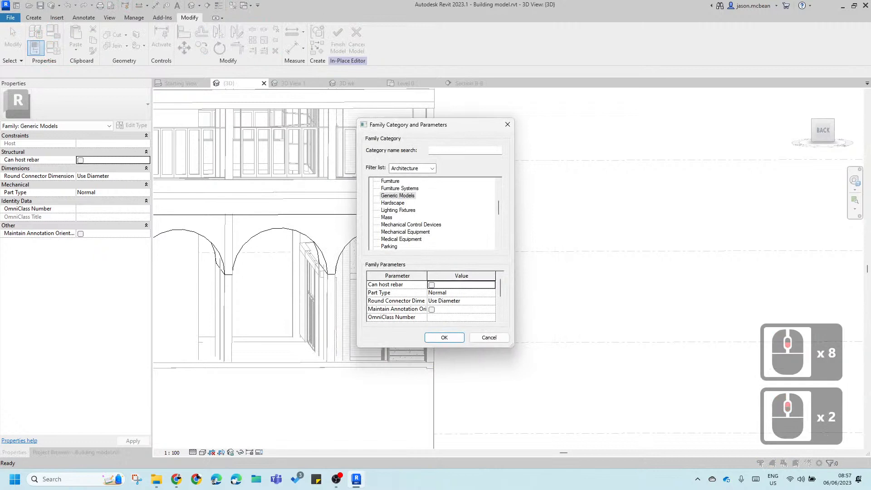
scroll(435, 213, "down", 4)
scroll(435, 214, "down", 9)
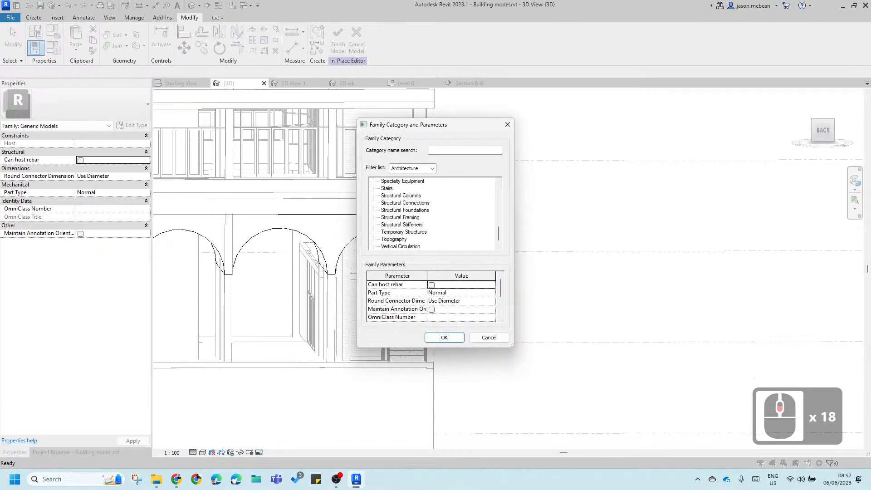
left_click(408, 217)
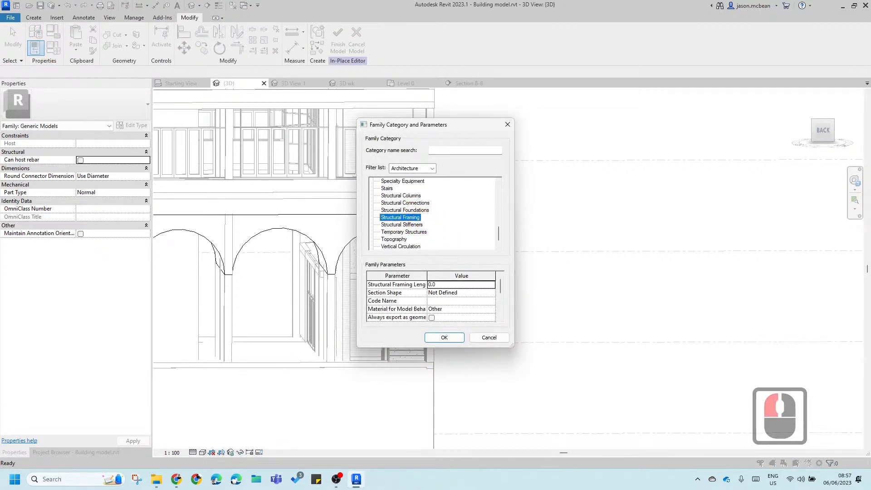
left_click(411, 195)
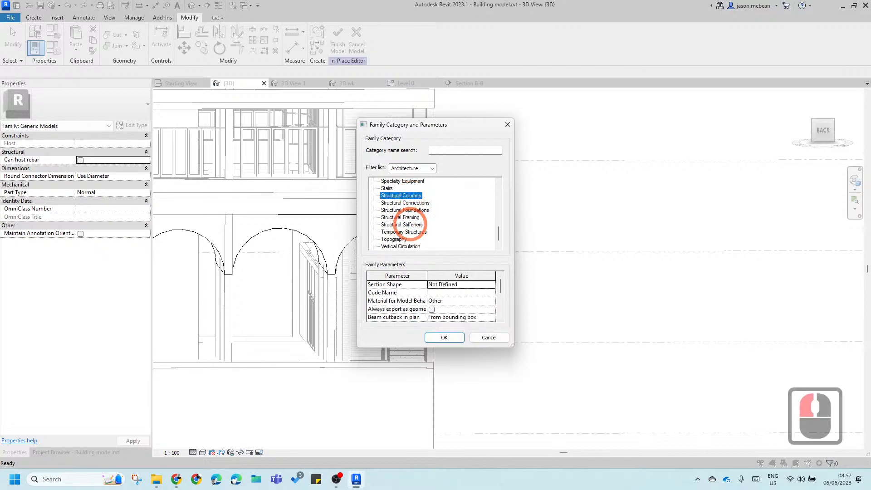
left_click(432, 218)
left_click(444, 338)
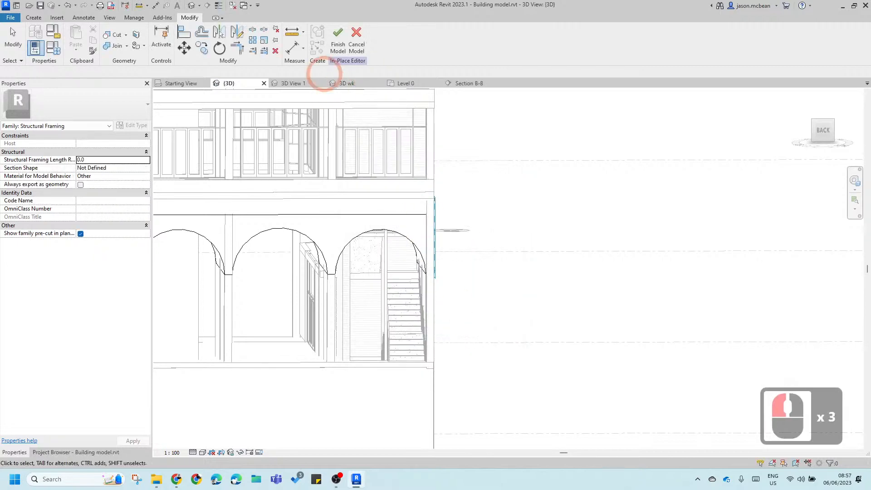
Step: Join the vault's geometry with the inclined 300x300 concrete column between two of the arches
scroll(486, 249, "up", 6)
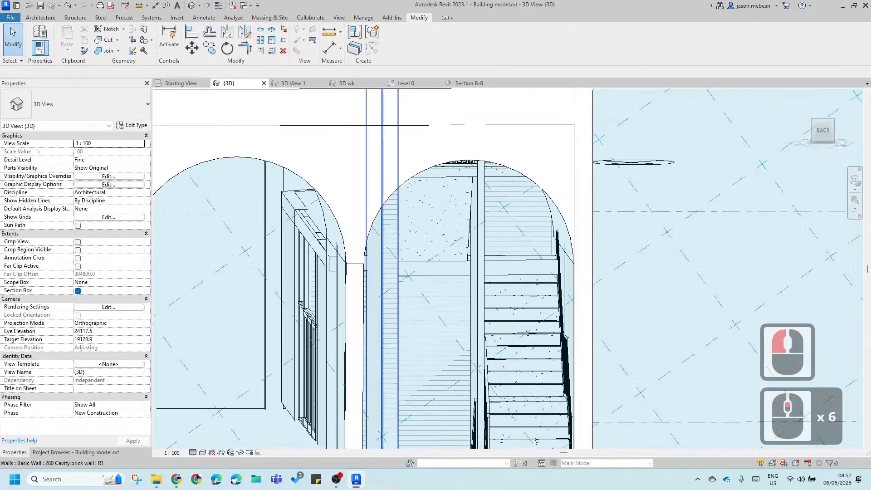
middle_click_drag(460, 309, 471, 307)
scroll(472, 307, "down", 4)
middle_click_drag(343, 318, 347, 317)
middle_click_drag(288, 331, 342, 331, "shift")
middle_click_drag(295, 285, 328, 280)
scroll(360, 262, "up", 2)
scroll(363, 261, "up", 5)
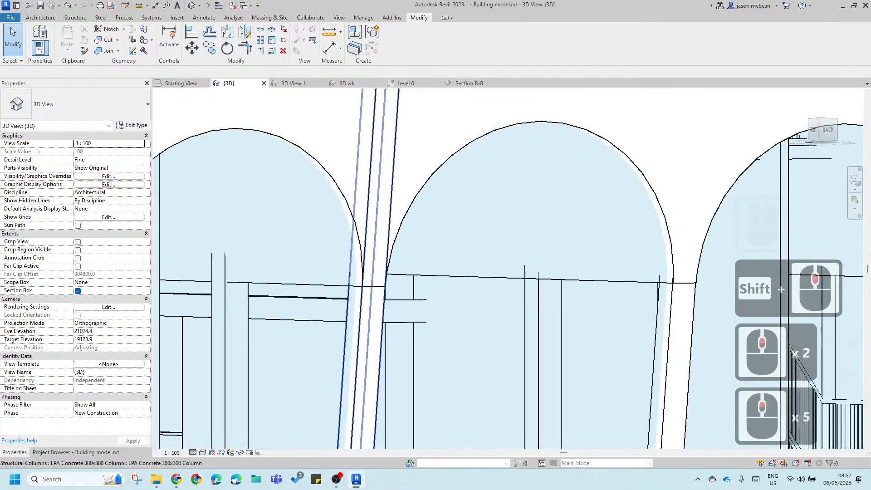
left_click(105, 50)
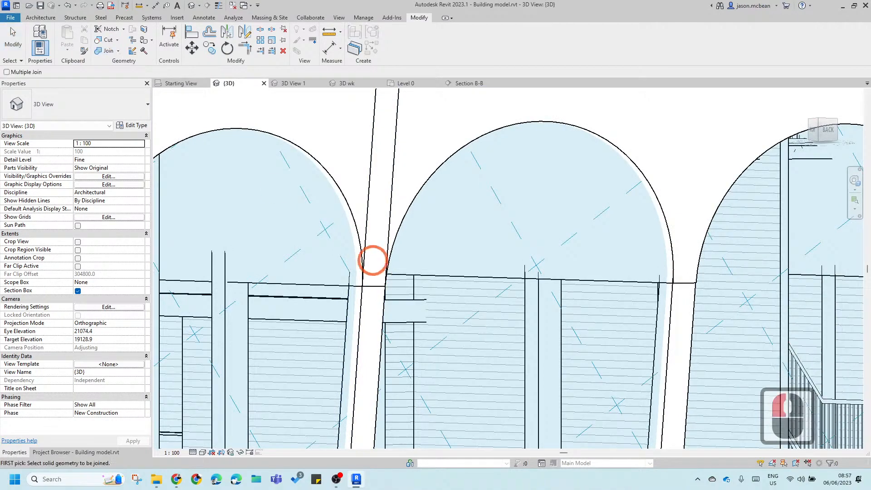
left_click(396, 241)
left_click(359, 307)
Step: Inspect the connections between the vault and the inclined columns across the arches
scroll(408, 252, "down", 6)
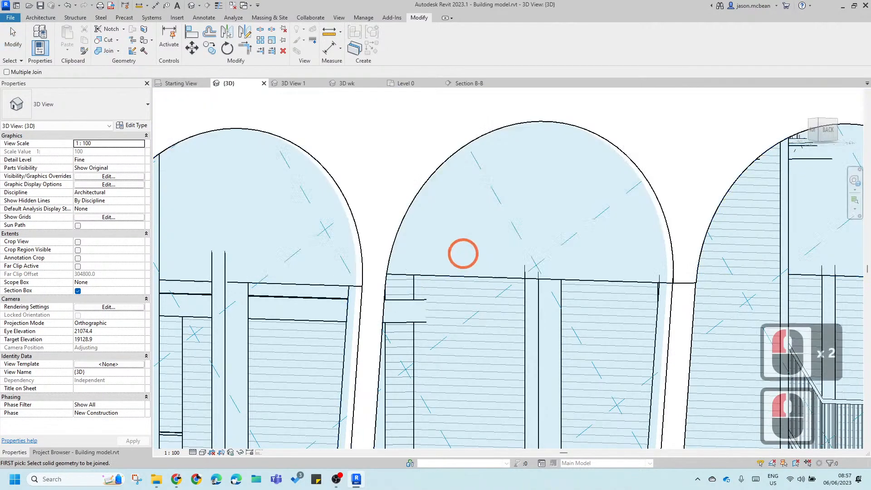
mouse_move(451, 364)
middle_mouse_down("shift")
mouse_move(218, 244)
mouse_move(209, 220)
mouse_move(282, 213)
middle_mouse_up("shift")
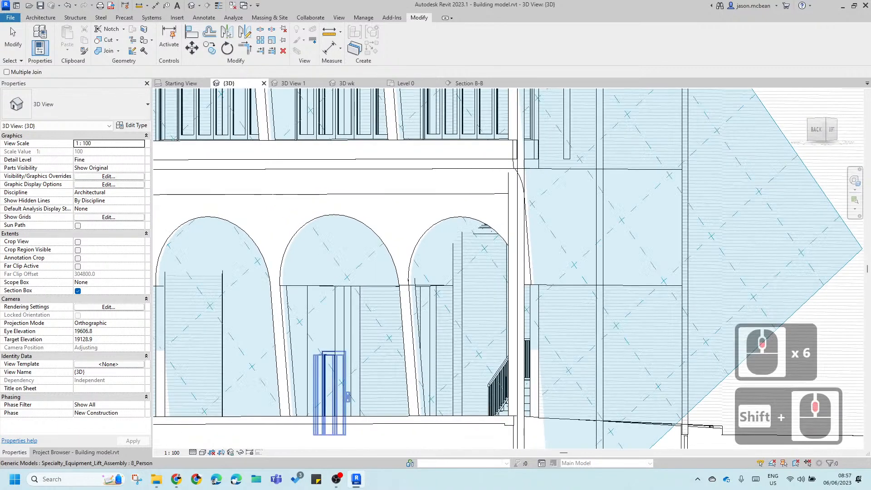
scroll(431, 281, "up", 6)
middle_click_drag(431, 281, 490, 287, "shift")
scroll(406, 216, "down", 6)
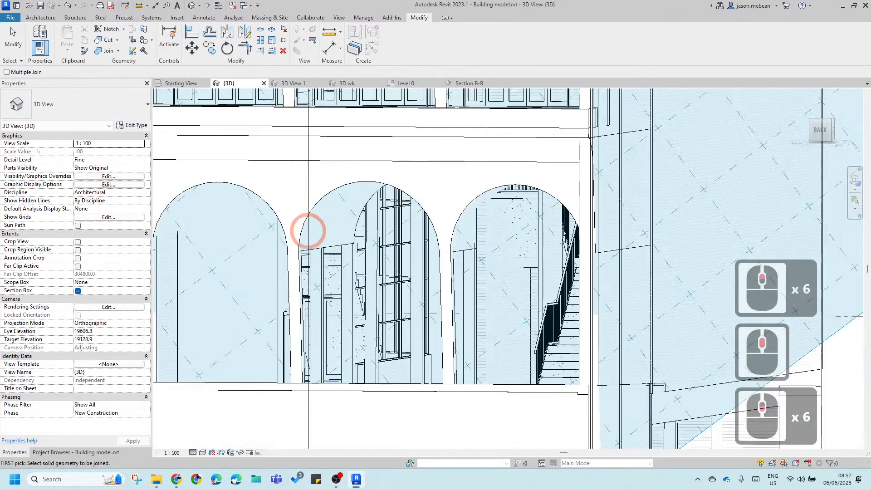
Step: Select the vault to examine its full extent behind the arches and columns, and clear the selection
key("Escape")
key("Escape")
left_click(313, 202)
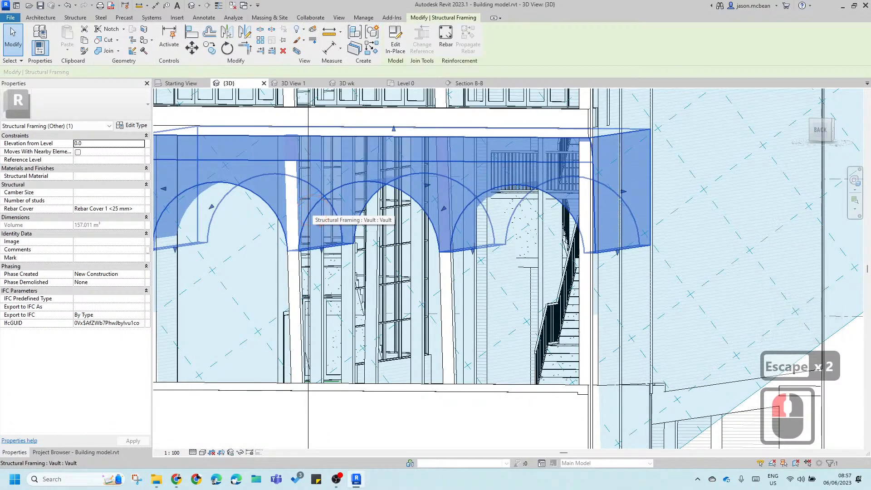
scroll(309, 214, "down", 4)
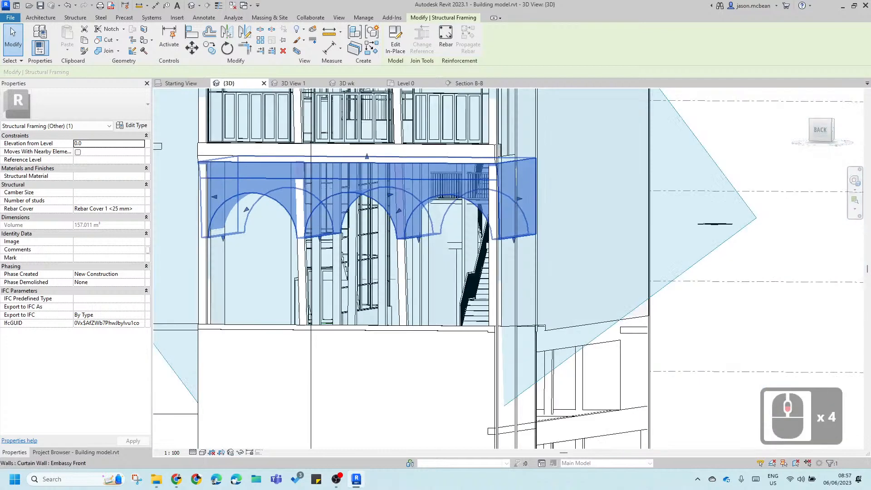
key("Escape")
key("Escape")
key("Escape")
key("Escape")
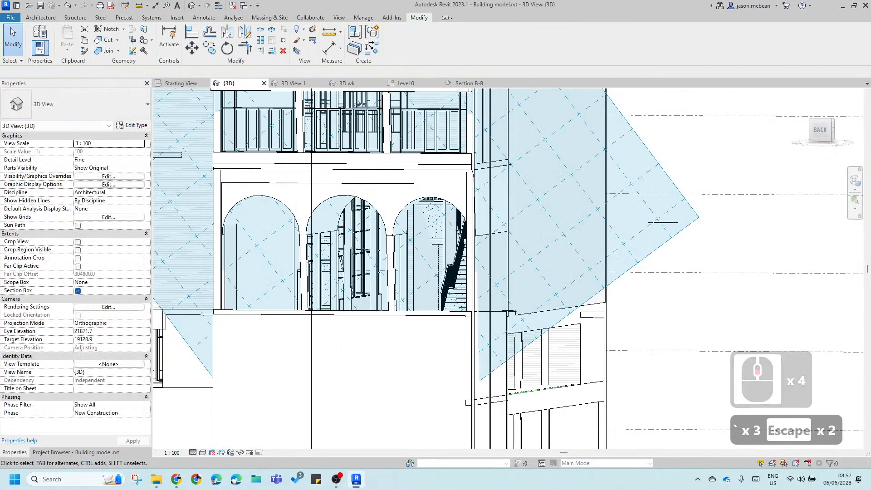
Step: Examine the vault's sloped front edge and its meeting with the corner columns from the back and left sides of the building
scroll(352, 204, "up", 3)
middle_click_drag(338, 274, 253, 254, "shift")
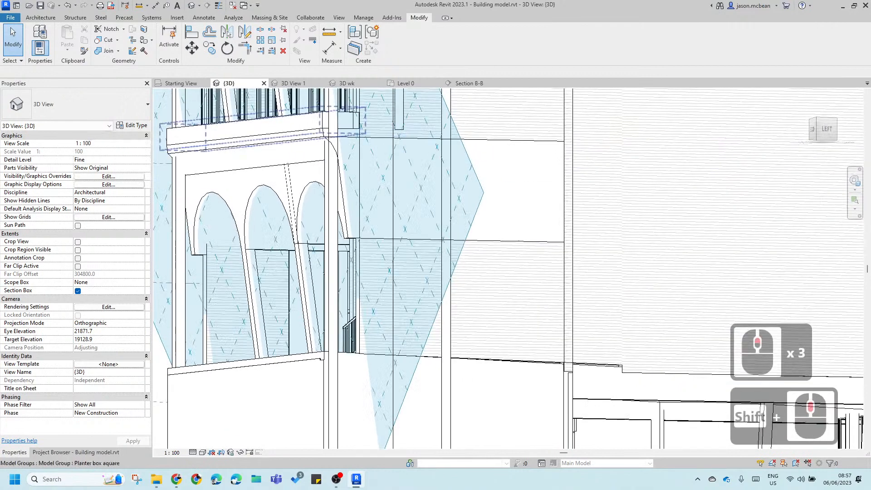
scroll(318, 227, "up", 4)
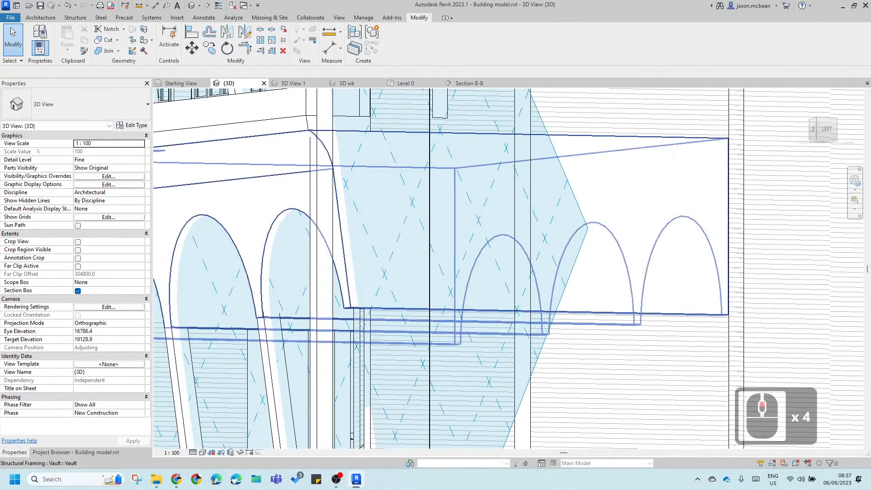
left_click(312, 127)
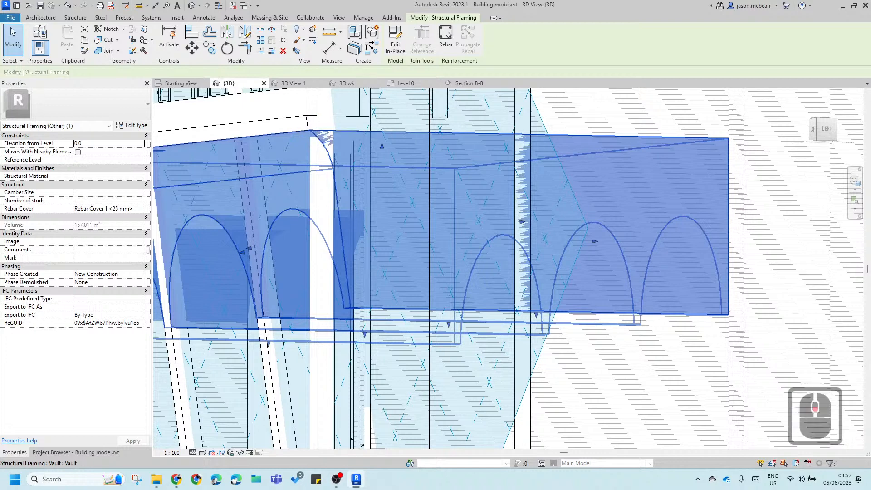
scroll(316, 127, "down", 5)
mouse_move(297, 215)
middle_mouse_down("shift")
mouse_move(328, 222)
mouse_move(281, 222)
middle_mouse_up("shift")
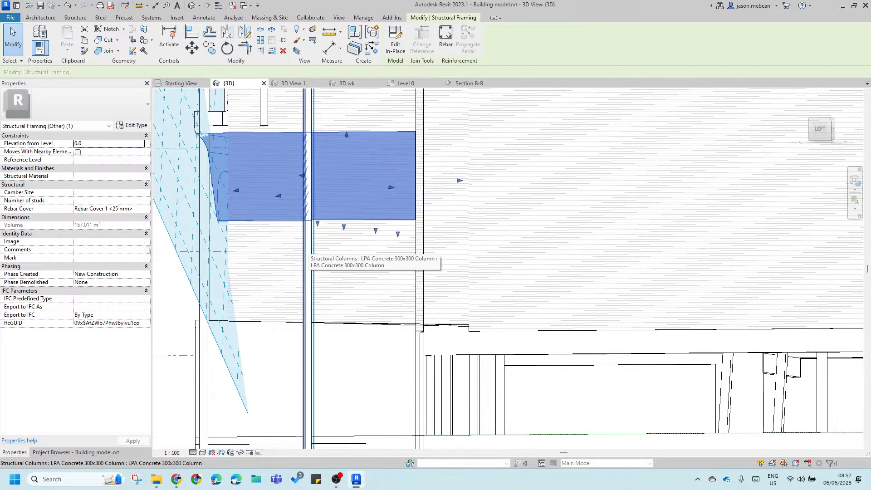
scroll(305, 250, "down", 5)
middle_click_drag(418, 311, 651, 190, "shift")
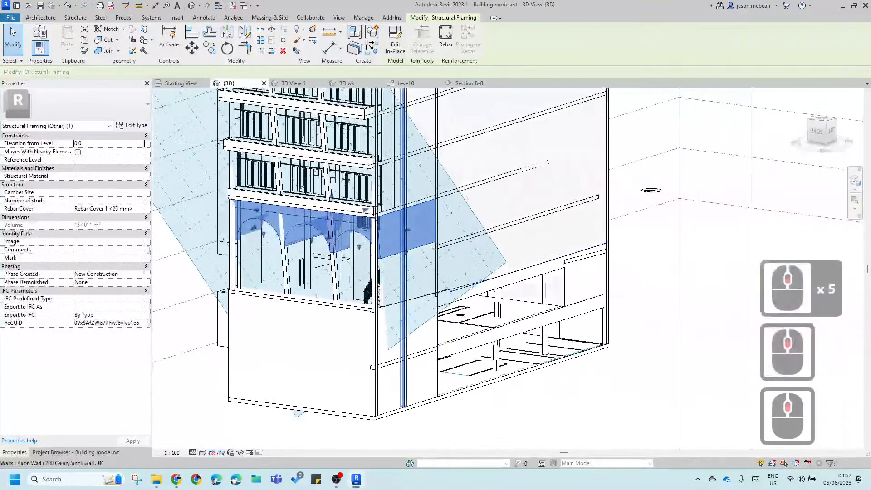
scroll(529, 245, "down", 5)
Step: Open the Level 0 floor plan and examine the column layout around the stairs, passenger lift and main pedestrian walkway
left_click(76, 452)
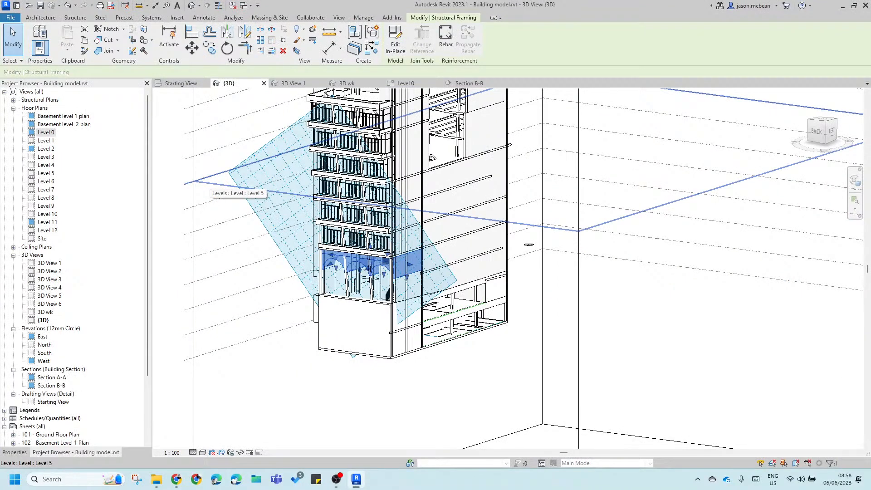
key("Escape")
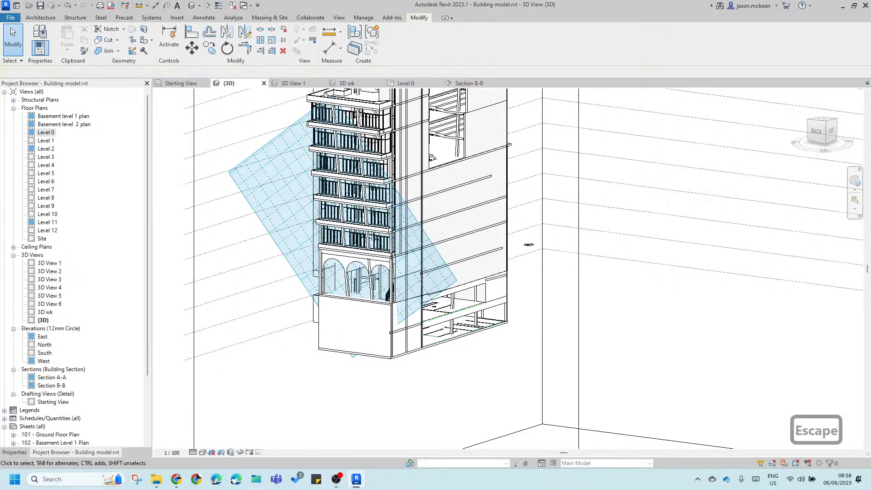
double_click(45, 132)
key("Escape")
scroll(382, 317, "down", 4)
scroll(472, 295, "up", 9)
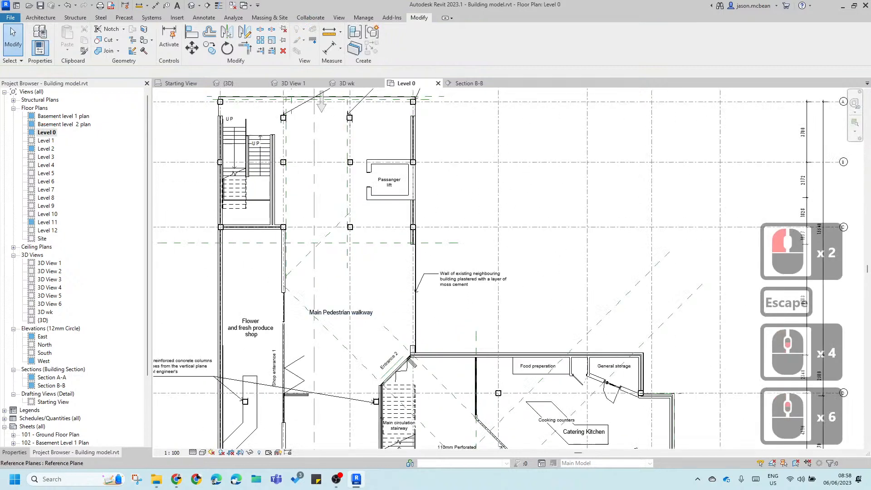
scroll(289, 226, "down", 3)
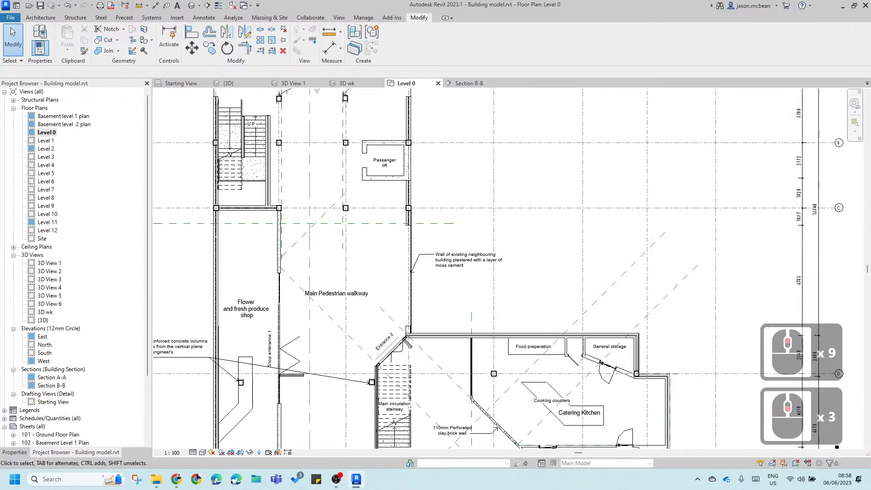
mouse_move(344, 271)
middle_mouse_down()
mouse_move(339, 365)
mouse_move(329, 371)
middle_mouse_up()
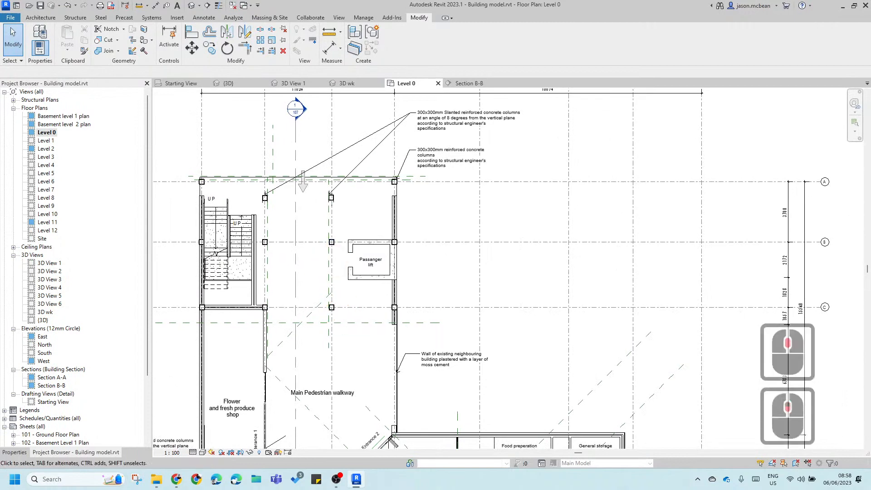
scroll(353, 195, "down", 1)
scroll(341, 287, "up", 5)
middle_click_drag(238, 304, 250, 242)
key("Escape")
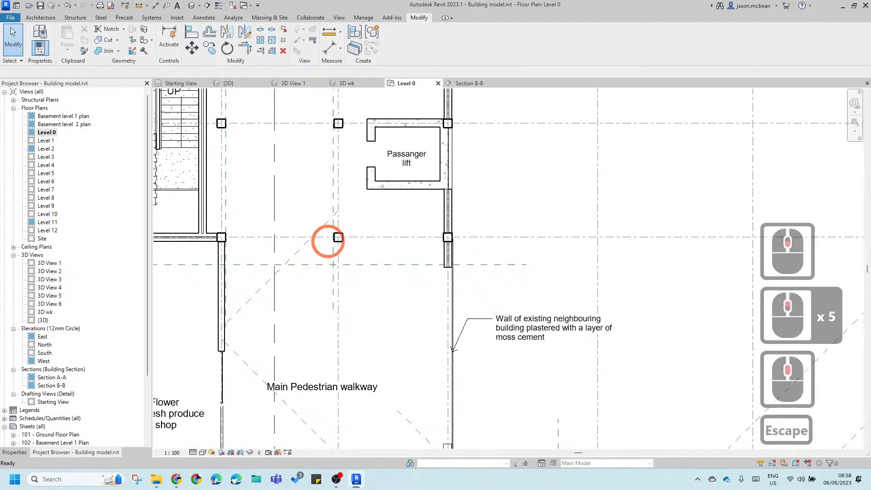
scroll(327, 241, "down", 7)
scroll(298, 178, "up", 6)
key("Escape")
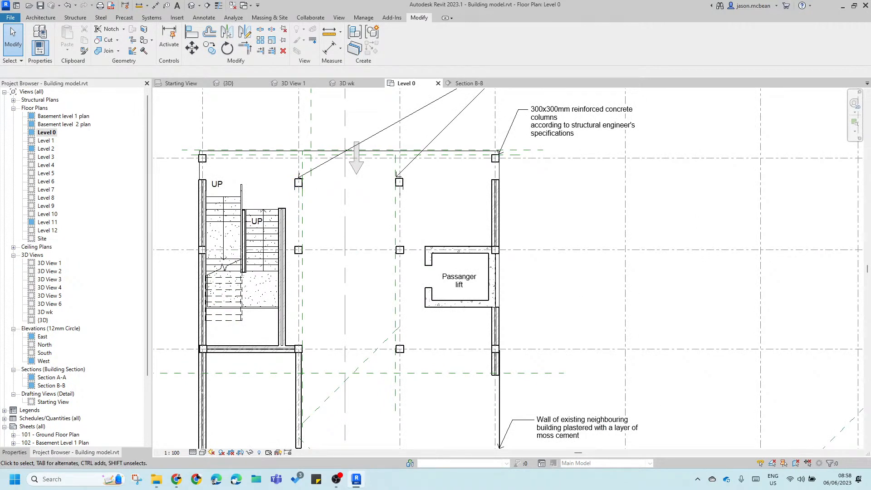
Step: Switch to the 3D wk view and reset its temporary hide/isolate
double_click(346, 83)
scroll(426, 274, "down", 4)
middle_click_drag(426, 273, 305, 416, "shift")
left_click(268, 453)
left_click(277, 444)
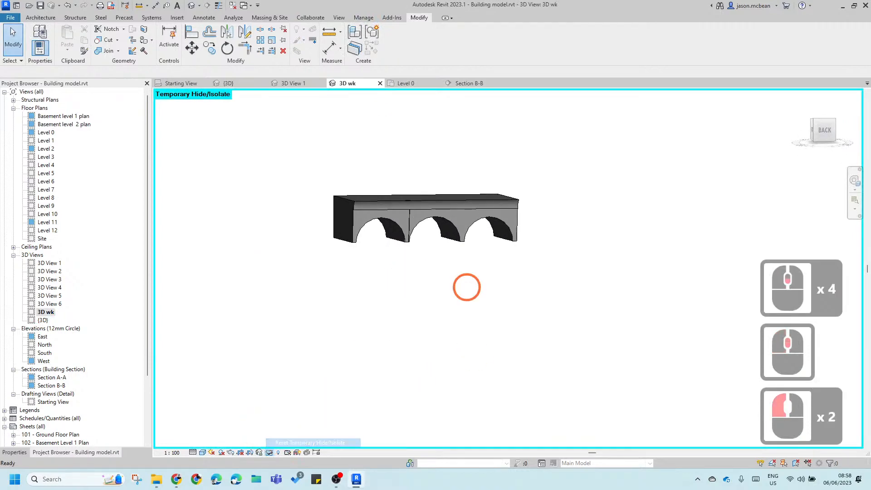
Step: Examine how the vault's arches meet the inclined and corner columns in the 3D wk view
middle_click_drag(428, 324, 497, 343, "shift")
scroll(369, 292, "up", 9)
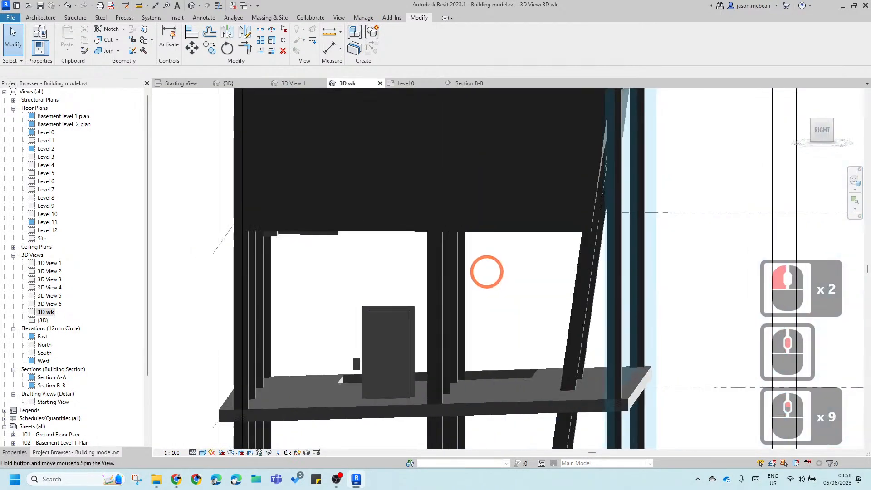
middle_click_drag(486, 272, 371, 313, "shift")
scroll(480, 245, "down", 4)
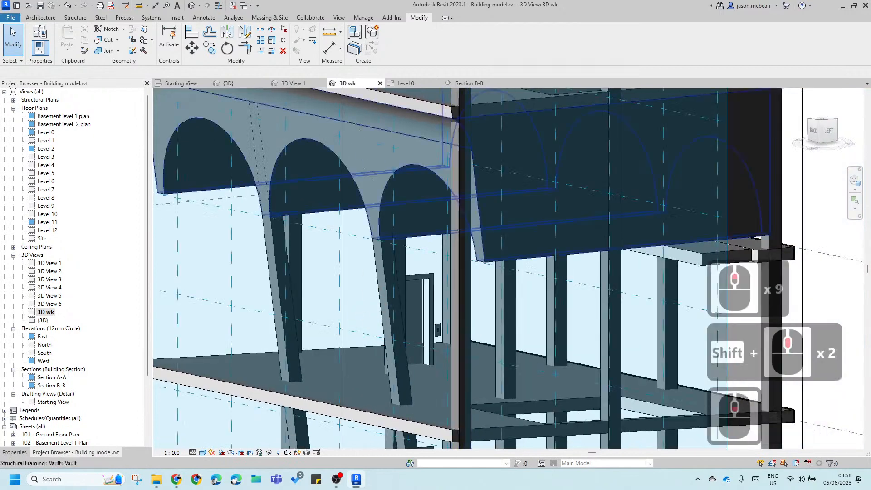
scroll(323, 214, "up", 6)
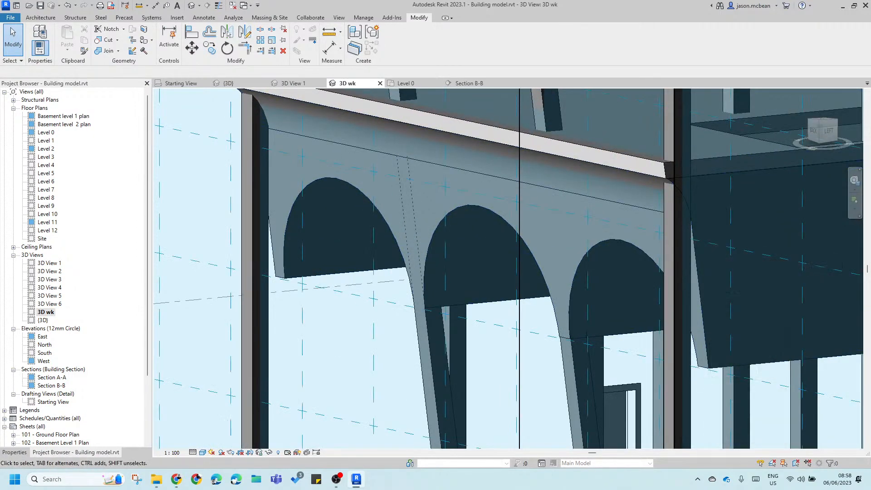
scroll(340, 259, "down", 2)
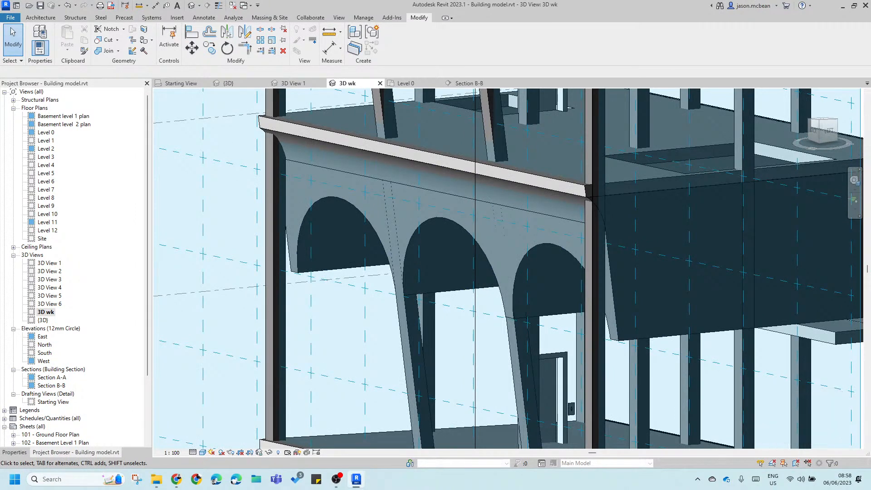
scroll(452, 284, "down", 6)
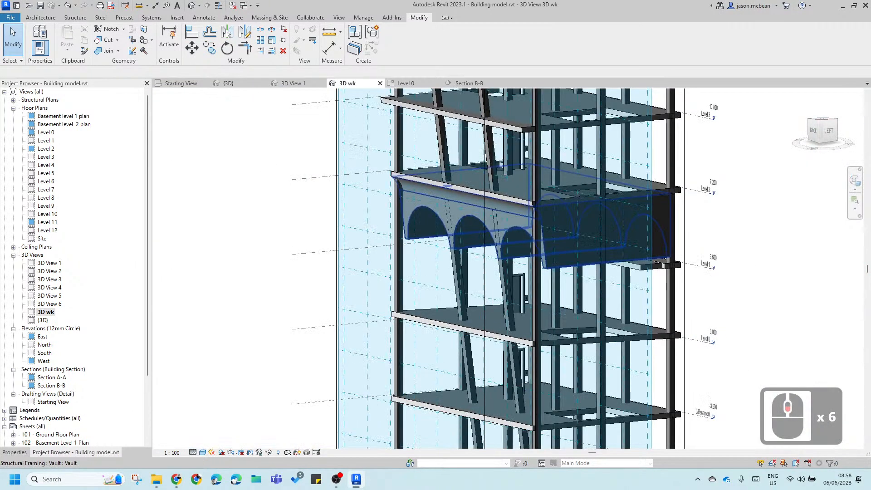
Step: Open the Vault structural framing model for in-place editing
left_click(452, 284)
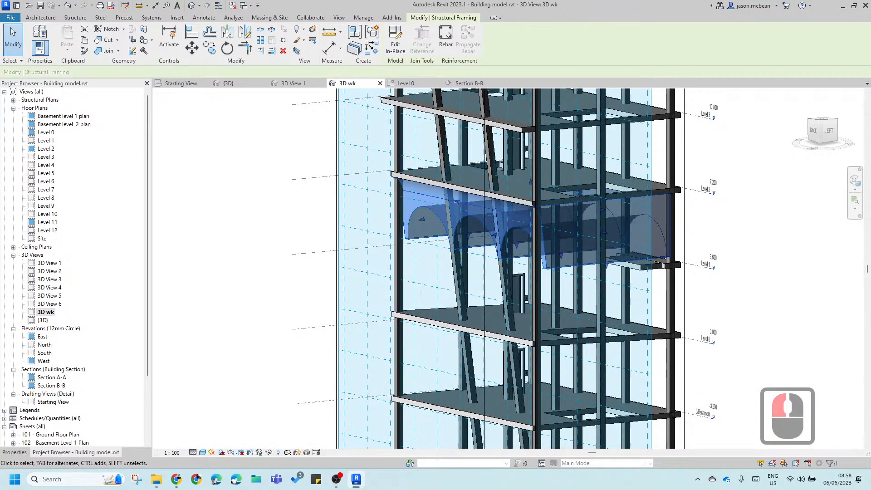
scroll(455, 320, "down", 2)
middle_click_drag(456, 320, 419, 317, "shift")
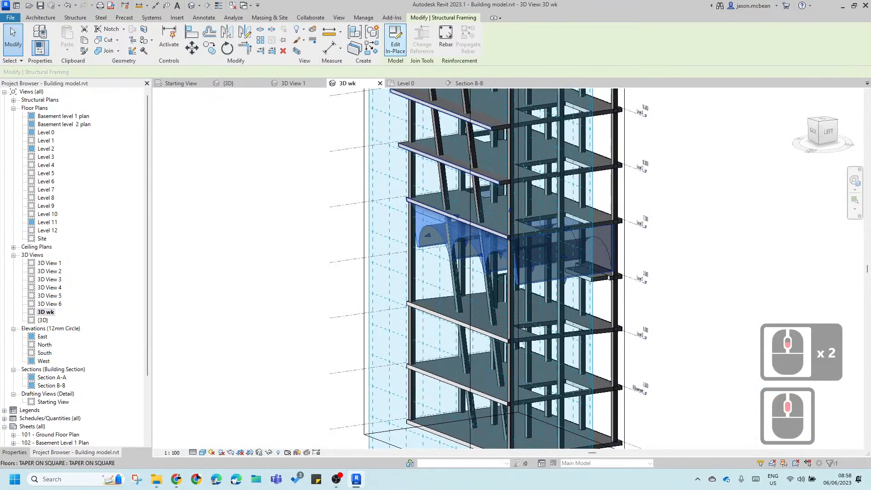
left_click(395, 44)
middle_click_drag(458, 282, 414, 247, "shift")
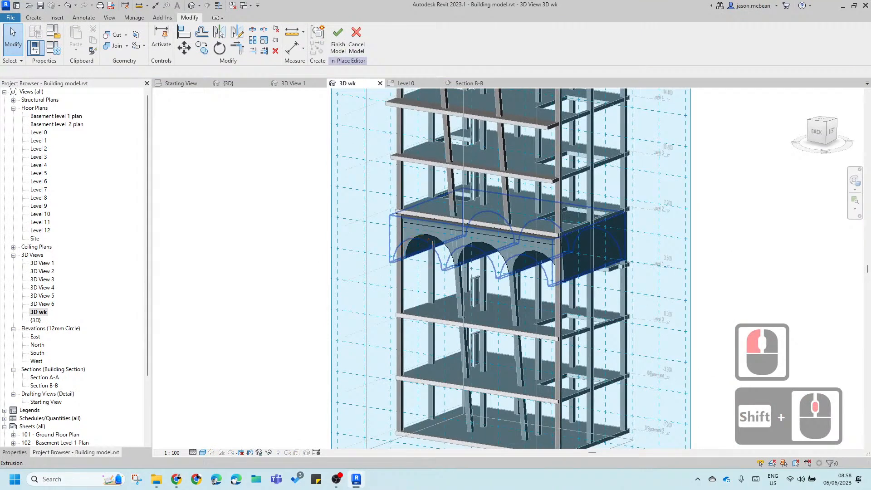
left_click(383, 295)
scroll(346, 257, "up", 9)
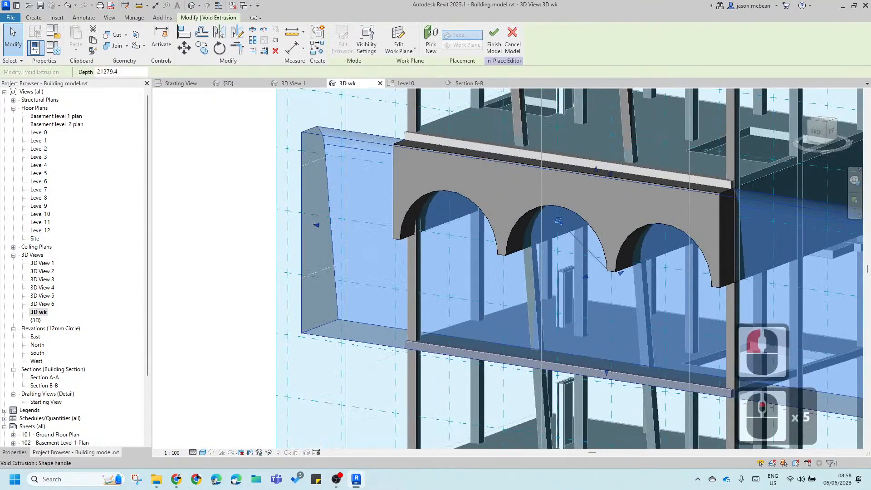
key("a")
key("l")
scroll(430, 349, "up", 3)
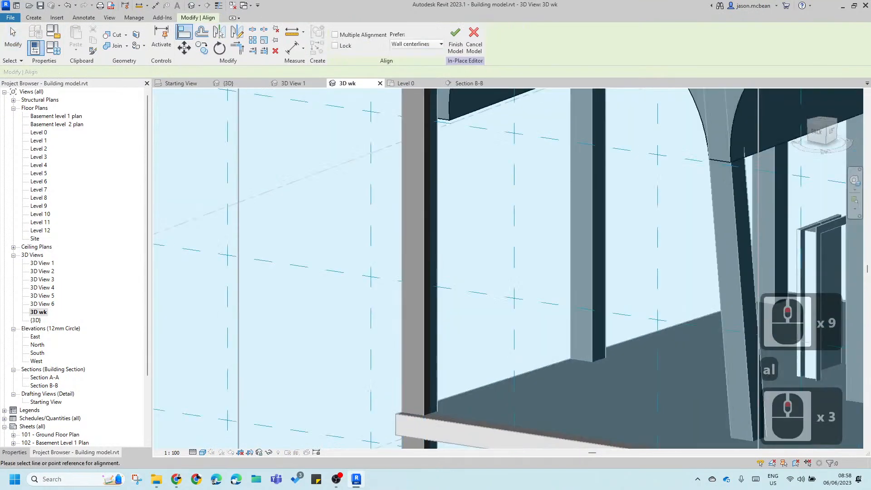
left_click(344, 272)
scroll(344, 272, "down", 15)
key("Escape")
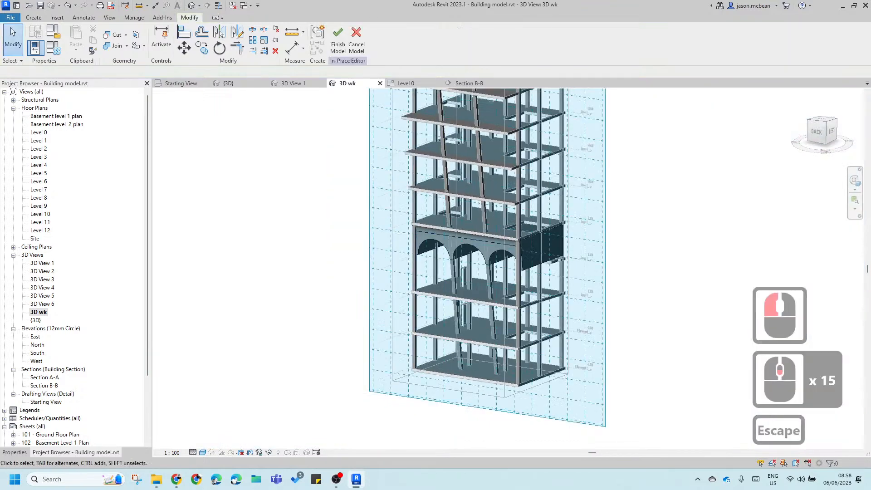
Step: Uncut the void extrusion at the building's back face from the vault's solid geometry
left_click(419, 247)
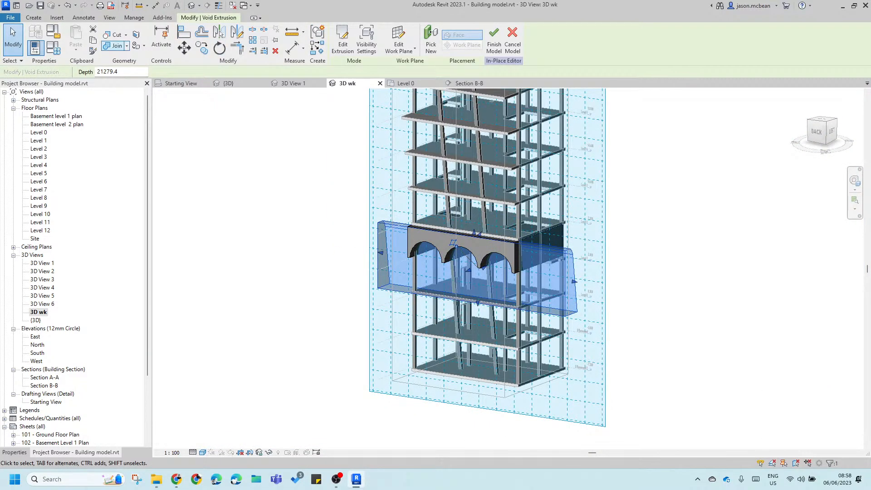
left_click(126, 35)
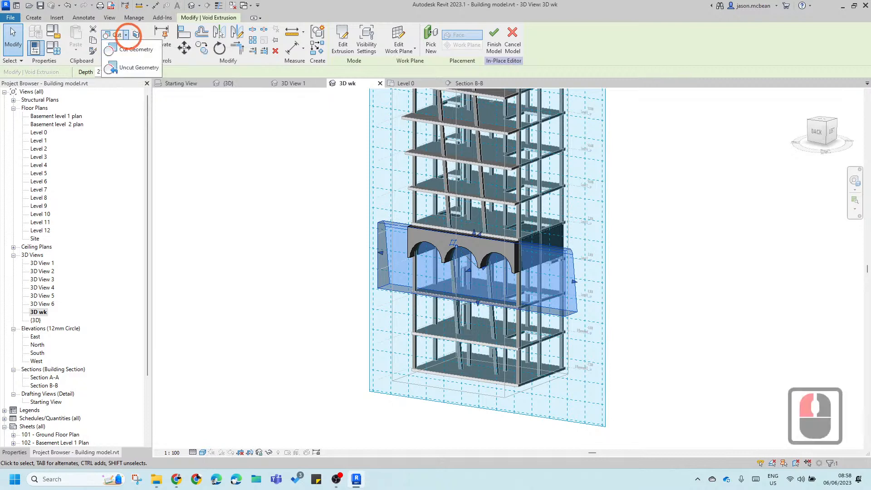
left_click(136, 67)
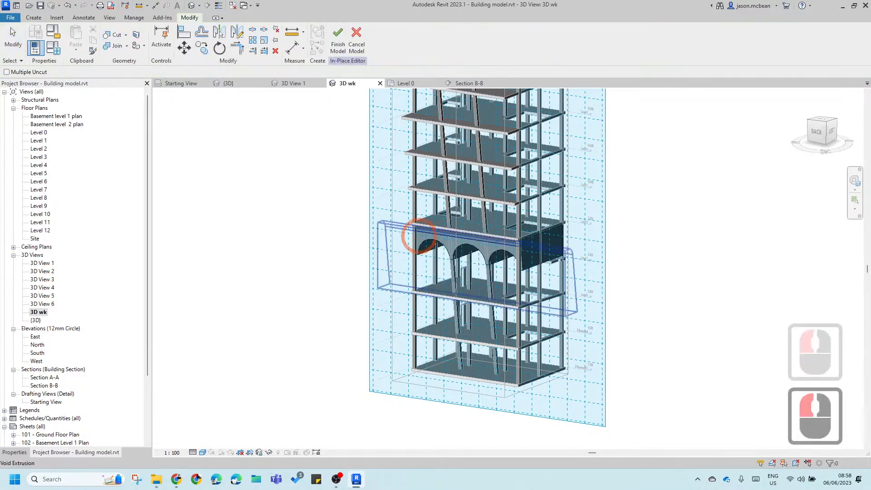
left_click(422, 247)
left_click(614, 331)
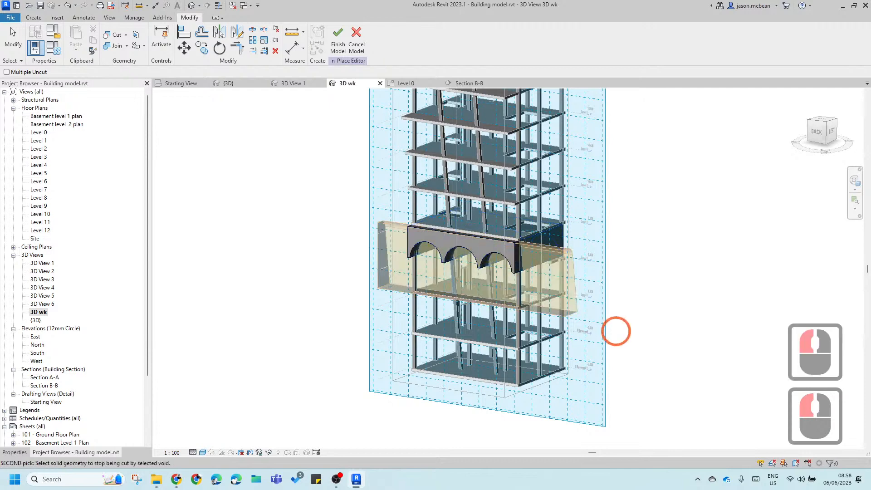
key("Escape")
Step: Align the void extrusion's protruding end face beside the first arch with the adjacent corner concrete column
scroll(368, 248, "up", 8)
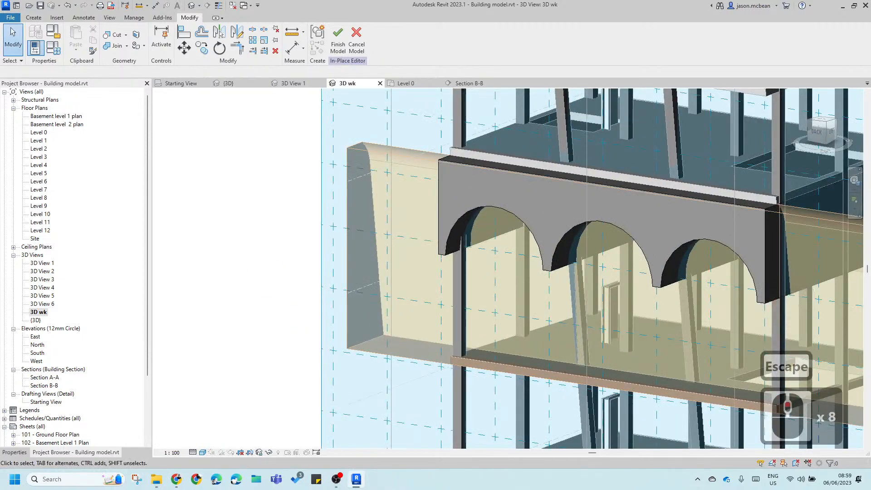
key("a")
key("l")
scroll(471, 333, "up", 6)
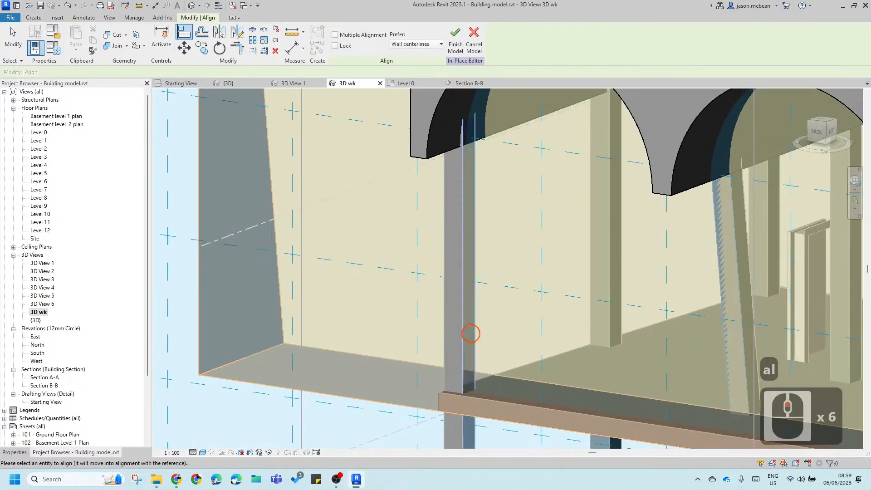
scroll(446, 272, "down", 6)
left_click(346, 220)
Step: Align the void extrusion's other protruding end face with the concrete corner column at the opposite end of the arches
scroll(333, 222, "down", 5)
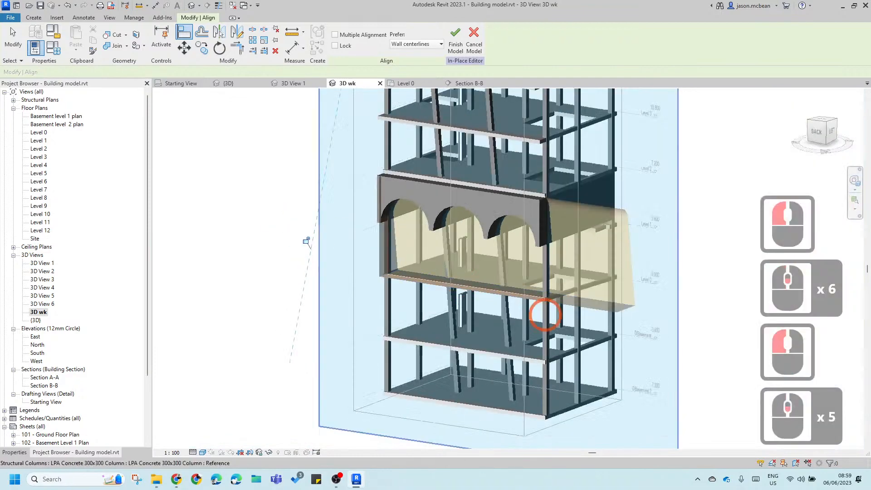
scroll(585, 297, "up", 4)
middle_click_drag(492, 297, 581, 306, "shift")
scroll(418, 254, "up", 7)
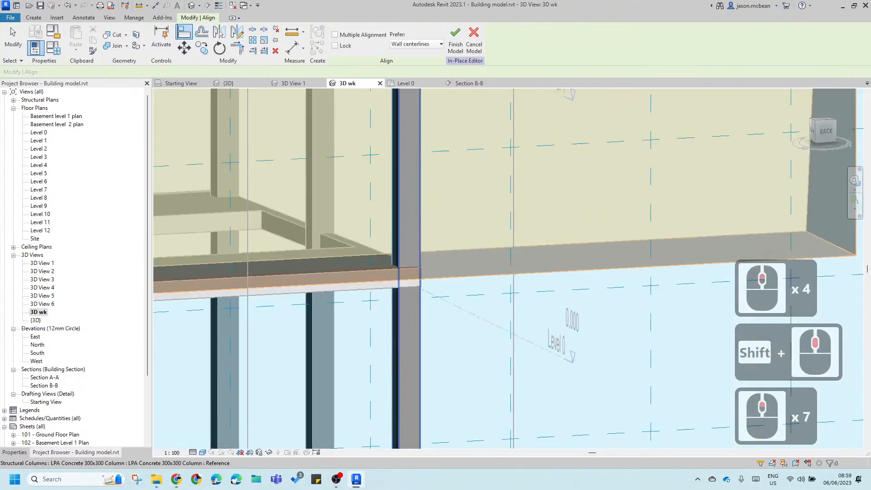
left_click(418, 272)
scroll(418, 272, "down", 6)
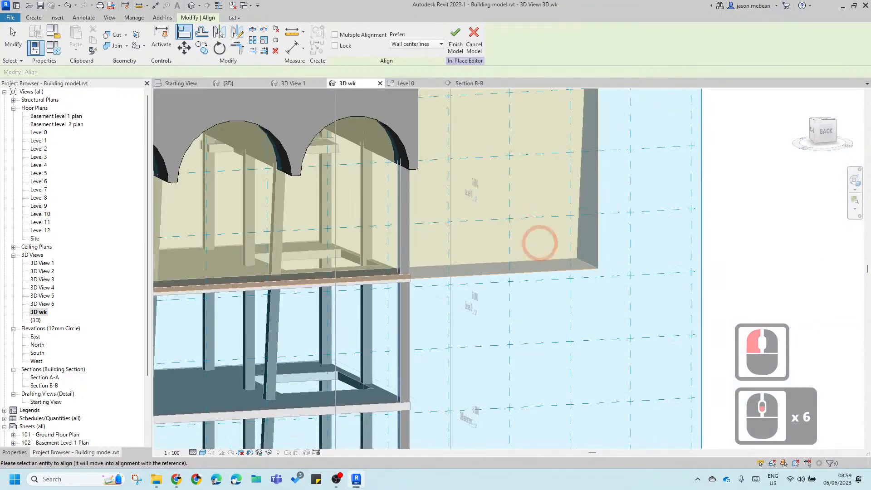
left_click(497, 245)
scroll(402, 292, "down", 3)
middle_click_drag(402, 292, 593, 359, "shift")
scroll(584, 194, "up", 4)
key("Escape")
key("Escape")
scroll(531, 340, "down", 5)
middle_click_drag(531, 340, 569, 322, "shift")
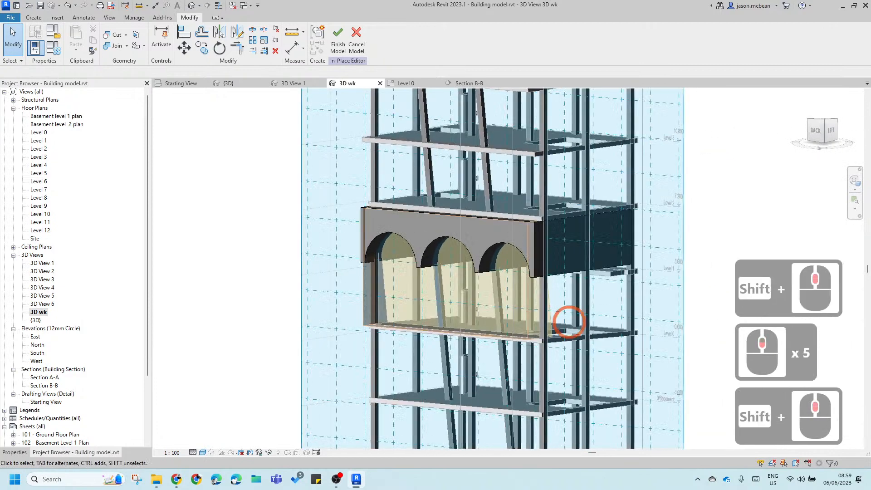
Step: Check how the void extrusion's two ends fit against the corner columns below the arches
scroll(569, 322, "up", 3)
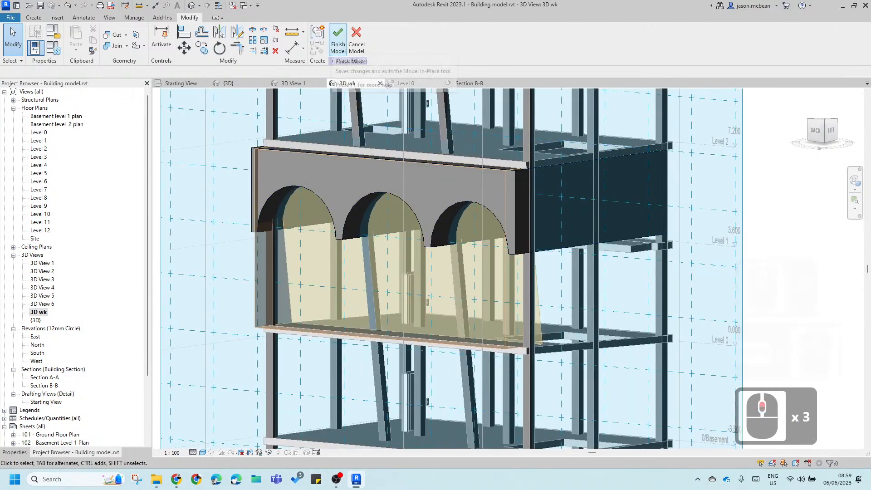
key("Escape")
middle_click_drag(290, 311, 353, 305, "shift")
scroll(394, 304, "up", 1)
scroll(398, 304, "down", 3)
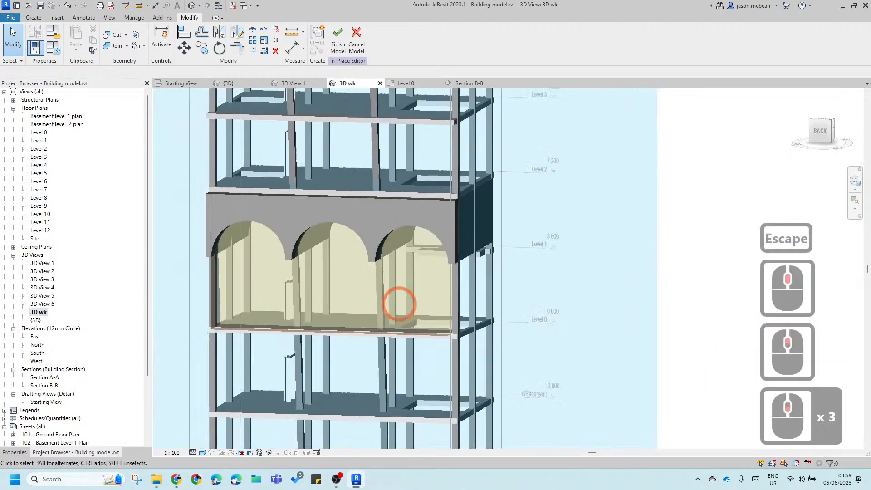
middle_click_drag(199, 301, 331, 309)
scroll(351, 283, "up", 4)
scroll(351, 273, "up", 2)
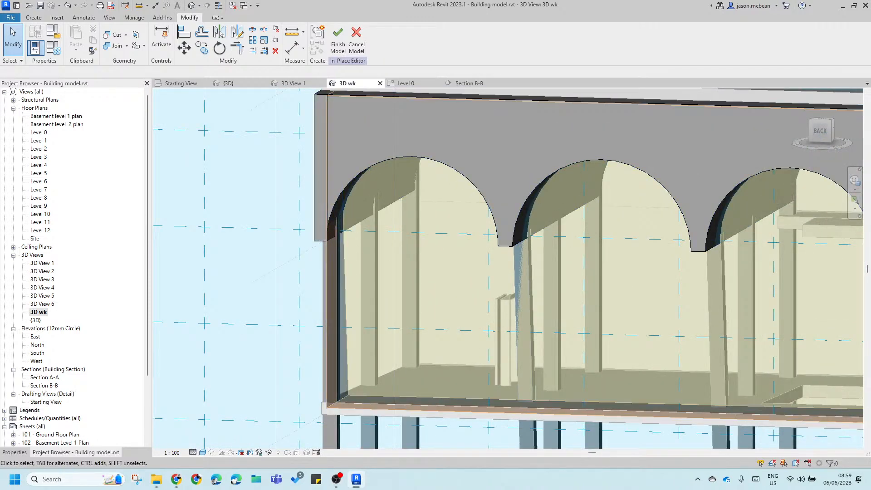
scroll(286, 244, "down", 3)
mouse_move(555, 290)
middle_mouse_down("shift")
mouse_move(527, 340)
mouse_move(567, 285)
middle_mouse_up("shift")
scroll(568, 284, "up", 3)
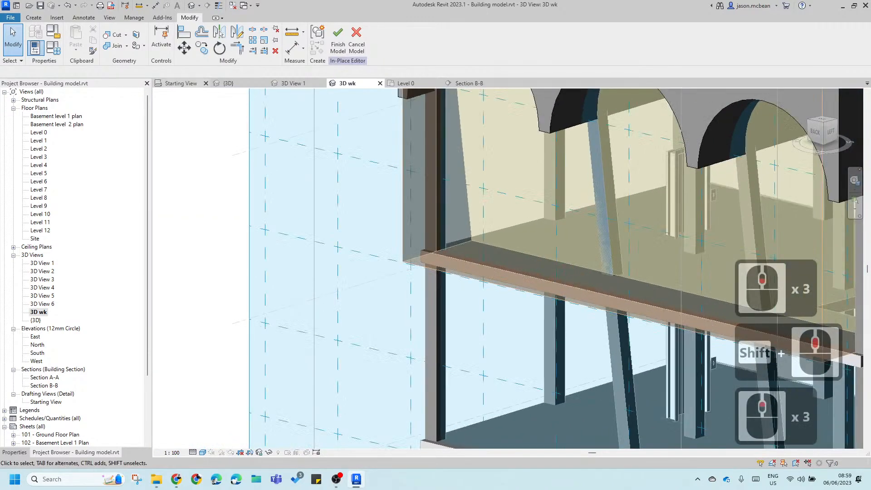
Step: Cut the vault's solid geometry with the void extrusion at the building's back face
left_click(115, 35)
left_click(424, 268)
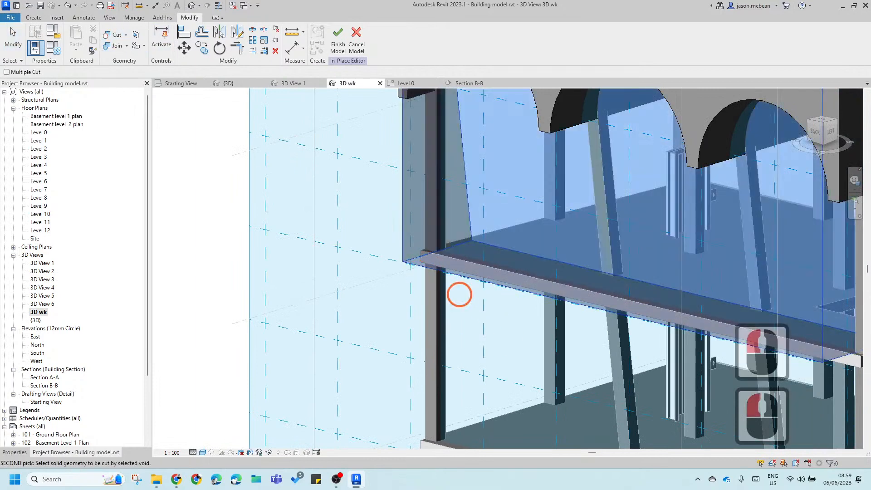
scroll(461, 283, "down", 2)
left_click(517, 166)
scroll(442, 222, "down", 5)
middle_click_drag(517, 293, 496, 253, "shift")
scroll(475, 213, "up", 7)
middle_click_drag(436, 176, 448, 227)
scroll(430, 176, "up", 4)
scroll(408, 197, "down", 4)
left_click(408, 198)
scroll(468, 166, "down", 5)
scroll(438, 226, "down", 3)
scroll(635, 191, "up", 1)
key("Escape")
scroll(685, 197, "up", 2)
key("Escape")
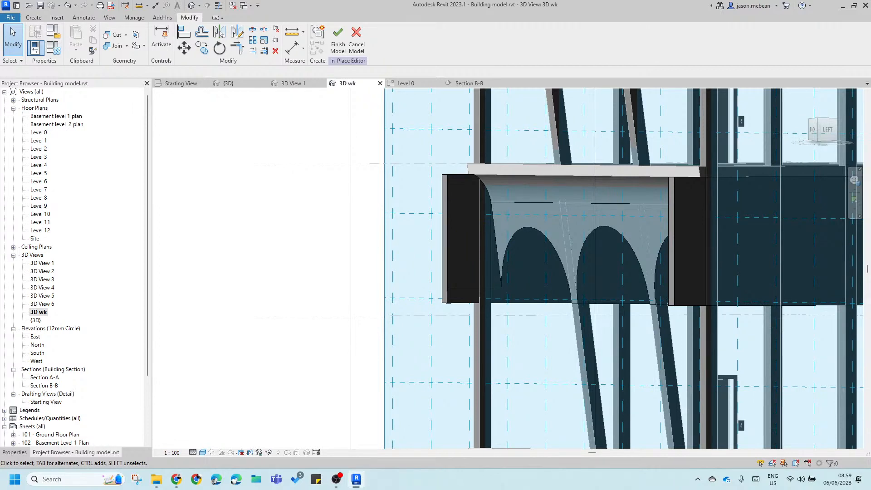
Step: Examine the cut vault's end pieces beside the corner columns from both sides of the building
scroll(455, 230, "down", 2)
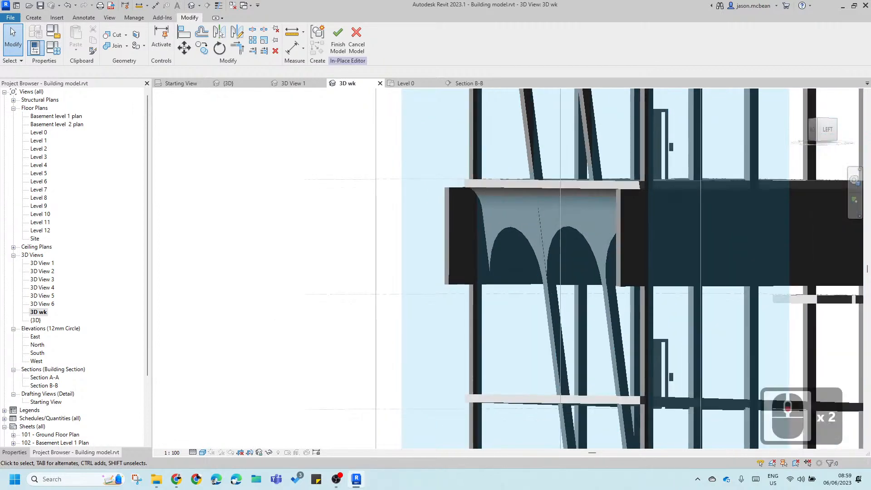
middle_click_drag(454, 230, 533, 321, "shift")
scroll(522, 320, "up", 7)
middle_click_drag(389, 319, 321, 282, "shift")
scroll(478, 295, "down", 5)
scroll(320, 282, "up", 7)
scroll(272, 241, "down", 6)
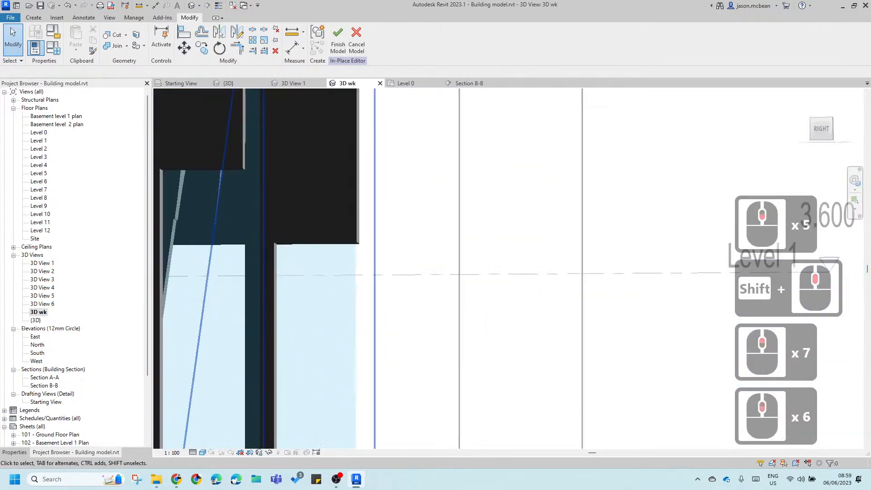
middle_click_drag(276, 258, 605, 307, "shift")
scroll(404, 298, "down", 5)
scroll(604, 307, "up", 6)
scroll(604, 307, "up", 2)
scroll(509, 307, "down", 9)
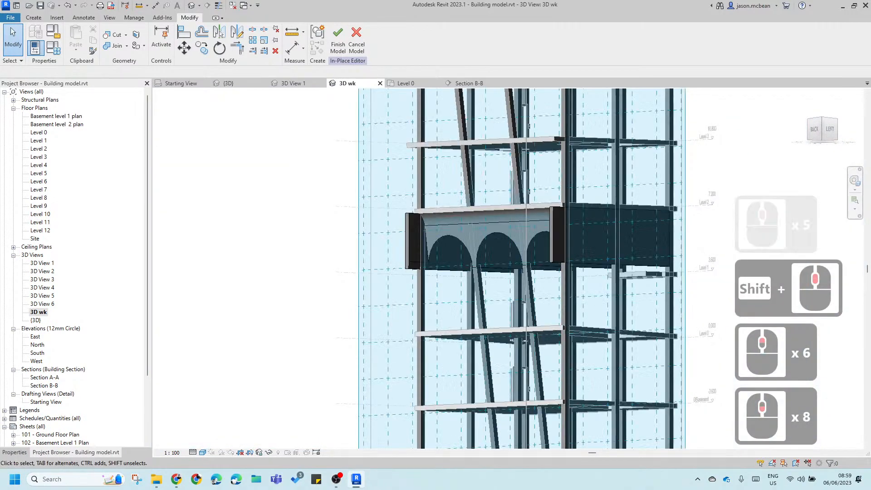
Step: Examine how the cut arches run down into the inclined columns and meet the corner columns at Level 1
middle_click_drag(509, 307, 507, 308, "shift")
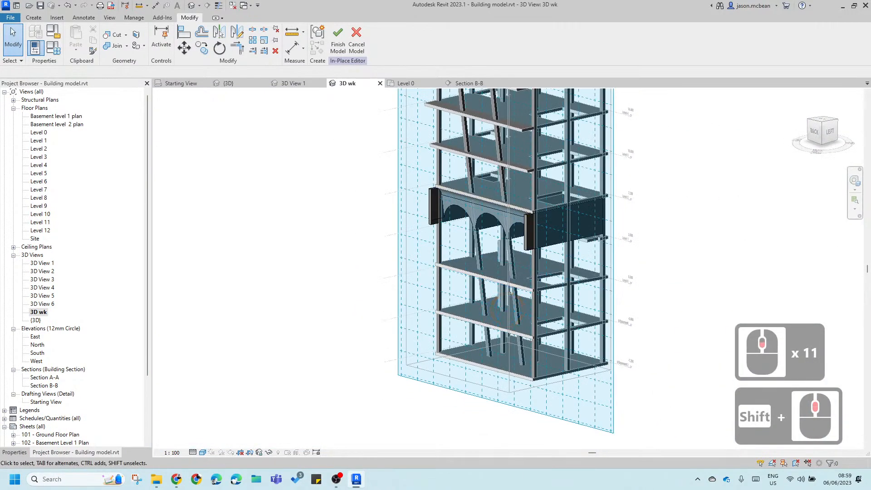
scroll(503, 306, "up", 9)
scroll(489, 287, "down", 3)
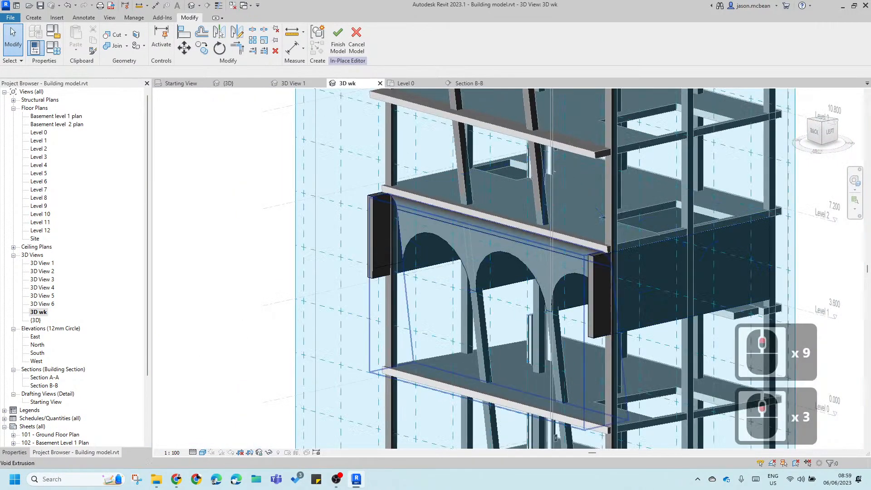
middle_click_drag(489, 287, 526, 298, "shift")
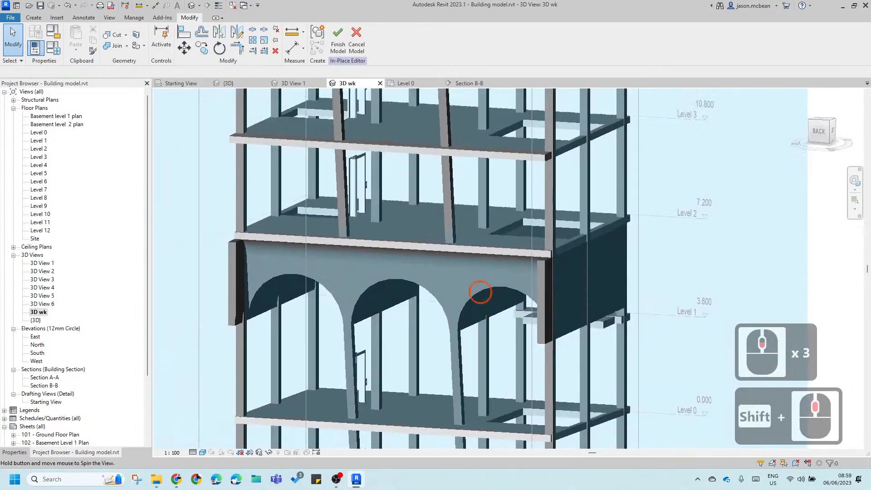
middle_click_drag(417, 352, 481, 225)
scroll(453, 243, "up", 7)
middle_click_drag(438, 285, 458, 290, "shift")
middle_click_drag(381, 306, 578, 265)
scroll(440, 201, "down", 5)
middle_click_drag(495, 296, 503, 295, "shift")
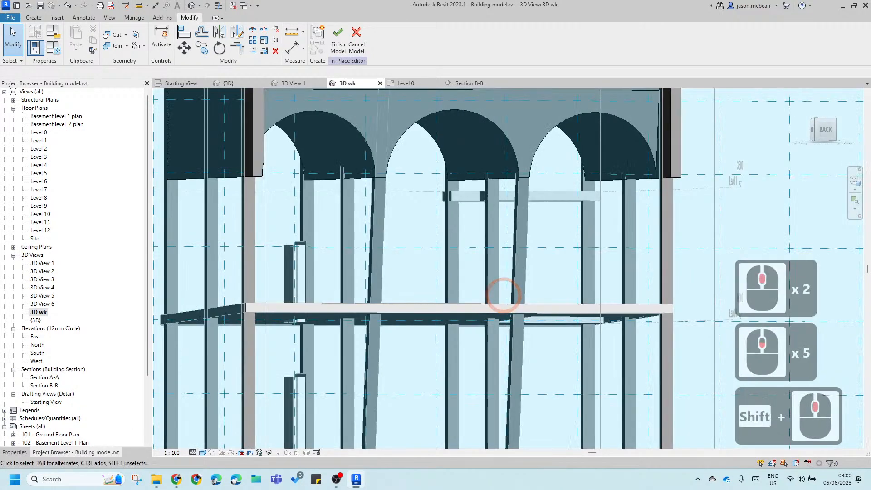
scroll(454, 168, "up", 5)
middle_click_drag(447, 190, 448, 249)
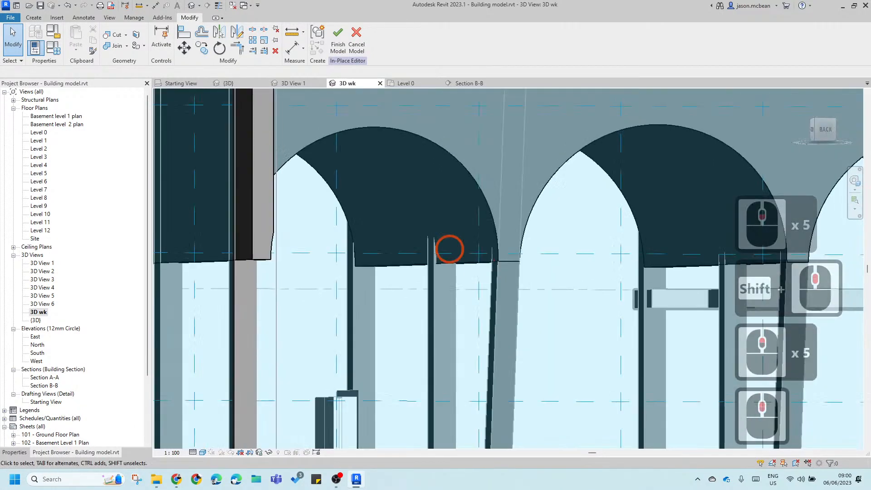
scroll(501, 284, "up", 5)
scroll(501, 284, "down", 7)
scroll(568, 327, "up", 2)
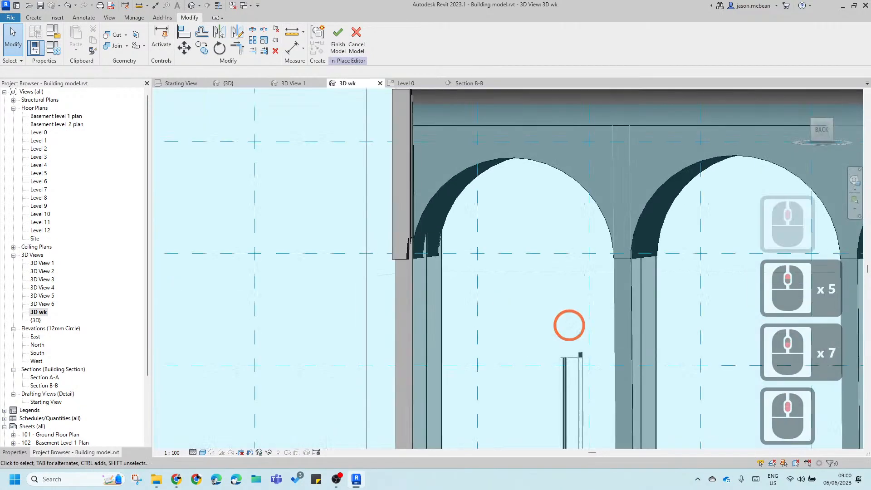
scroll(362, 240, "up", 4)
scroll(358, 247, "down", 2)
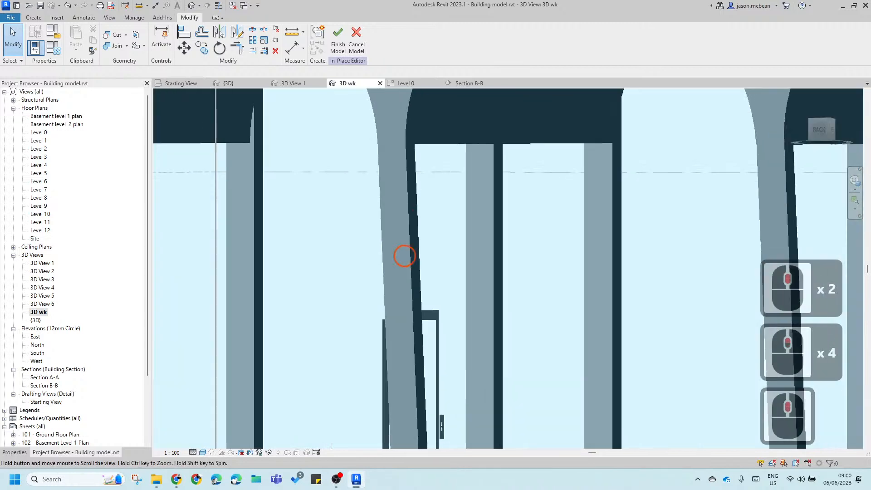
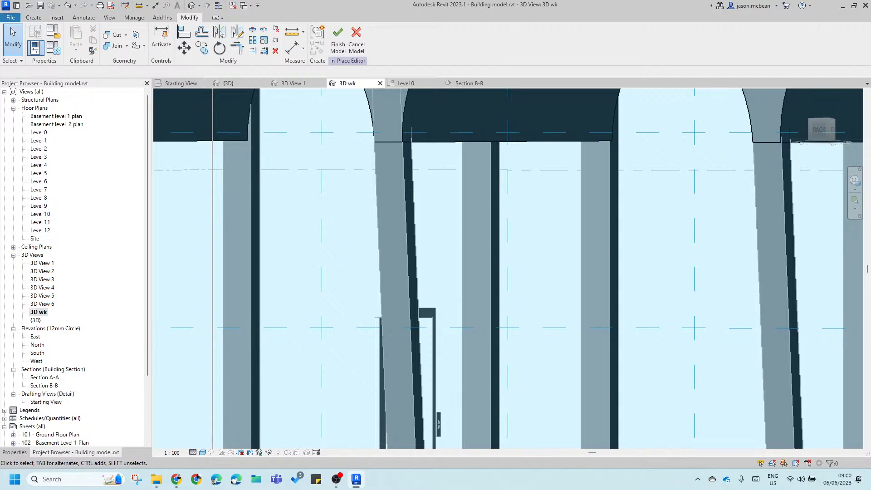
scroll(454, 293, "down", 8)
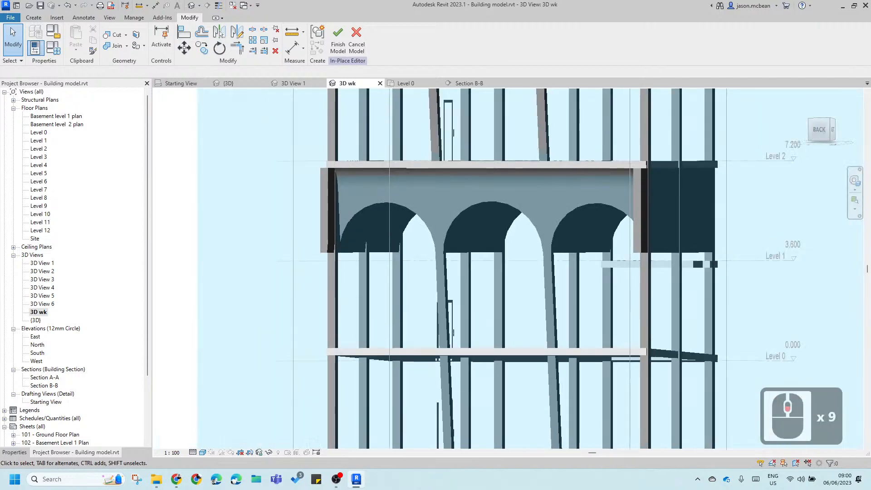
middle_click_drag(454, 293, 565, 383, "shift")
scroll(501, 336, "up", 3)
scroll(500, 336, "down", 7)
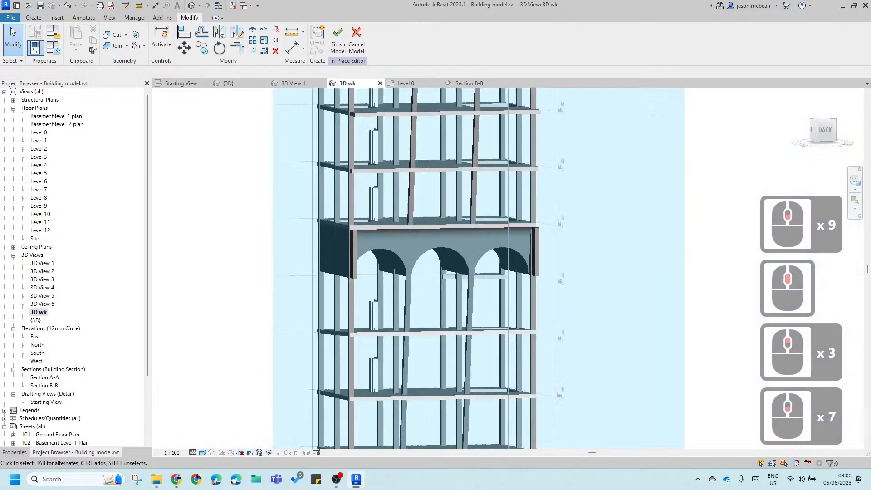
Step: Stretch the vault extrusion's front end outward beyond the building's front slab edge
middle_click_drag(499, 354, 399, 315, "shift")
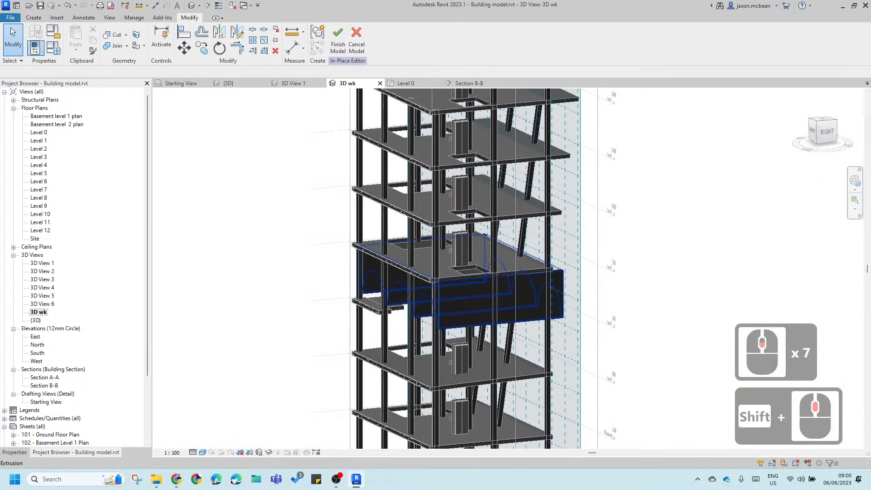
left_click(395, 315)
left_click_drag(398, 287, 341, 296)
left_click(729, 307)
middle_click_drag(729, 307, 627, 302, "shift")
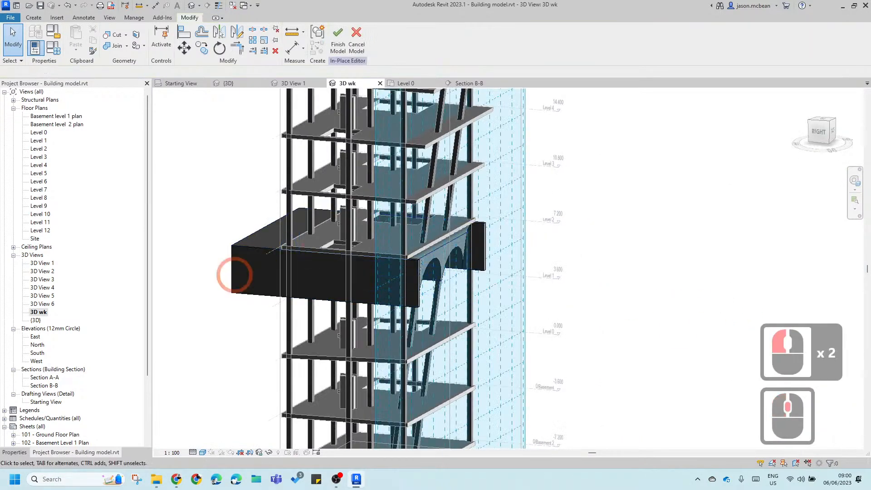
Step: Check the extended vault from several sides and finish the in-place model
scroll(273, 232, "down", 3)
middle_click_drag(273, 240, 464, 270, "shift")
middle_click_drag(527, 286, 457, 282)
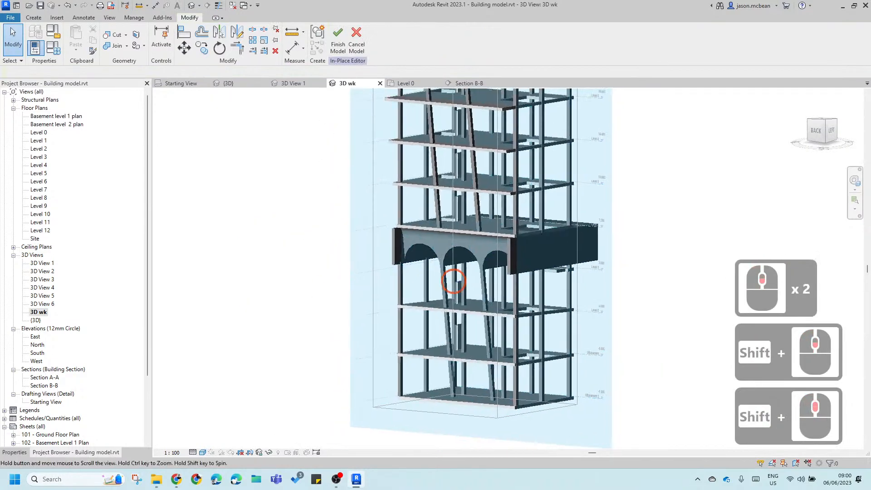
scroll(505, 257, "up", 5)
scroll(535, 259, "down", 4)
middle_click_drag(535, 259, 311, 227, "shift")
scroll(311, 227, "down", 3)
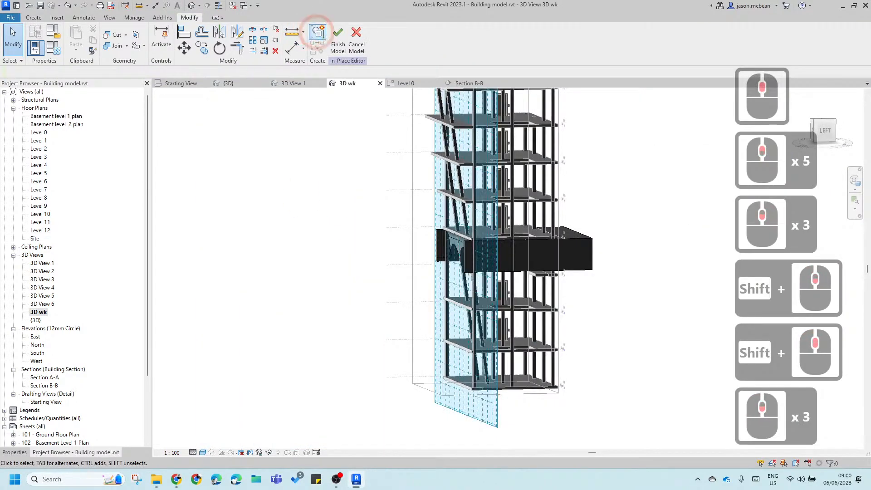
left_click(338, 38)
Step: Extend the 3D view's section box outward at the building's front so it no longer clips the vault
left_click(567, 250)
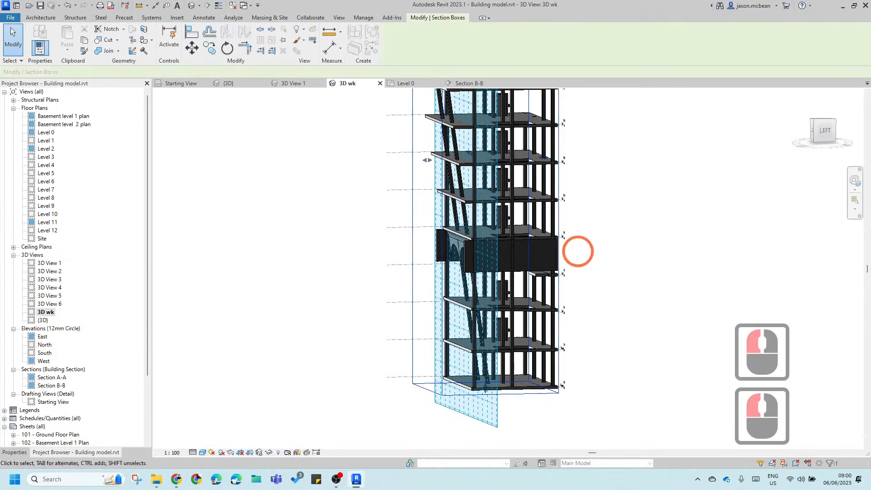
middle_click_drag(614, 272, 552, 268, "shift")
scroll(552, 268, "up", 7)
scroll(497, 227, "down", 4)
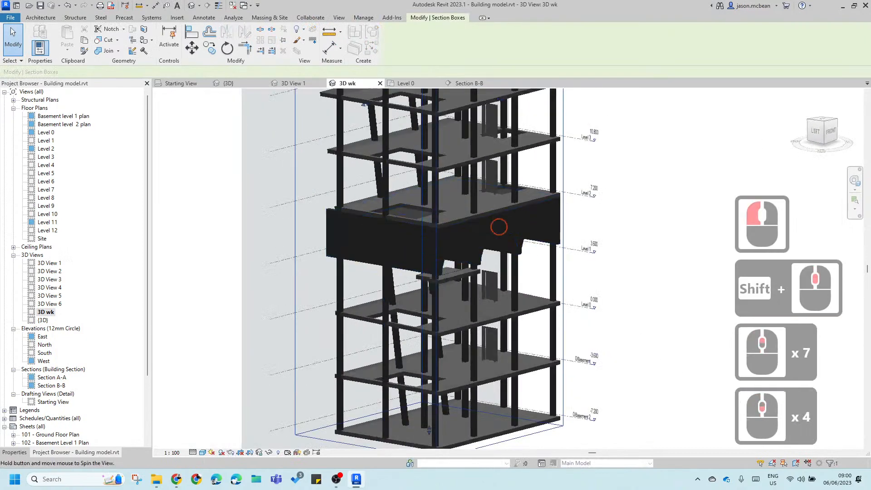
middle_click_drag(498, 228, 509, 288)
scroll(453, 254, "down", 7)
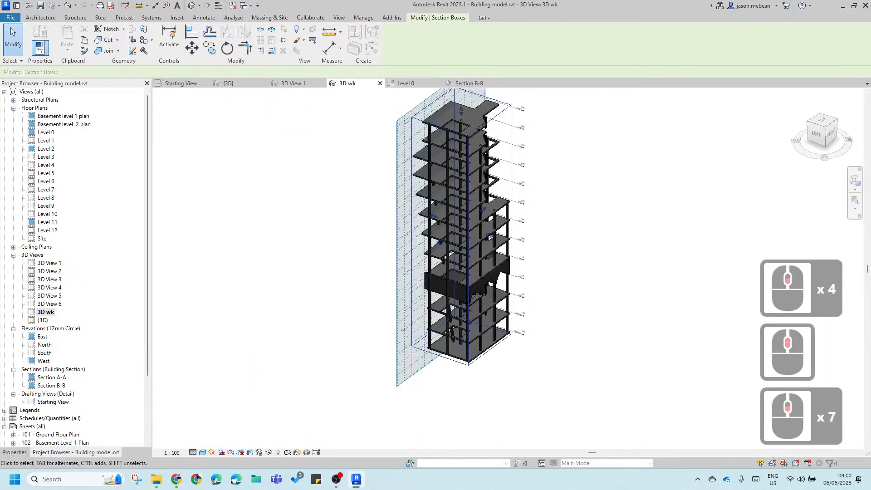
scroll(453, 254, "up", 3)
left_click_drag(493, 250, 598, 311)
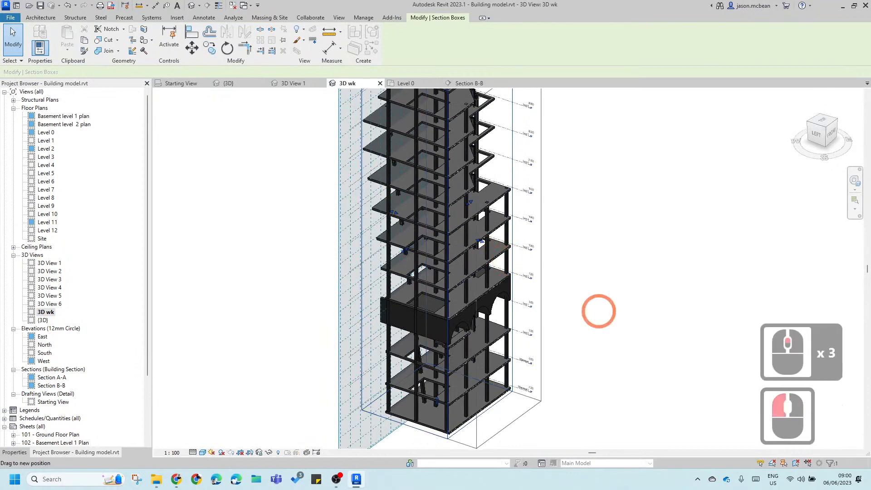
scroll(468, 352, "up", 5)
middle_click_drag(506, 300, 413, 277, "shift")
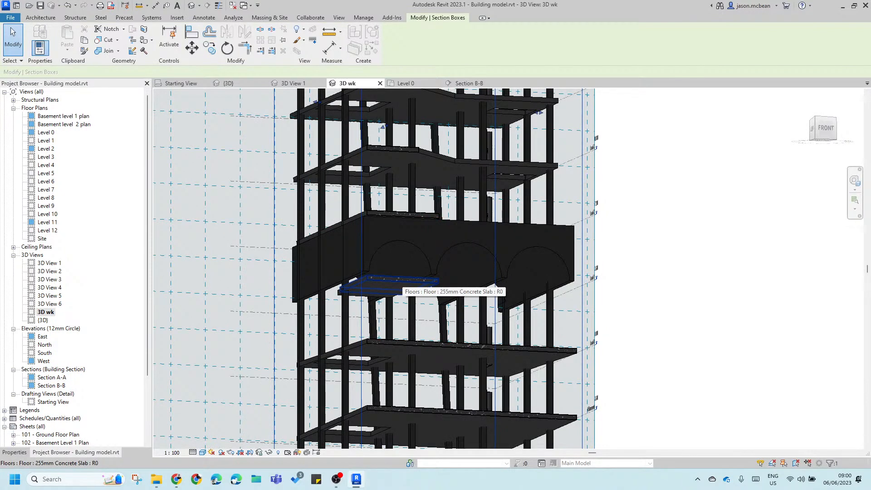
key("g")
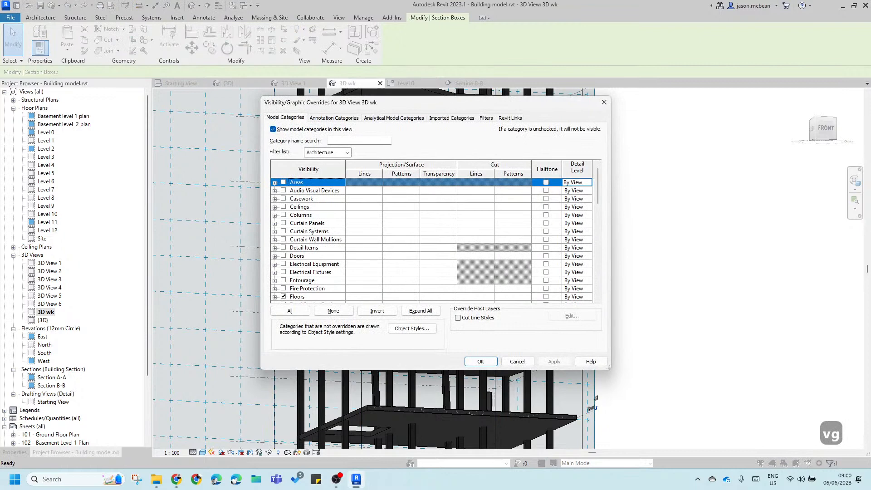
left_click(293, 311)
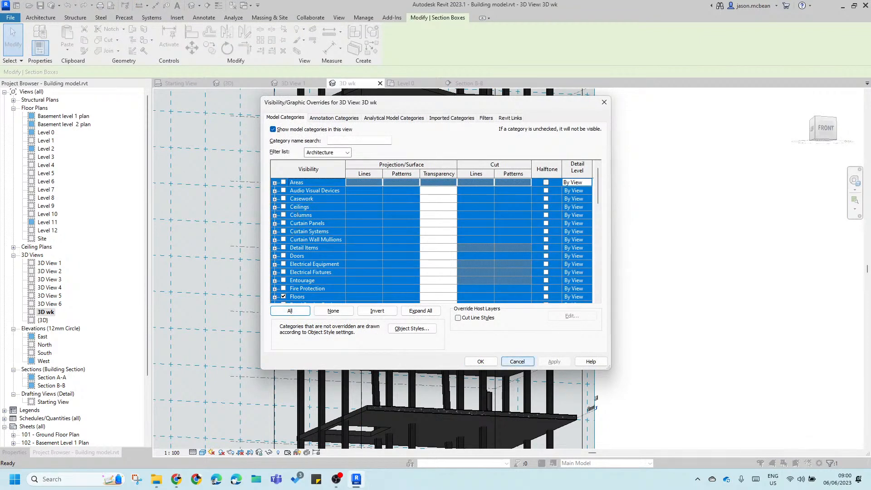
left_click(517, 362)
left_click(716, 314)
Step: Set the 3D wk view's visual style to Hidden Line
scroll(517, 275, "down", 6)
middle_click_drag(651, 283, 572, 362, "shift")
left_click(203, 452)
left_click(235, 414)
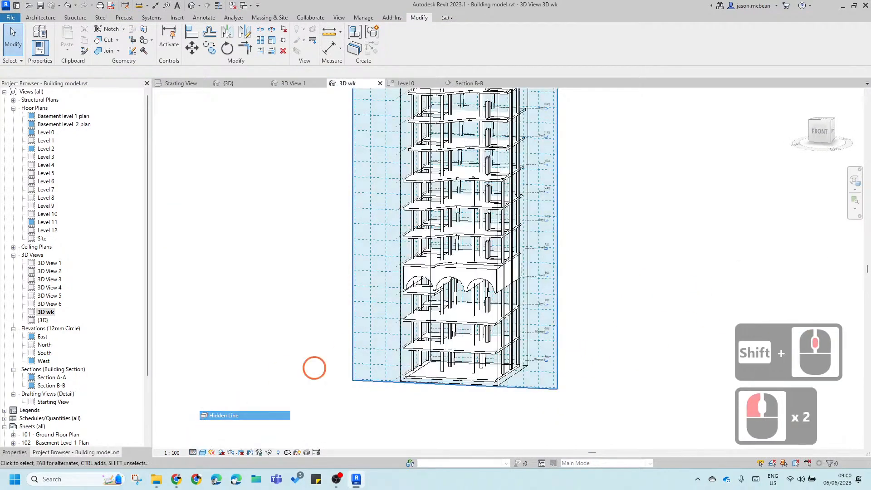
Step: Switch the 3D wk view to perspective with the arched vault shown close up from the front corner
scroll(480, 307, "up", 5)
middle_click_drag(526, 370, 404, 282, "shift")
scroll(408, 213, "up", 4)
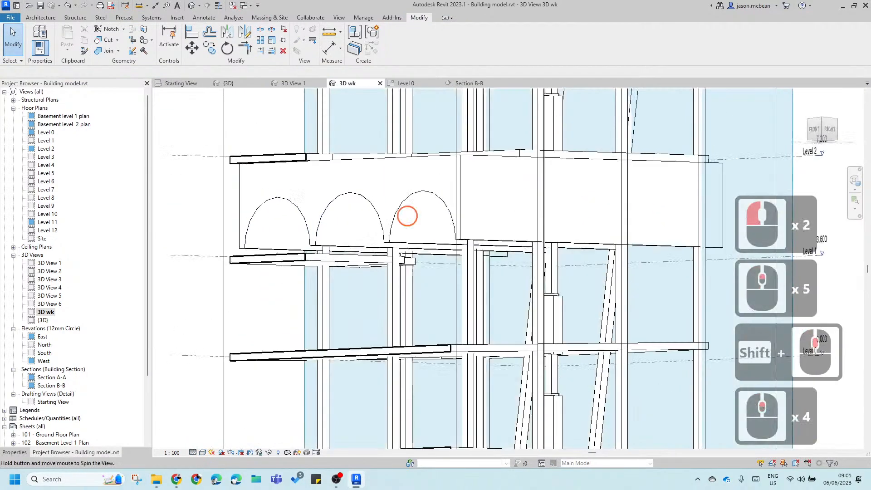
middle_click_drag(408, 213, 375, 266, "shift")
scroll(503, 267, "down", 3)
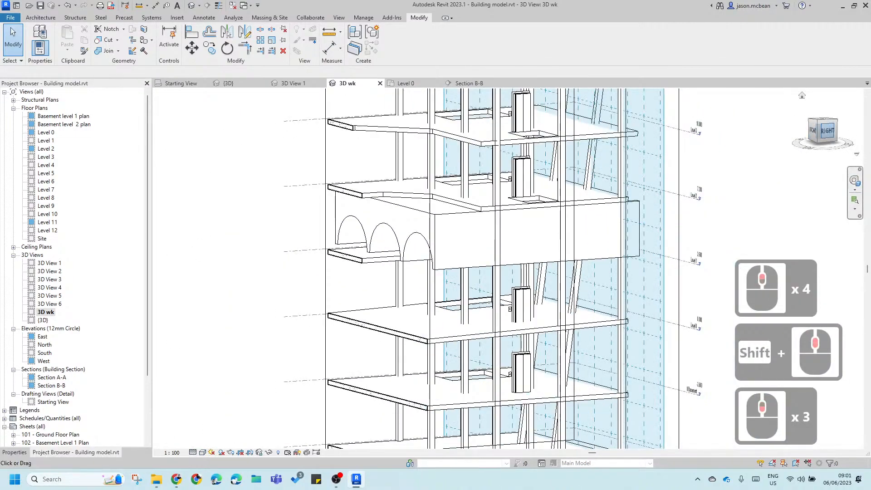
right_click(811, 129)
left_click(787, 171)
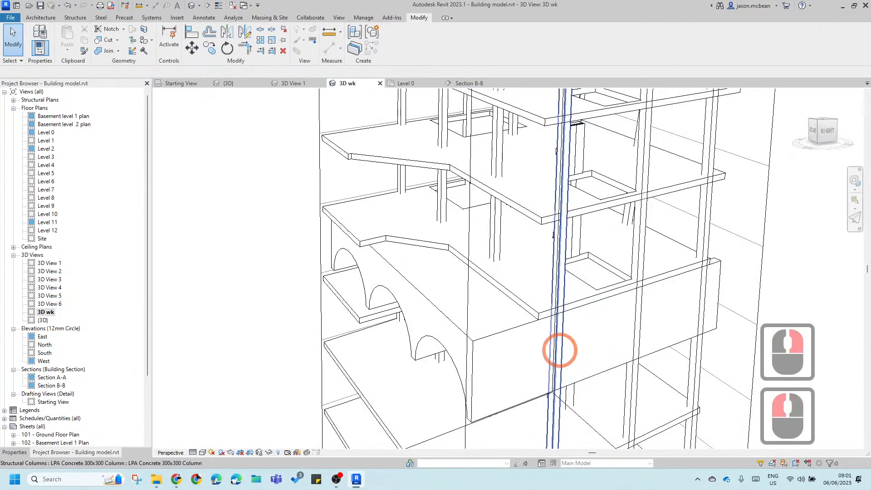
Step: Examine the vault in perspective from below and behind, checking how its arches meet the columns and slab edges
middle_click_drag(559, 350, 563, 295, "shift")
left_click(671, 332)
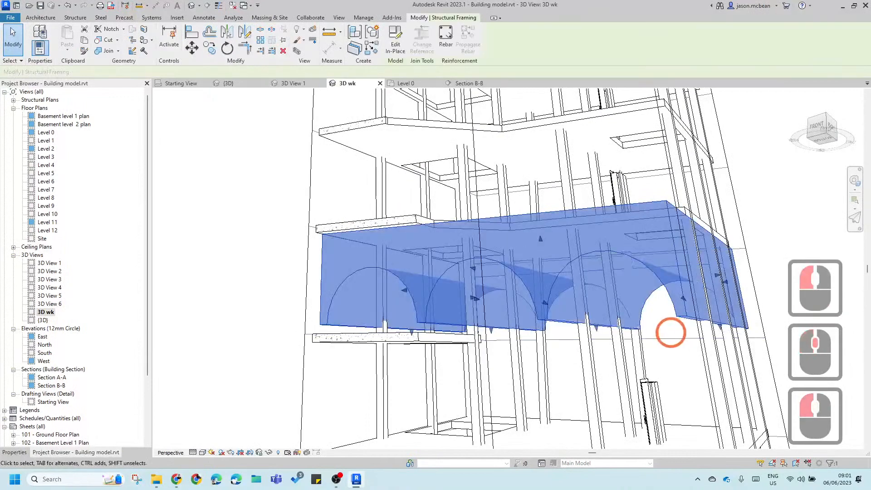
middle_click_drag(671, 332, 331, 334, "shift")
scroll(602, 324, "down", 4)
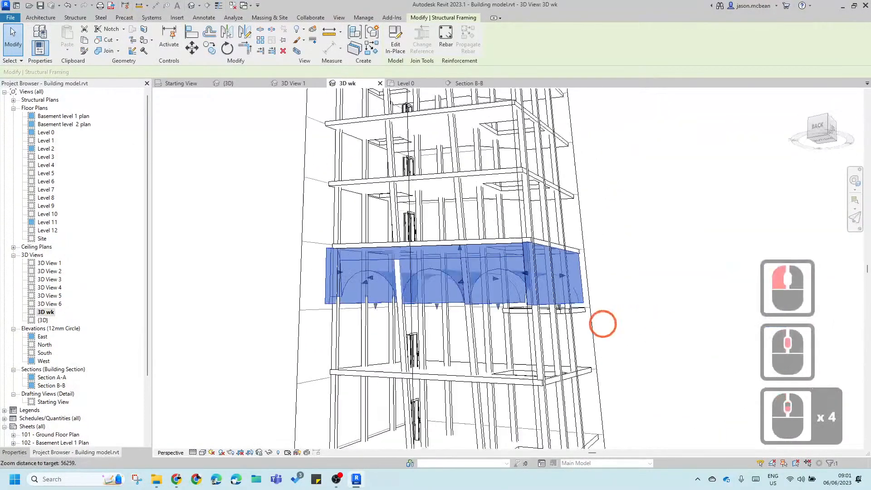
middle_click_drag(602, 324, 680, 288, "shift")
left_click(642, 301)
scroll(641, 301, "up", 3)
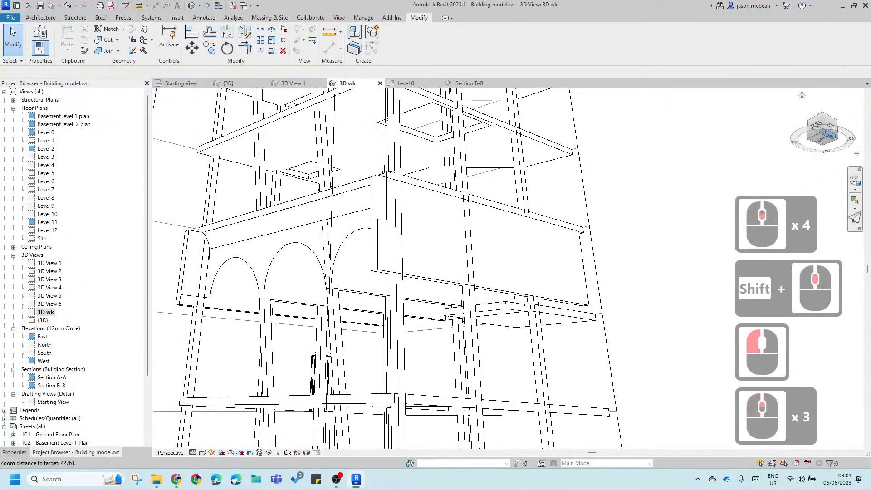
scroll(603, 227, "down", 3)
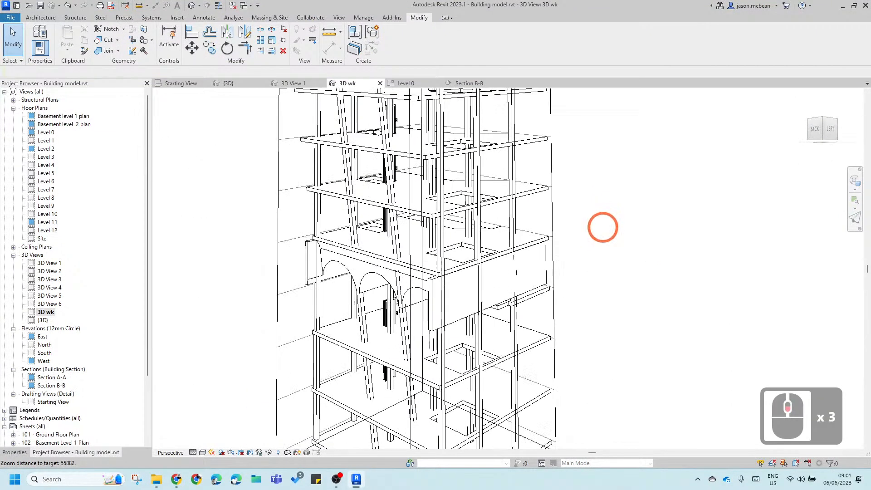
Step: Return the 3D wk view to orthographic projection, viewing the vault from the building's back left corner
middle_click_drag(602, 227, 681, 195, "shift")
right_click(820, 122)
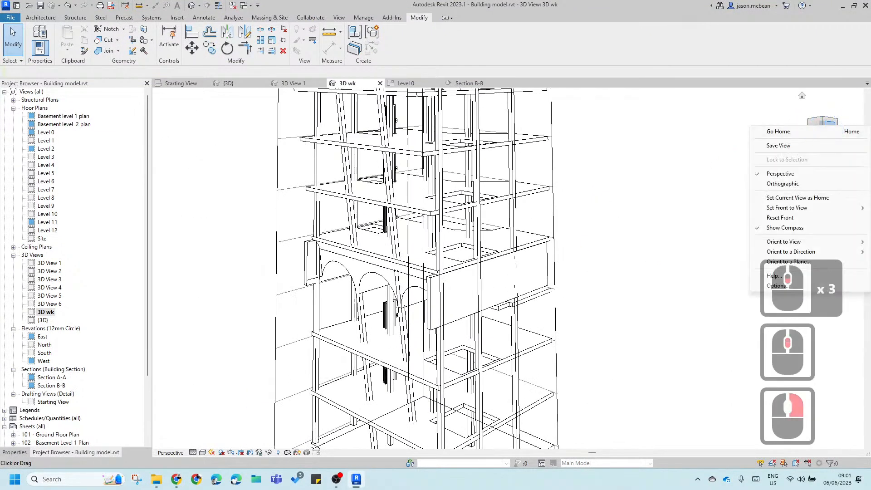
left_click(782, 183)
left_click(533, 244)
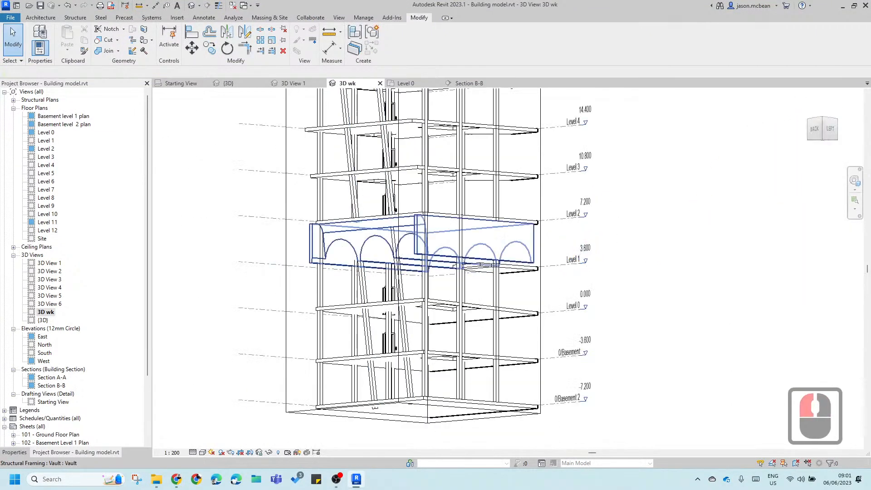
scroll(366, 256, "up", 3)
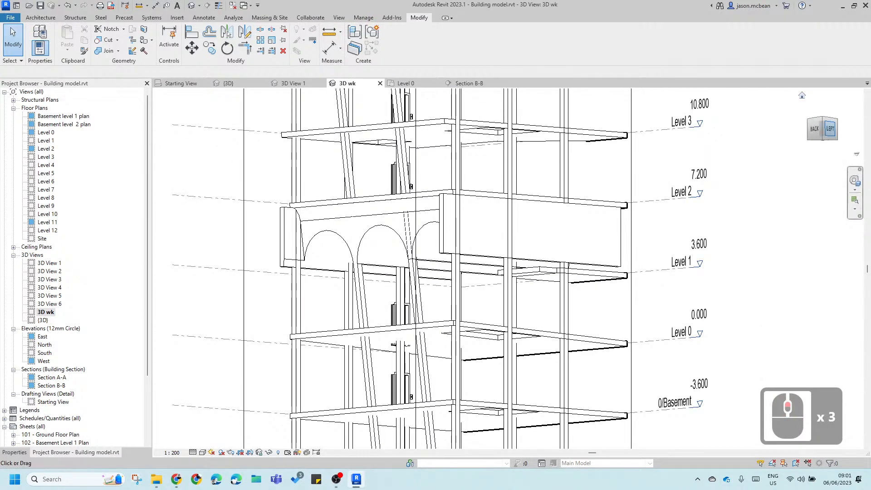
right_click(822, 129)
left_click(674, 307)
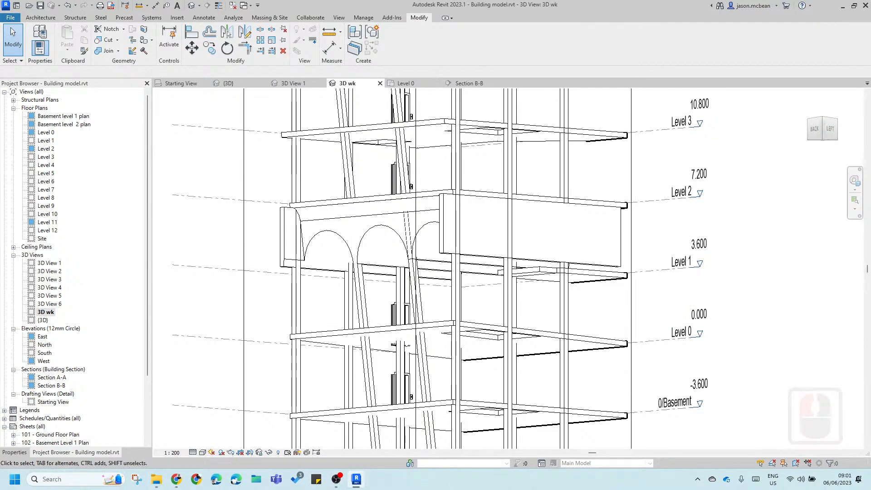
Step: Open the vault for in-place editing and show the Level 0 plan around the main pedestrian walkway
scroll(524, 347, "up", 5)
middle_click_drag(356, 303, 177, 263, "shift")
scroll(393, 282, "down", 3)
scroll(405, 235, "down", 4)
scroll(371, 223, "down", 1)
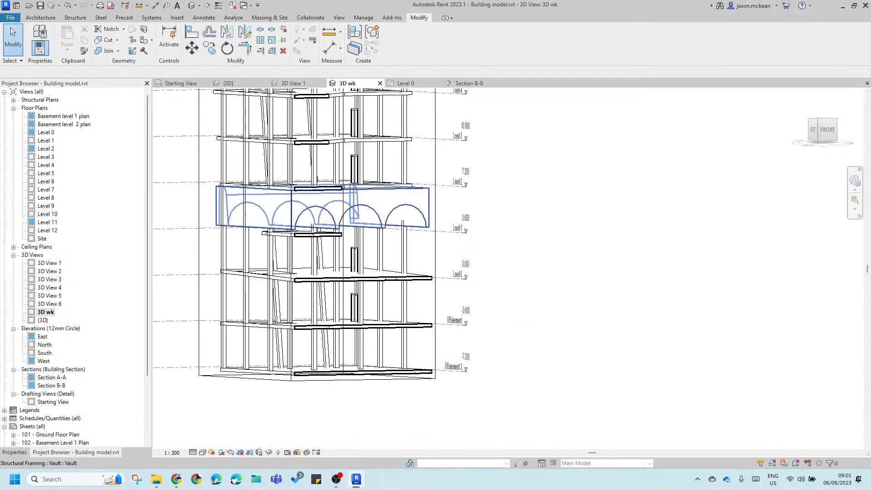
left_click(392, 211)
left_click(395, 42)
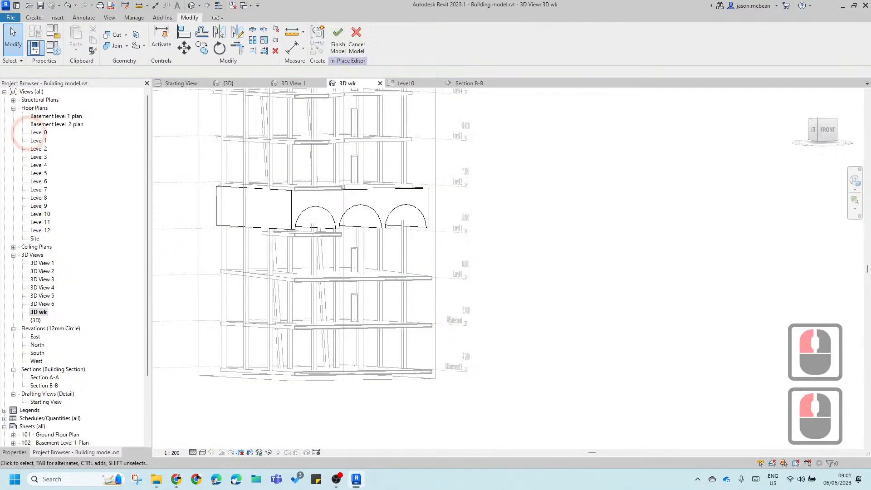
left_click(405, 83)
left_click(452, 370)
scroll(372, 227, "down", 3)
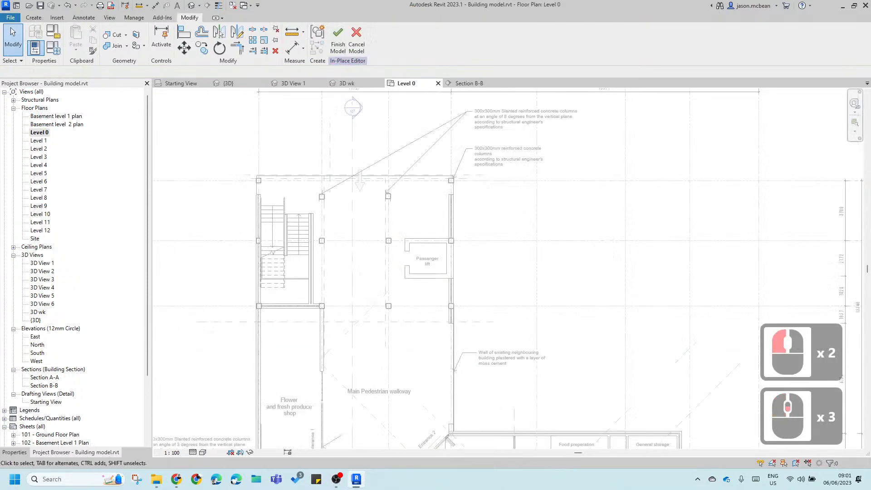
middle_click_drag(343, 320, 313, 274)
scroll(313, 272, "up", 1)
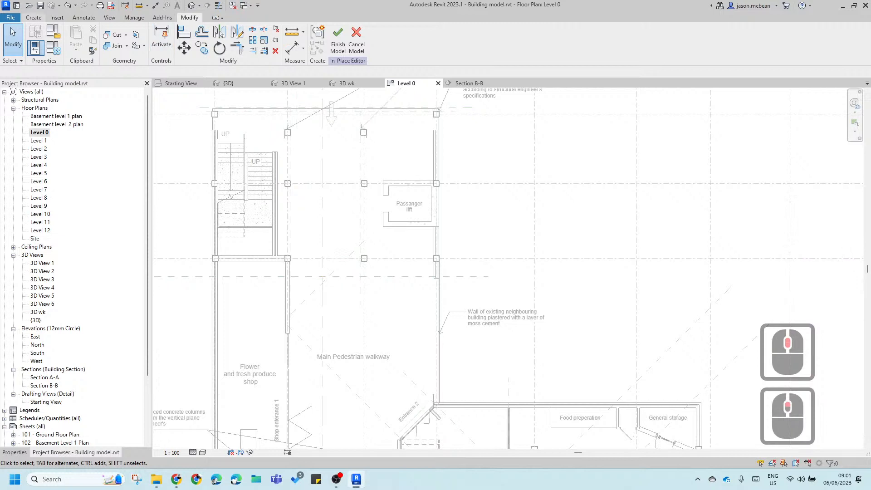
Step: Start an extrusion on Level 0 and pick the upper edge of the column at the flower shop's inner corner as a sketch line
left_click(34, 17)
left_click(68, 33)
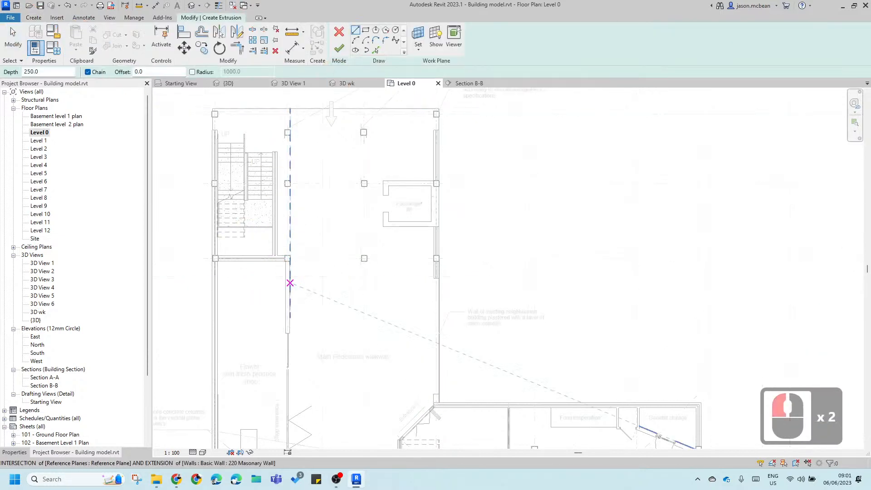
scroll(219, 267, "up", 9)
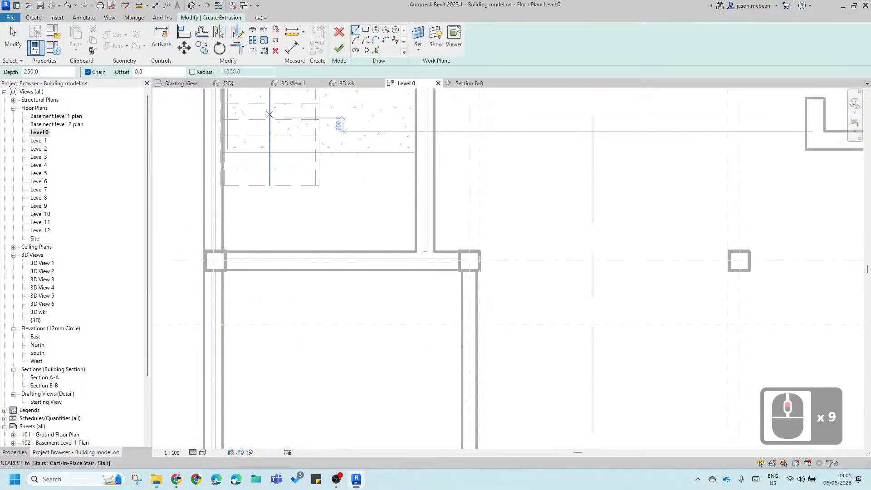
scroll(496, 258, "up", 4)
left_click(469, 271)
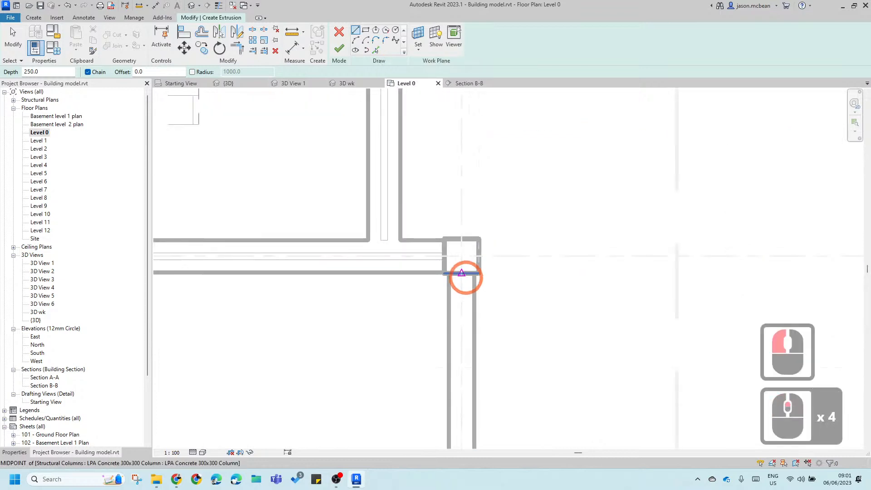
left_click(375, 50)
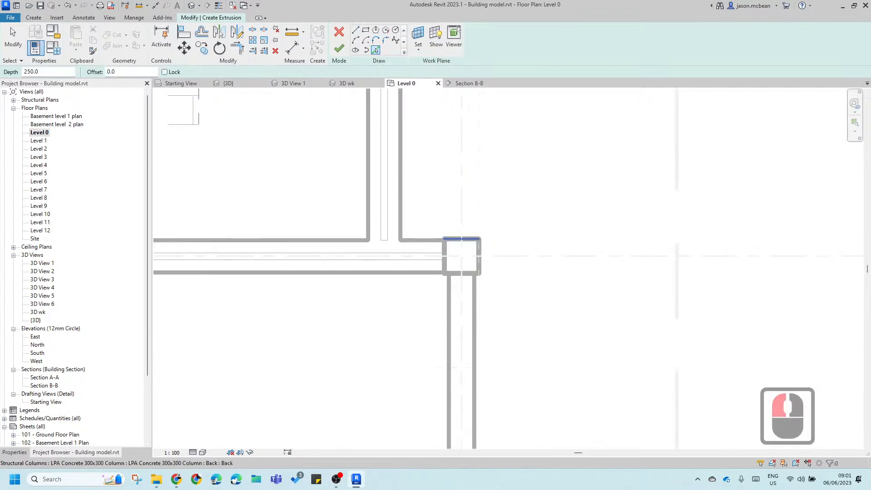
scroll(409, 241, "down", 11)
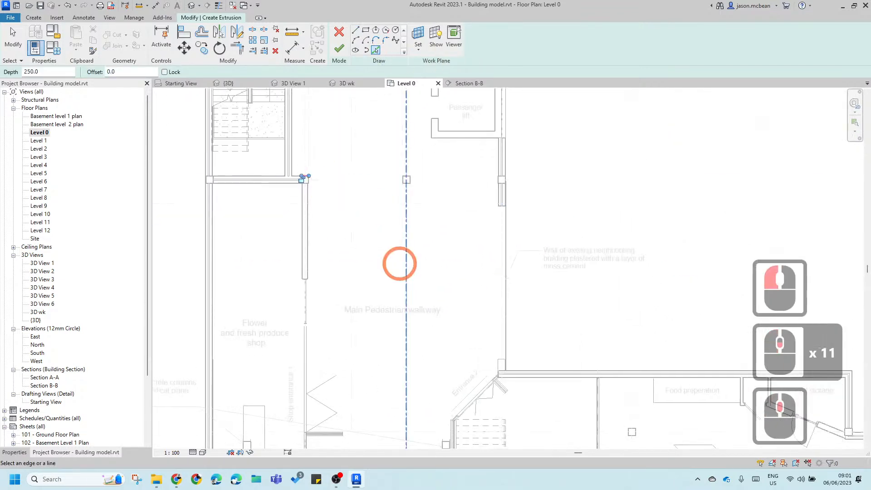
scroll(302, 177, "down", 4)
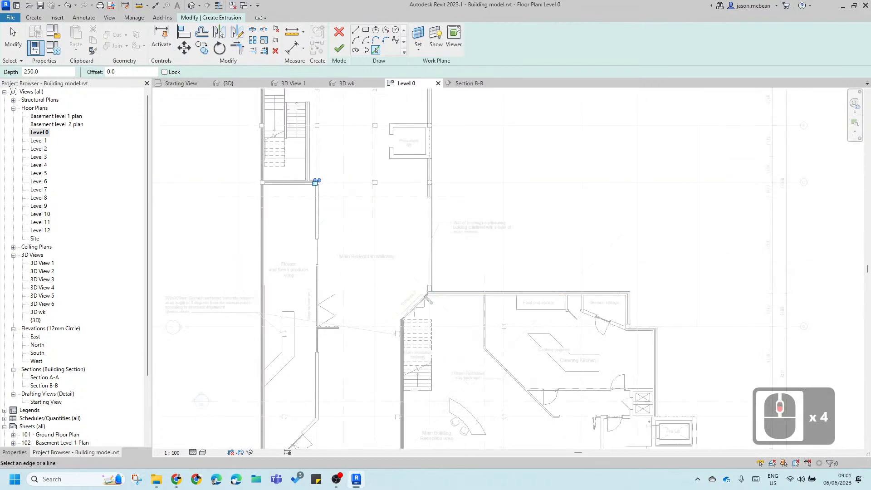
scroll(316, 181, "up", 6)
left_click(242, 194)
scroll(246, 196, "up", 7)
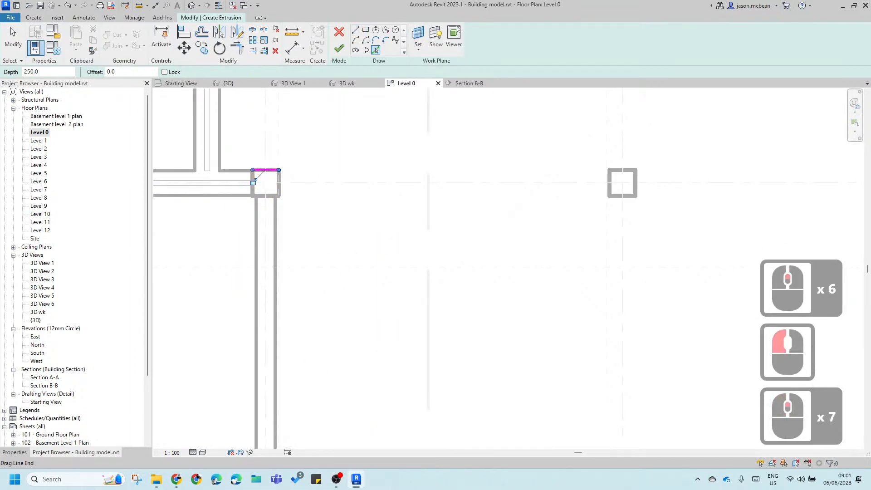
Step: Draw a 45° line from the column's corner across the walkway, continuing with a 5200 mm horizontal line past the neighbouring building's wall
left_click(355, 29)
left_click(278, 171)
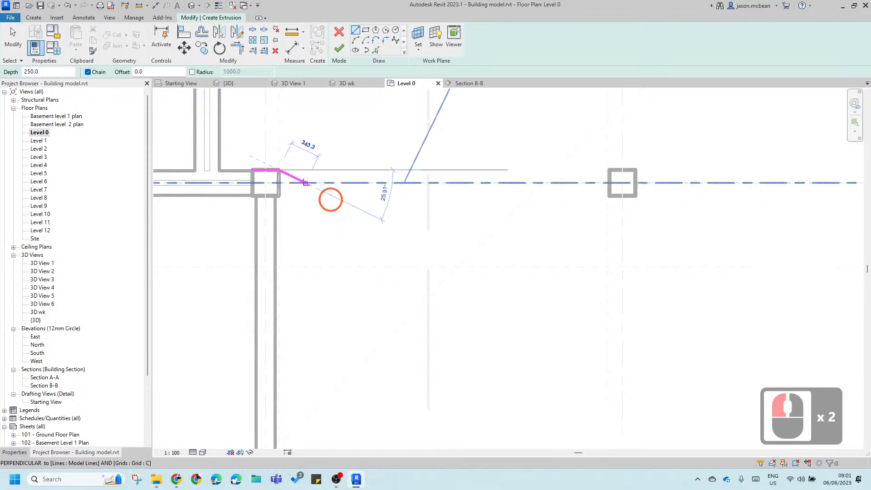
scroll(343, 227, "down", 6)
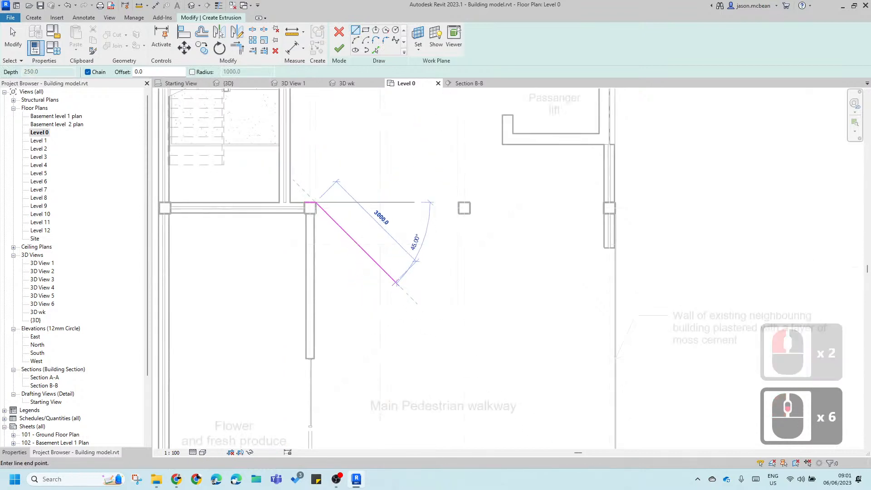
left_click(487, 327)
left_click(627, 327)
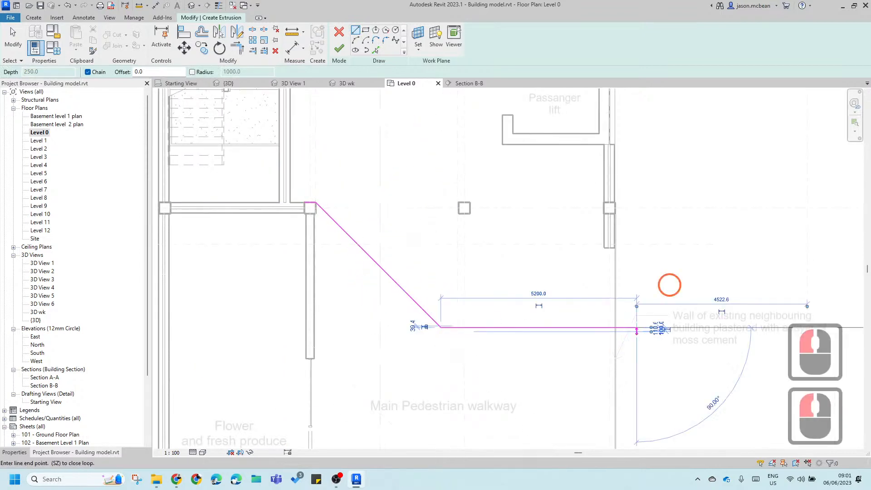
scroll(510, 284, "down", 5)
key("Escape")
scroll(484, 254, "up", 6)
key("Escape")
key("Escape")
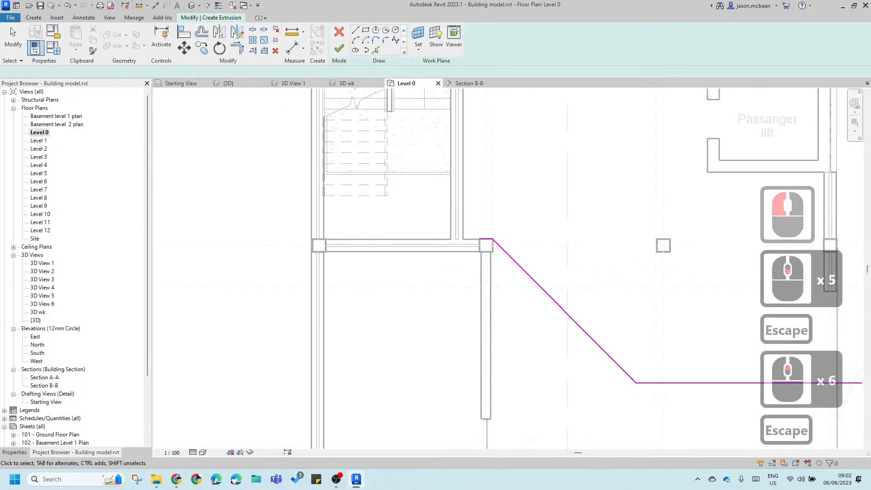
Step: Stretch the short sketch line on the column edge beyond the shop's outer wall, making it 4800 mm long
left_click(484, 248)
left_click_drag(478, 238, 282, 237)
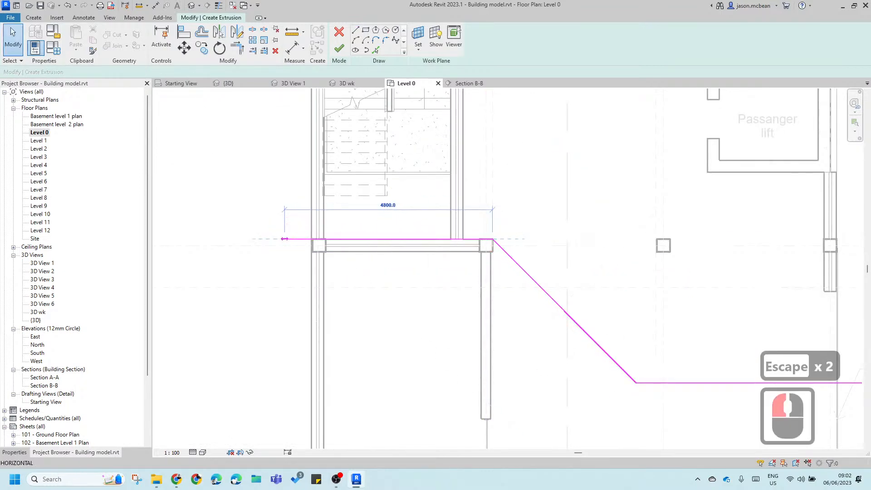
key("Escape")
Step: Close the profile with two vertical lines and a horizontal line about 13323 mm long across the shop and walkway, and finish the extrusion sketch
scroll(341, 187, "down", 3)
left_click(355, 30)
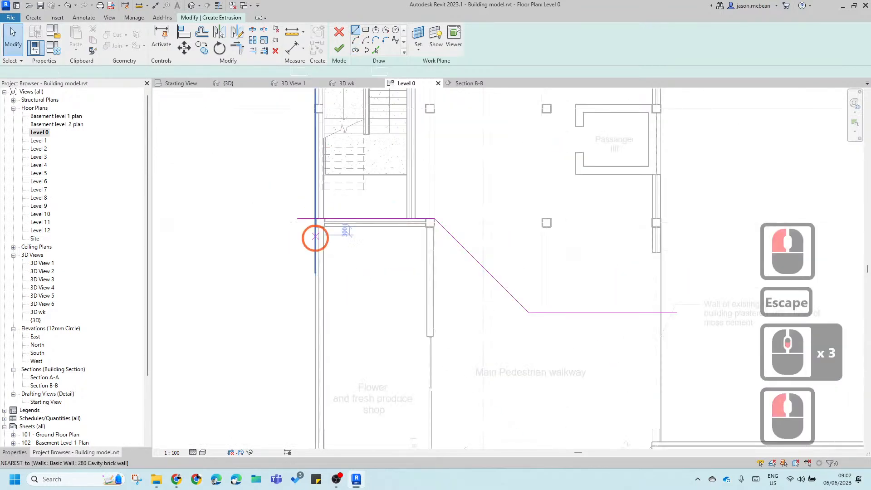
left_click(297, 219)
scroll(301, 307, "down", 6)
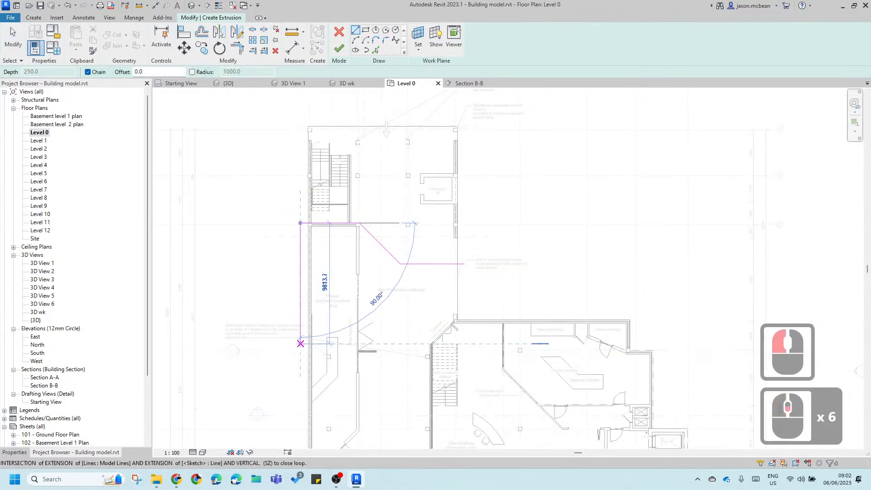
left_click(300, 301)
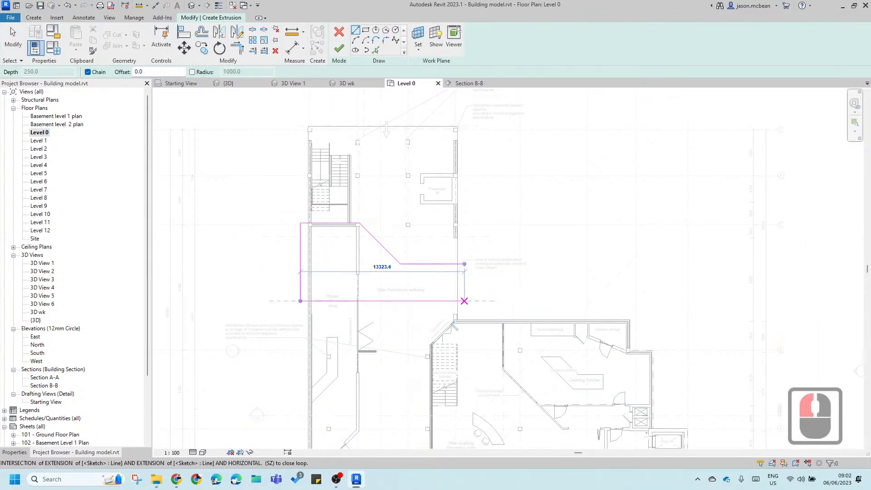
left_click(464, 300)
left_click(464, 263)
scroll(444, 289, "up", 5)
key("Escape")
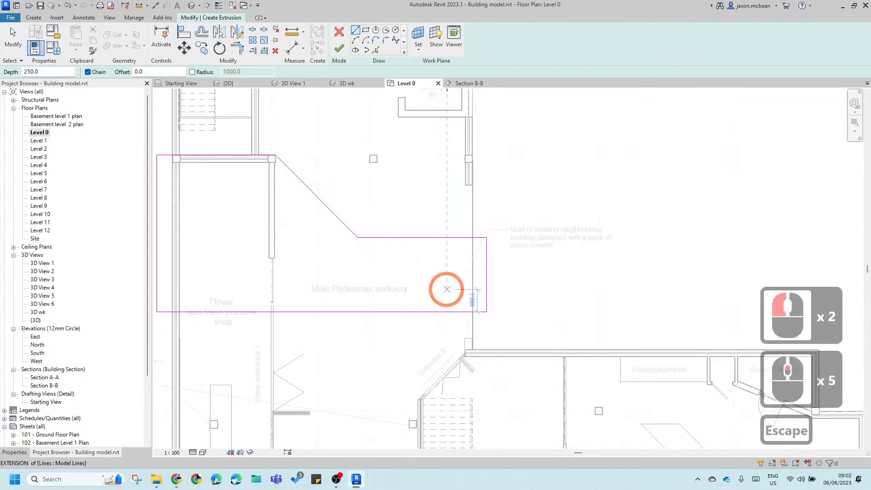
left_click(339, 48)
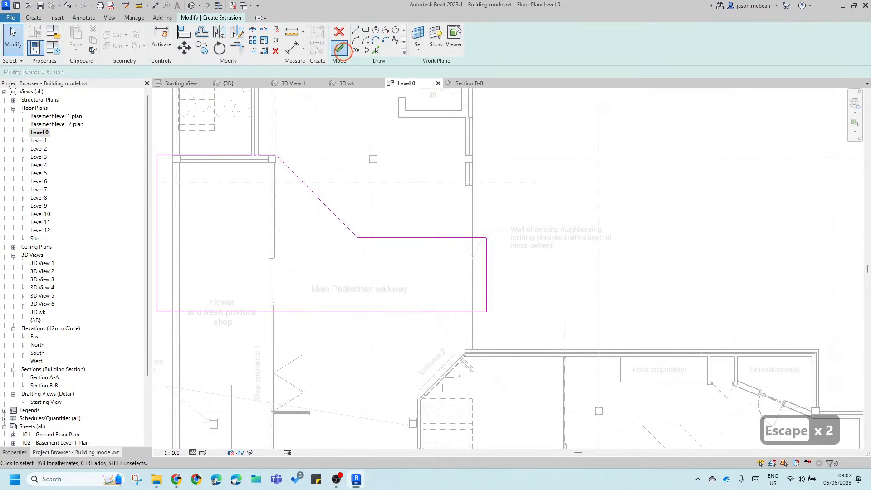
Step: Examine the new extrusion's position relative to the vault in the default 3D view and the 3D wk view
middle_click_drag(560, 415, 370, 87, "shift")
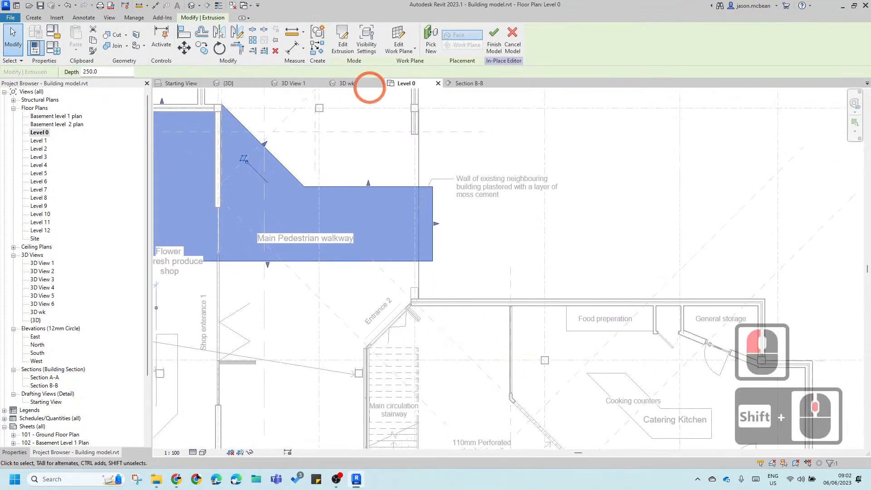
left_click(191, 5)
scroll(398, 278, "up", 7)
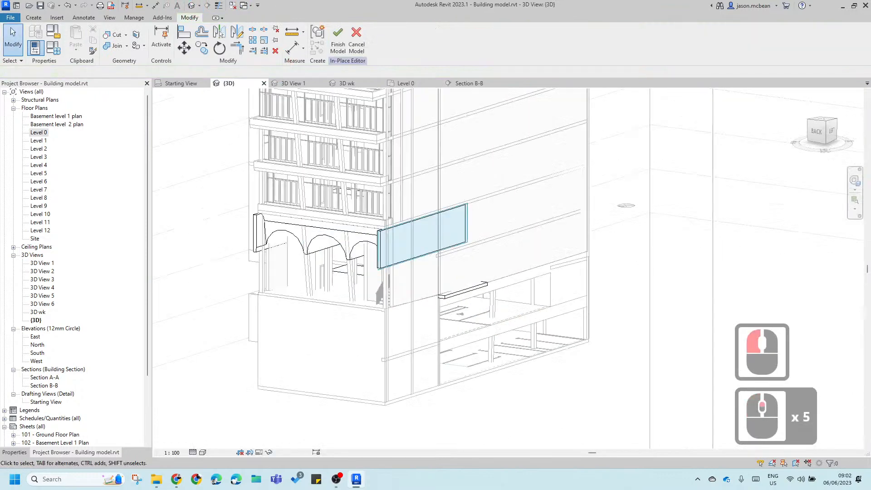
double_click(38, 311)
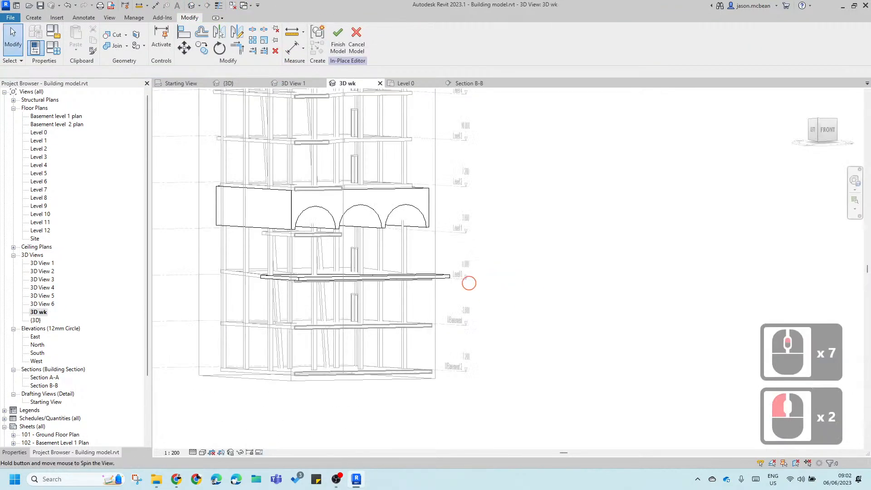
Step: Stretch the angled-profile extrusion upward past the vault's top, to a depth of about 8075 mm
middle_click_drag(391, 324, 408, 318, "shift")
scroll(408, 317, "down", 4)
scroll(408, 317, "up", 6)
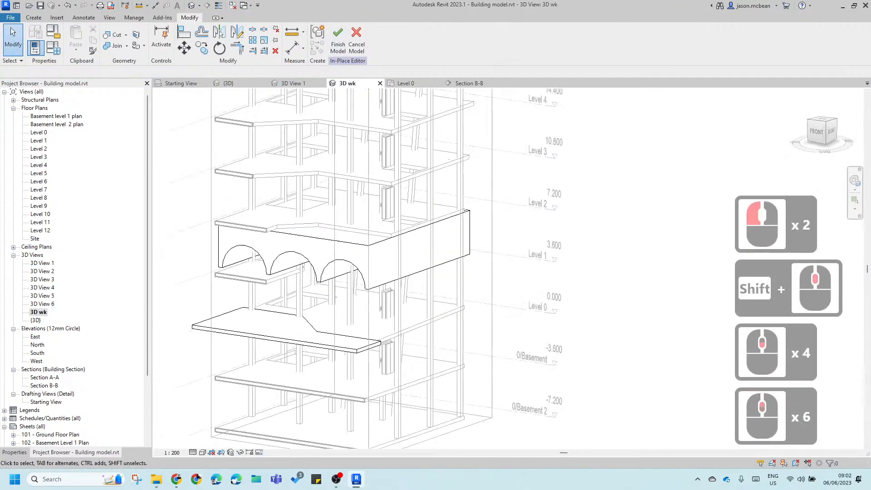
middle_click_drag(344, 356, 330, 359, "shift")
left_click(270, 337)
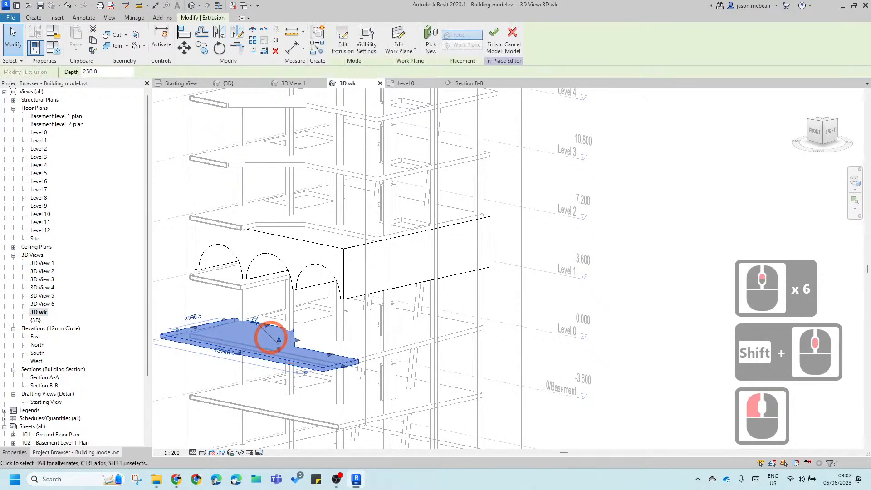
left_click_drag(278, 337, 305, 200)
middle_click_drag(426, 286, 517, 336, "shift")
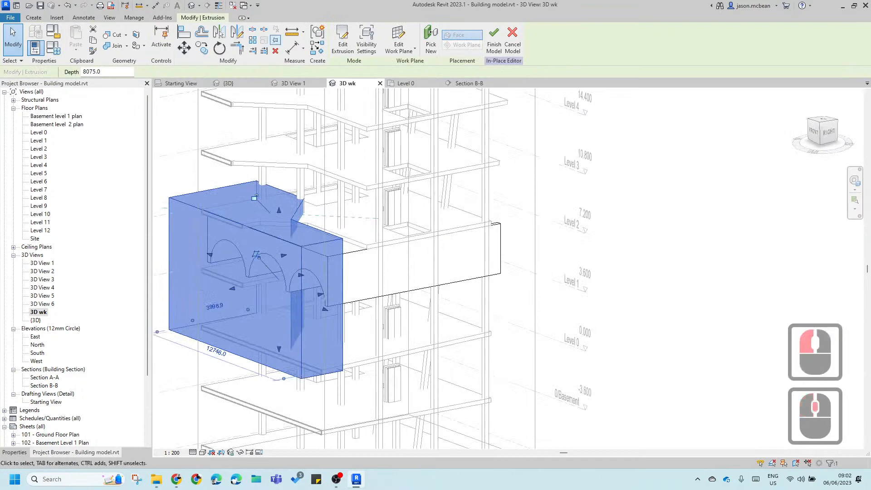
Step: Align the angled extrusion's top face with the vault's top face and lock the alignment
scroll(241, 210, "up", 5)
key("a")
key("l")
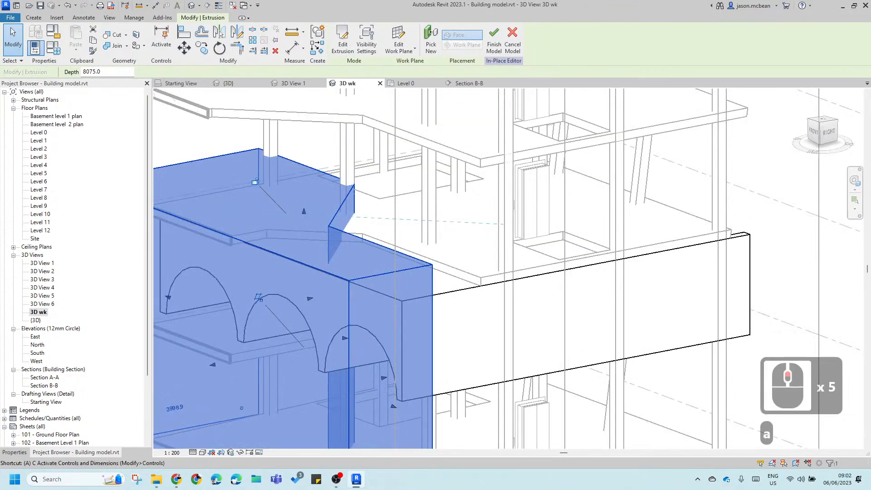
left_click(450, 278)
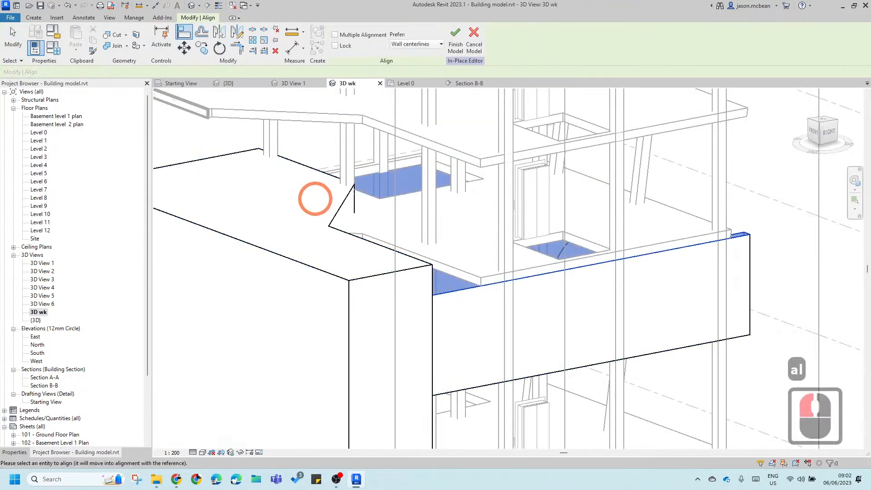
left_click(344, 204)
scroll(424, 278, "down", 5)
left_click(355, 224)
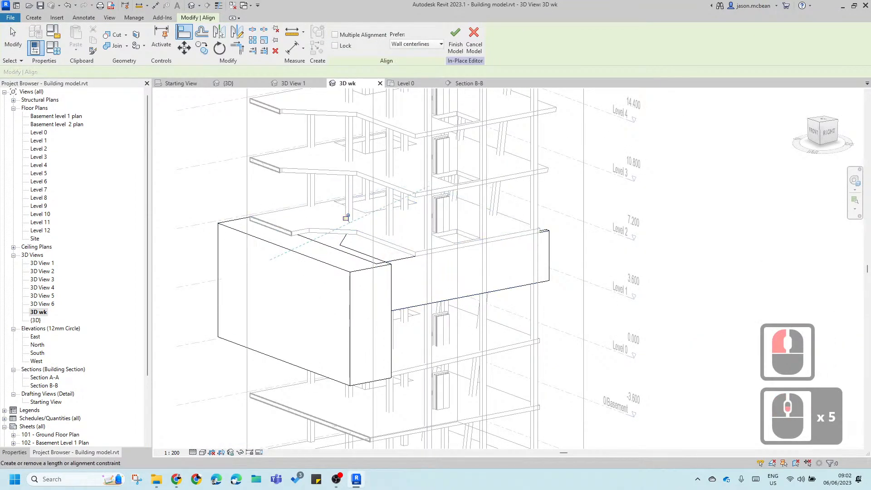
key("Escape")
key("Escape")
Step: Test the locked alignment by stretching the vault's top upward, and undo the stretch
left_click(394, 252)
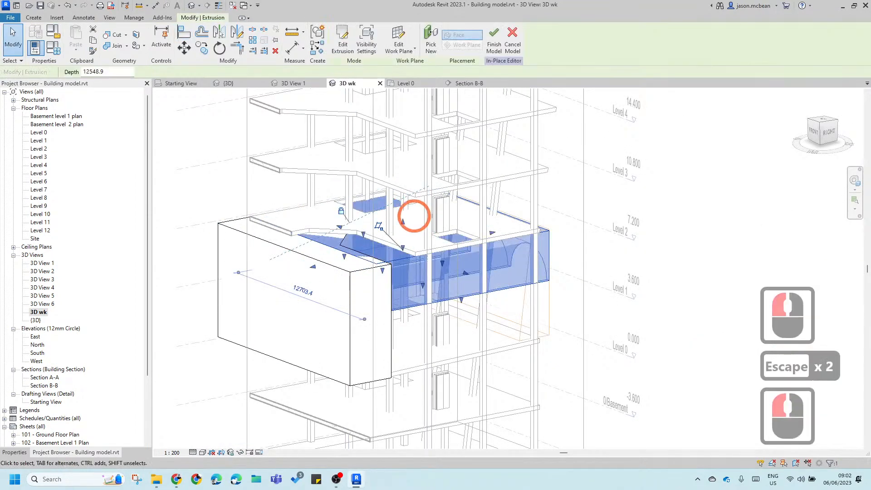
left_click_drag(408, 201, 408, 197)
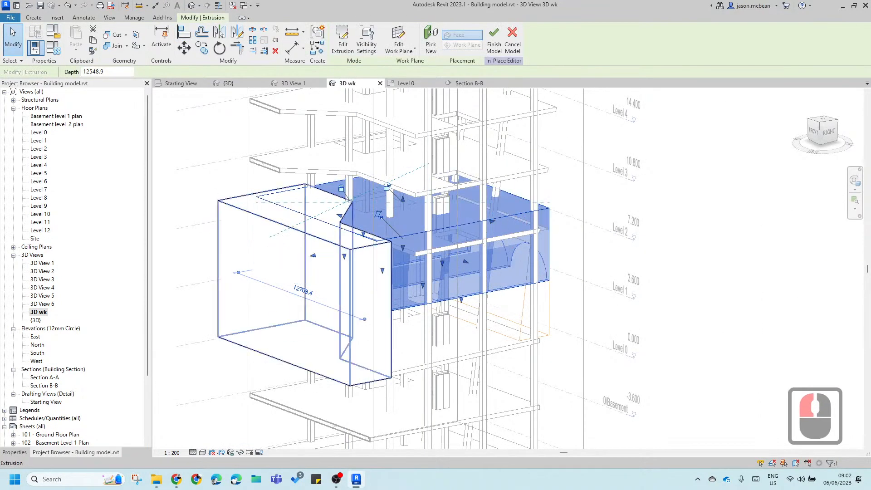
key("ctrl+z")
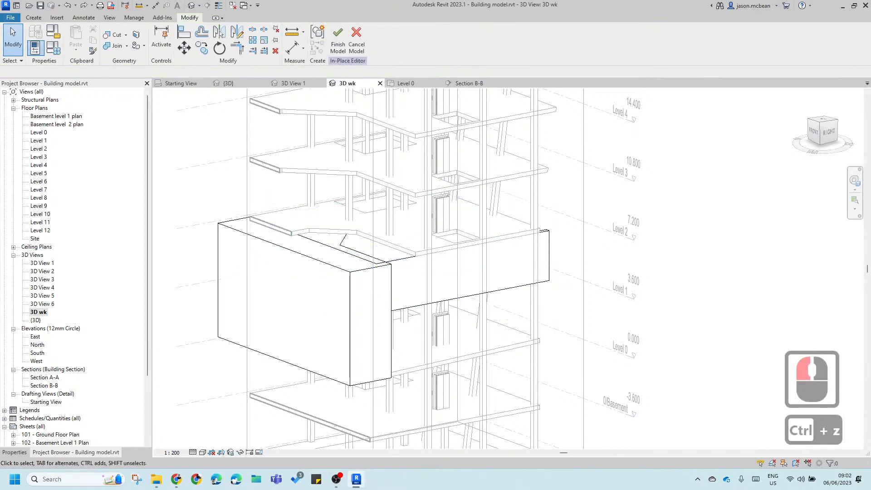
Step: Align the angled extrusion's right side face with the vault's right outer side face and lock the alignment
middle_click_drag(454, 323, 343, 311, "shift")
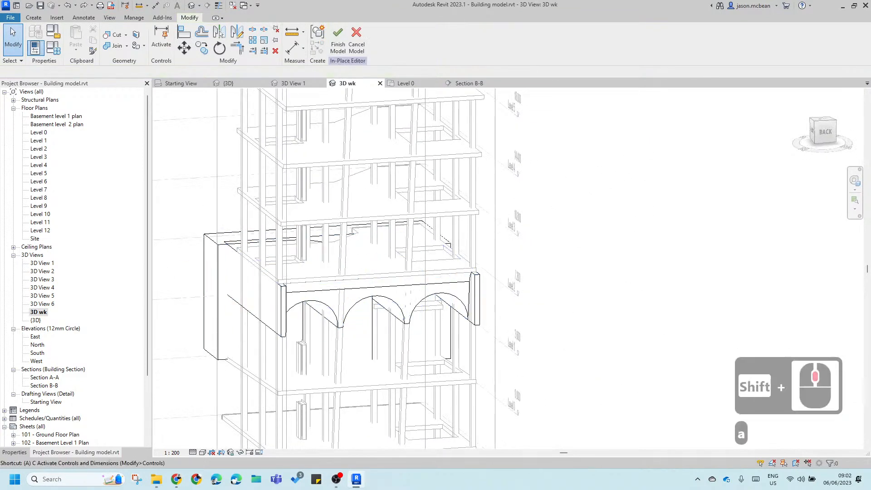
key("a")
key("l")
left_click(280, 309)
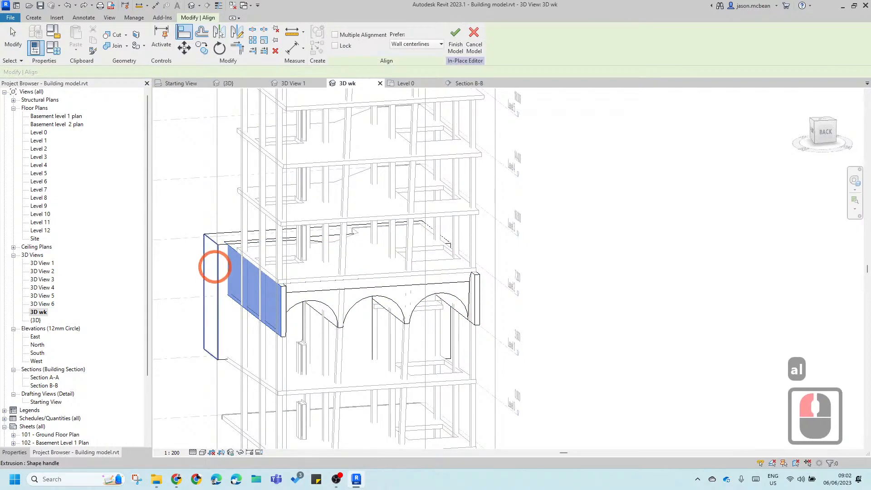
left_click(210, 262)
scroll(493, 338, "down", 2)
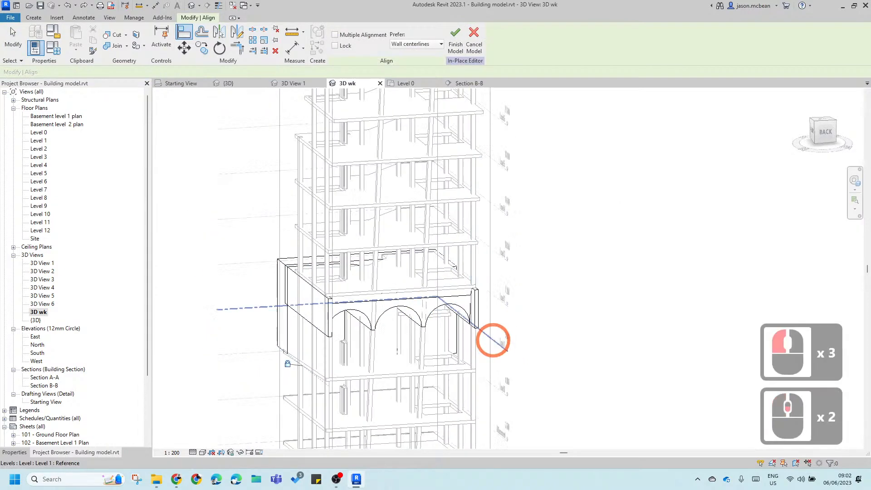
Step: Align the angled extrusion's left side face with the vault's left outer side face and lock the alignment
middle_click_drag(494, 339, 336, 383, "shift")
scroll(209, 275, "up", 6)
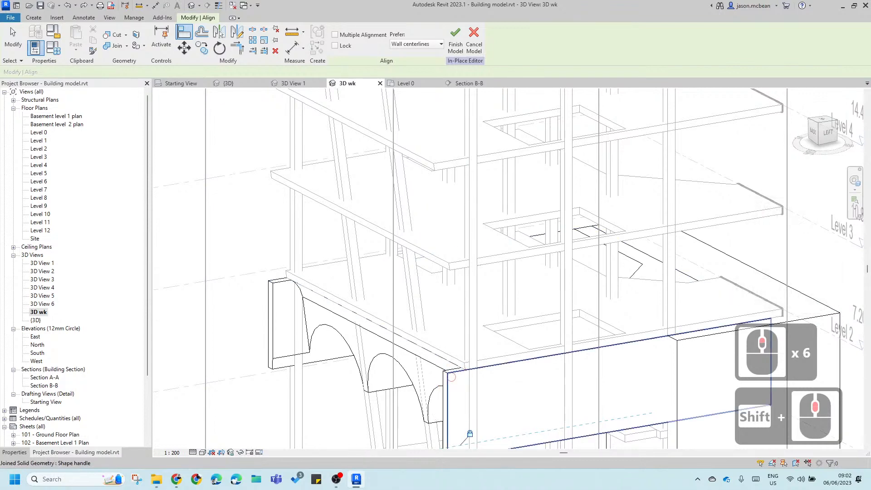
scroll(451, 377, "down", 4)
left_click(524, 373)
left_click(517, 352)
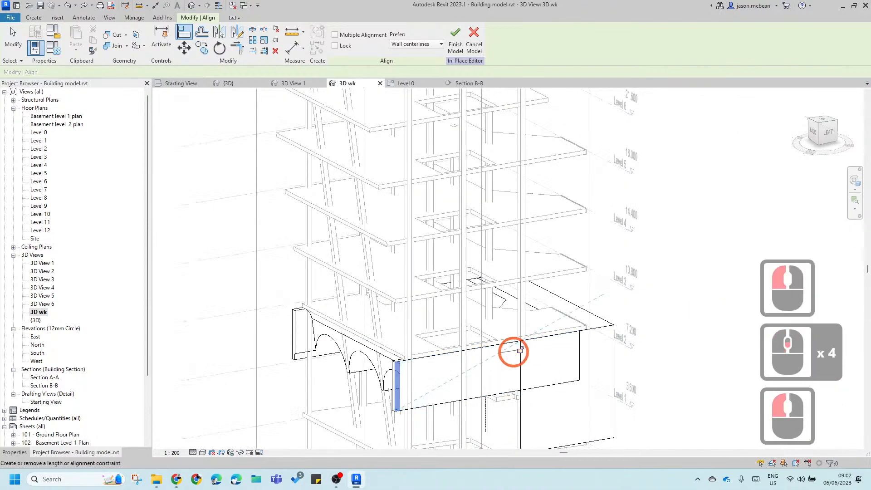
middle_click_drag(525, 361, 398, 297, "shift")
scroll(399, 298, "down", 4)
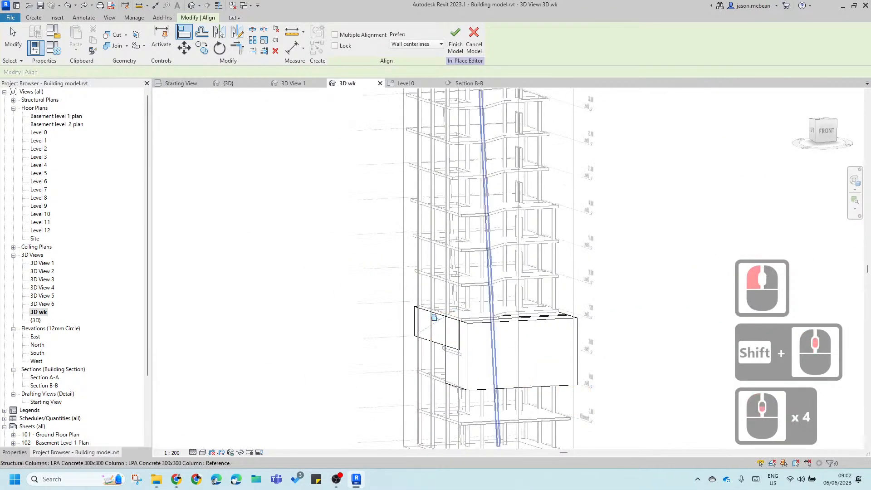
key("Escape")
scroll(499, 295, "up", 1)
key("Escape")
Step: Change the angled-profile extrusion from Solid to Void
scroll(499, 295, "up", 4)
left_click(463, 331)
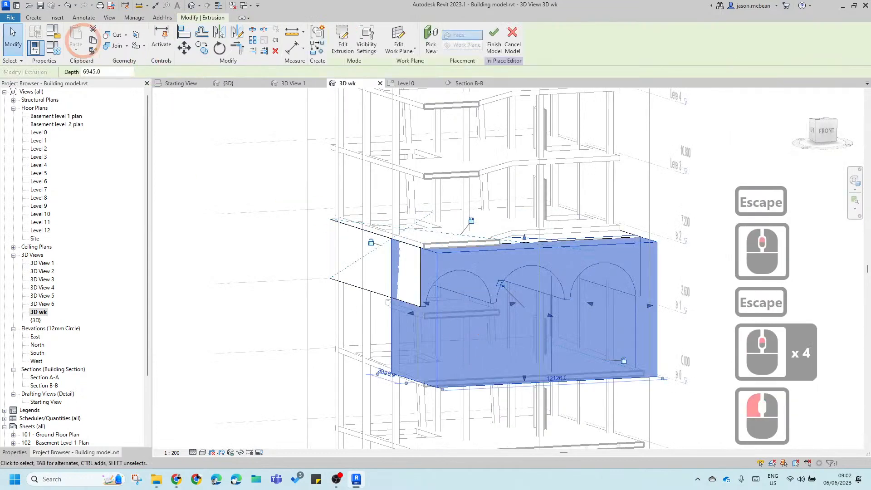
left_click(14, 452)
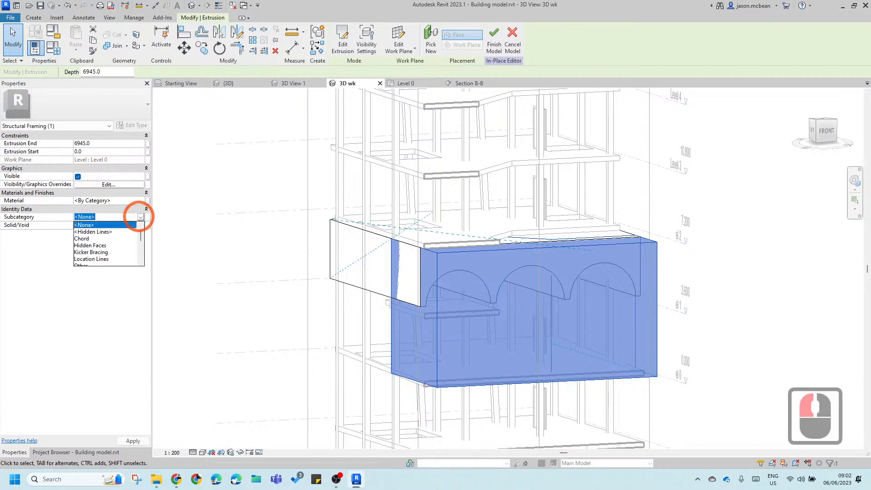
left_click(140, 217)
left_click(87, 233)
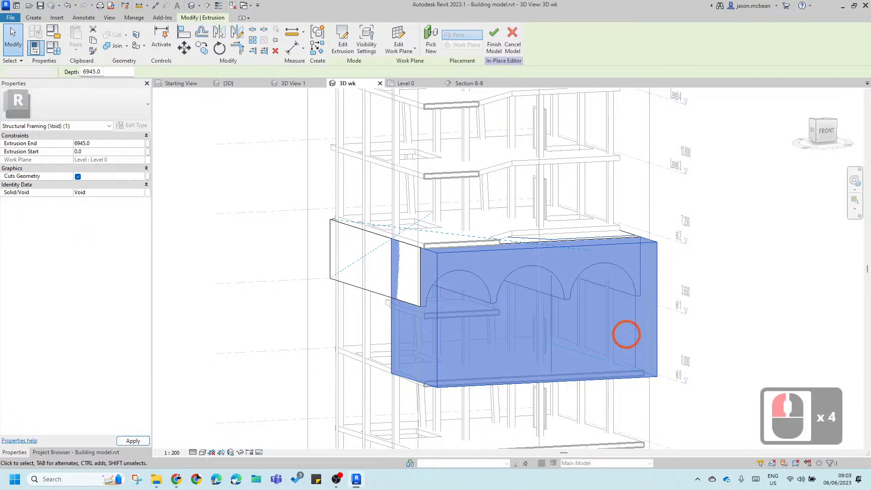
key("Escape")
key("Escape")
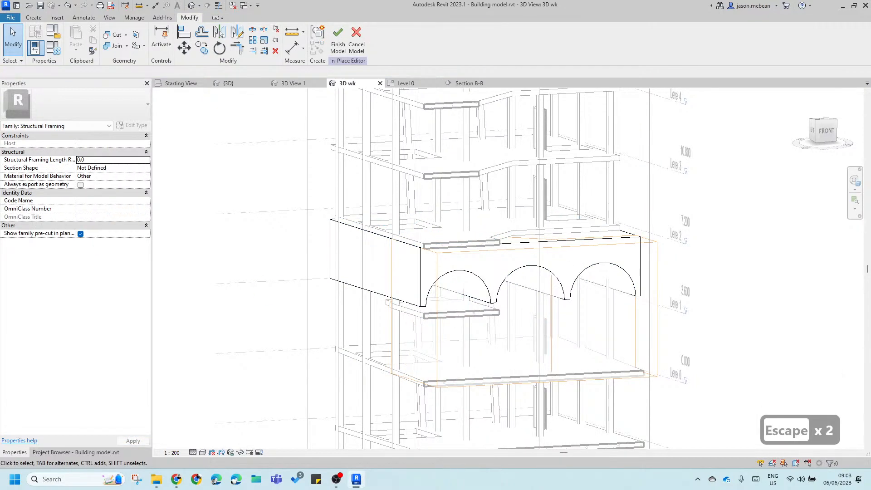
left_click(113, 35)
left_click(434, 305)
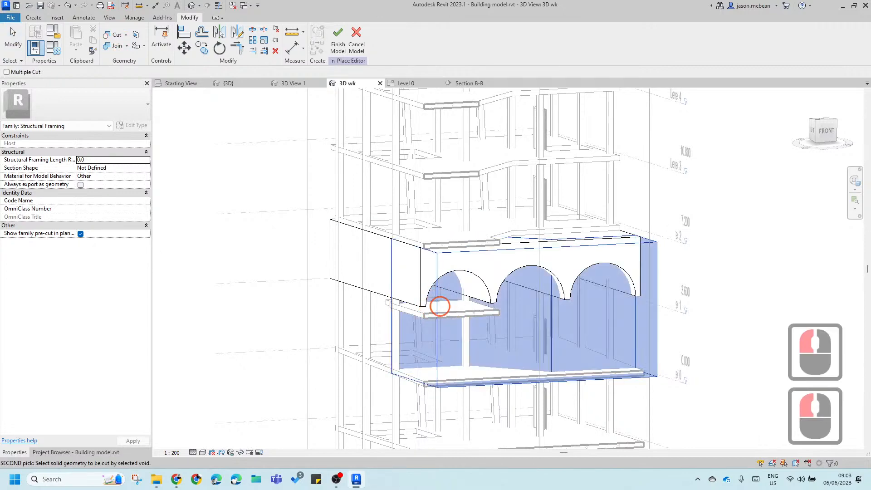
key("Escape")
Step: Cut the vault's solid geometry with the angled void extrusion
double_click(456, 275)
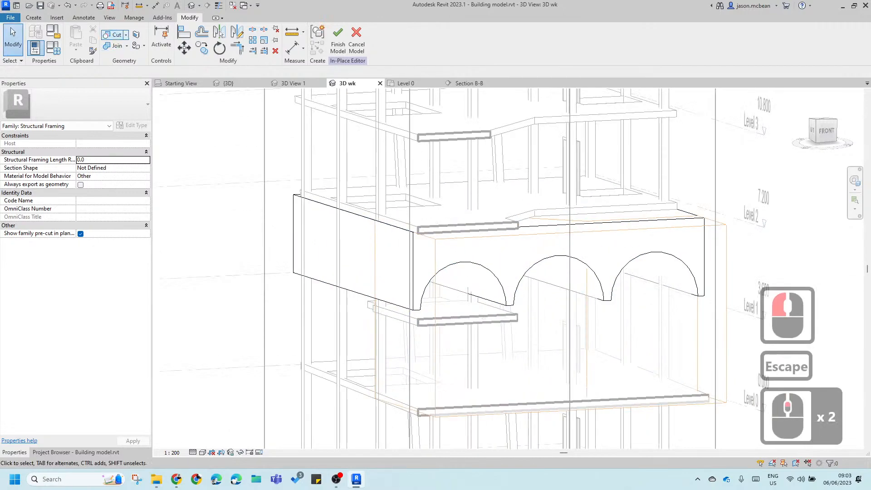
left_click(115, 36)
left_click(434, 301)
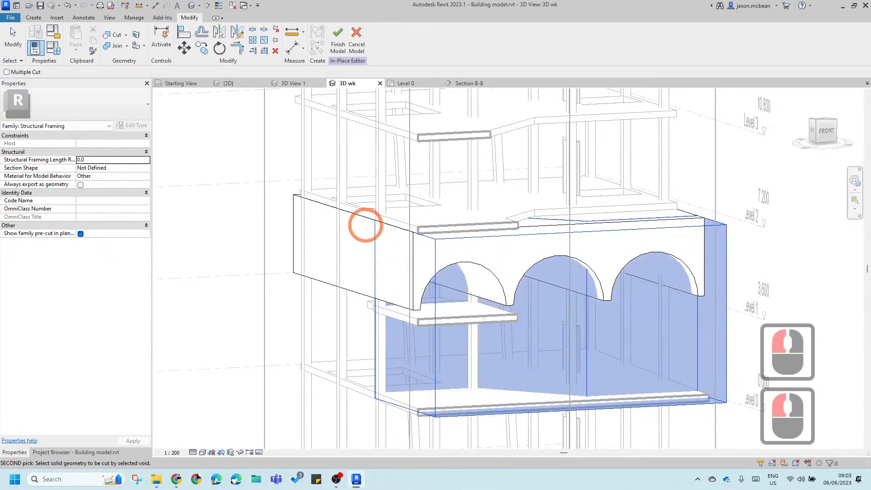
left_click(364, 223)
key("Escape")
Step: Examine the cut vault from the front, side and back, checking its arches and side walls against the columns and slab edges
scroll(204, 263, "down", 7)
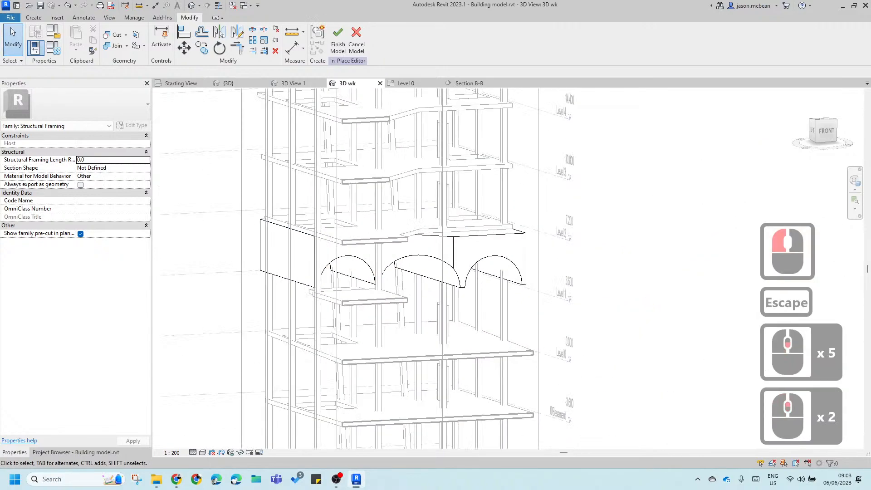
middle_click_drag(486, 222, 476, 272, "ctrl")
scroll(468, 287, "up", 5)
middle_click_drag(600, 355, 517, 267, "shift")
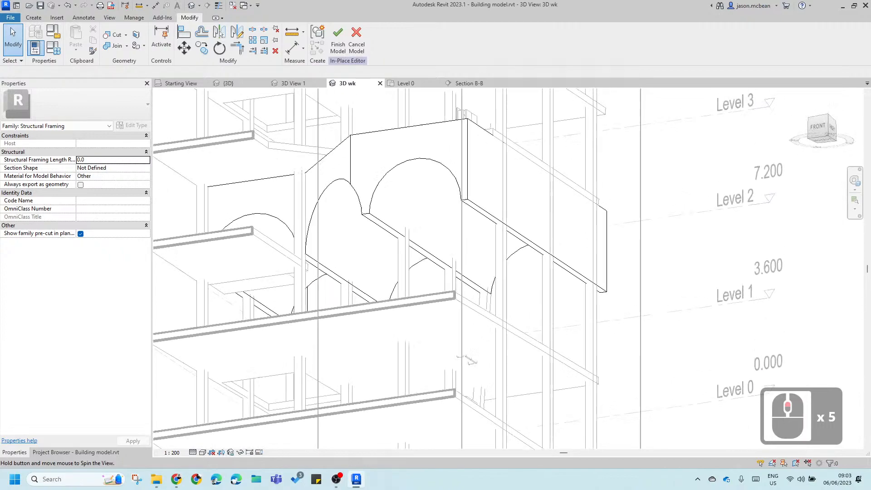
middle_click_drag(470, 361, 444, 317, "shift")
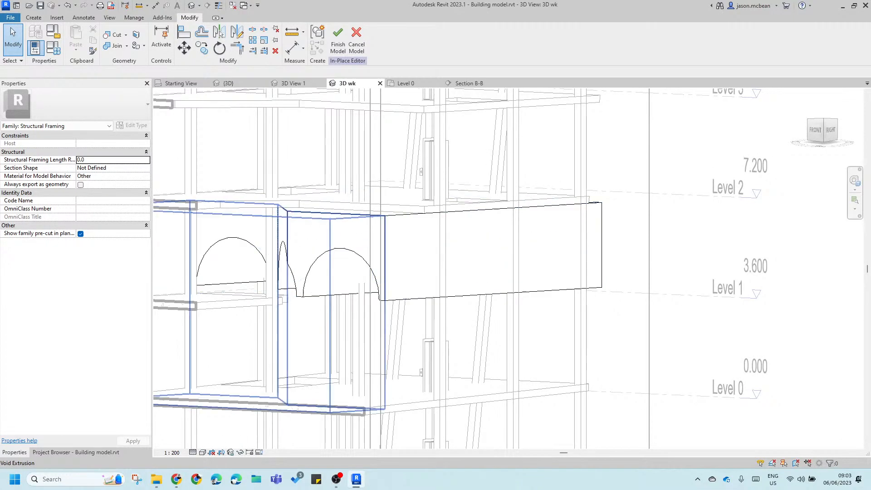
scroll(317, 350, "down", 5)
middle_click_drag(317, 349, 400, 317, "shift")
scroll(256, 300, "up", 5)
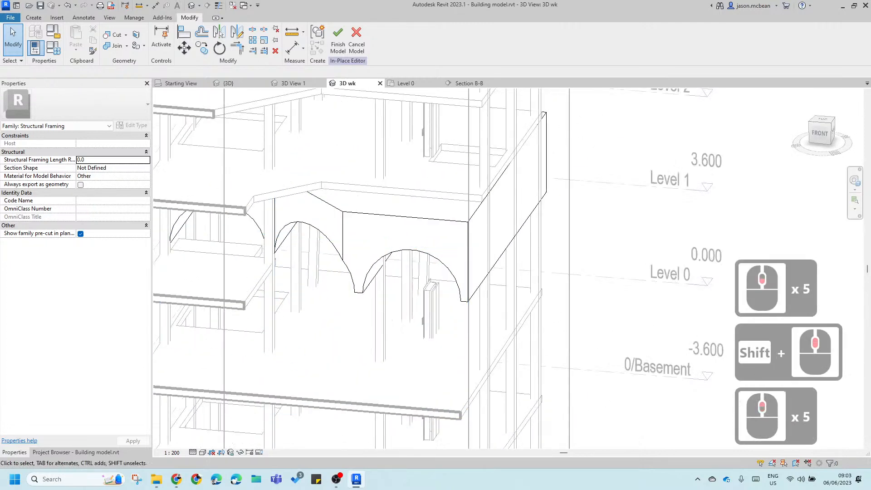
scroll(235, 315, "down", 6)
scroll(236, 315, "up", 2)
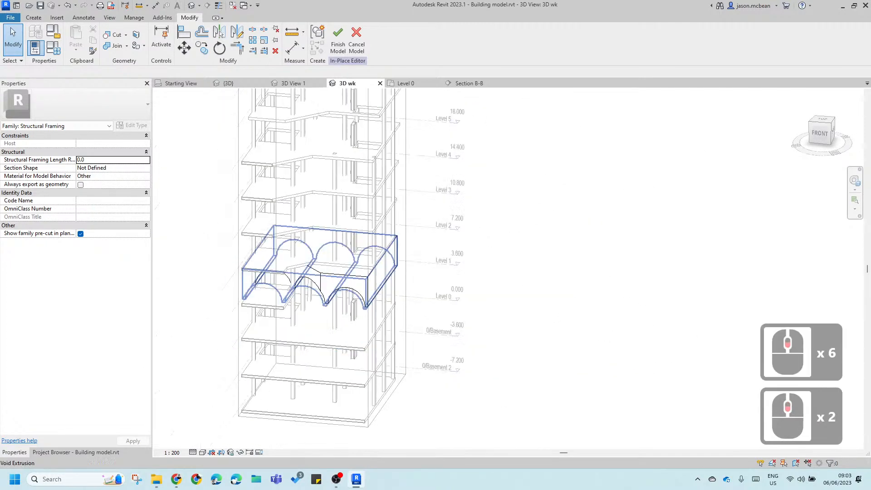
middle_click_drag(272, 290, 231, 249, "shift")
scroll(343, 305, "down", 2)
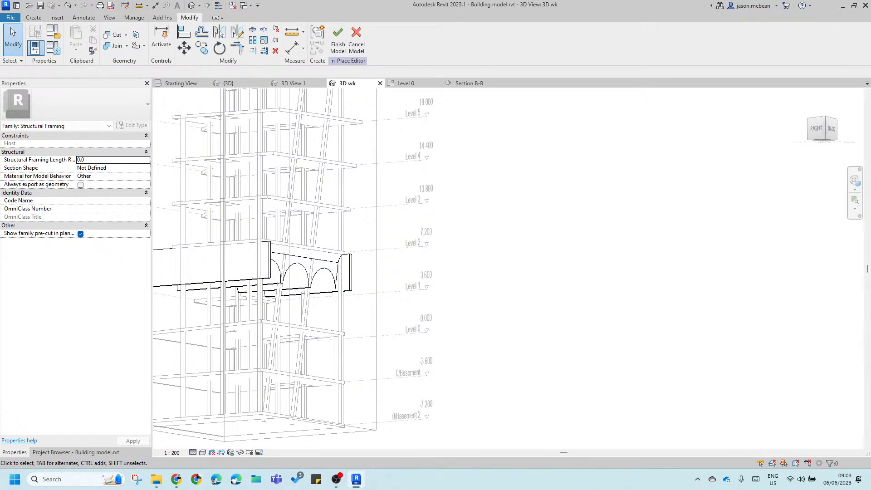
scroll(243, 238, "up", 3)
middle_click_drag(365, 301, 410, 351, "shift")
scroll(369, 333, "up", 3)
scroll(389, 311, "down", 3)
scroll(410, 352, "up", 3)
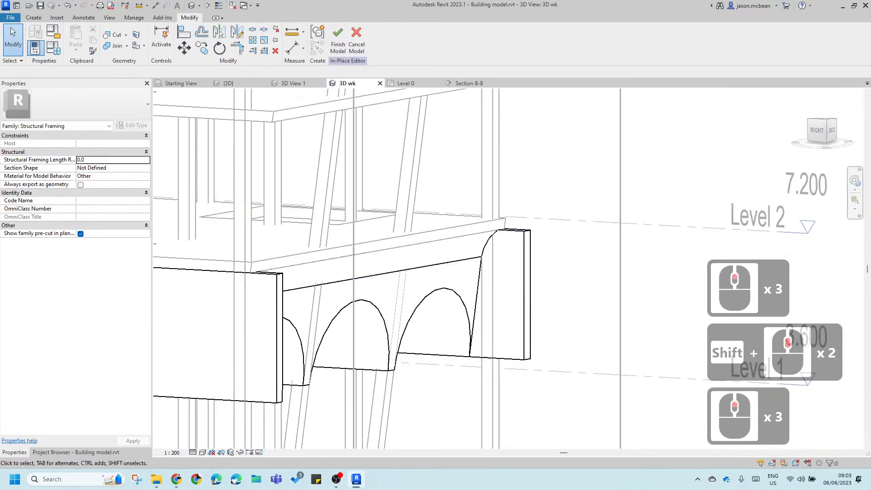
scroll(296, 286, "down", 3)
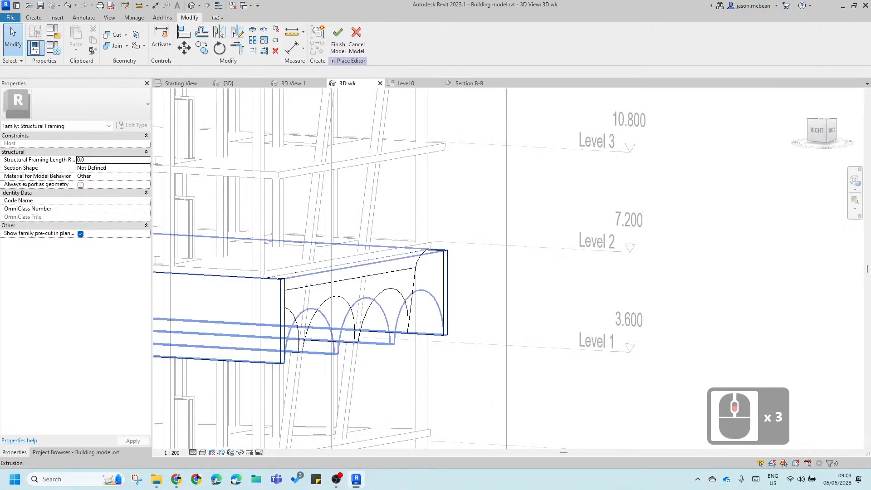
scroll(335, 269, "down", 2)
left_click(380, 253)
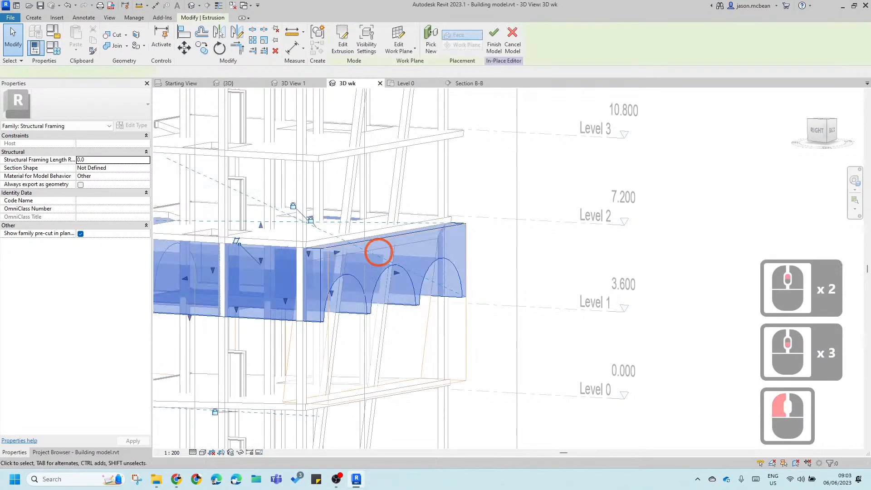
left_click(457, 172)
Step: Start a new extrusion and set its work plane by picking the vault's right outer side face
left_click(94, 74)
left_click(32, 17)
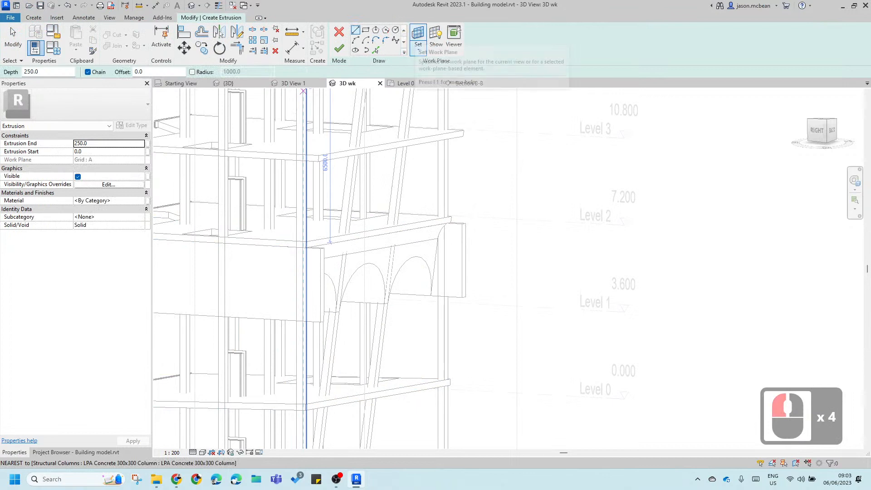
left_click(424, 45)
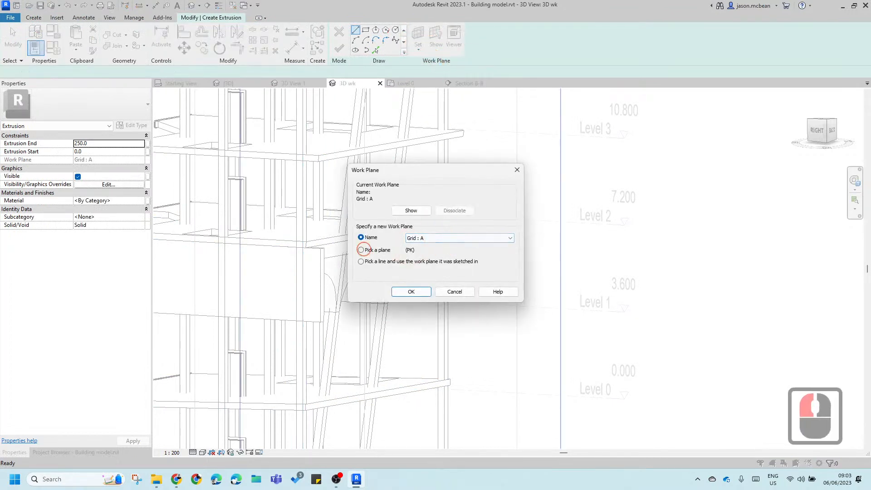
left_click(411, 292)
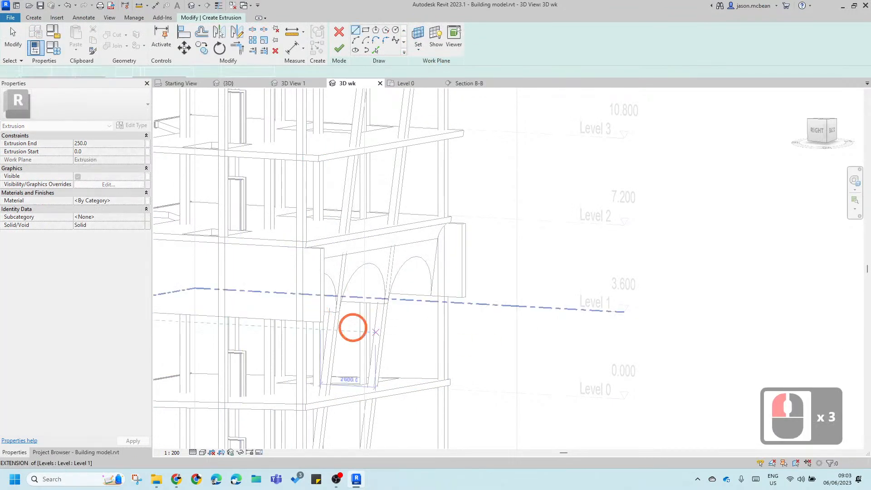
left_click(352, 327)
middle_click_drag(455, 357, 510, 353, "shift")
scroll(358, 297, "up", 5)
scroll(364, 218, "up", 2)
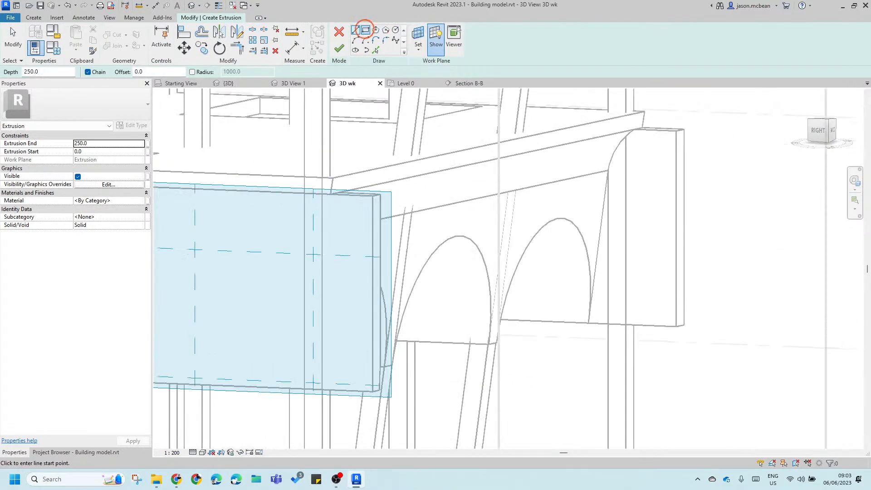
Step: Sketch a rectangle about 850 by 3045 mm at the arched-face end of the side wall and finish the extrusion
left_click(322, 194)
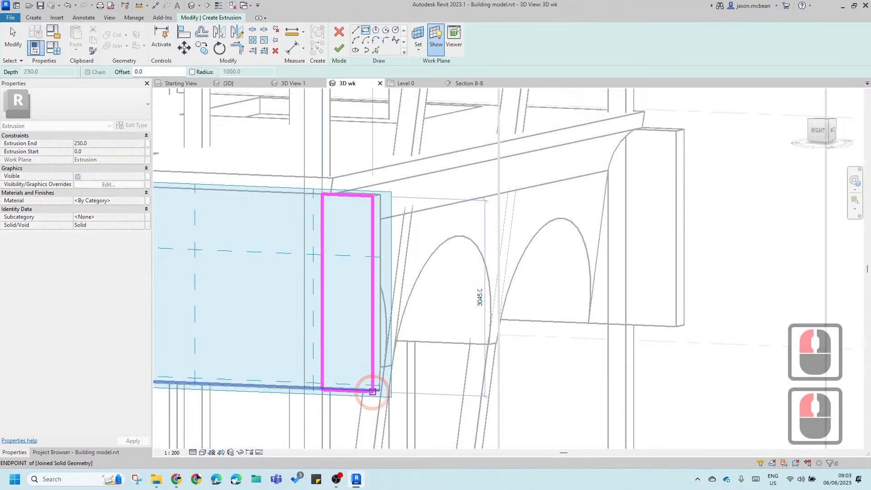
left_click(373, 390)
scroll(350, 275, "down", 3)
left_click(339, 48)
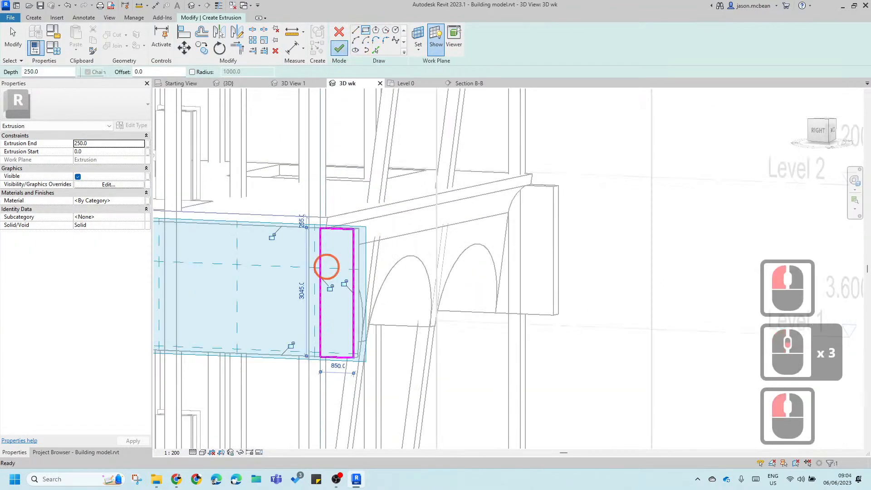
Step: Stretch the rectangular extrusion along the arched face to the vault's left side, to a depth of about 12354 mm
left_click_drag(340, 293, 556, 265)
middle_click_drag(558, 291, 410, 324, "shift")
scroll(678, 300, "up", 5)
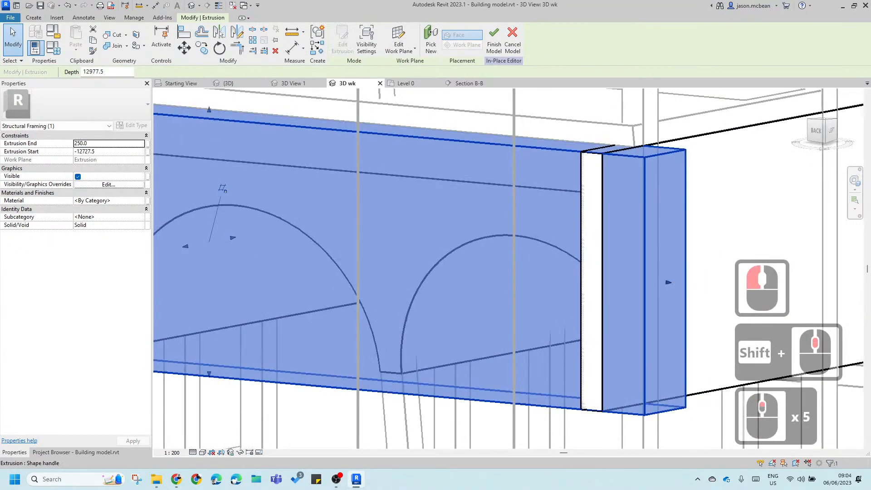
left_click_drag(667, 282, 624, 271)
scroll(643, 290, "down", 7)
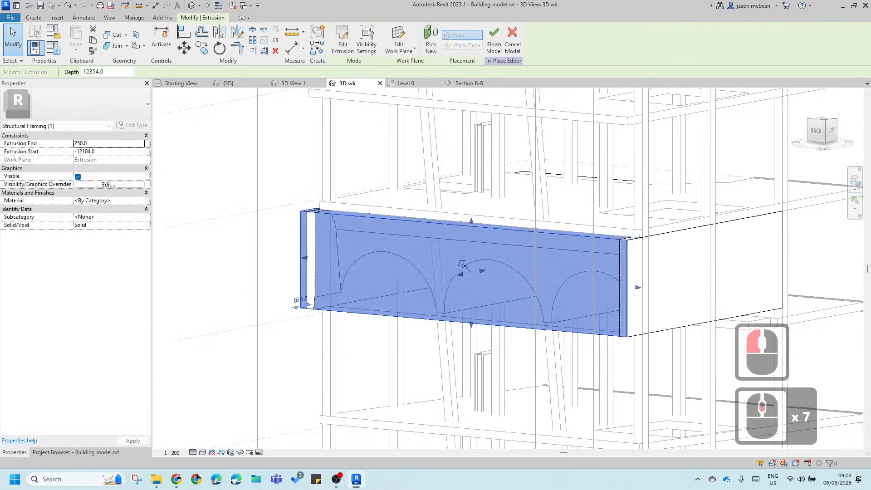
Step: Align the rectangular extrusion's left end face with the vault's left outer side face
scroll(650, 281, "up", 7)
key("a")
key("l")
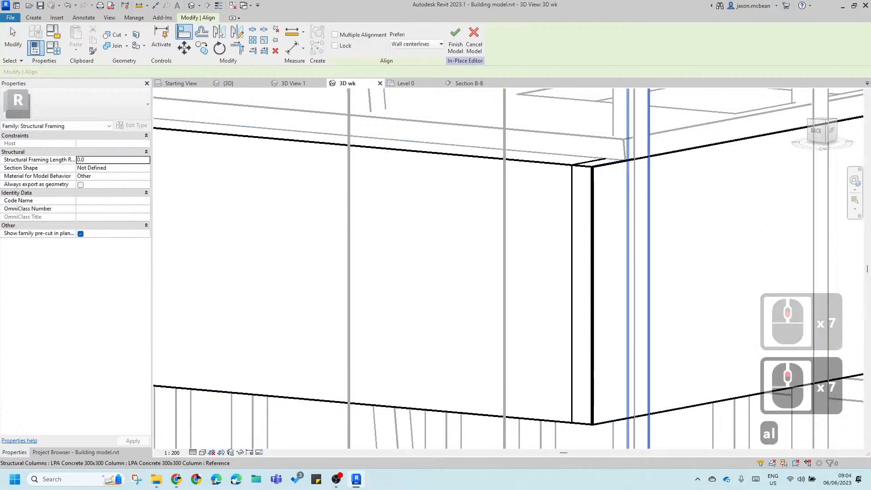
left_click(683, 158)
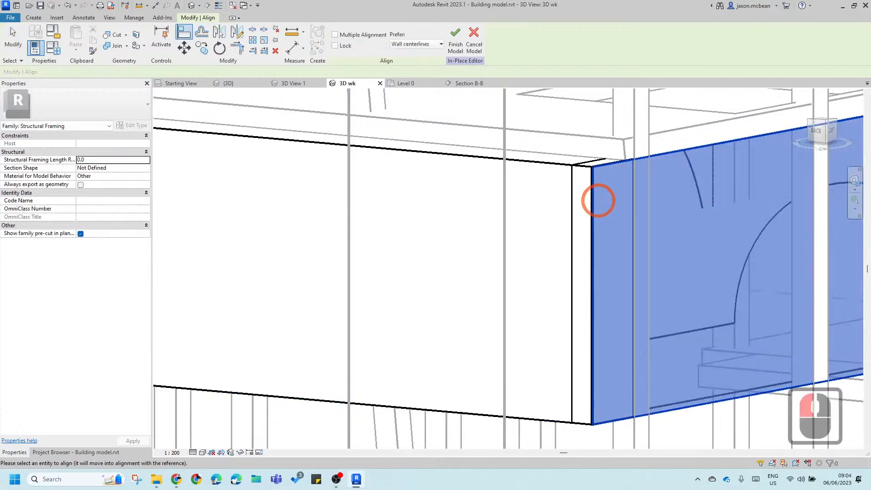
left_click(605, 204)
scroll(569, 255, "down", 7)
key("Escape")
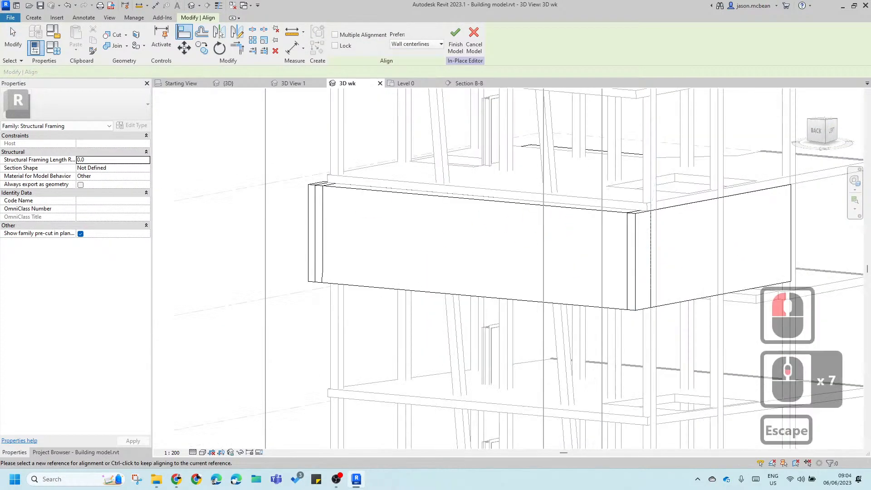
Step: Align the extrusion's opposite end face with the vault's right outer side face
left_click(344, 189)
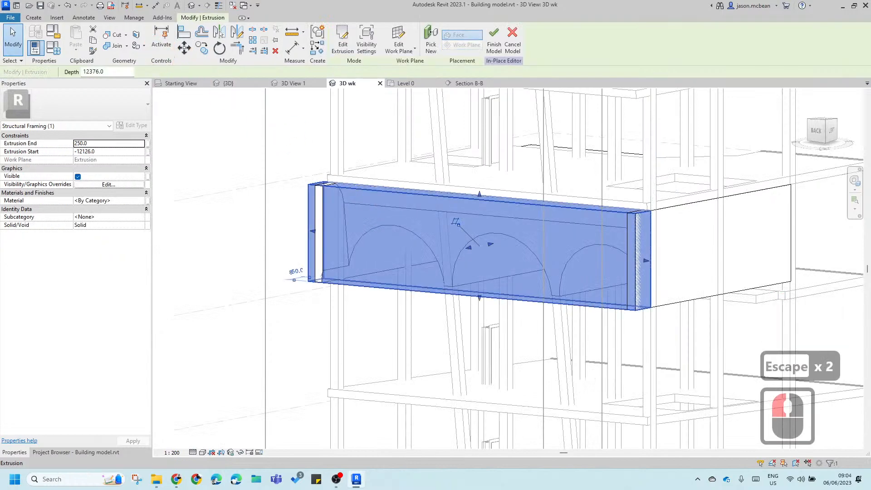
scroll(277, 215, "up", 7)
scroll(350, 272, "down", 3)
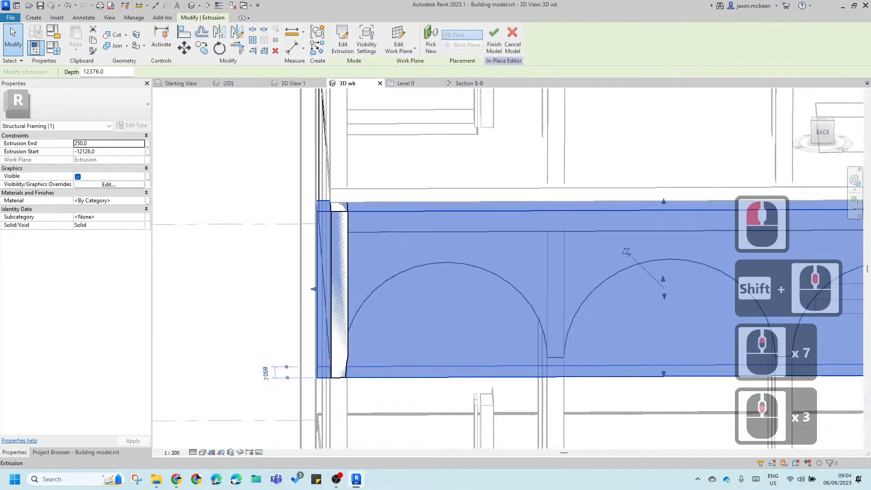
middle_click_drag(349, 272, 305, 233, "shift")
scroll(313, 272, "down", 2)
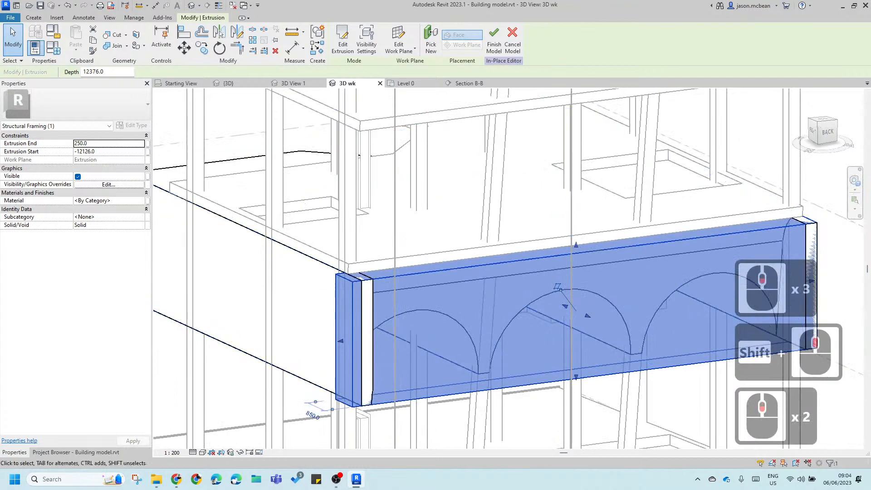
key("a")
key("l")
left_click(367, 281)
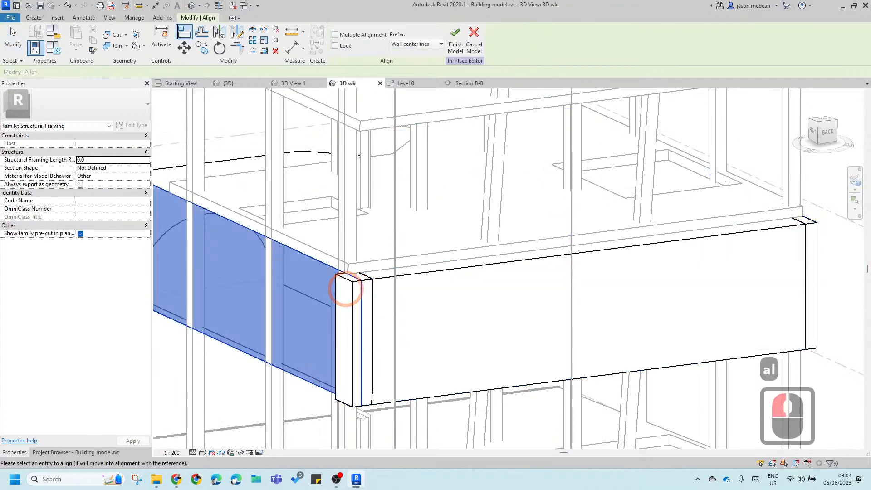
scroll(388, 311, "down", 4)
key("Escape")
key("Escape")
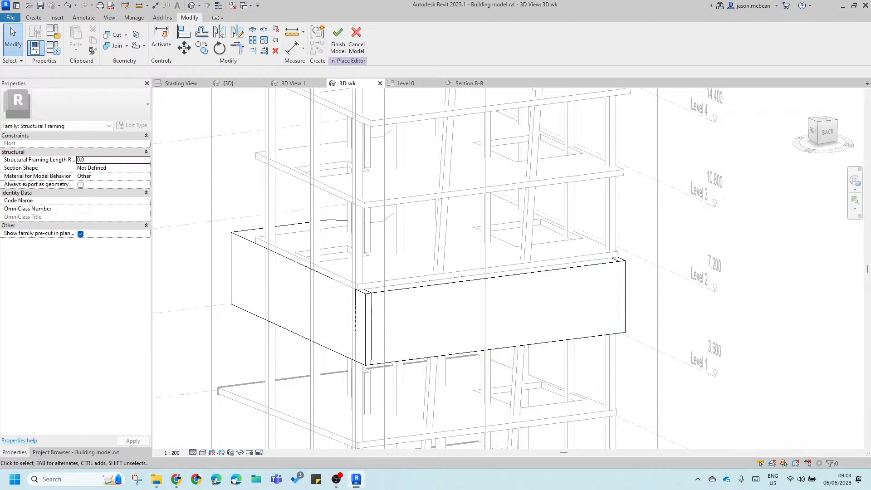
Step: Change the rectangular extrusion in front of the arches from Solid to Void
left_click(379, 306)
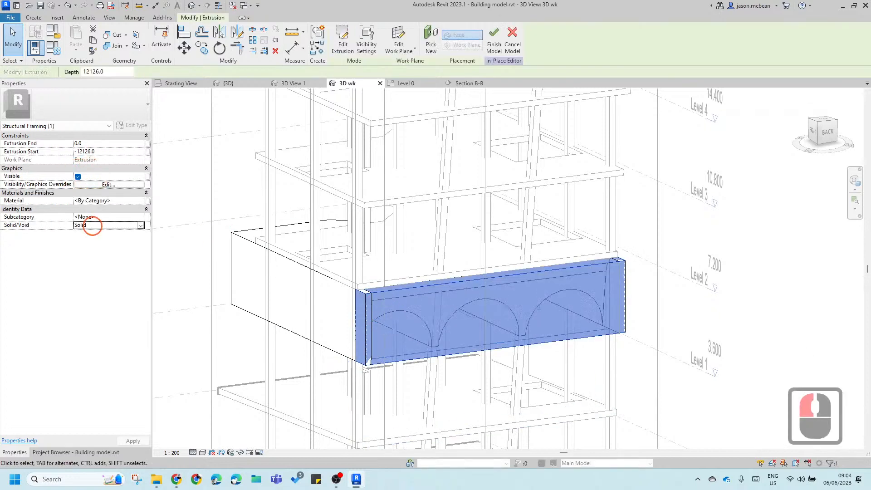
left_click(148, 224)
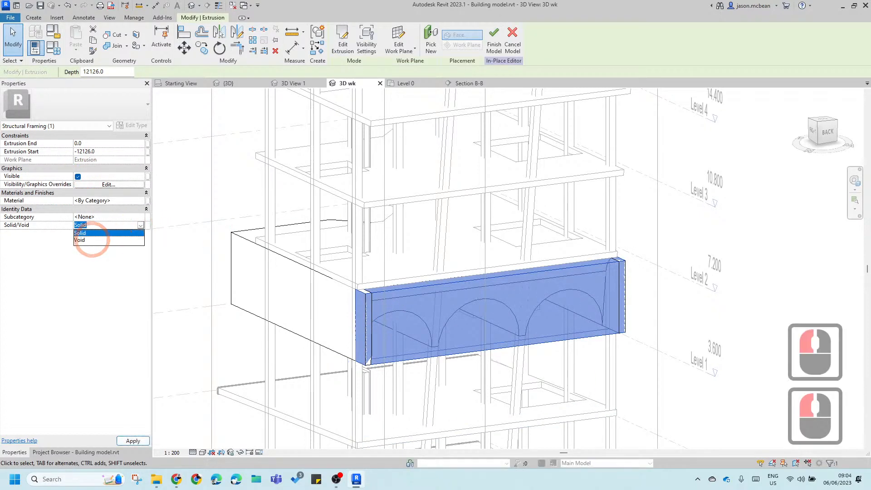
left_click(92, 240)
key("Escape")
Step: Cut the vault's solid geometry with the rectangular void extrusion along the arched face
scroll(430, 341, "up", 3)
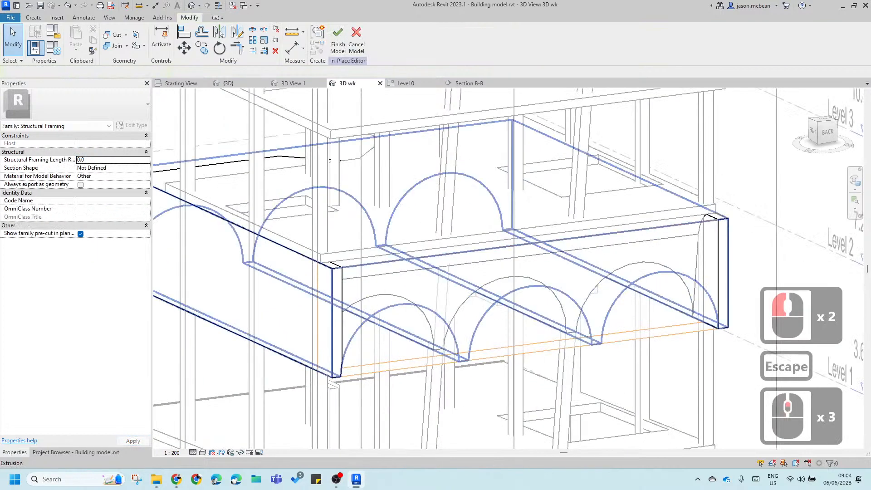
left_click(117, 34)
left_click(350, 265)
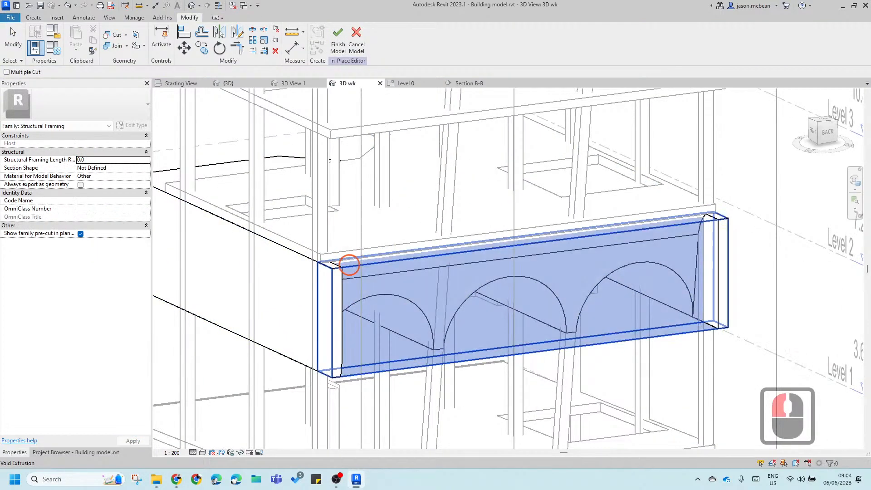
left_click(331, 269)
scroll(266, 287, "down", 3)
key("Escape")
key("Escape")
scroll(621, 381, "down", 1)
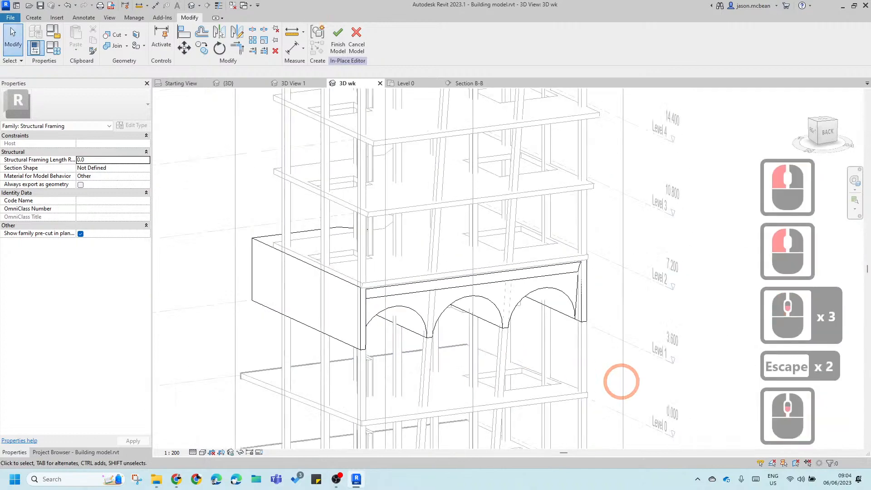
Step: Finish the in-place vault model
middle_click_drag(620, 381, 399, 363, "shift")
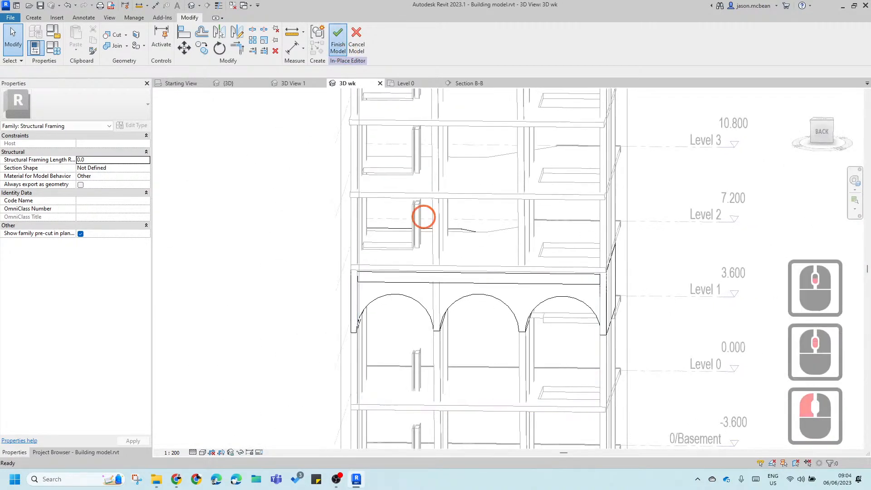
middle_click_drag(424, 217, 570, 352, "shift")
Step: Join the 300x300 concrete column at the vault's back-left corner with the vault
scroll(569, 352, "up", 6)
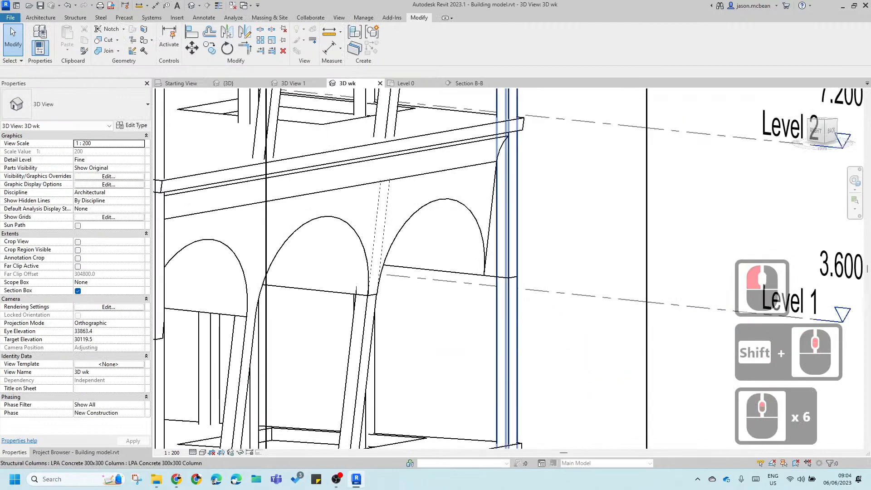
key("j")
left_click(509, 305)
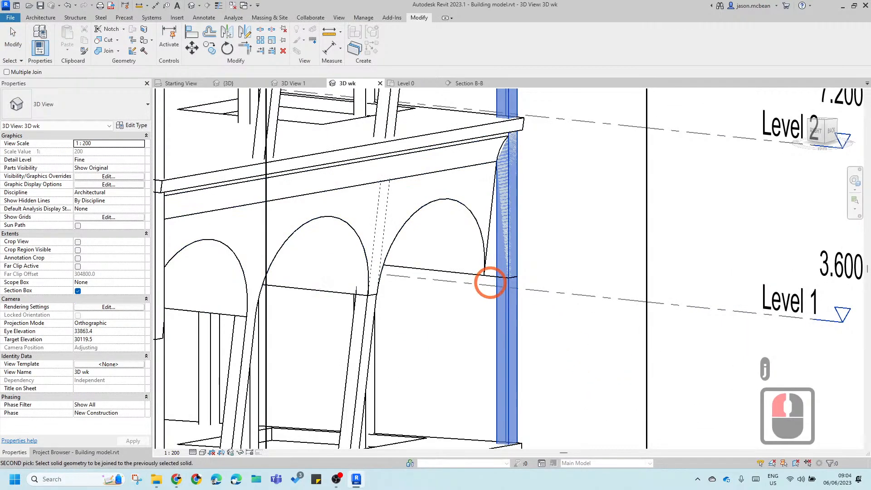
left_click(488, 277)
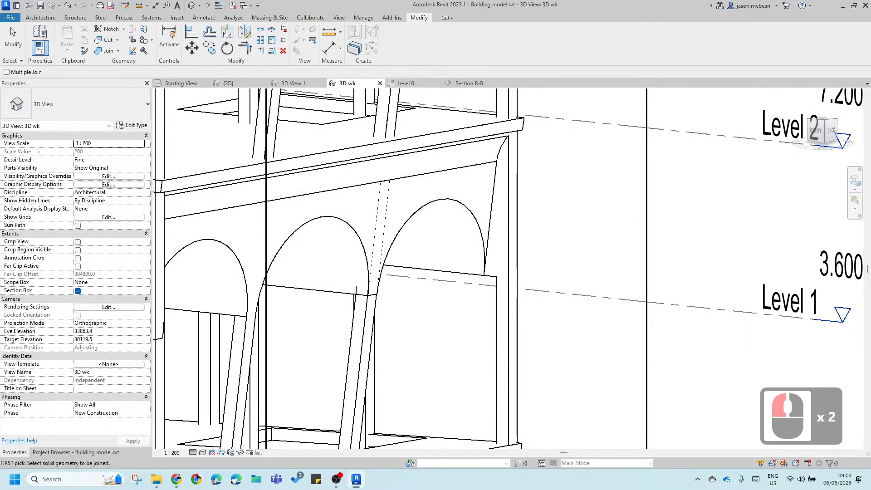
Step: Join the raking column between the last two arches near the vault's left side with the vault
scroll(549, 315, "down", 3)
middle_click_drag(548, 315, 431, 311, "shift")
scroll(431, 312, "up", 4)
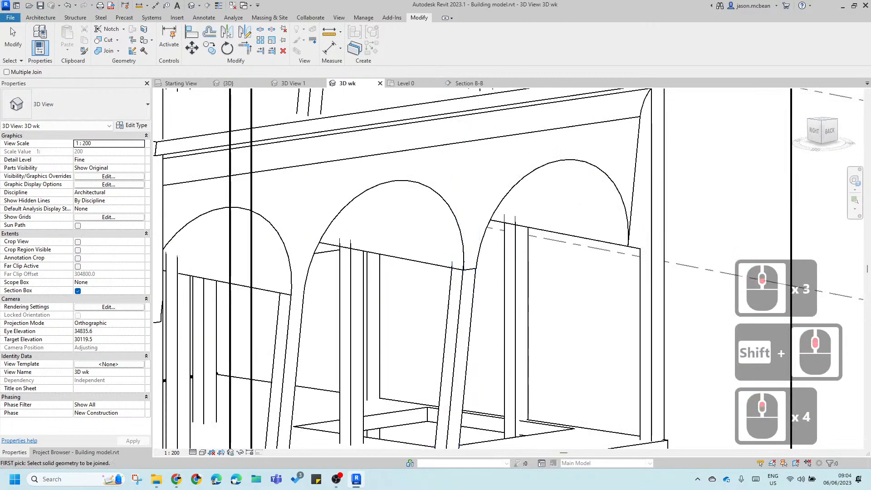
left_click(434, 272)
left_click(552, 281)
scroll(610, 288, "down", 1)
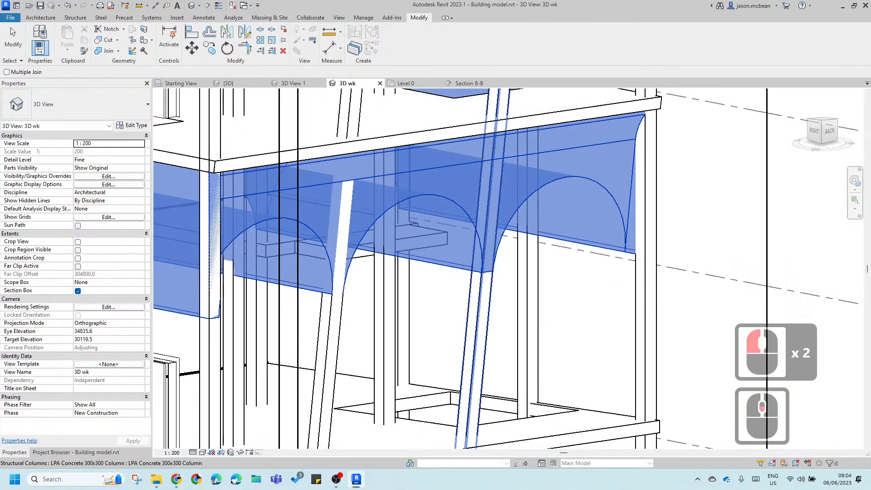
left_click(597, 316)
key("Escape")
scroll(466, 267, "down", 3)
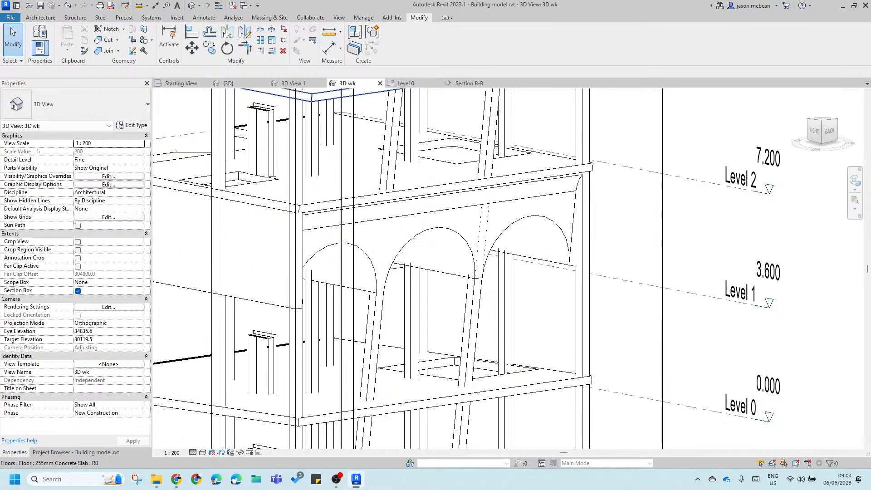
left_click(461, 295)
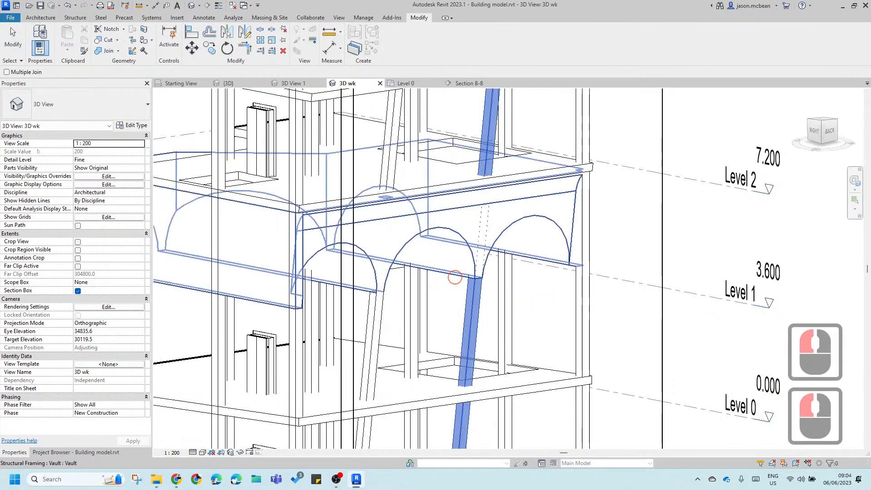
left_click(530, 321)
scroll(513, 274, "down", 5)
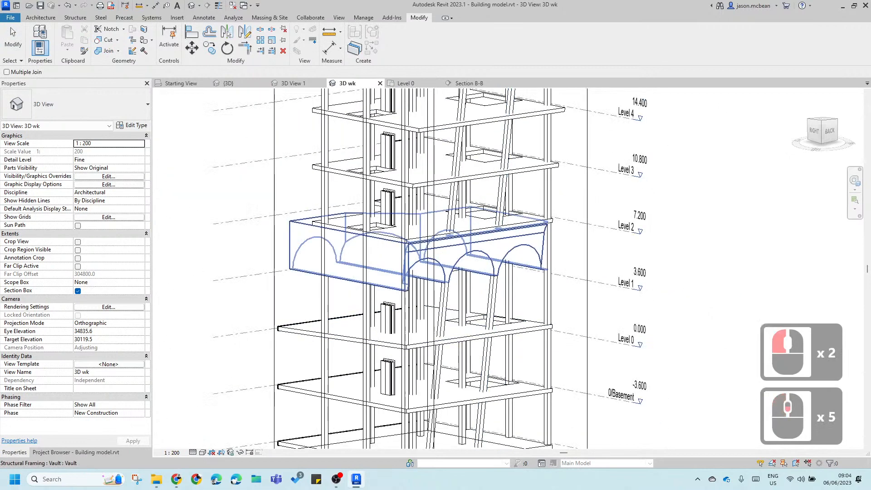
Step: Join the 300x300 concrete column at the vault's back-right corner with the vault
key("Caps_Lock")
scroll(412, 258, "up", 5)
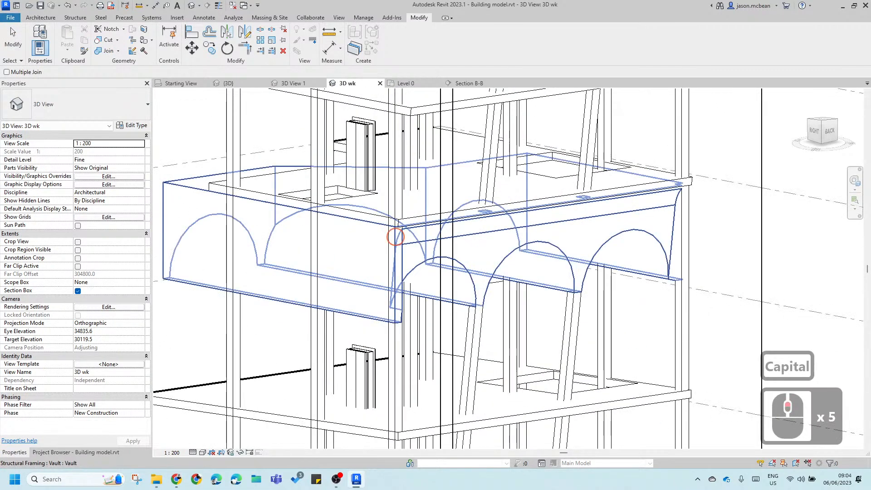
left_click(396, 237)
left_click(414, 218)
middle_click_drag(756, 294, 431, 274)
scroll(429, 279, "up", 7)
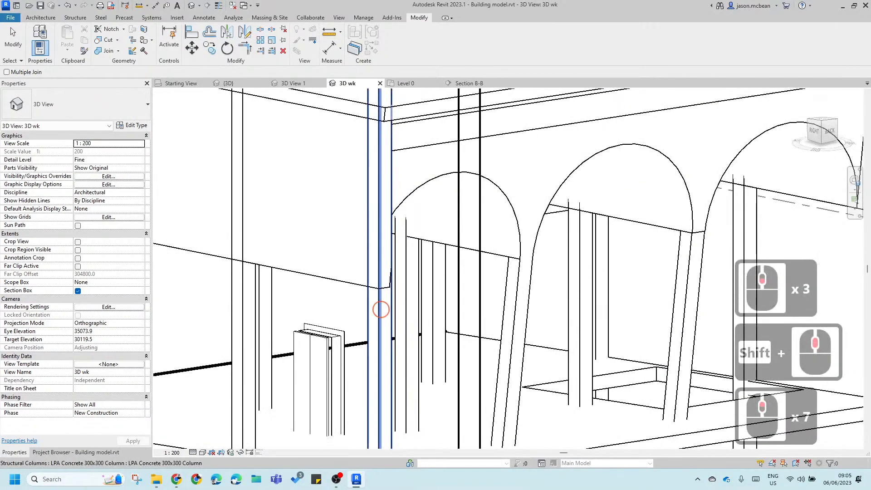
scroll(381, 309, "down", 7)
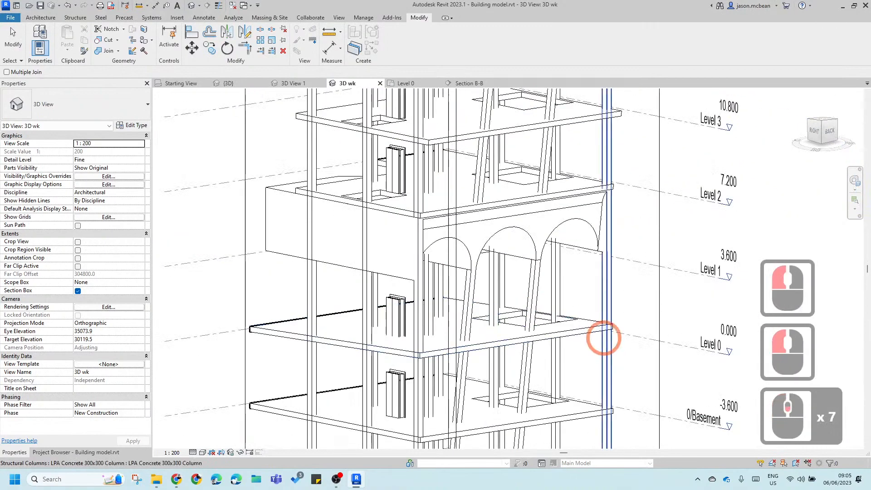
Step: Examine the finished vault from the back, above and left side, checking how its arches and walls meet the columns and slabs
middle_click_drag(603, 338, 522, 231, "shift")
scroll(521, 231, "up", 5)
scroll(387, 195, "down", 5)
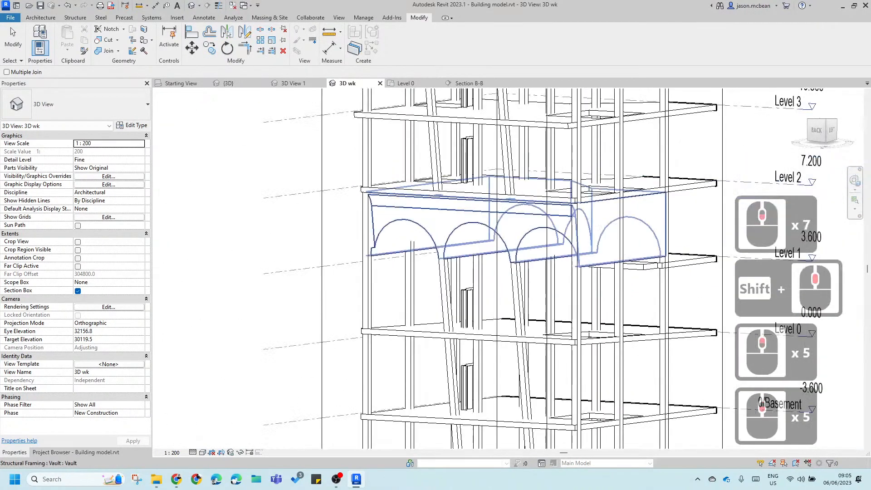
scroll(490, 202, "up", 2)
scroll(477, 204, "down", 5)
scroll(589, 197, "up", 7)
key("Escape")
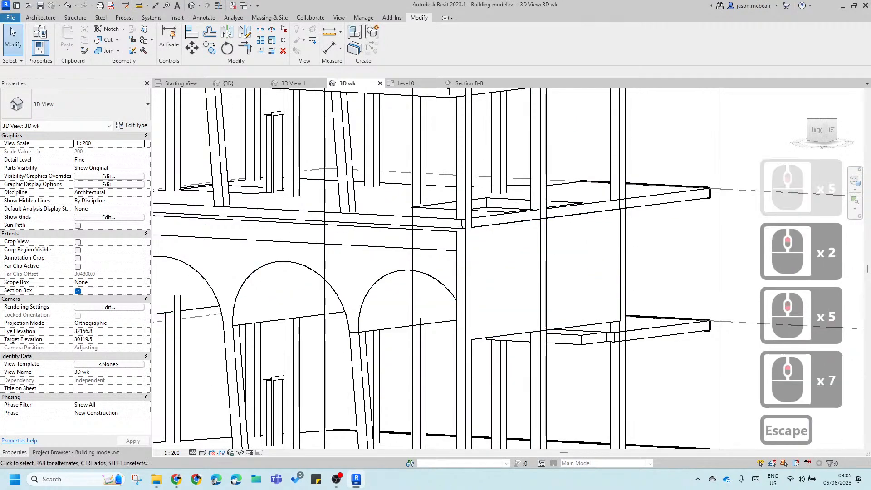
middle_click_drag(515, 249, 545, 190, "shift")
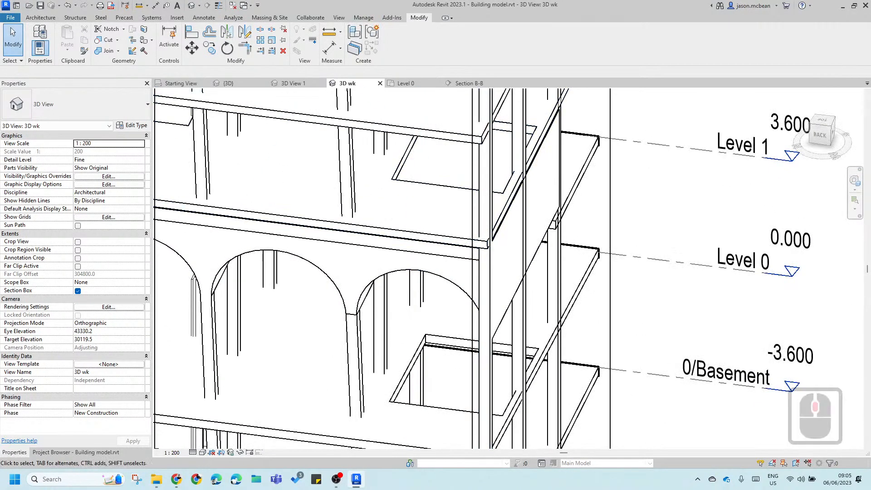
scroll(417, 314, "down", 5)
scroll(458, 317, "up", 1)
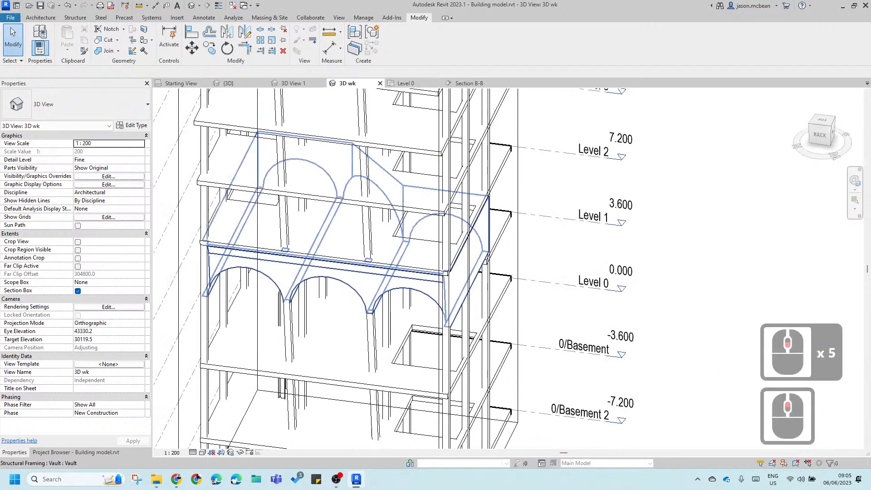
left_click(453, 318)
middle_click_drag(580, 295, 408, 161, "shift")
middle_click_drag(344, 166, 390, 277, "shift")
scroll(386, 286, "down", 5)
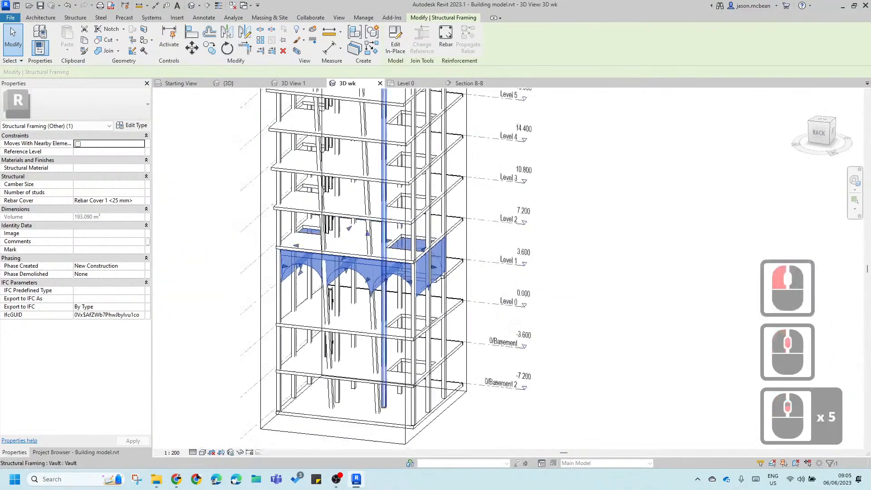
left_click(656, 330)
middle_click_drag(656, 330, 346, 243, "shift")
scroll(452, 283, "up", 4)
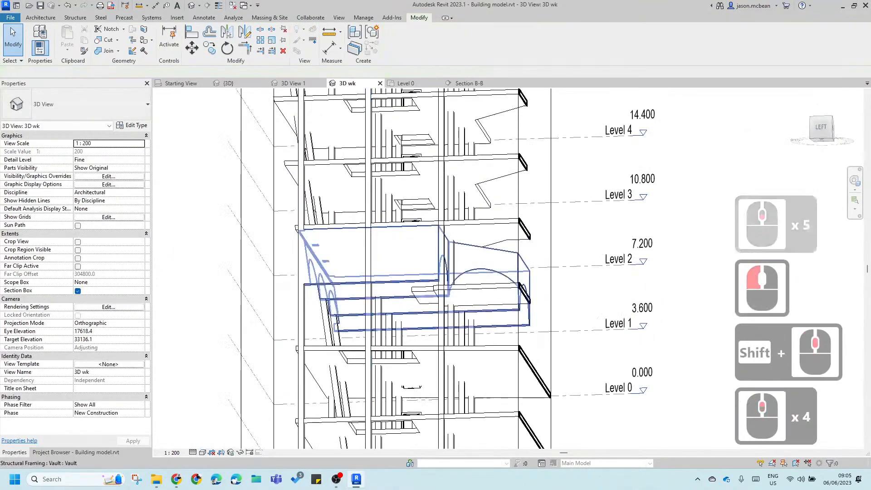
Step: Lower the top of the 3D view's section box to just above Level 2
middle_click_drag(451, 284, 295, 334, "shift")
scroll(473, 278, "up", 3)
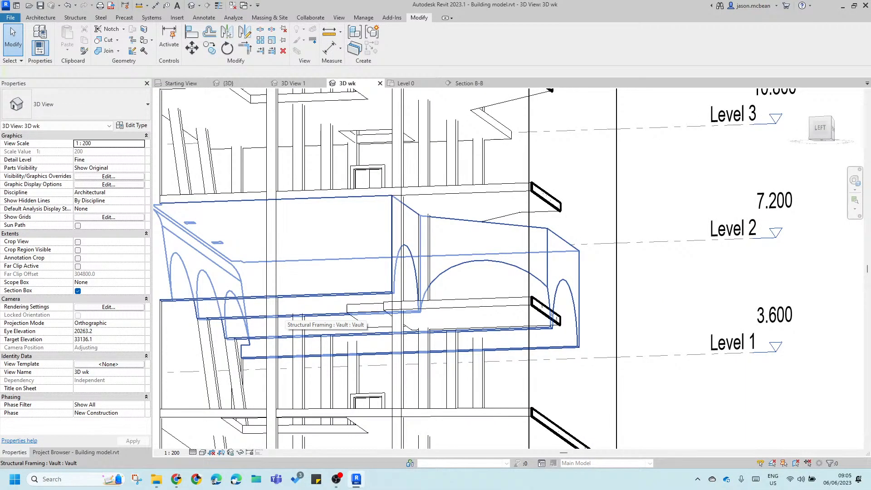
scroll(283, 320, "down", 15)
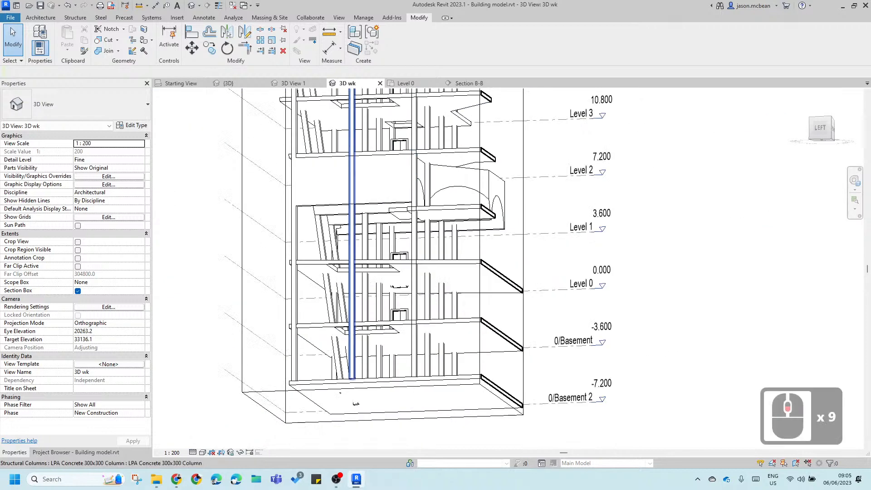
key("Escape")
left_click(677, 228)
middle_click_drag(532, 196, 480, 297, "shift")
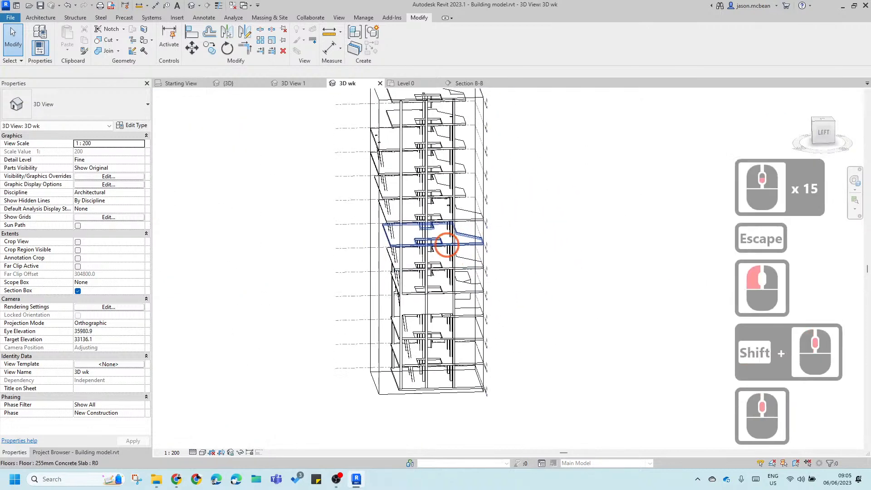
scroll(487, 182, "down", 4)
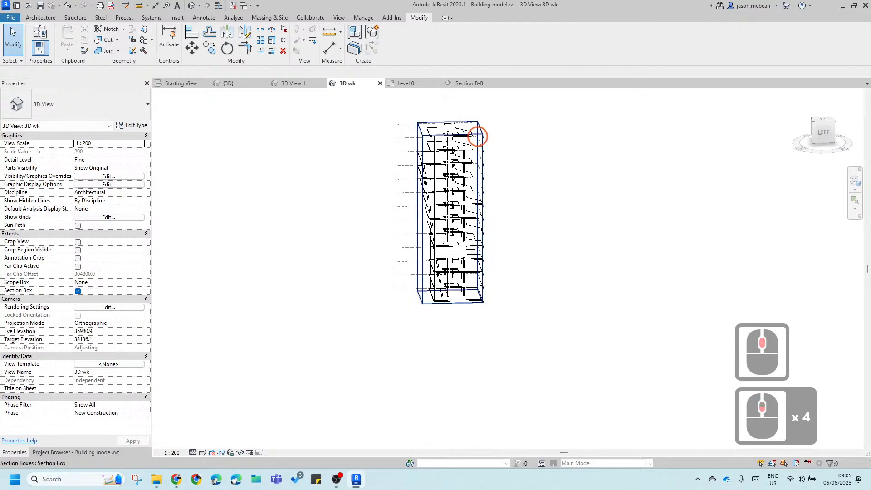
left_click(478, 136)
scroll(450, 134, "up", 3)
left_click_drag(459, 219, 459, 290)
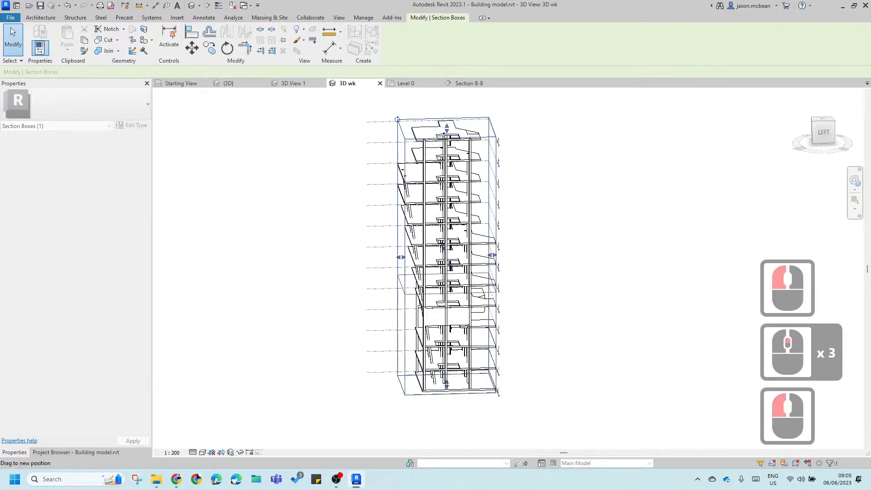
Step: Raise the bottom of the section box to just below Level 0 so the box encloses only the vault's storeys
middle_click_drag(515, 338, 562, 312, "shift")
scroll(454, 376, "up", 5)
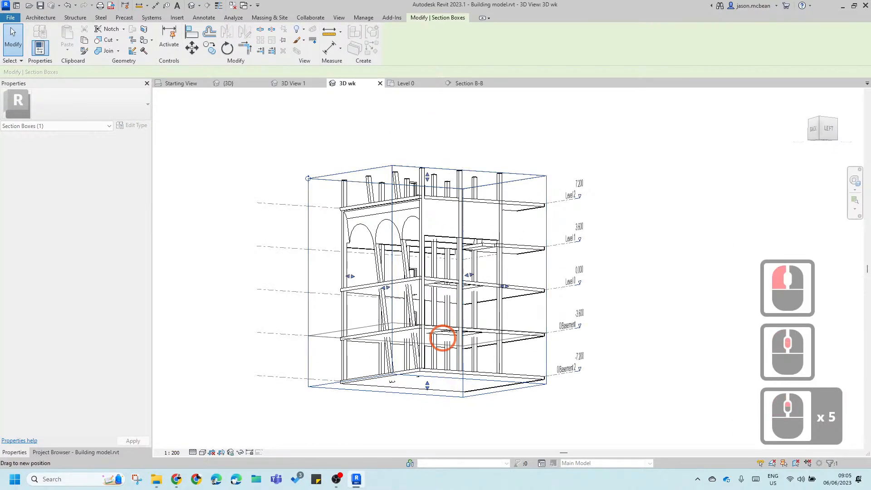
left_click_drag(445, 303, 445, 303)
middle_click_drag(565, 362, 651, 381, "shift")
scroll(467, 248, "up", 4)
Step: Switch the 3D wk view from orthographic to perspective projection
right_click(818, 131)
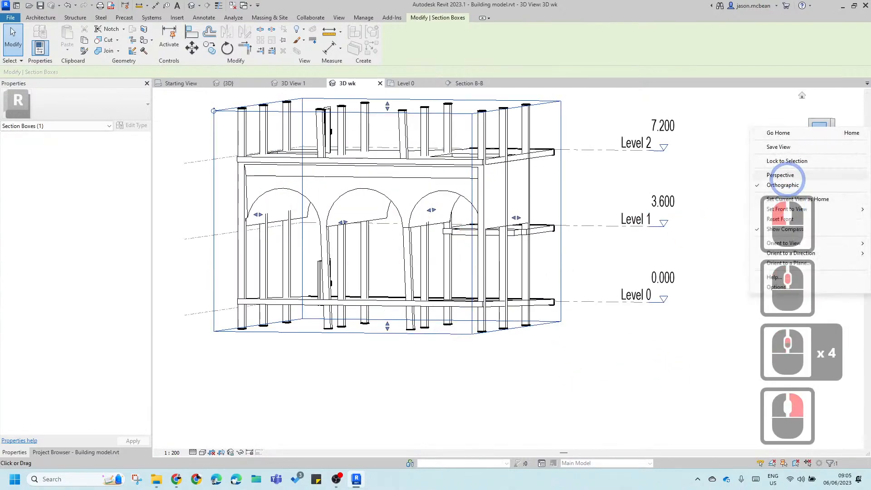
left_click(787, 178)
scroll(442, 356, "up", 1)
middle_click_drag(444, 359, 399, 322, "shift")
scroll(380, 336, "down", 4)
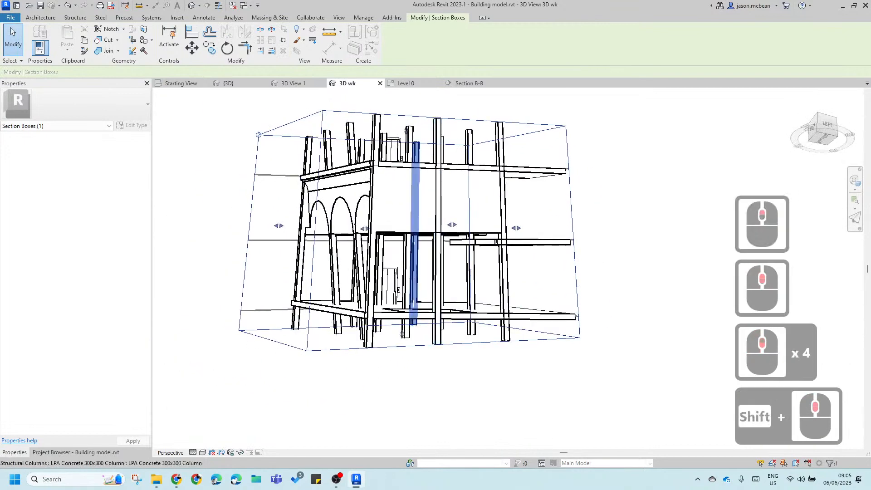
Step: Change the steering wheel to the Full Navigation Wheel and try its Center tool on the cropped building
key("shift+w")
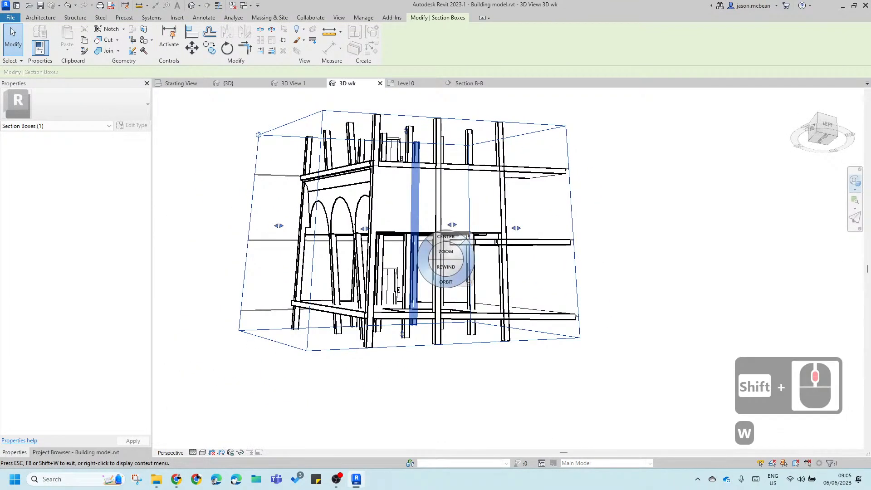
right_click(469, 282)
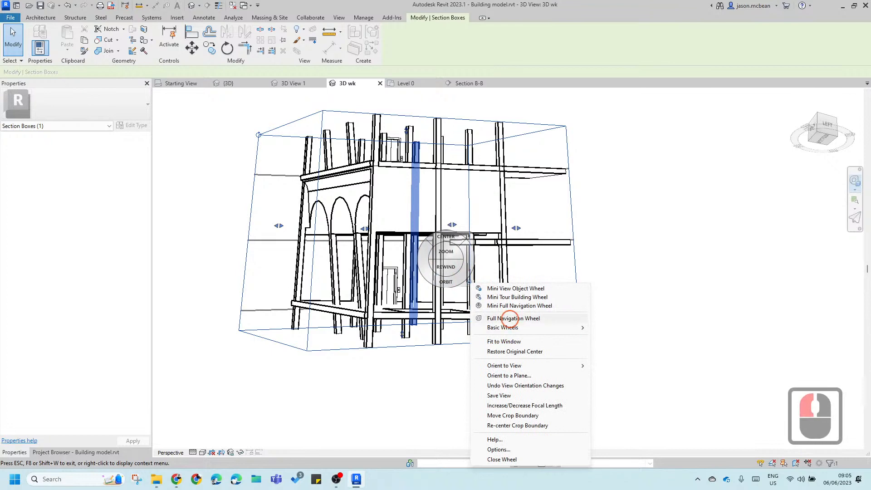
left_click(509, 318)
left_click(367, 267)
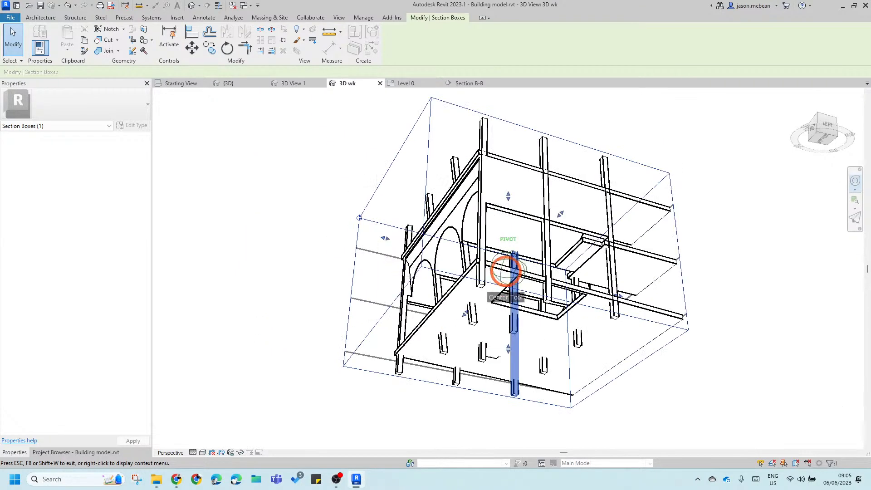
left_click_drag(567, 390, 554, 335)
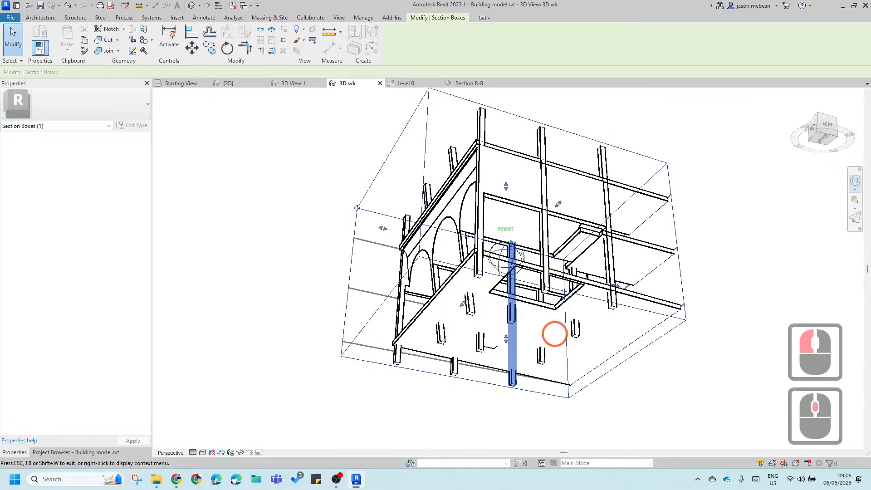
key("Escape")
key("Escape")
Step: Use the Full Navigation Wheel to approach the vault from the back and look straight through its three arches
middle_click_drag(422, 222, 547, 297, "shift")
key("shift+w")
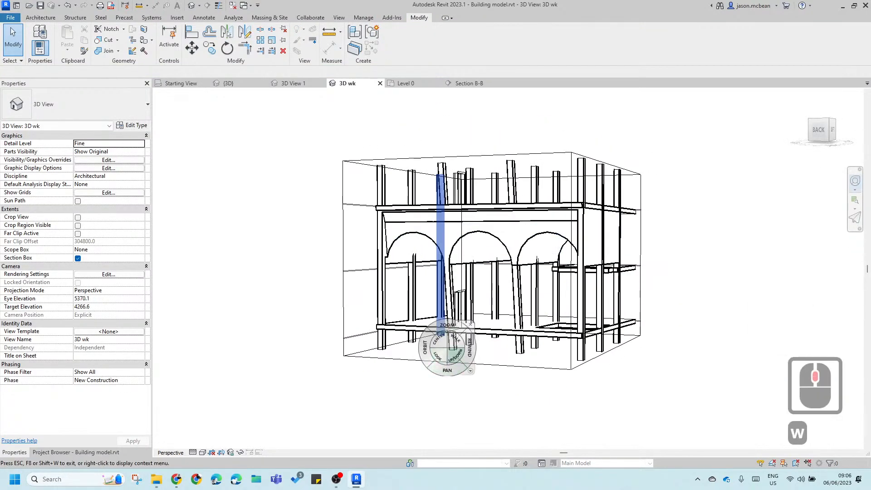
left_click_drag(508, 358, 508, 376)
left_click_drag(521, 324, 585, 287)
left_click_drag(508, 376, 508, 376)
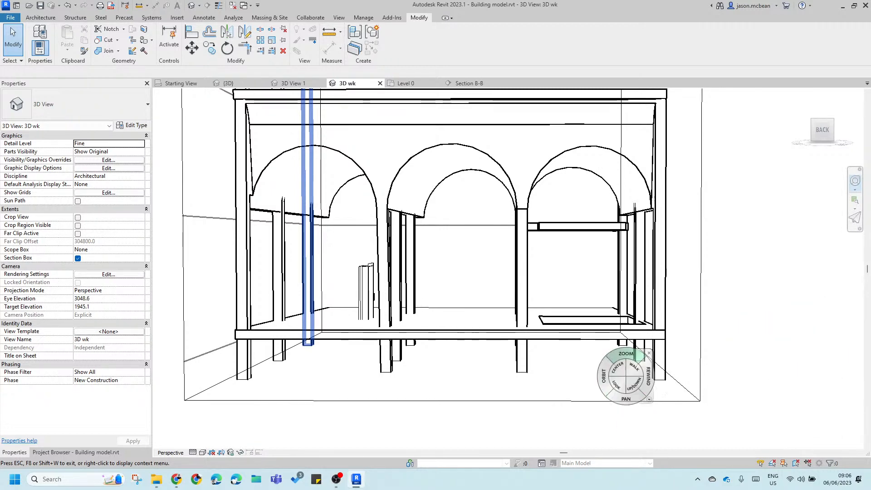
Step: Leave the navigation wheel and save the building model
key("Escape")
key("Escape")
scroll(477, 318, "down", 8)
scroll(680, 380, "up", 5)
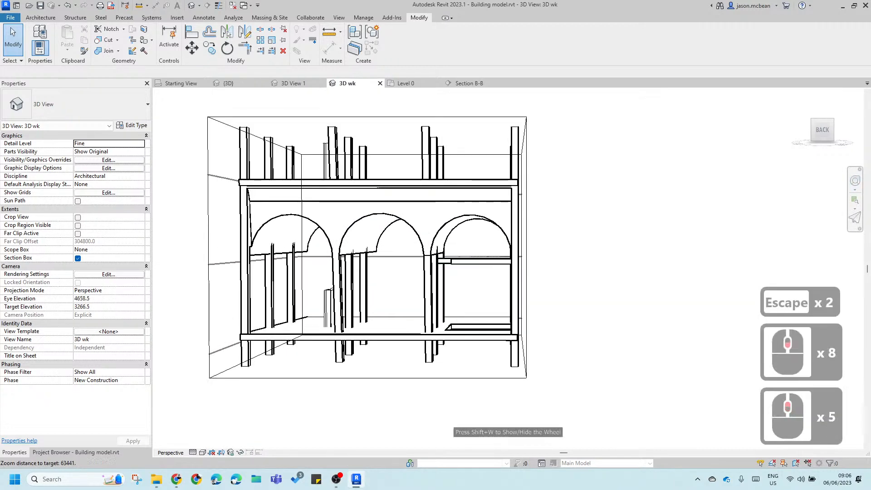
middle_click_drag(635, 284, 262, 113, "shift")
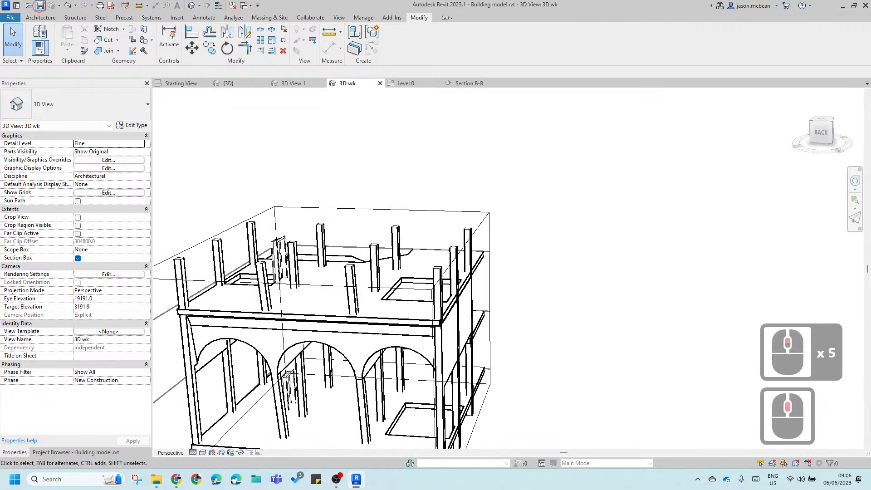
left_click(379, 243)
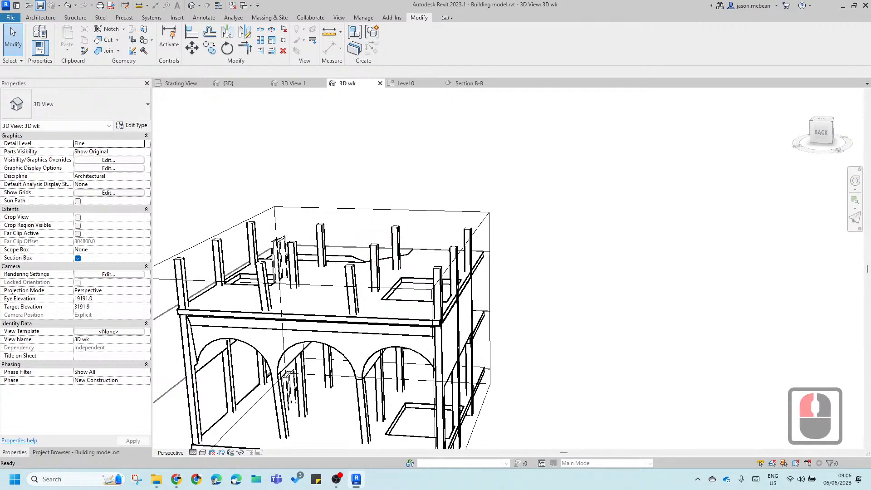
Step: Examine the vault's back arches and underside from below in perspective, checking how they meet the raking columns
scroll(545, 313, "down", 3)
middle_click_drag(546, 354, 387, 233, "shift")
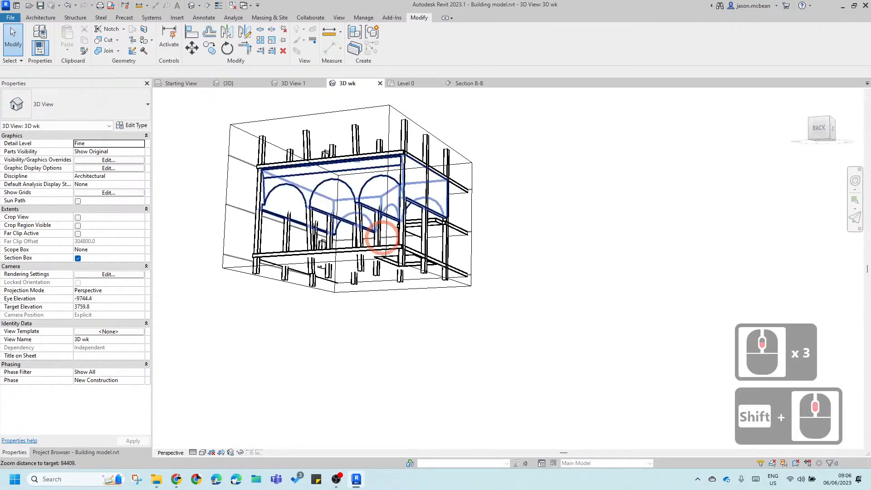
scroll(387, 233, "up", 6)
scroll(314, 194, "up", 5)
left_click(314, 194)
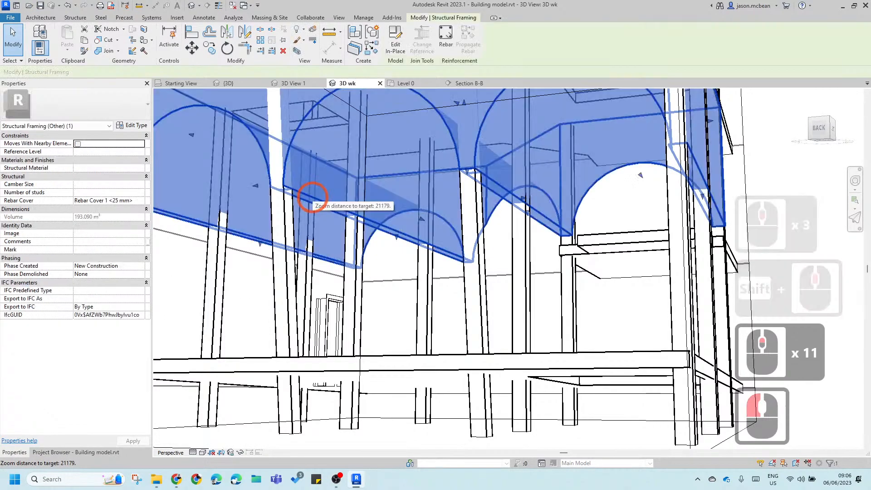
middle_click_drag(349, 132, 514, 291)
key("Escape")
key("Escape")
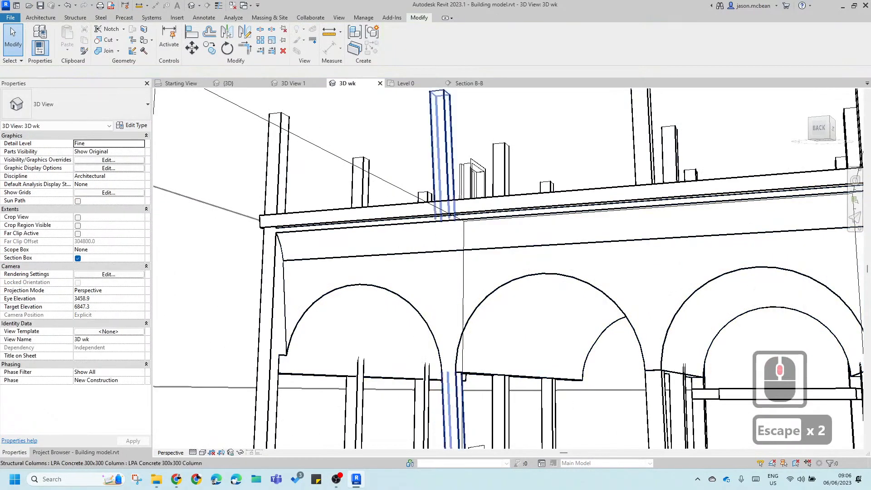
key("Escape")
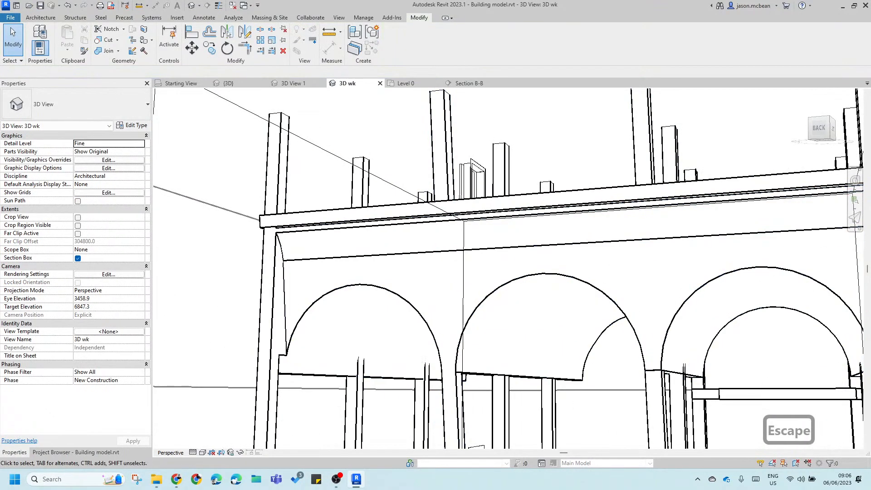
scroll(452, 316, "down", 5)
key("Escape")
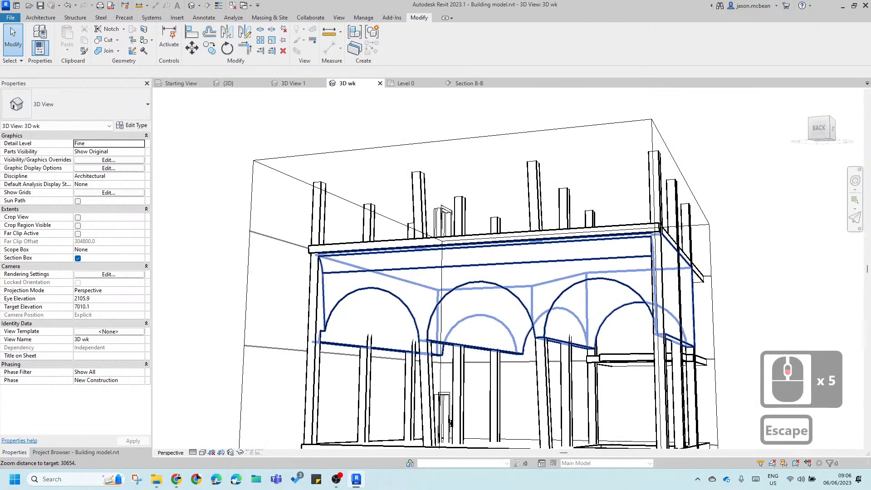
Step: Examine the vault from its back-left corner, close up and from above, checking its junctions with the slab edge and columns
left_click(452, 316)
scroll(452, 316, "down", 3)
middle_click_drag(594, 350, 563, 350, "shift")
key("Escape")
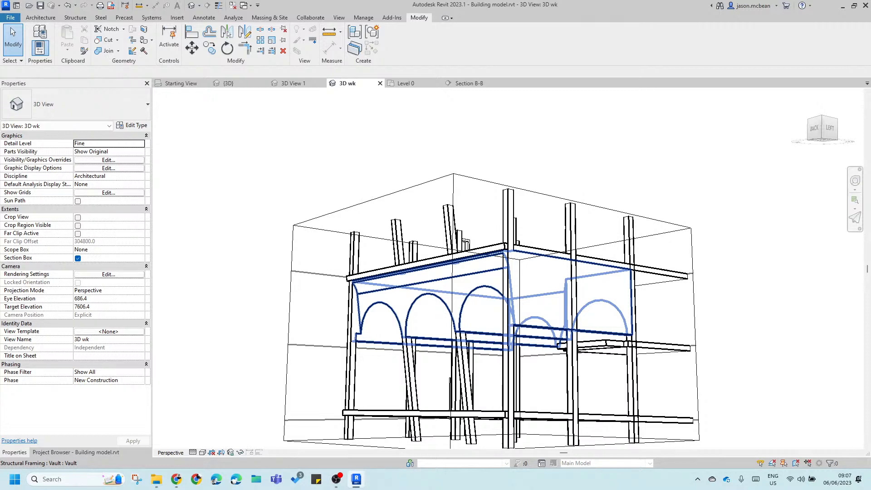
scroll(464, 343, "up", 20)
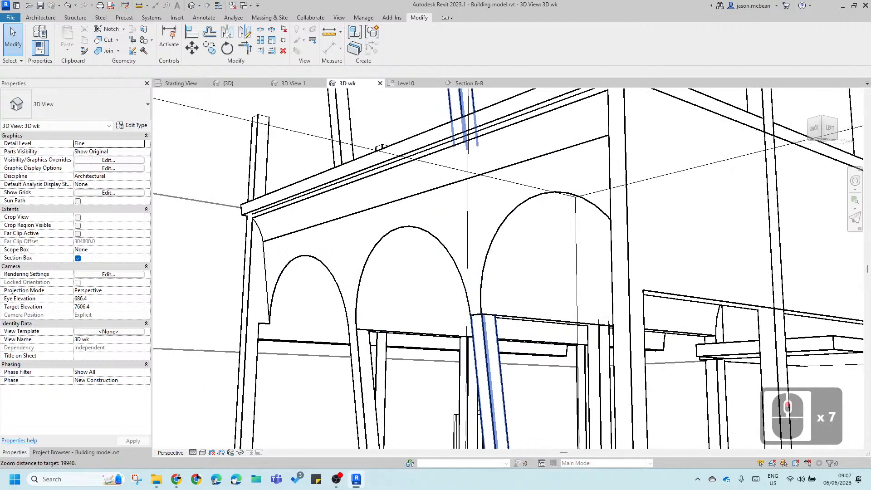
scroll(436, 299, "down", 7)
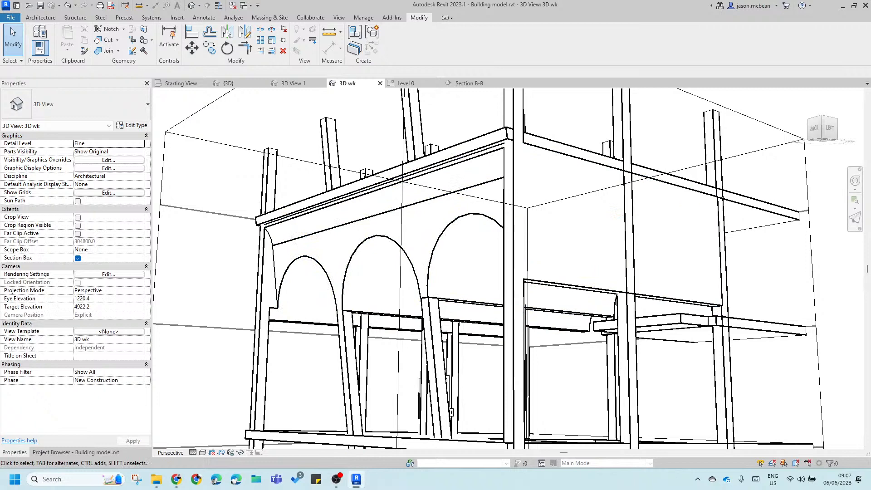
scroll(499, 267, "down", 5)
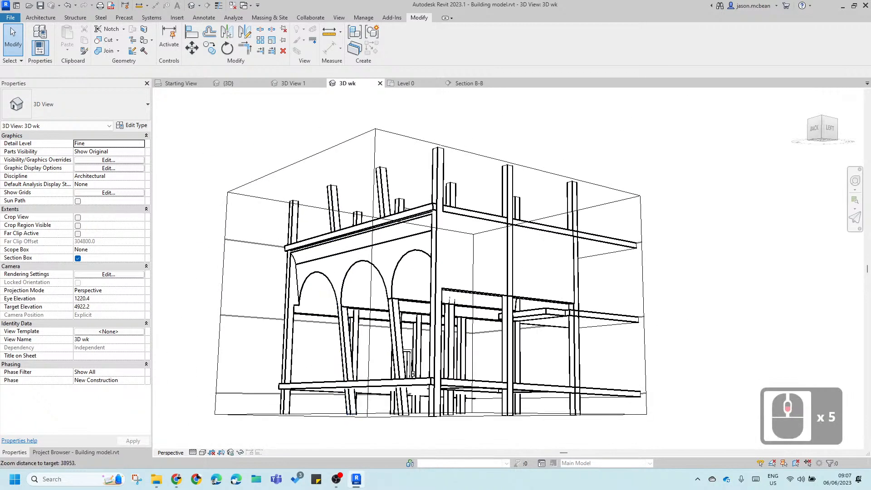
scroll(499, 267, "up", 6)
scroll(438, 302, "down", 7)
scroll(437, 302, "up", 6)
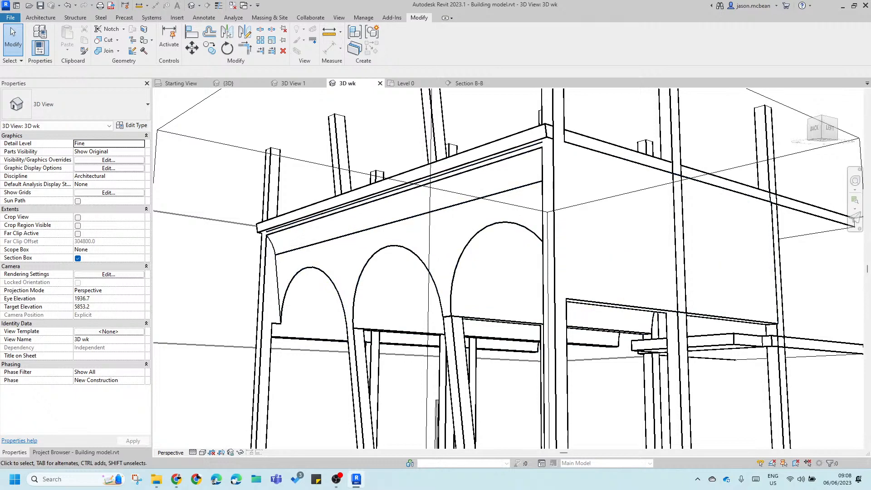
scroll(404, 263, "down", 5)
scroll(472, 281, "down", 5)
scroll(471, 281, "up", 7)
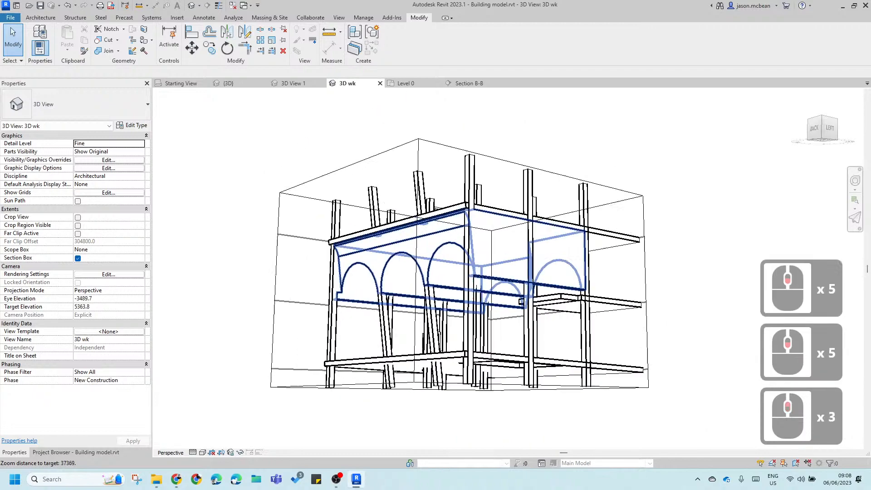
middle_click_drag(472, 281, 324, 256, "shift")
scroll(585, 325, "down", 7)
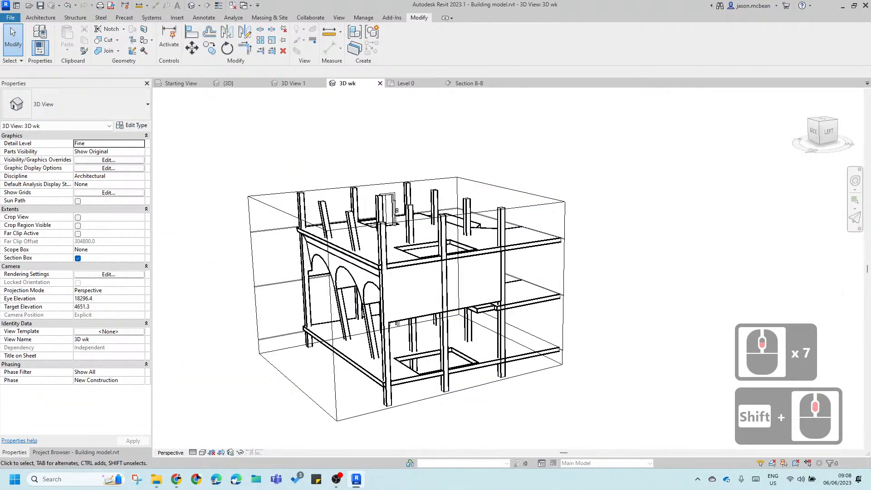
Step: Open the Level 0 floor plan at the area around the staircase and passenger lift
left_click(76, 453)
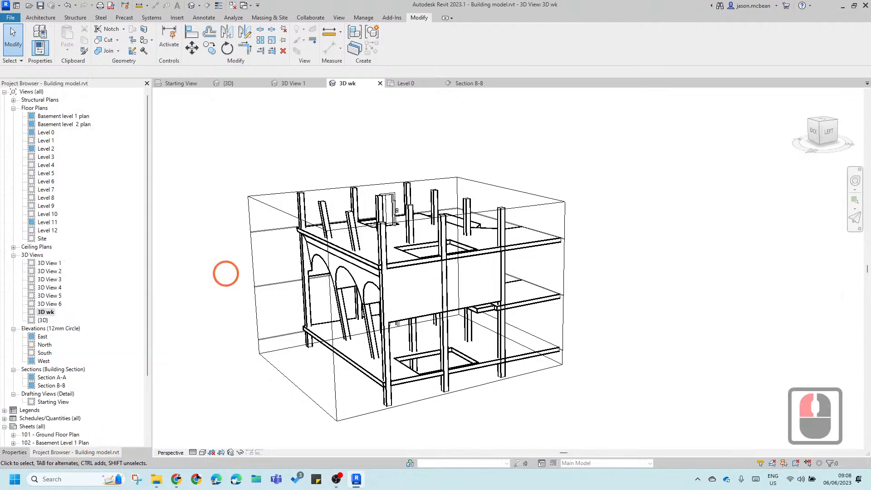
double_click(44, 133)
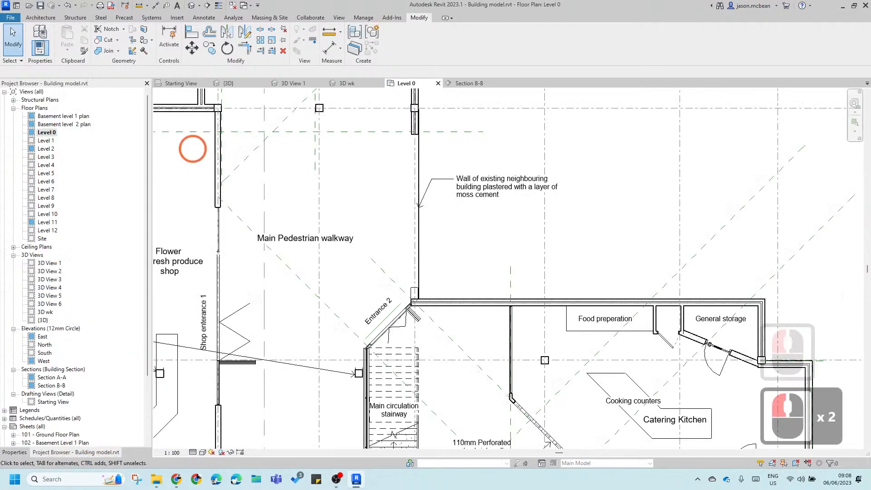
scroll(681, 291, "down", 8)
scroll(839, 364, "up", 3)
scroll(263, 175, "up", 4)
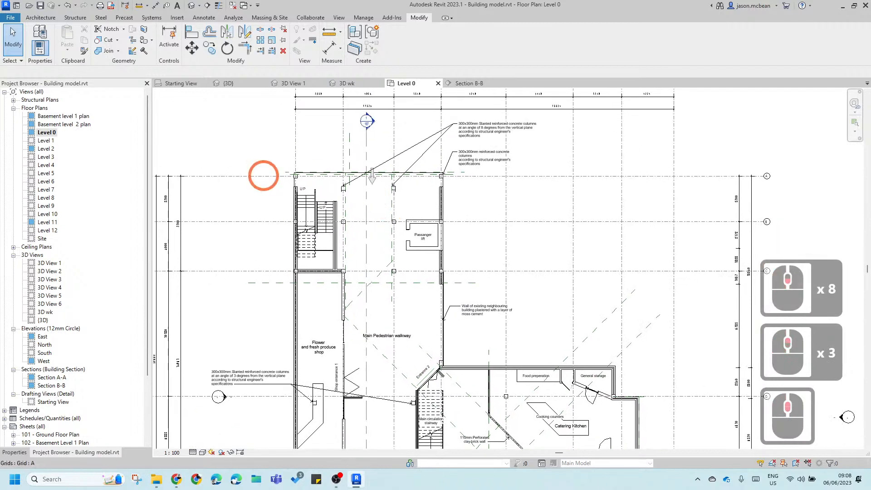
Step: Draw a section across the staircase and main walkway between the first two column rows, facing the slanted columns, and open its view
left_click(207, 5)
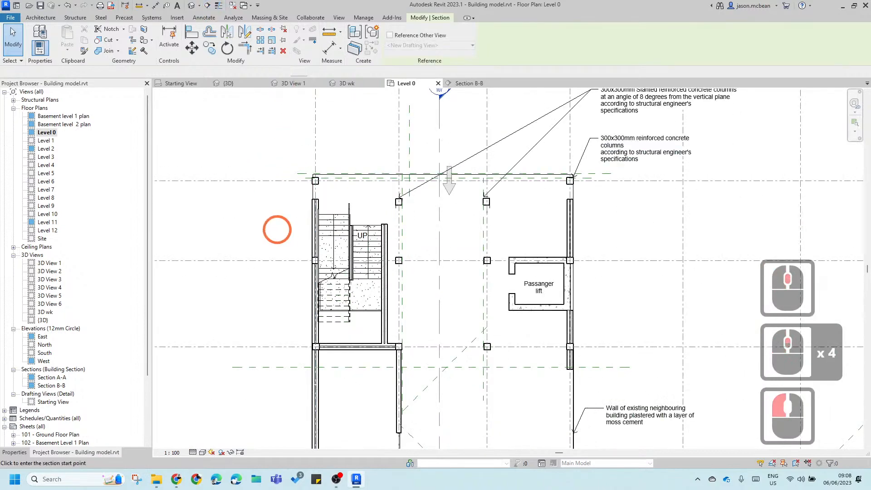
left_click(263, 227)
left_click(649, 233)
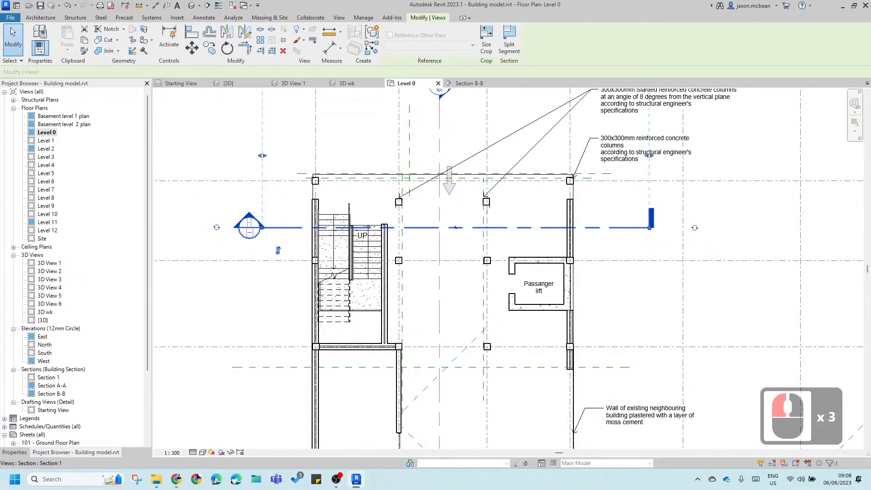
key("Escape")
double_click(248, 224)
scroll(492, 343, "up", 14)
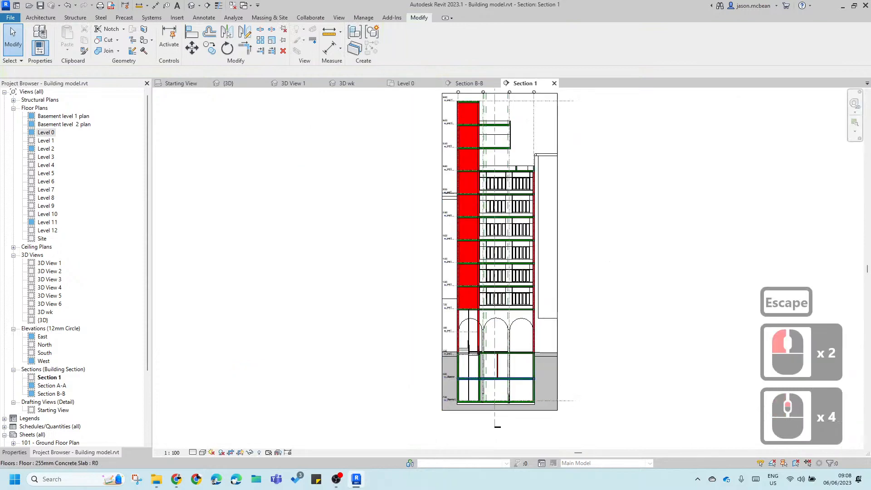
Step: Examine the vault's three arches and their extent between the walls and the Level 2 slab in the section
scroll(415, 238, "up", 4)
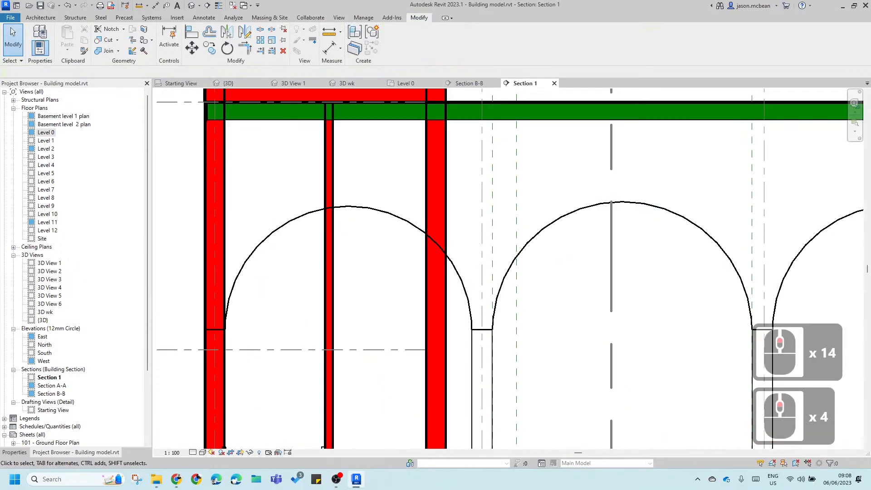
scroll(501, 269, "down", 5)
left_click(592, 249)
middle_click_drag(698, 275, 558, 281)
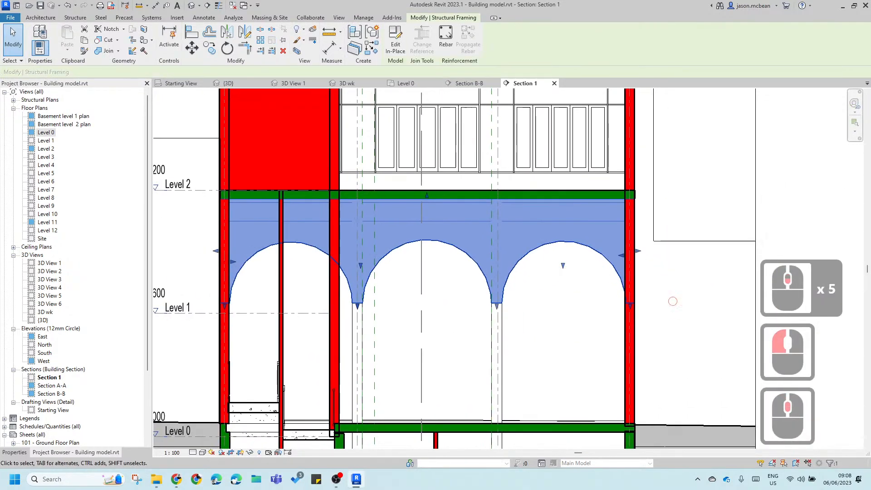
left_click(670, 302)
scroll(576, 246, "up", 5)
scroll(577, 246, "down", 5)
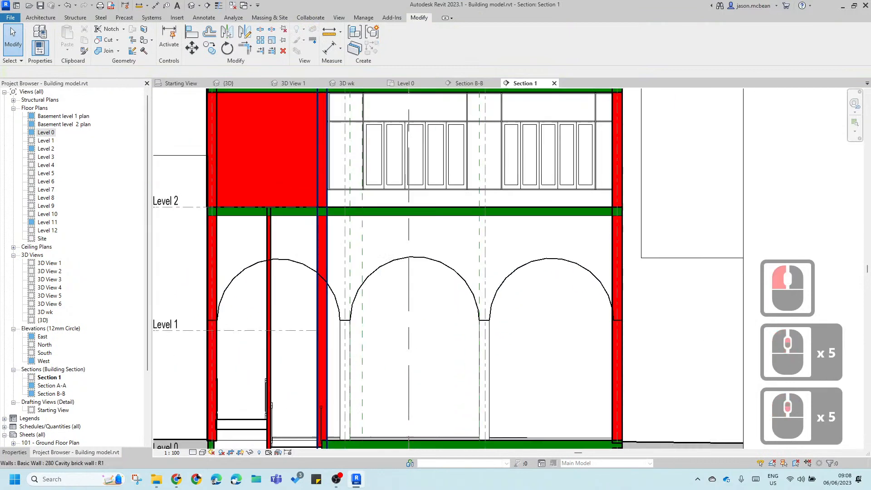
scroll(577, 246, "up", 3)
left_click(403, 263)
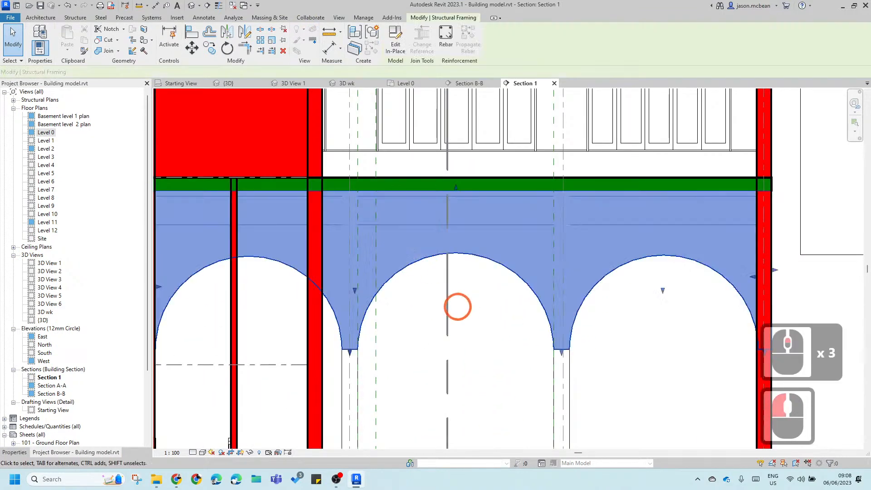
scroll(423, 315, "down", 4)
left_click(424, 315)
scroll(431, 297, "up", 4)
Step: Place a detail line along the vault's middle arch by picking its curved edge with zero offset
left_click(41, 17)
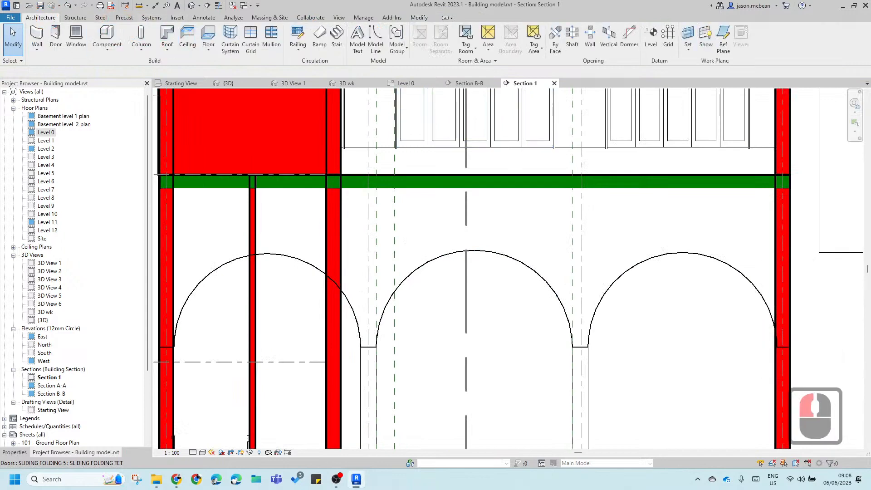
left_click(203, 17)
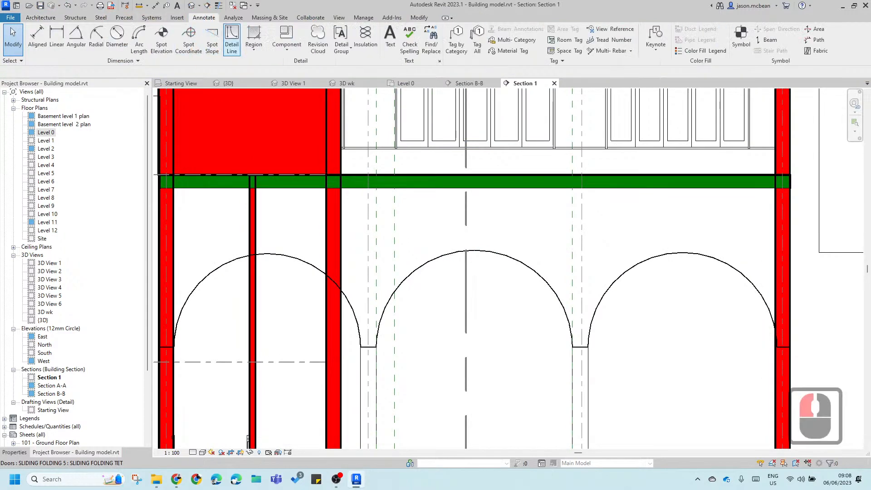
left_click(231, 40)
left_click(409, 50)
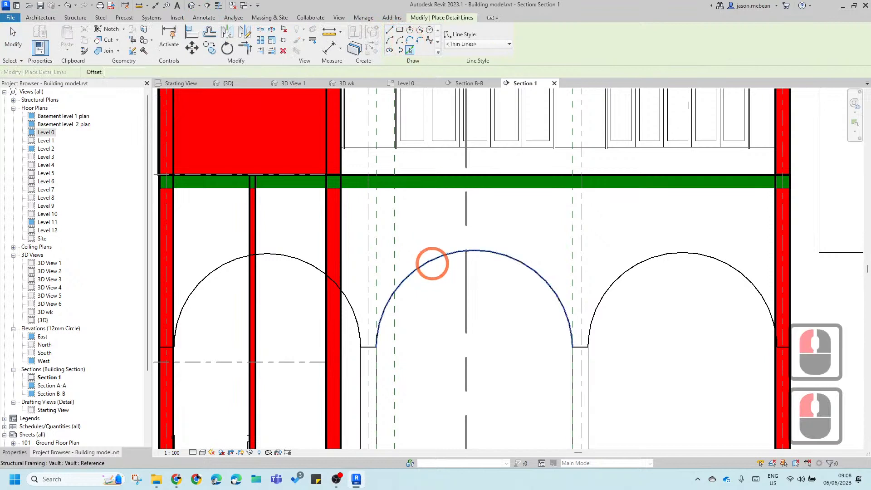
key("Tab")
key("Tab")
key("Tab")
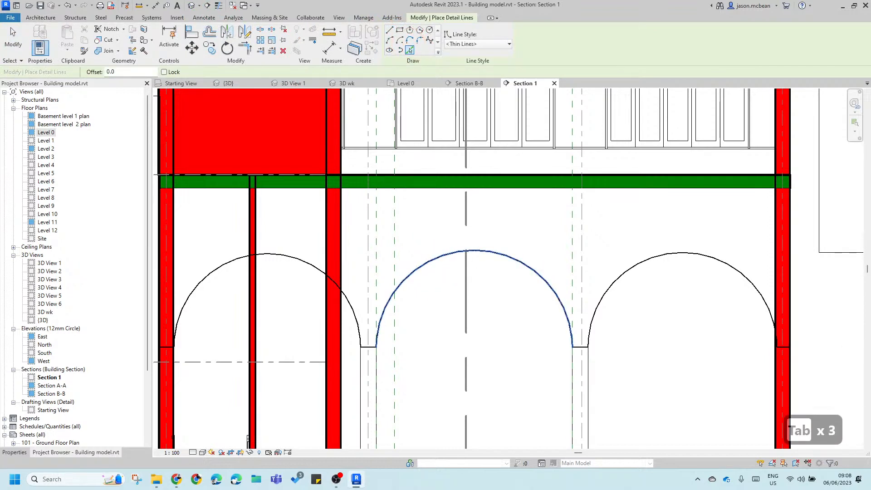
key("Tab")
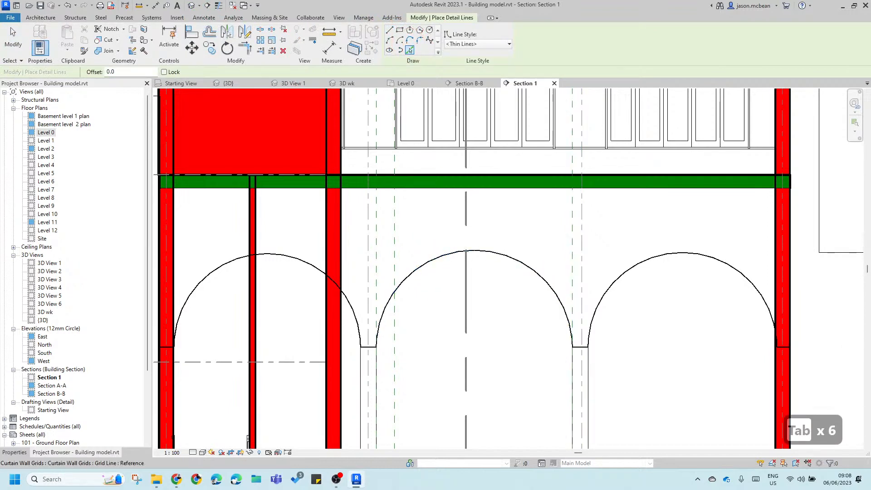
left_click(389, 29)
scroll(515, 254, "up", 5)
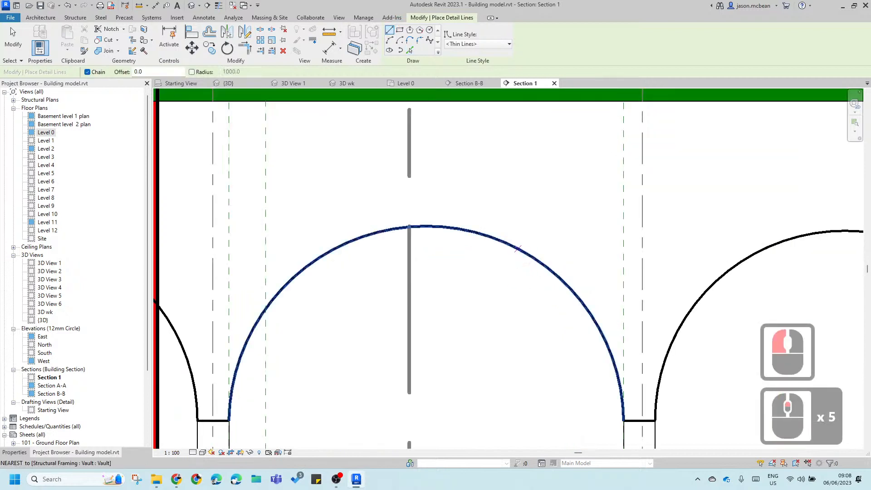
key("Tab")
left_click(410, 50)
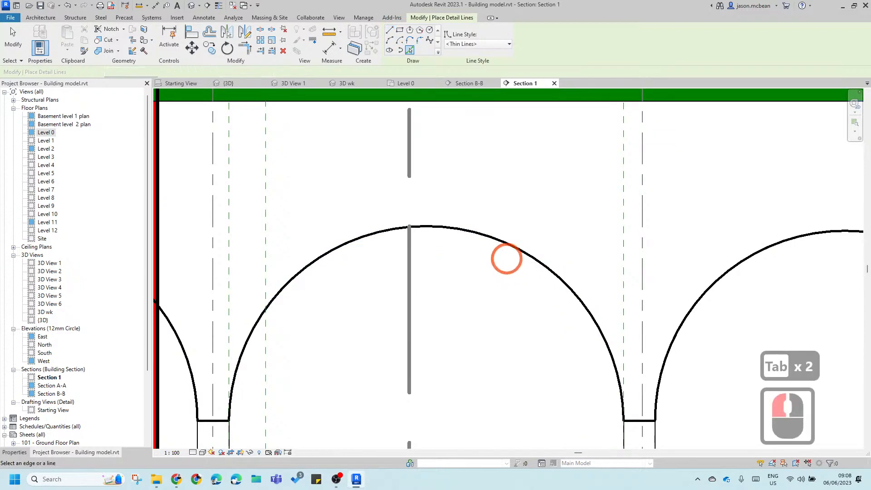
scroll(504, 243, "down", 4)
key("Tab")
key("Tab")
key("Tab")
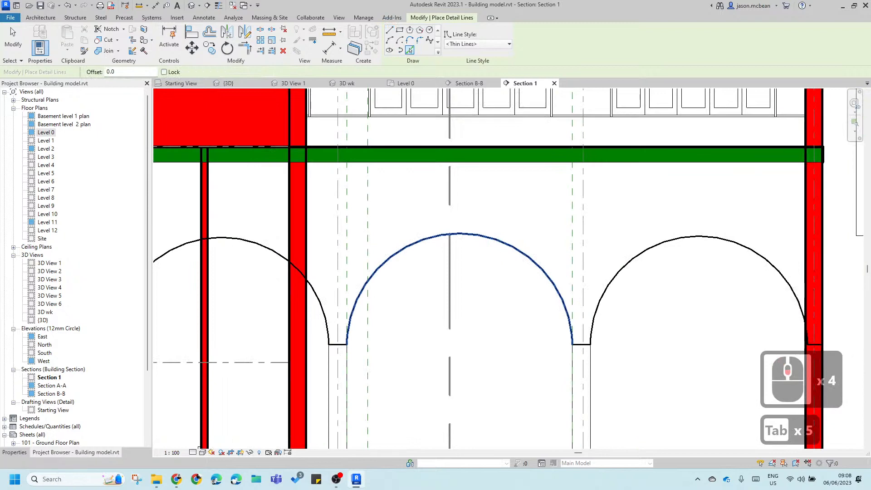
left_click(612, 302)
scroll(579, 345, "up", 7)
scroll(580, 341, "down", 4)
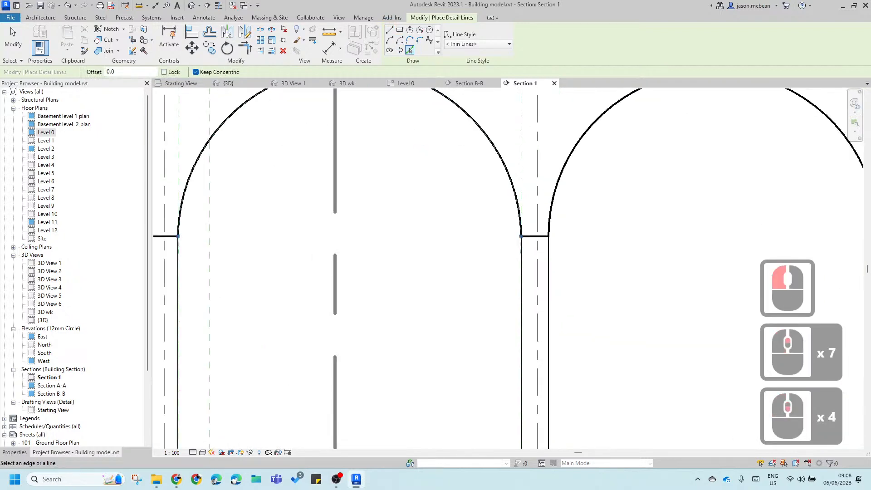
Step: Set the detail line offset to 30 and outline the middle arch, the left springing base and the left arch inside the vault
left_click(126, 72)
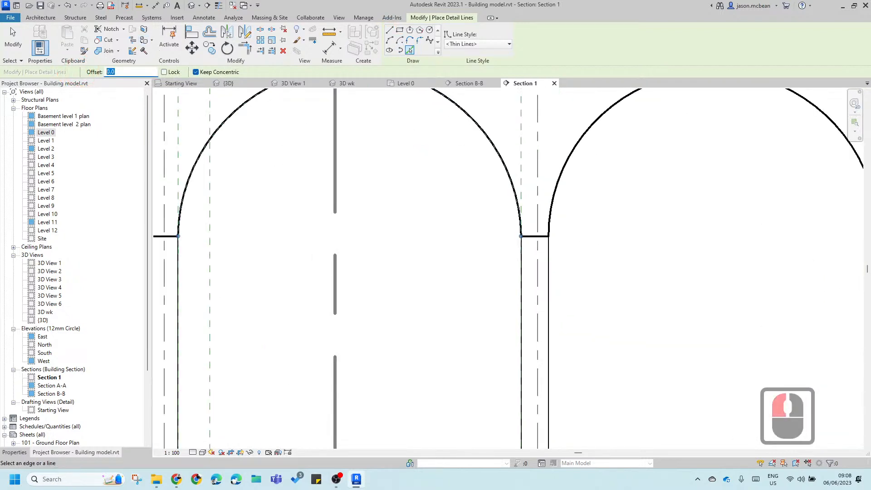
type("30")
key("Return")
scroll(283, 223, "down", 2)
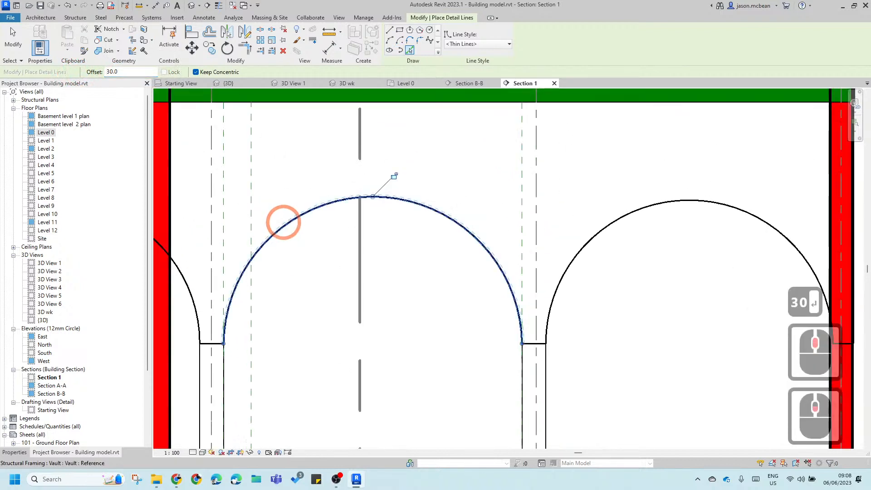
left_click(226, 317)
scroll(218, 339, "up", 5)
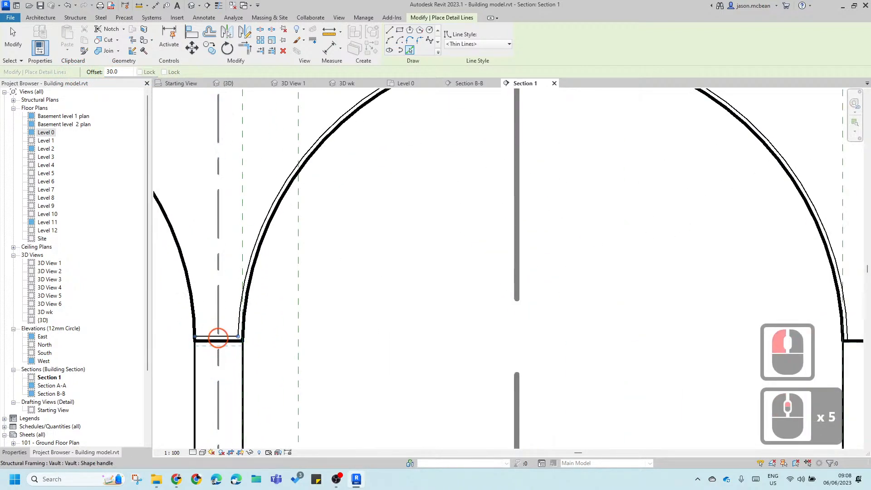
left_click(196, 307)
scroll(333, 317, "down", 8)
middle_click_drag(483, 338, 348, 319)
Step: Add detail lines offset 30 inside the vault from the right springing base, the right arch and the right wall's inner face
scroll(364, 308, "up", 8)
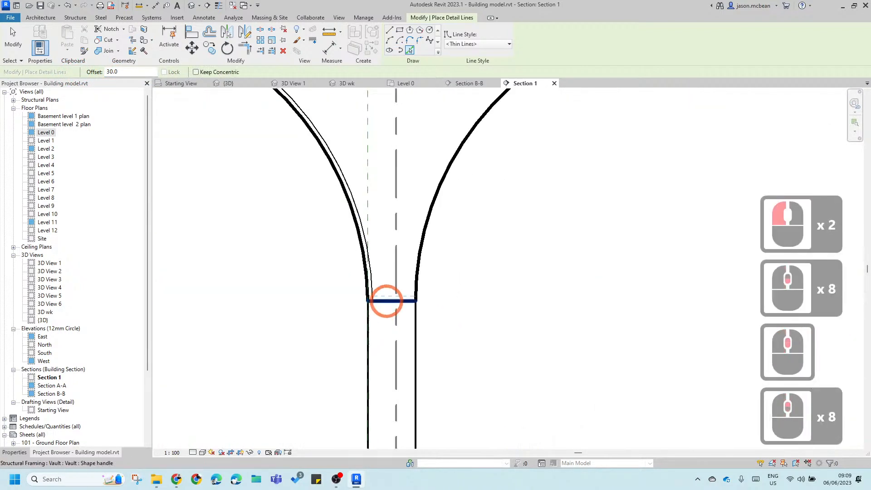
left_click(386, 300)
left_click(416, 268)
scroll(383, 280, "down", 6)
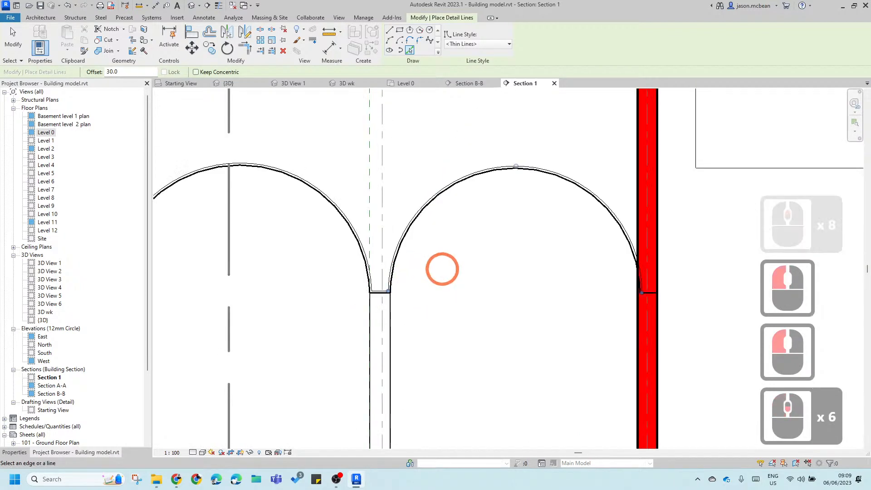
middle_click_drag(616, 273, 499, 317)
scroll(522, 281, "up", 5)
left_click(530, 265)
scroll(529, 204, "down", 6)
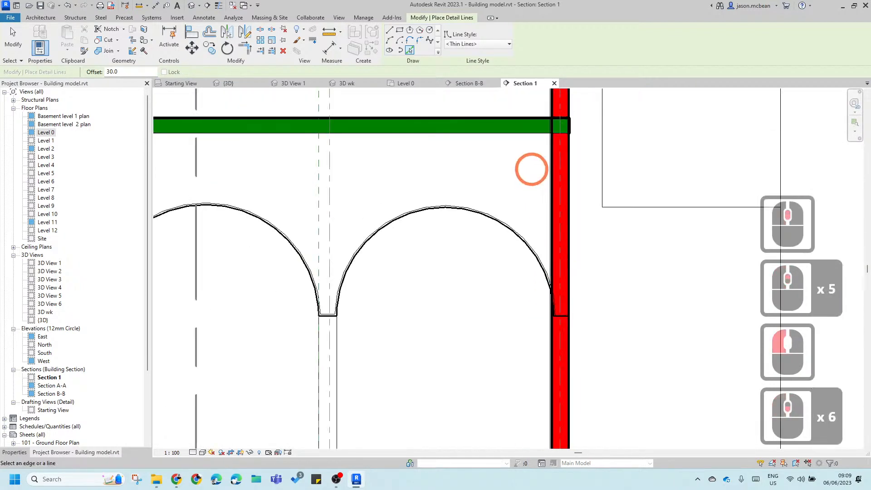
Step: Add detail lines offset 30 below the Level 2 slab's underside and beside the outer left wall's inner face
scroll(529, 169, "up", 4)
left_click(544, 138)
scroll(517, 152, "down", 5)
middle_click_drag(272, 162, 507, 182)
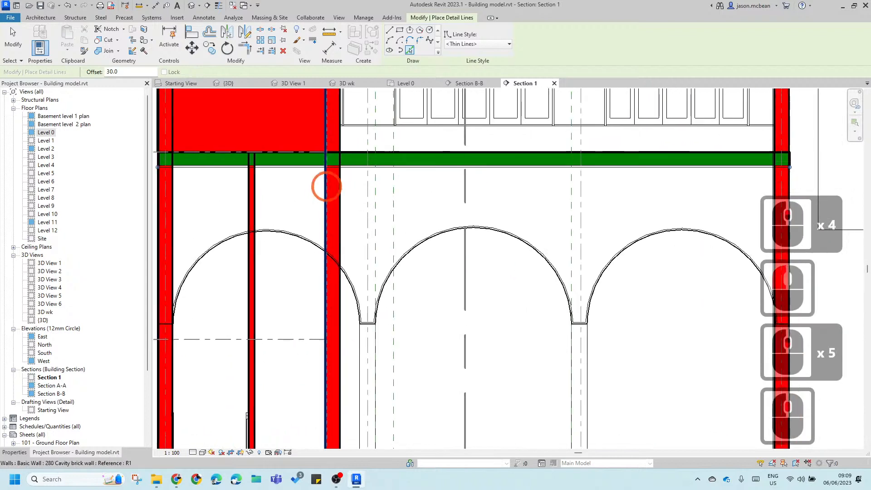
scroll(183, 177, "up", 1)
middle_click_drag(183, 177, 352, 187)
scroll(352, 186, "up", 4)
left_click(346, 414)
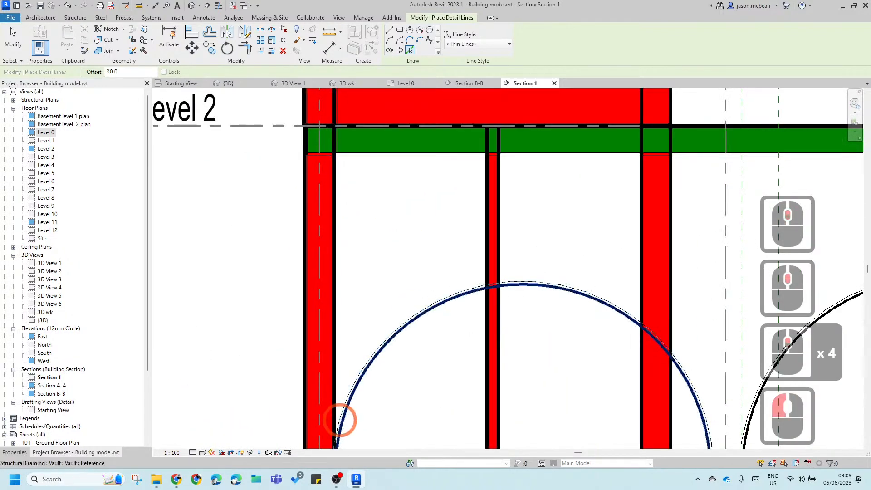
middle_click_drag(346, 414, 327, 376)
Step: Trim the left wall's offset line to a corner with the left arch line and with the line below the slab
key("t")
key("r")
scroll(319, 388, "up", 3)
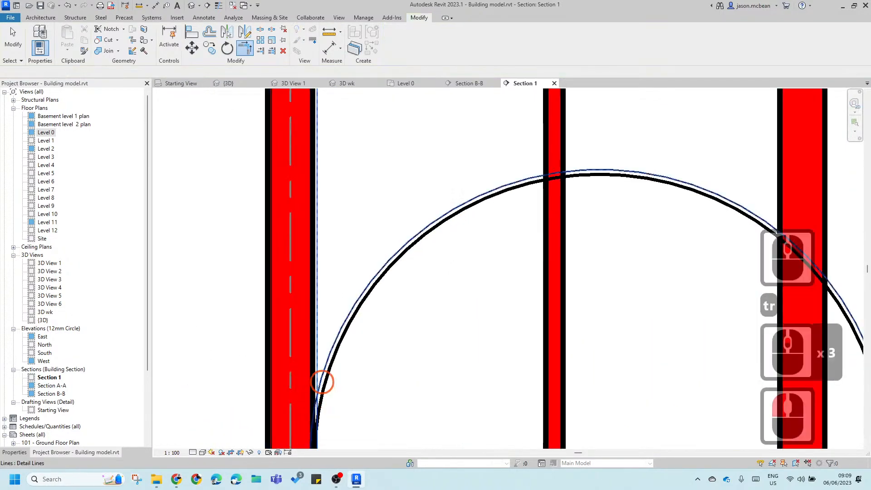
left_click(326, 381)
scroll(324, 331, "down", 6)
scroll(628, 379, "up", 4)
scroll(560, 393, "down", 6)
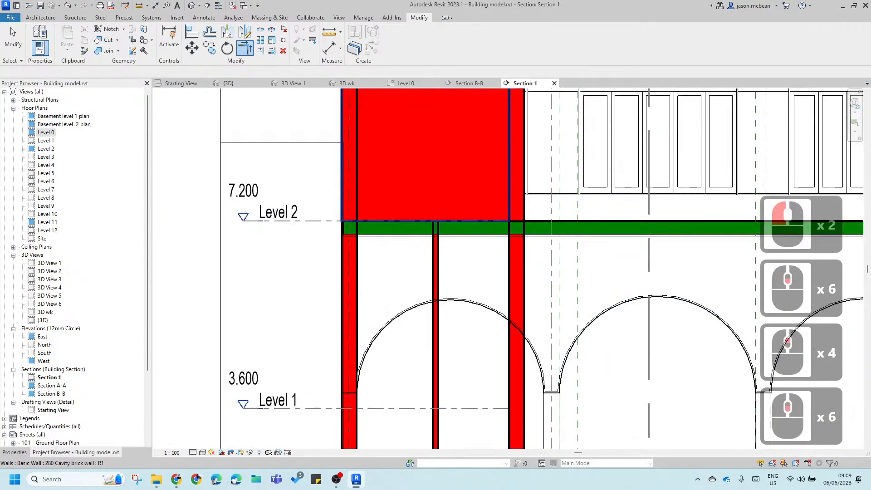
scroll(385, 234, "up", 6)
left_click(322, 259)
left_click(335, 238)
scroll(376, 297, "down", 7)
Step: Trim the line below the slab and the right wall's offset line to a clean corner
middle_click_drag(600, 314, 305, 282)
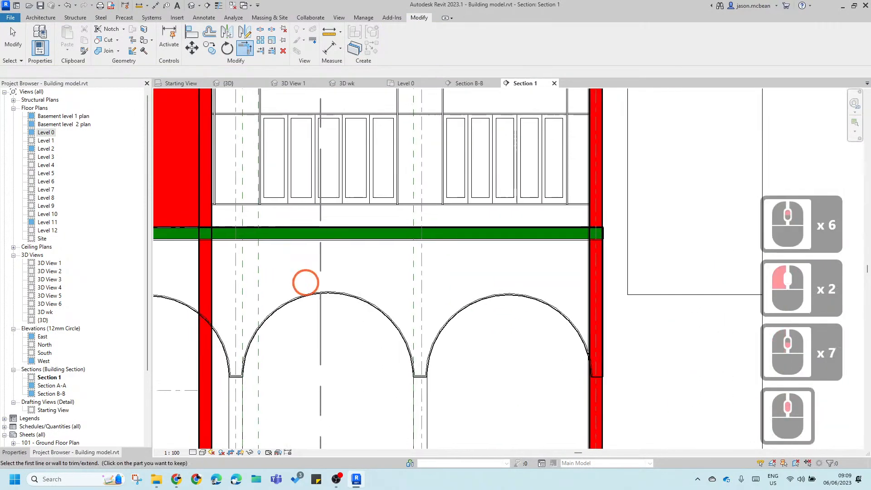
scroll(596, 252, "up", 6)
left_click(563, 217)
left_click(566, 220)
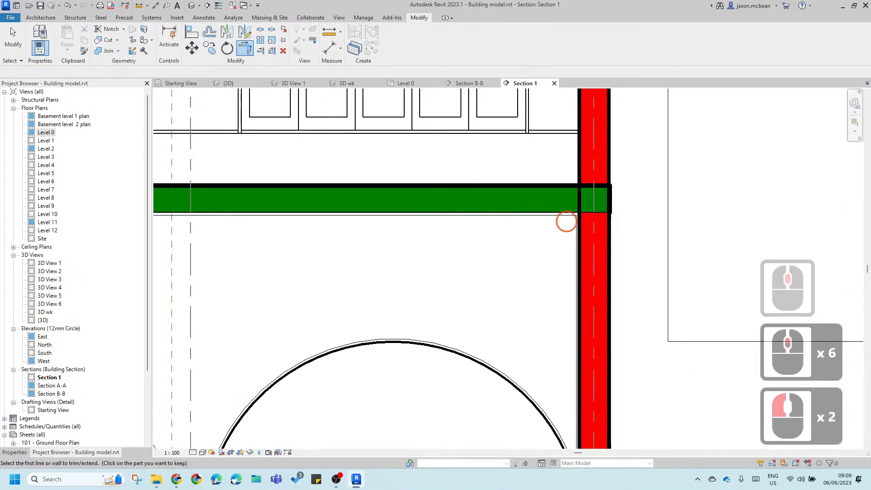
scroll(549, 308, "down", 4)
key("Escape")
key("Escape")
Step: Check the connection of the detail lines around the vault by highlighting them as a chain, and clear the selection
scroll(345, 295, "up", 5)
scroll(345, 295, "down", 4)
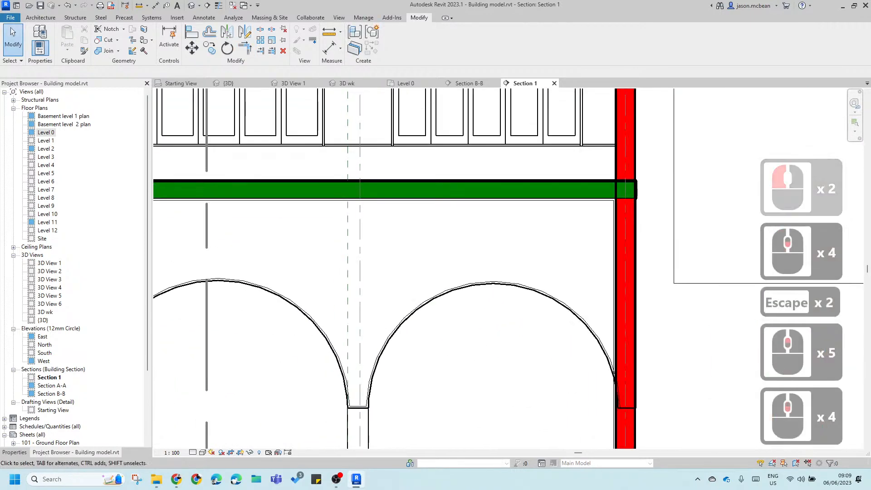
left_click(393, 324)
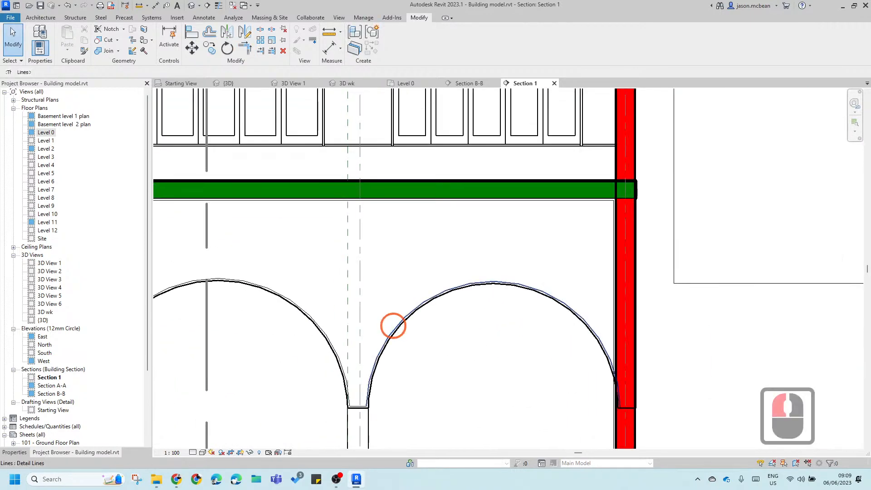
key("Tab")
left_click(393, 325)
scroll(553, 322, "down", 4)
key("Escape")
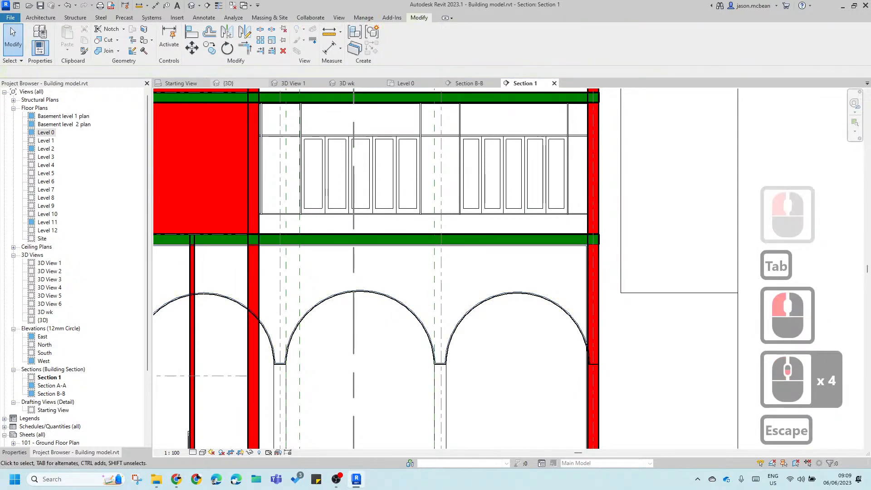
Step: Start a filled region in the section and set its boundary line style to 3
left_click(40, 17)
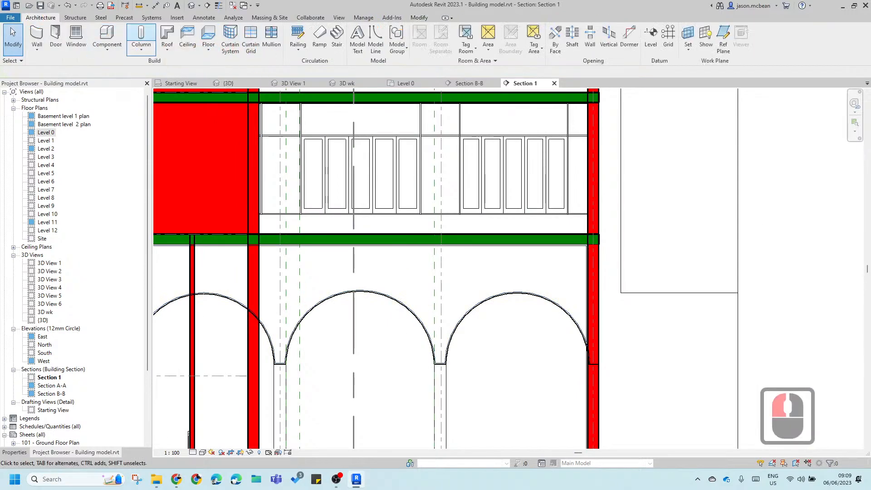
left_click(200, 18)
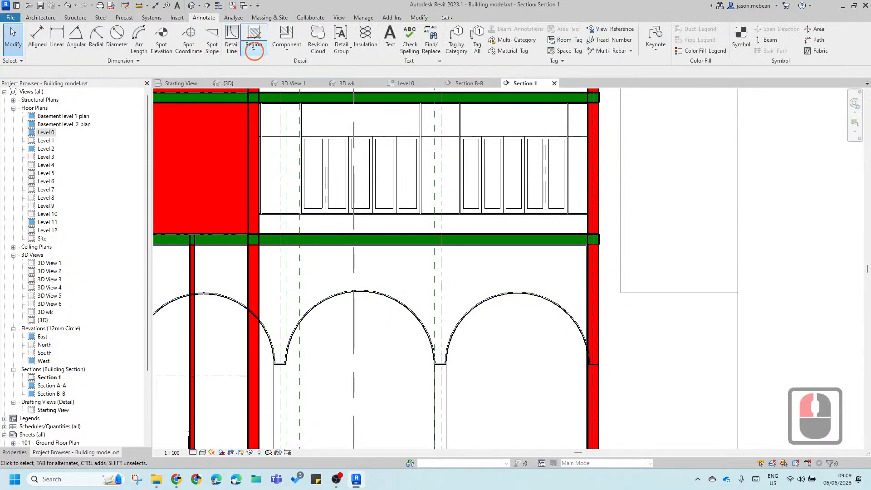
left_click(253, 47)
left_click(276, 72)
left_click(489, 43)
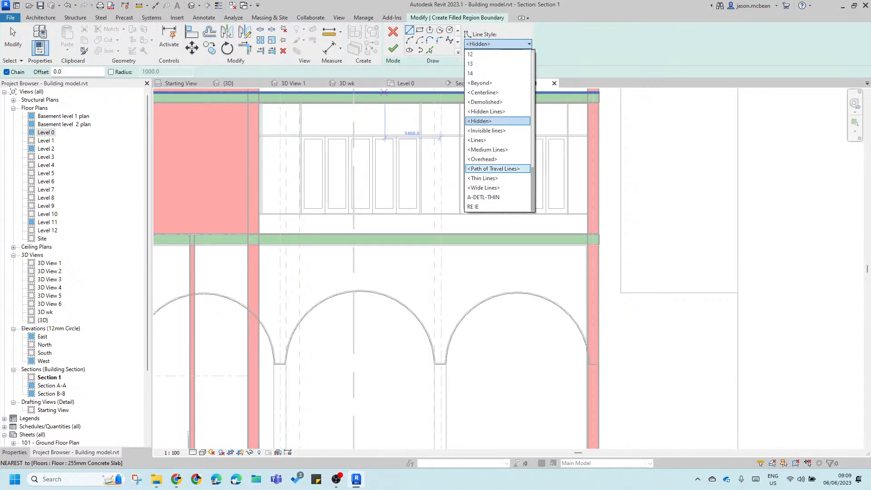
scroll(498, 73, "up", 13)
scroll(497, 71, "up", 13)
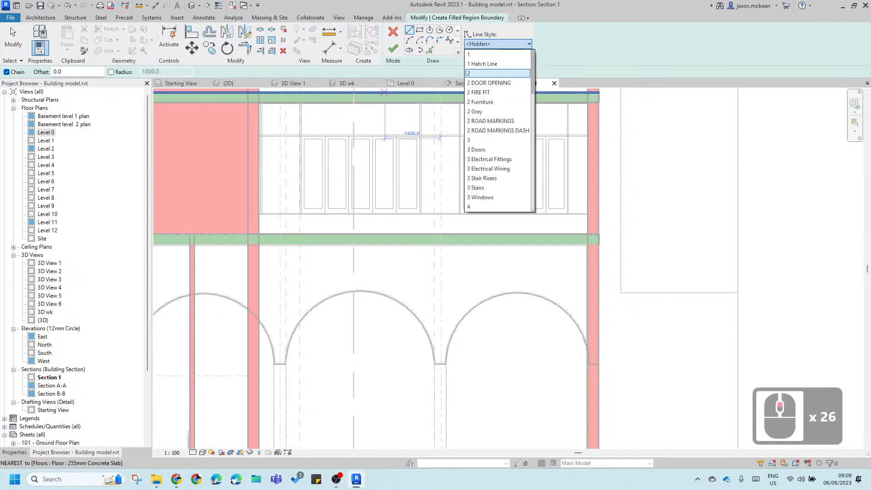
left_click(472, 139)
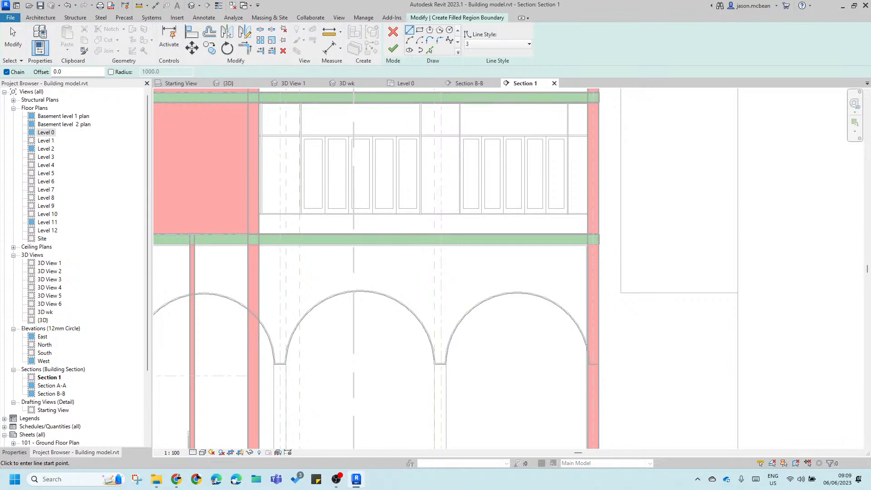
Step: Set the filled region type to Plywood
left_click(15, 452)
left_click(59, 107)
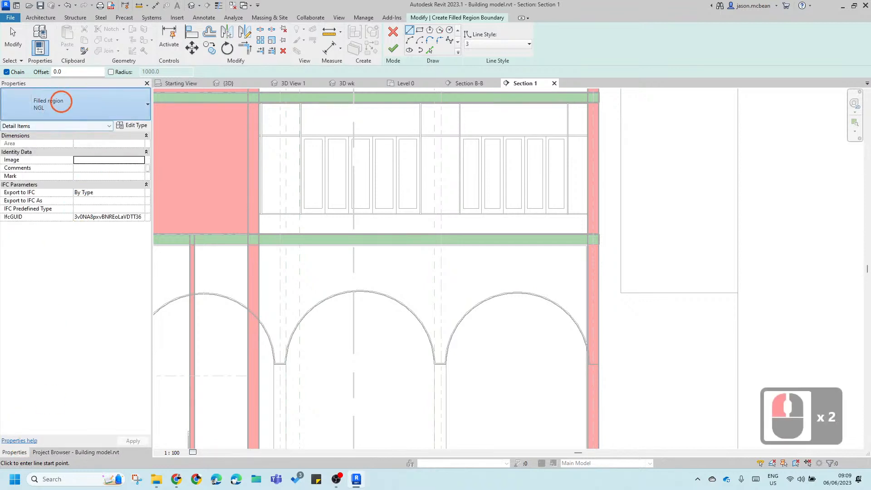
scroll(74, 181, "up", 3)
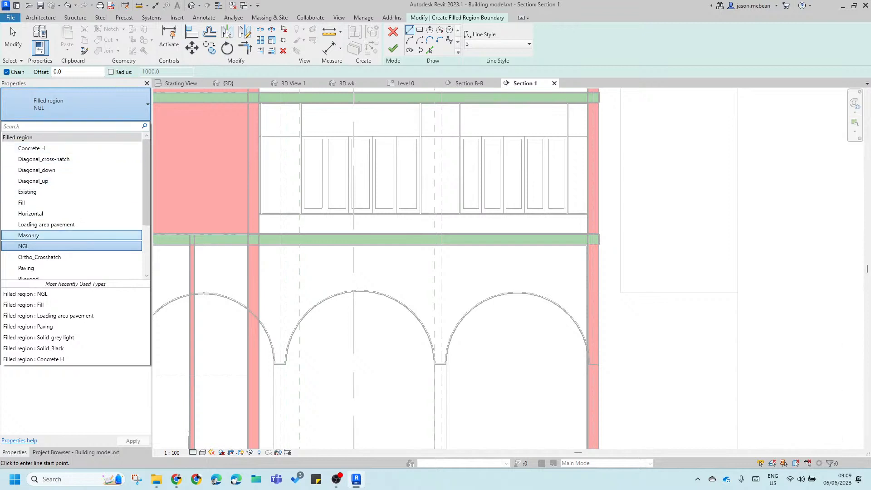
scroll(45, 235, "down", 1)
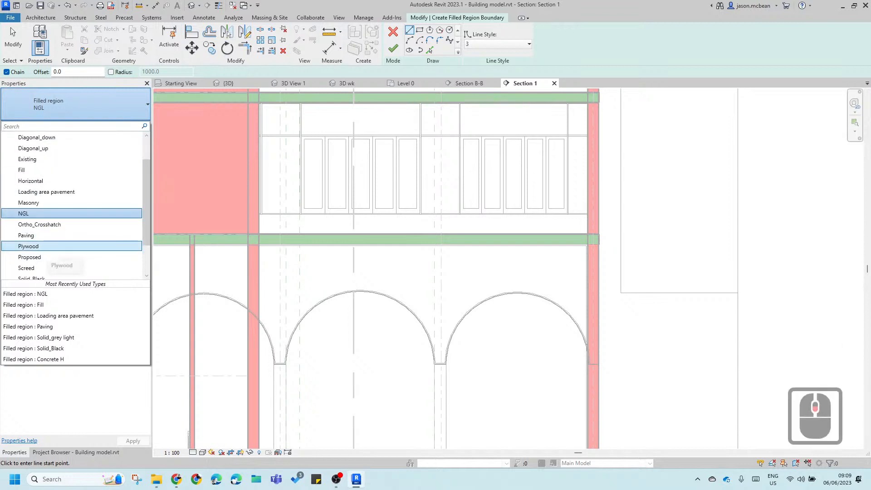
left_click(43, 246)
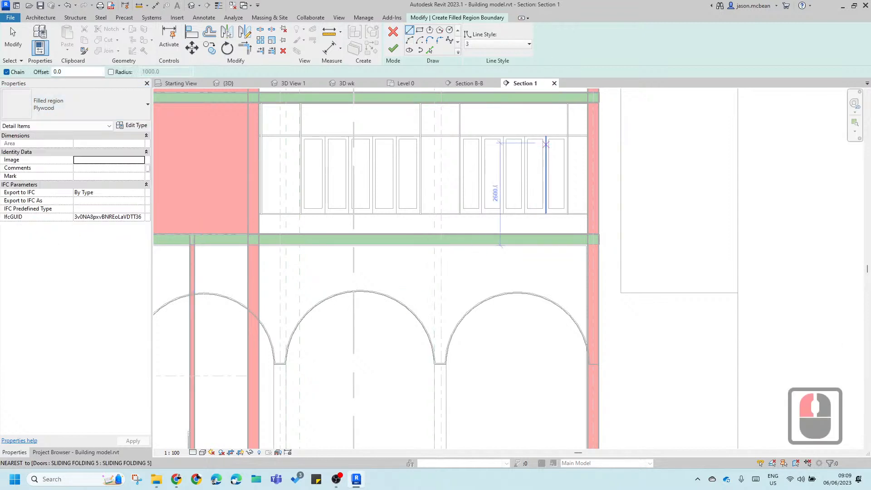
Step: Pick the connected chain of detail lines around the vault as the filled region boundary and try to finish the sketch
left_click(430, 50)
scroll(394, 299, "up", 7)
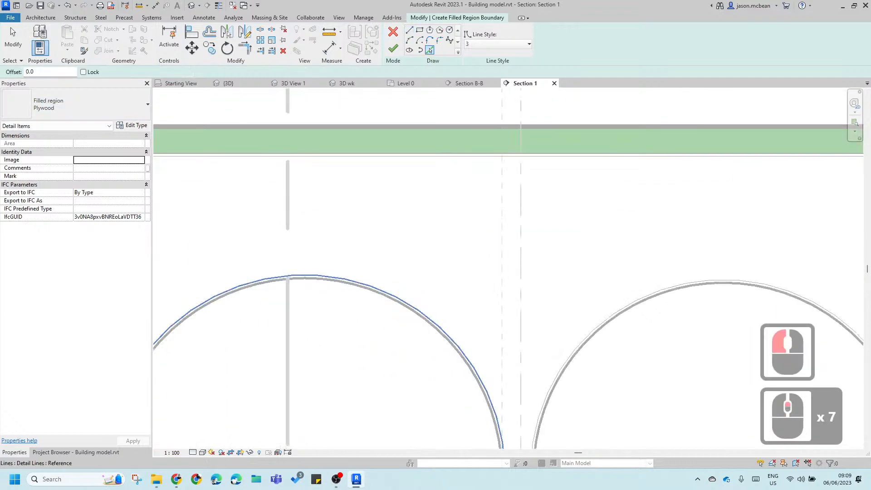
key("Tab")
key("Tab")
key("Tab")
left_click(423, 301)
scroll(442, 105, "down", 6)
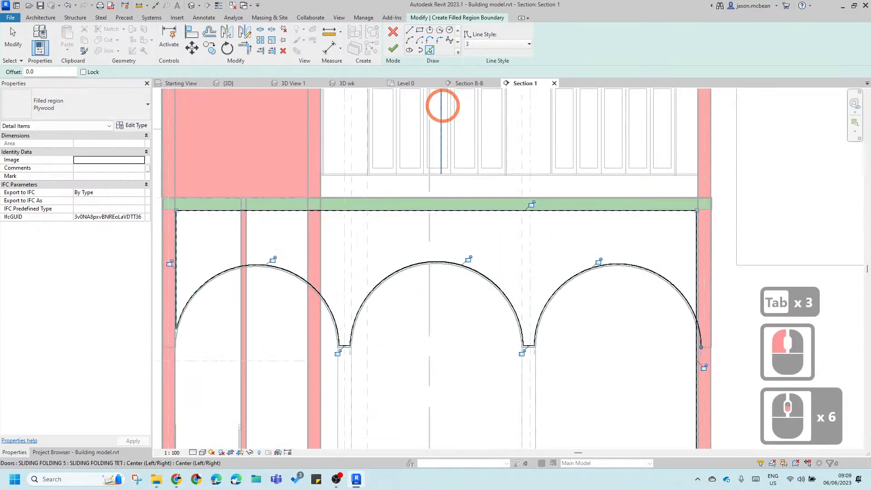
left_click(392, 48)
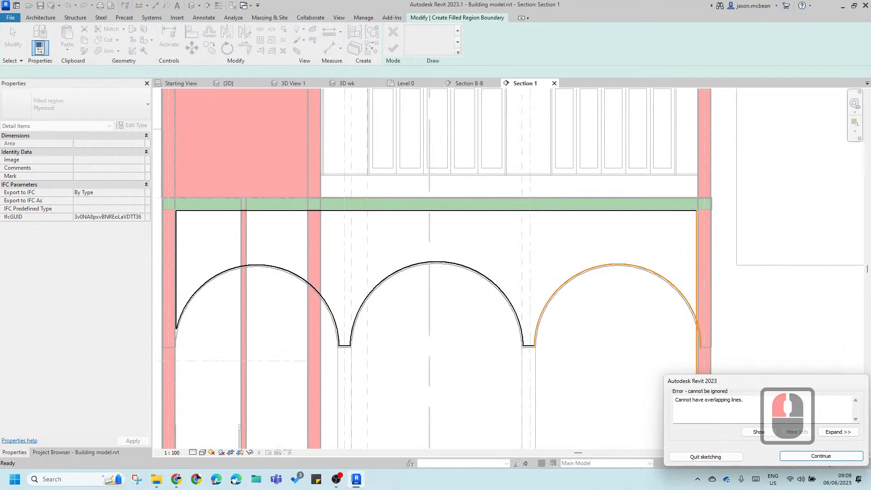
key("Escape")
Step: Trim the right arch boundary line and the right wall's boundary line to a corner
scroll(695, 334, "up", 6)
key("Escape")
key("t")
key("r")
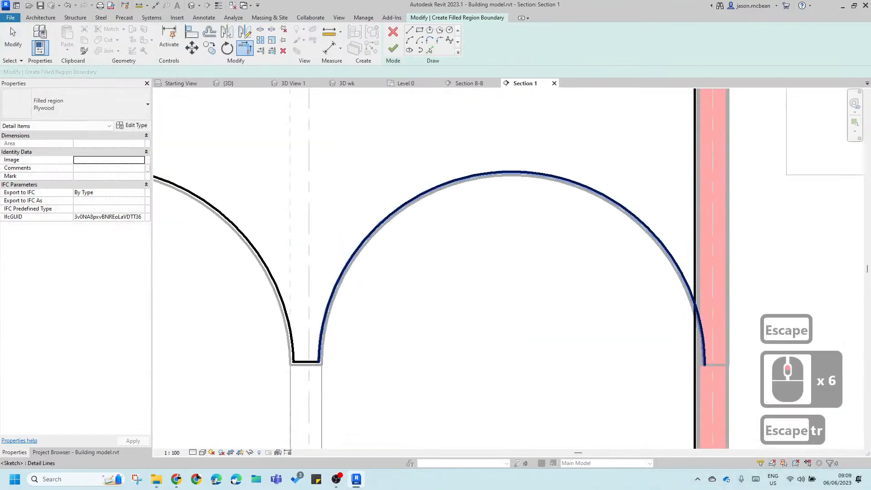
left_click(682, 275)
left_click(694, 278)
scroll(673, 248, "down", 7)
key("Escape")
key("Escape")
Step: Check the boundary as one connected chain and finish the Plywood filled region
key("Tab")
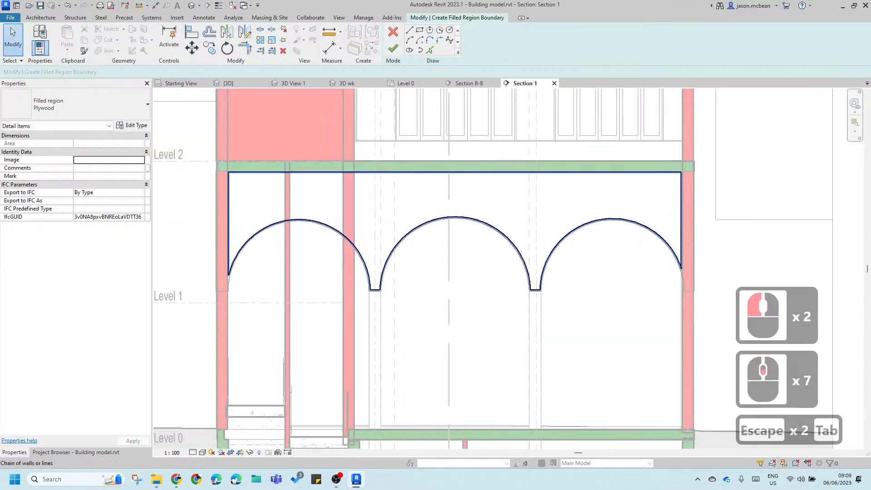
left_click(640, 227)
key("Escape")
left_click(392, 48)
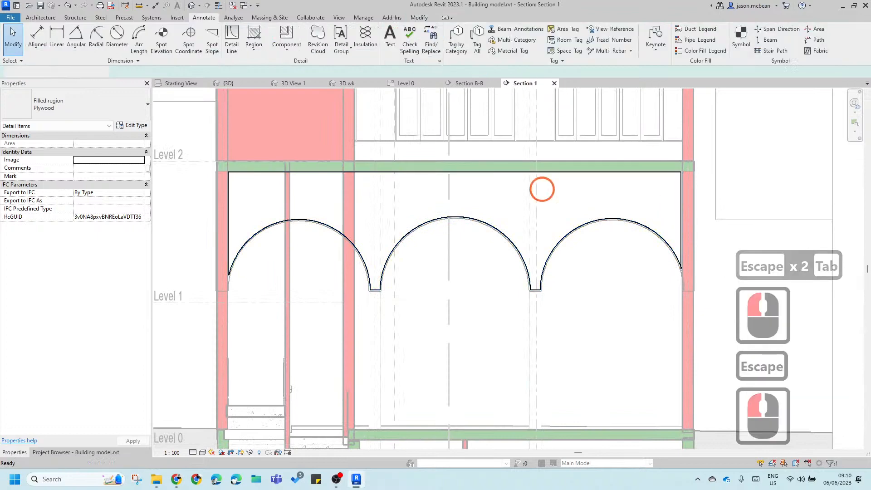
key("Escape")
key("Escape")
Step: Delete the leftover vertical detail line along the right wall below the vault's arch
scroll(676, 259, "up", 6)
key("Escape")
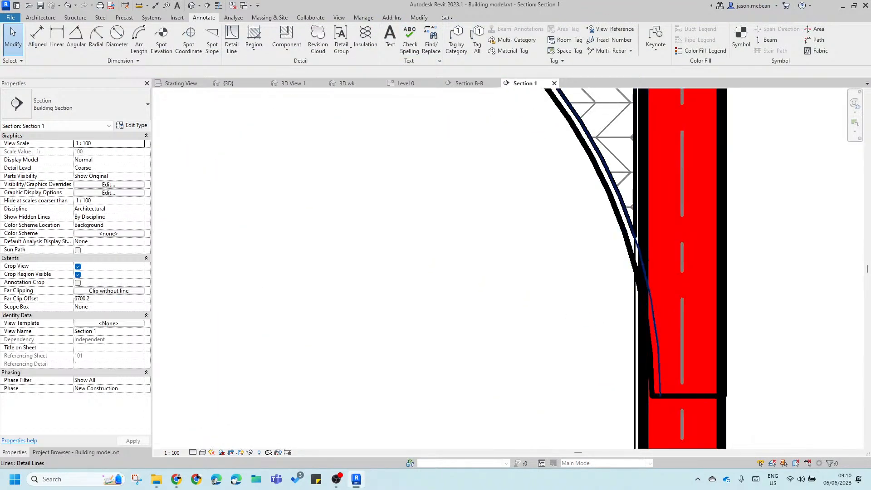
left_click(660, 377)
key("Home")
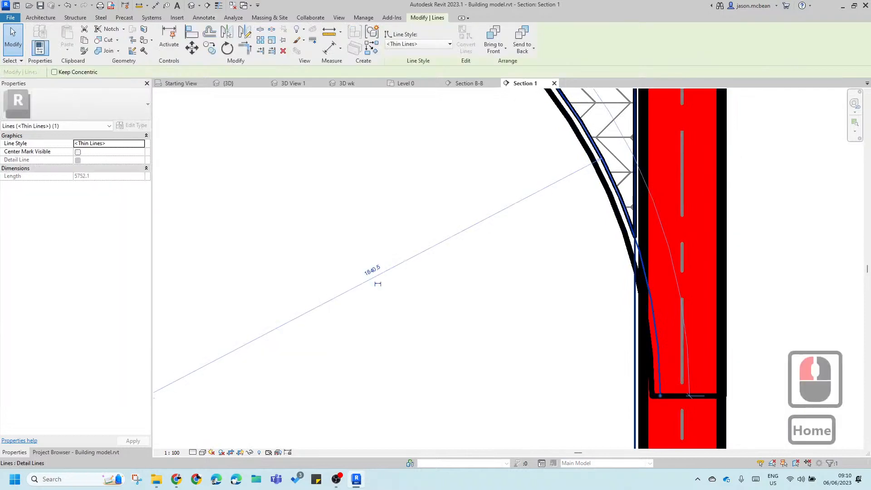
left_click(635, 306)
key("Delete")
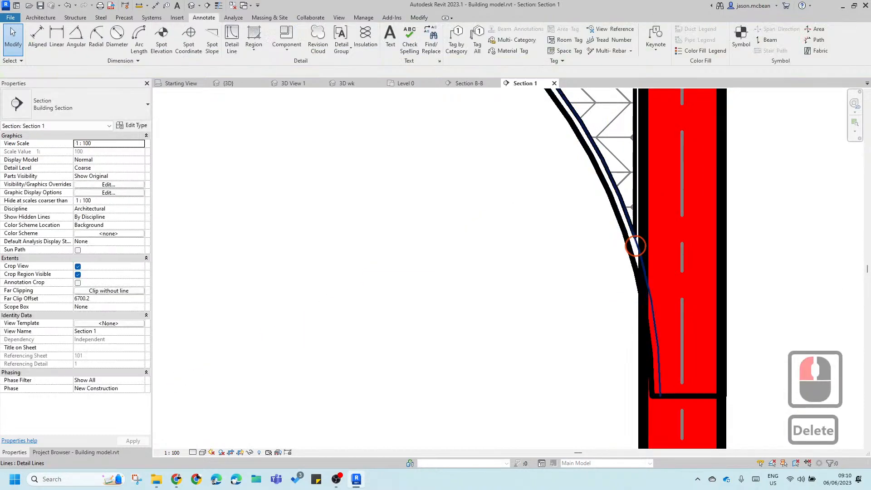
Step: Examine the filled region above the vault's arches and its edges at the slab and walls in the section
scroll(672, 335, "down", 13)
scroll(593, 273, "up", 4)
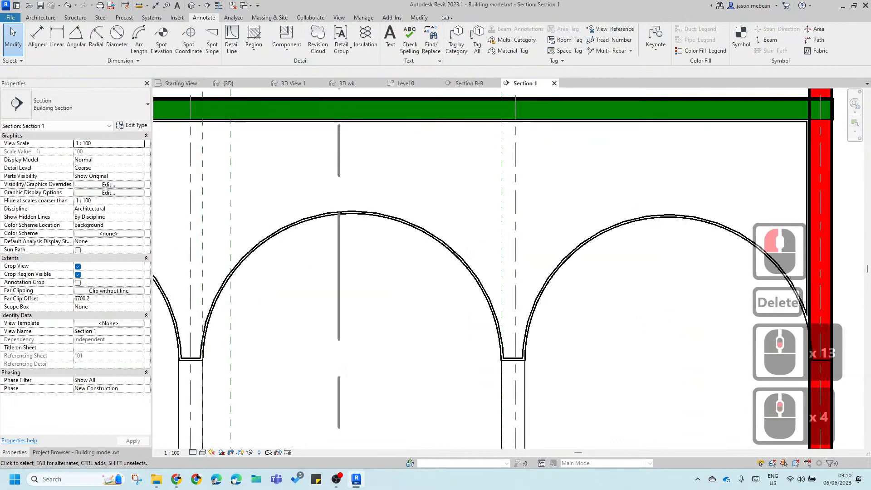
scroll(508, 267, "down", 4)
scroll(508, 268, "up", 3)
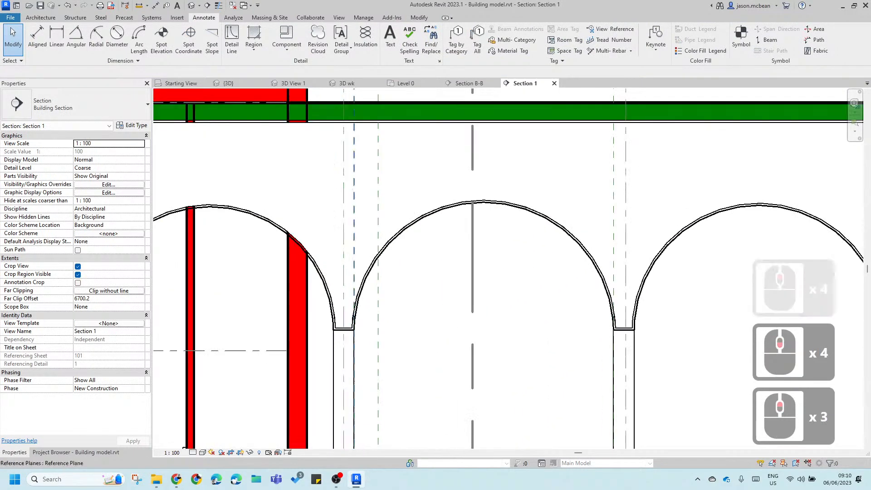
scroll(474, 148, "down", 4)
scroll(474, 148, "up", 3)
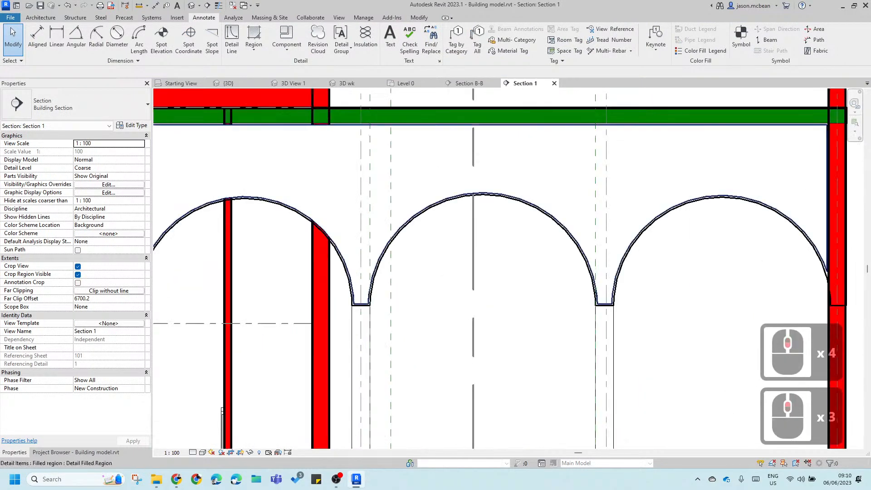
scroll(356, 253, "down", 5)
scroll(302, 228, "up", 5)
scroll(429, 297, "down", 3)
scroll(412, 295, "up", 3)
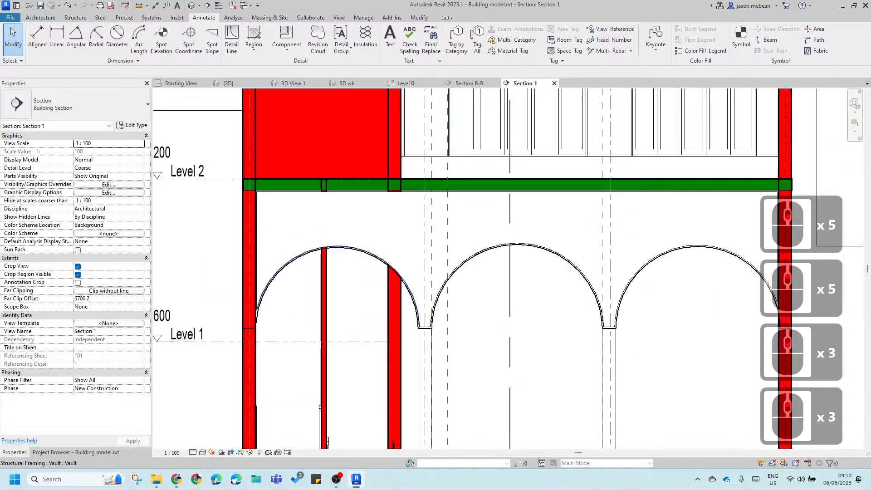
scroll(467, 326, "up", 6)
scroll(467, 326, "down", 5)
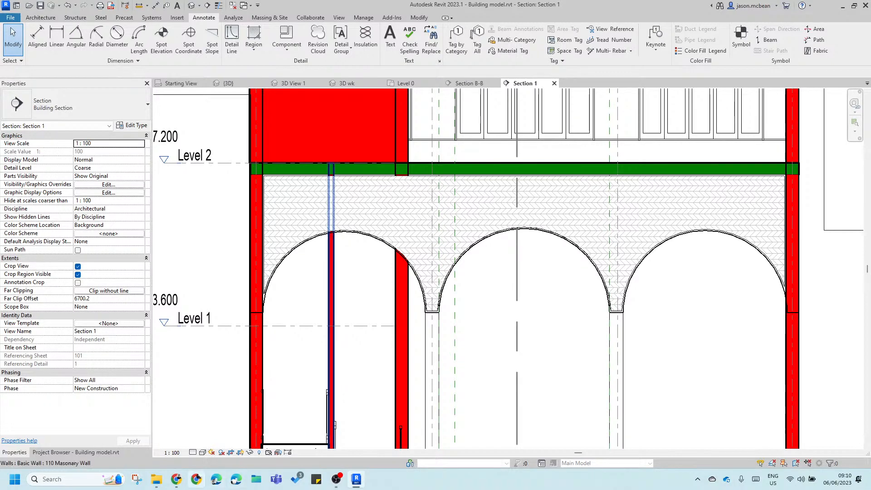
Step: Switch to Chrome and search the web for sheet metal vaults, using the corrected spelling
left_click(197, 479)
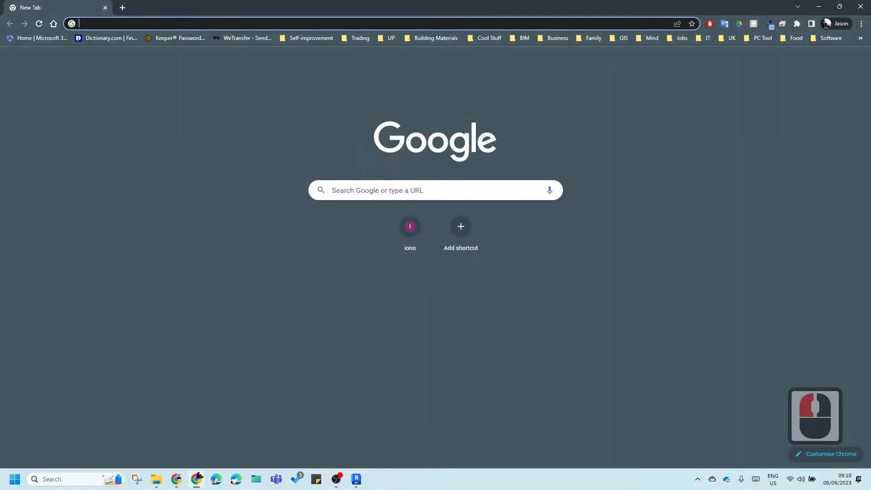
type("sheet meta")
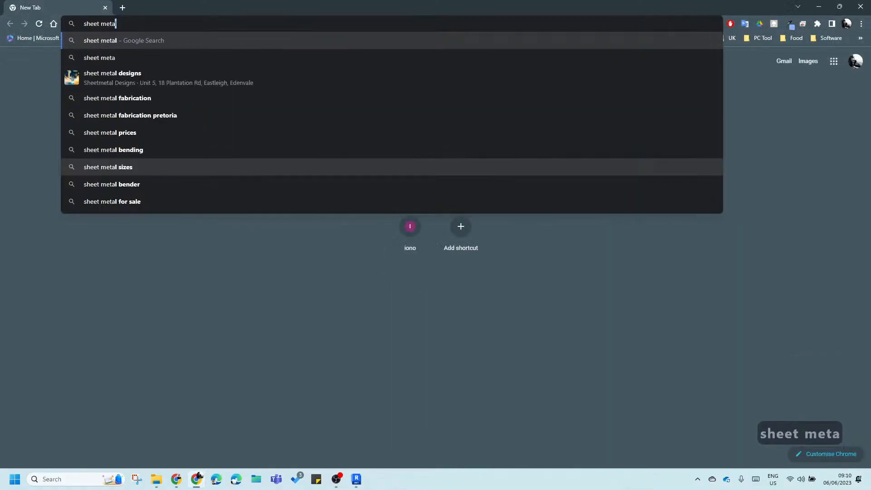
type("l vaul")
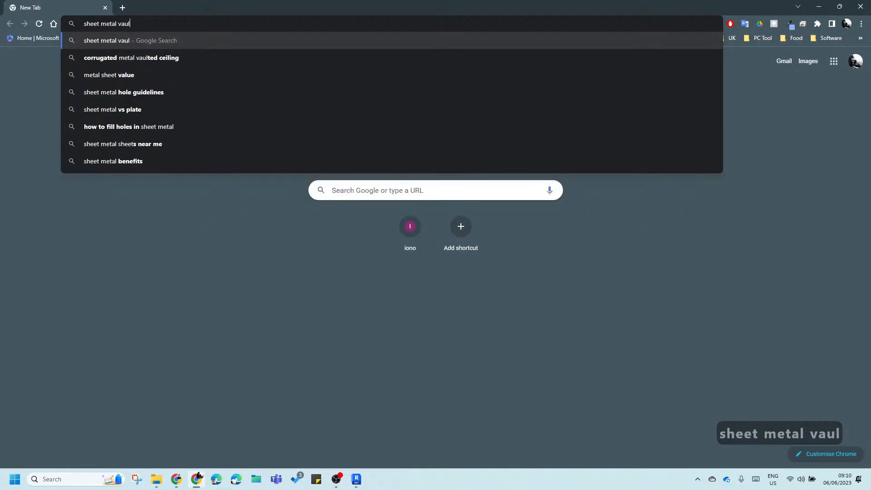
type("s")
key("Return")
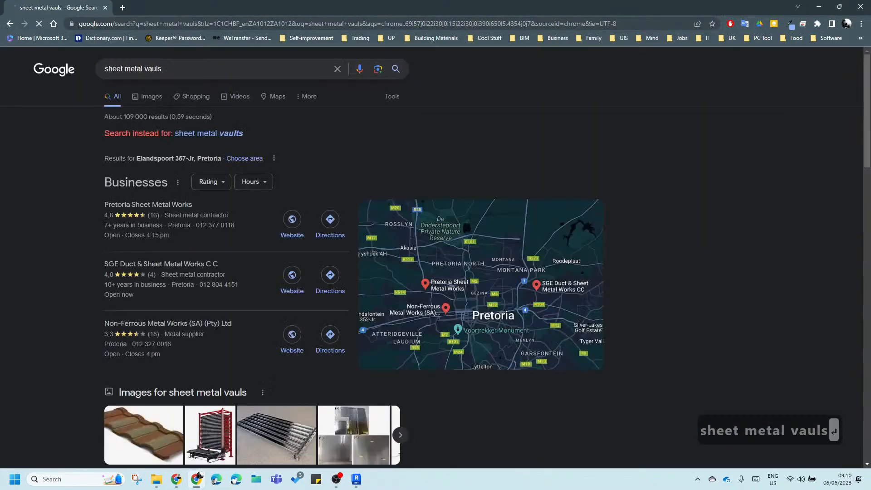
left_click(227, 133)
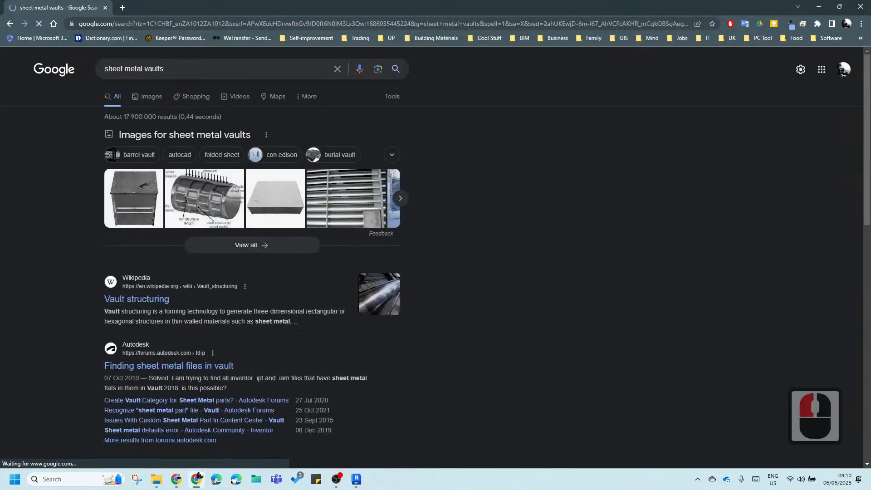
Step: Replace the search with "dry wall vaults"
left_click(137, 69)
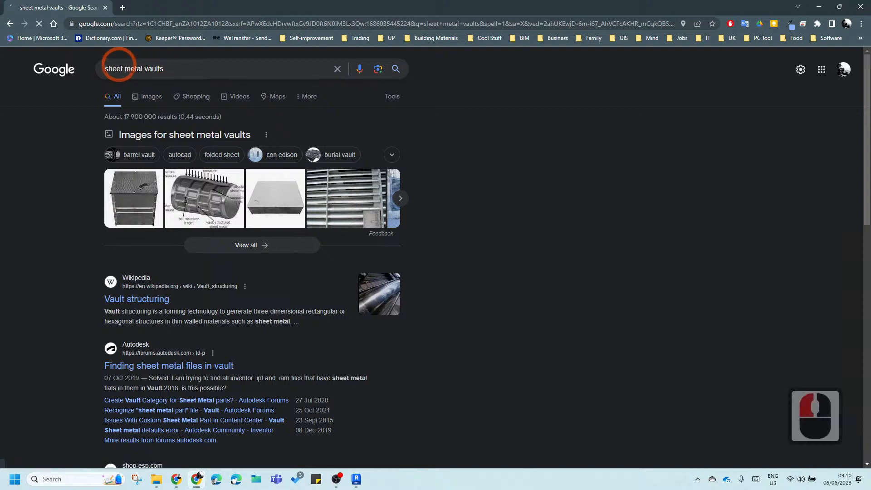
left_click(193, 69)
type("dr")
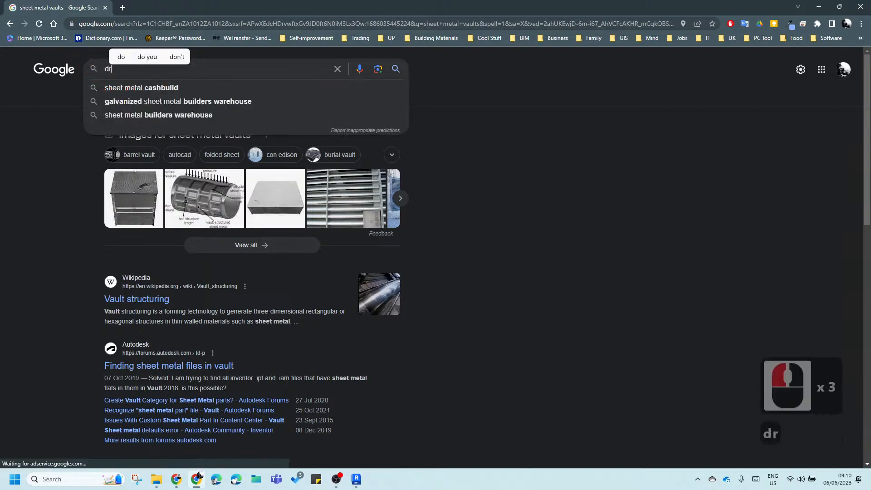
type("y wall vaults")
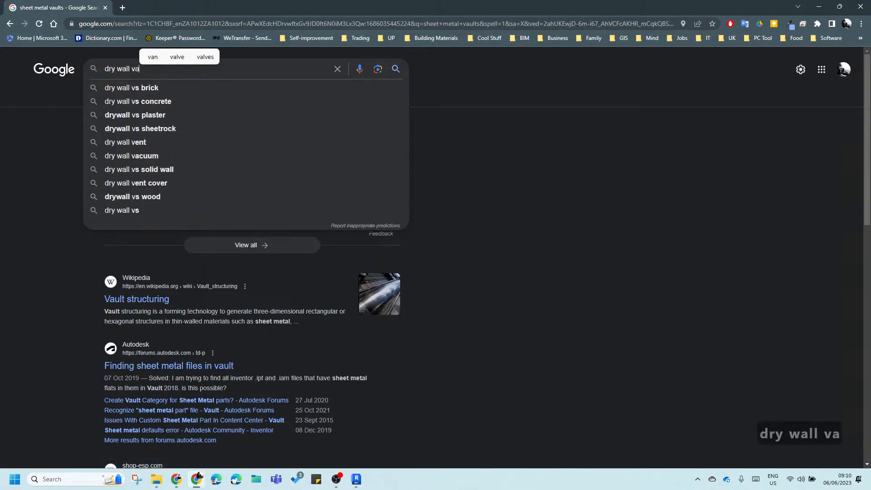
key("Return")
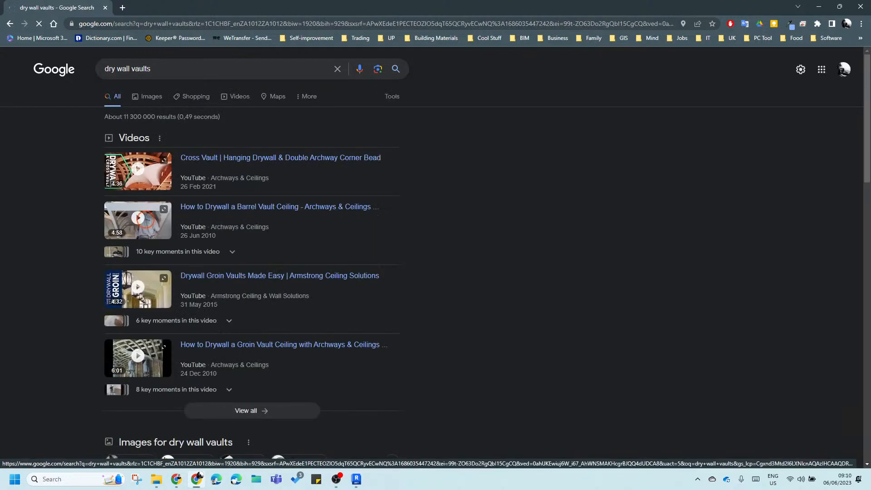
Step: Open the video on drywalling a barrel vault ceiling, return to the search results and look through them
left_click(145, 219)
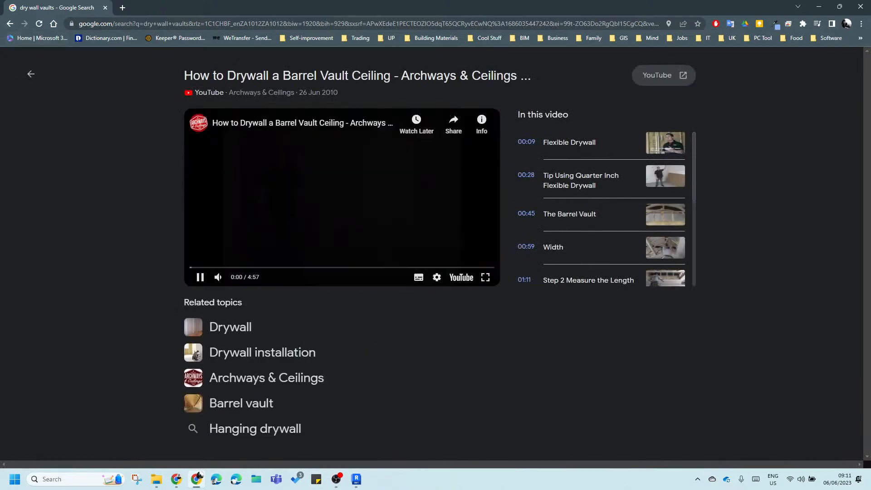
left_click(9, 24)
scroll(237, 266, "down", 7)
scroll(251, 267, "up", 13)
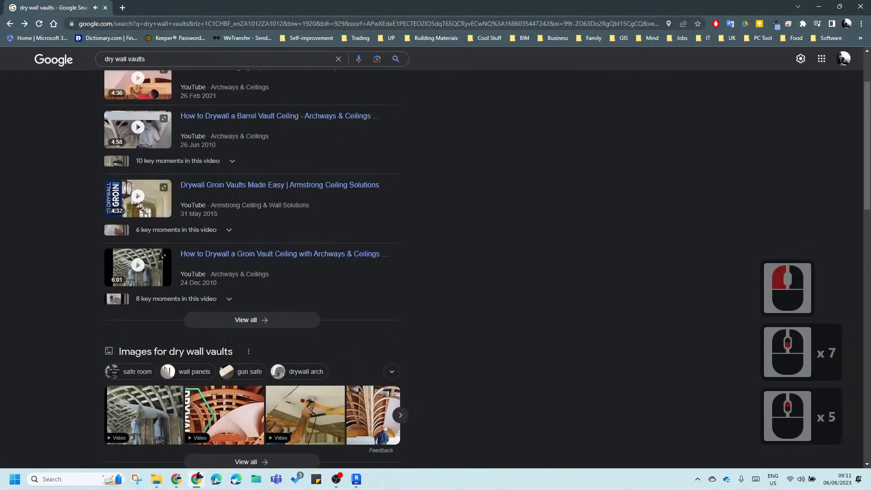
Step: Show the image results for dry wall vaults and browse them for vault ceiling framing
left_click(150, 96)
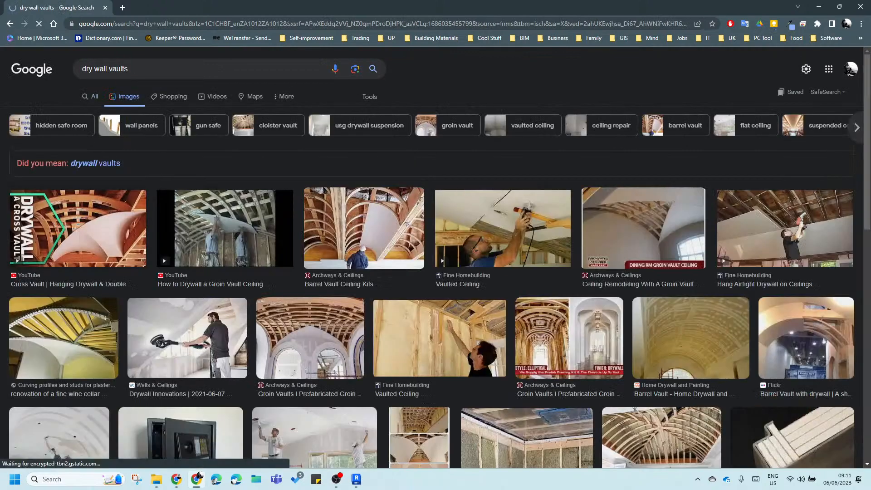
scroll(435, 258, "down", 3)
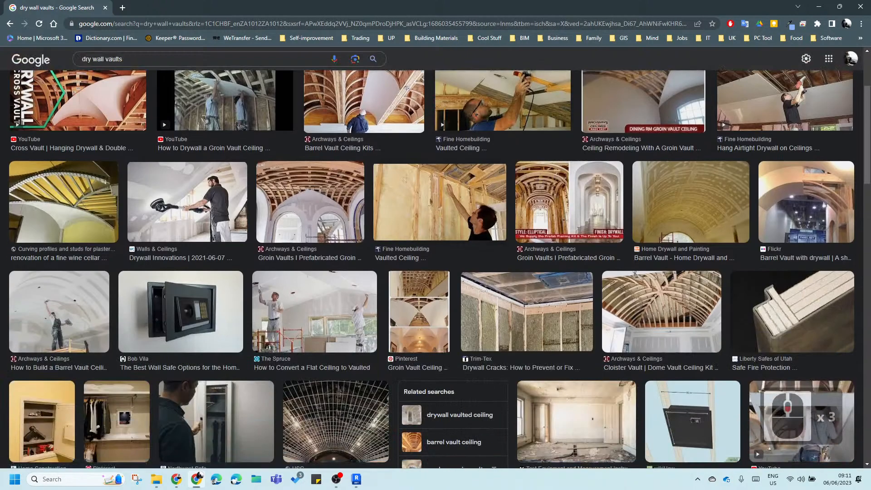
scroll(435, 269, "down", 5)
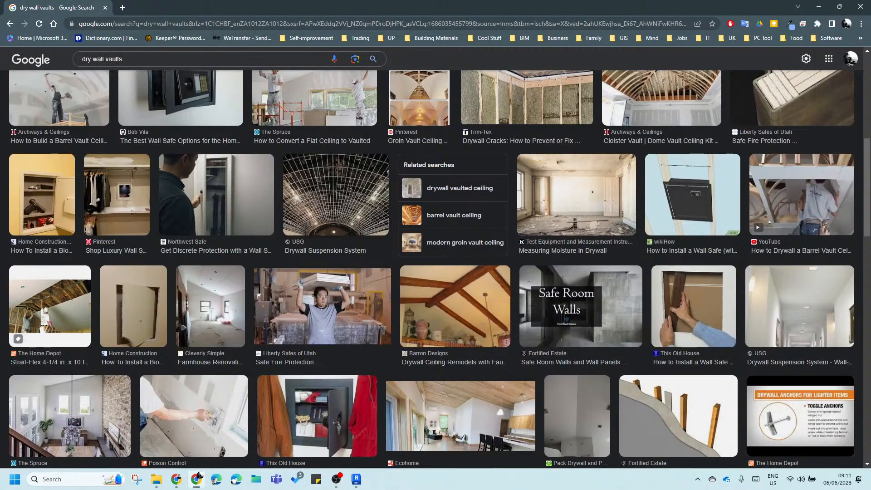
Step: View the Drywall Suspension System image and open the related image about bending and installing drywall on a curved ceiling
left_click(341, 177)
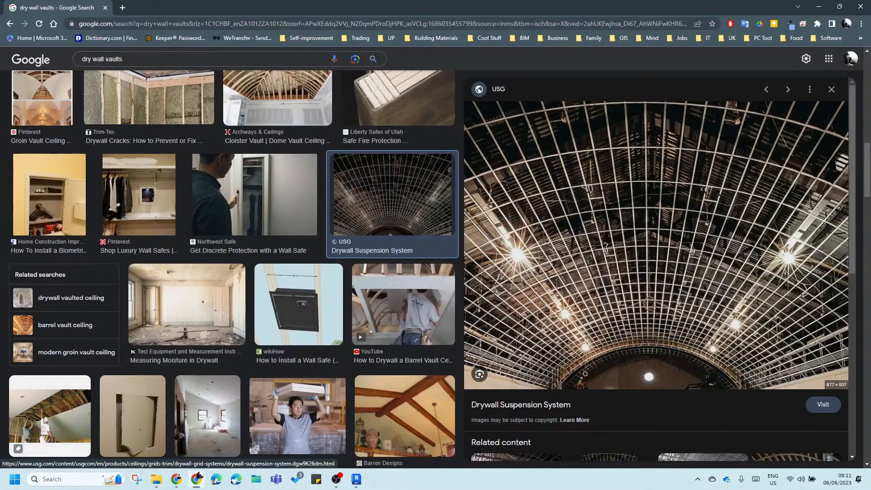
scroll(656, 245, "down", 8)
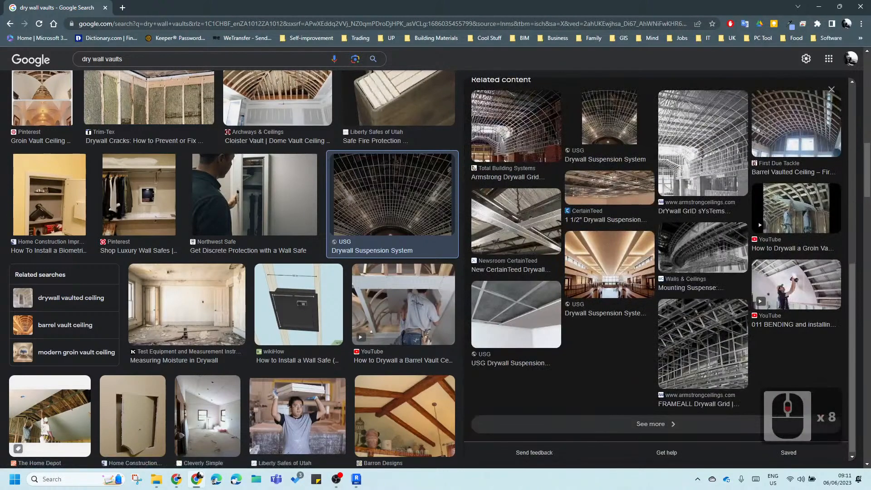
left_click(811, 282)
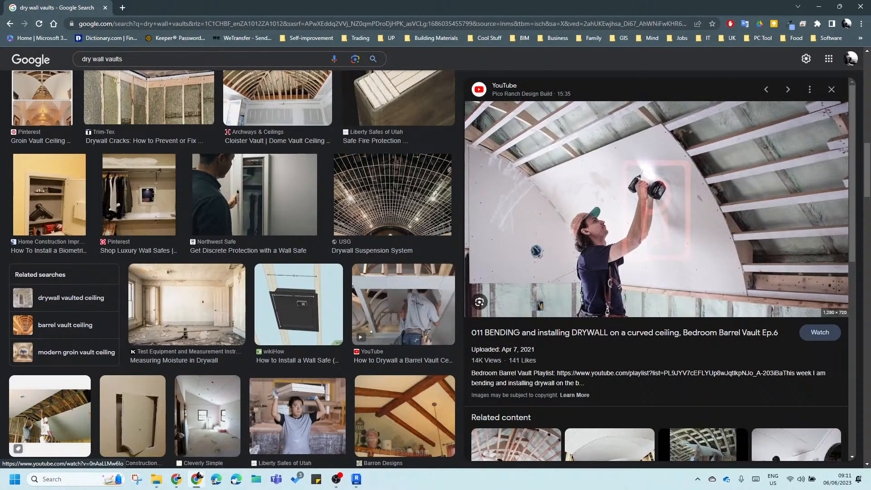
Step: Browse further down the image results for dry wall vaults and open the Carl M Hansen Companies drywall details image
scroll(87, 80, "down", 13)
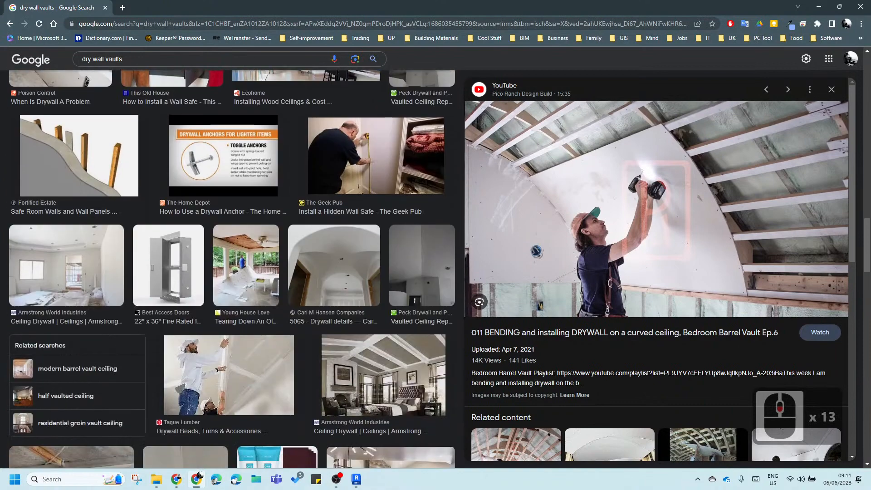
left_click(333, 266)
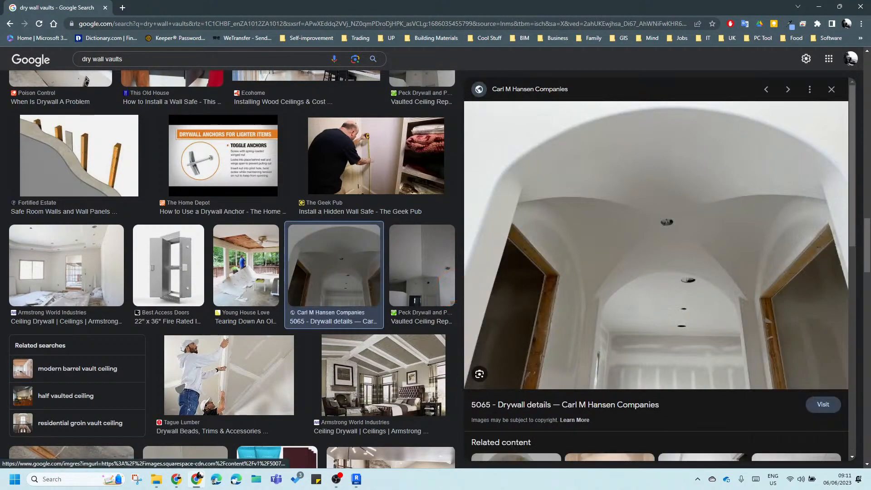
Step: Look through more dry wall vault image results and open the Temecula Valley Drywall image of vaulted arches
scroll(232, 268, "down", 7)
scroll(232, 268, "down", 13)
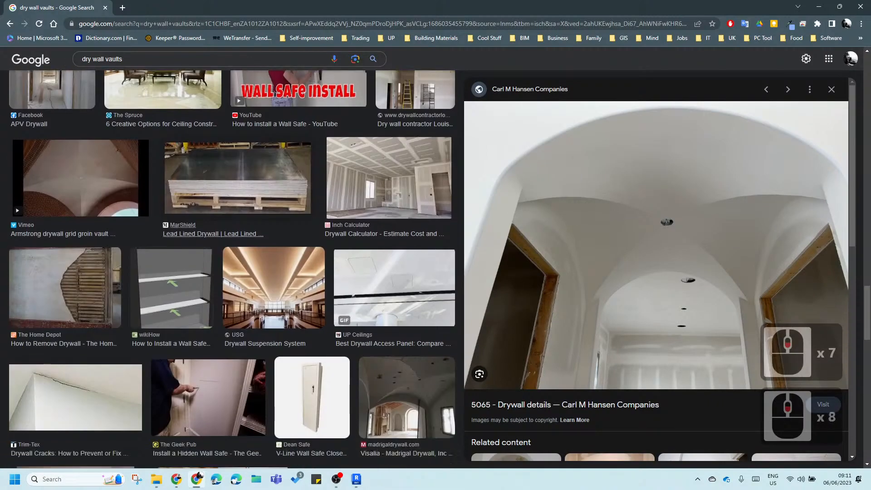
scroll(232, 267, "down", 4)
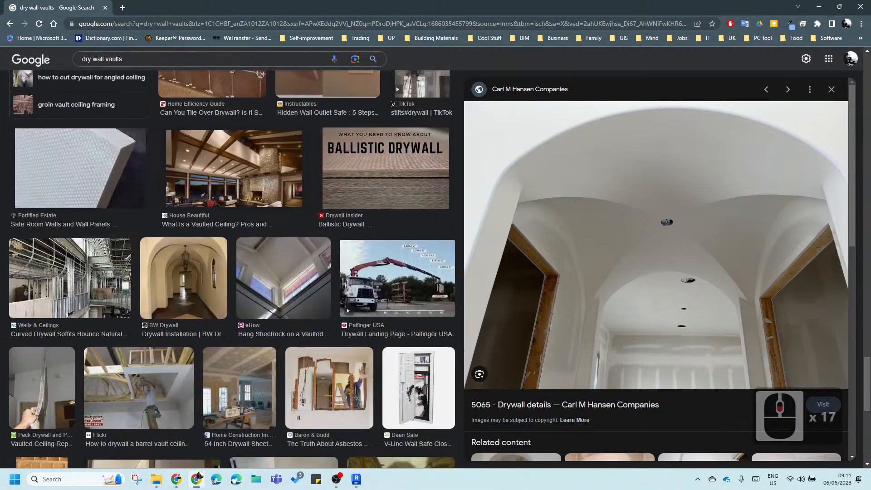
scroll(232, 268, "down", 8)
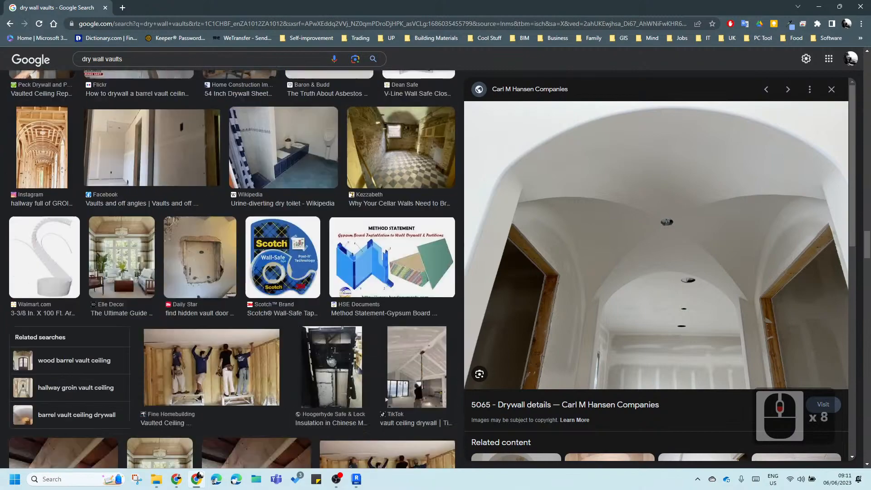
scroll(231, 268, "down", 4)
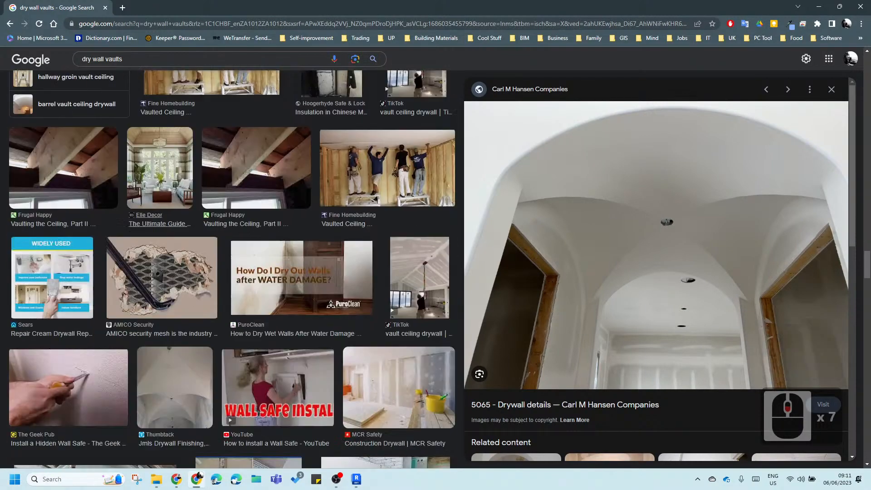
scroll(232, 267, "down", 2)
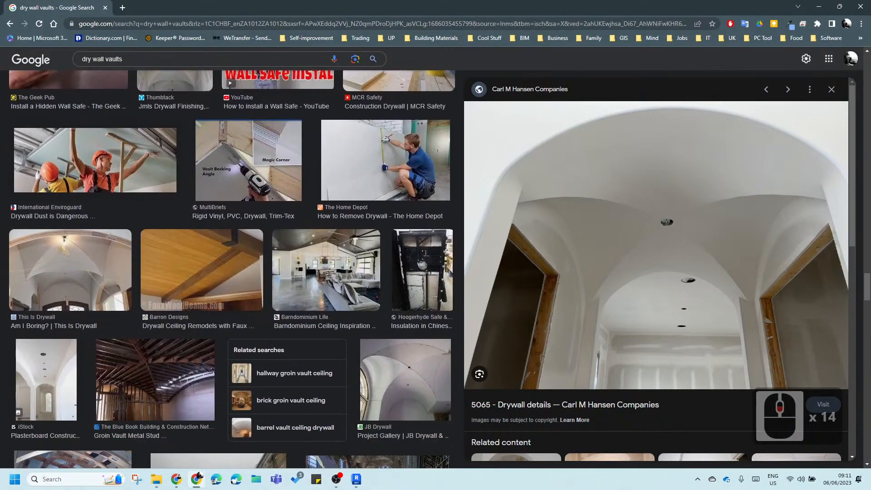
scroll(195, 247, "down", 4)
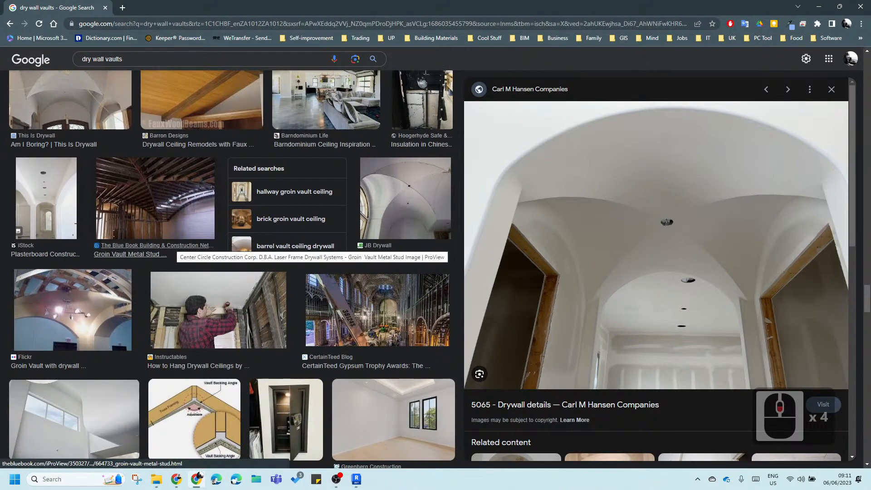
scroll(195, 247, "down", 5)
scroll(195, 247, "down", 14)
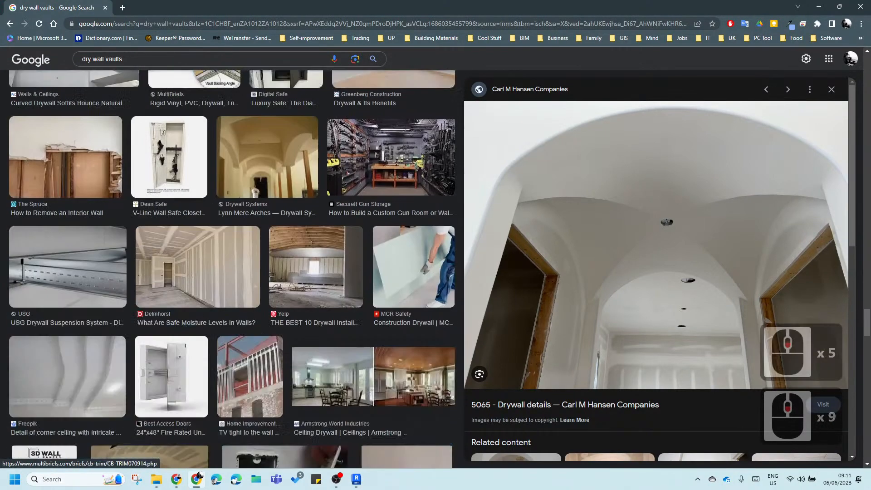
scroll(195, 248, "down", 6)
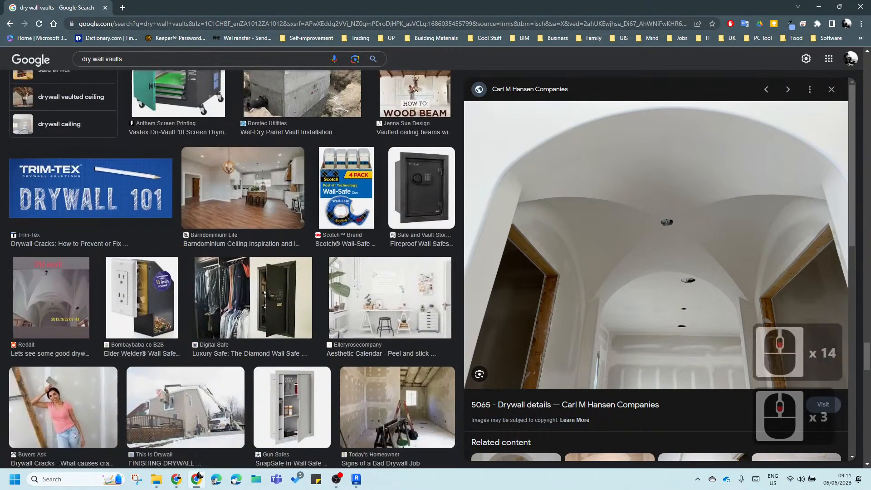
left_click(195, 281)
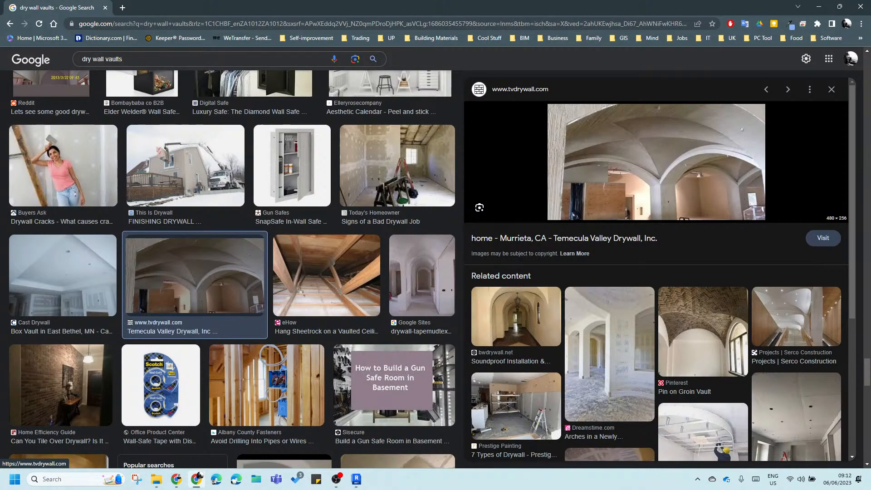
scroll(703, 318, "down", 8)
scroll(232, 272, "up", 8)
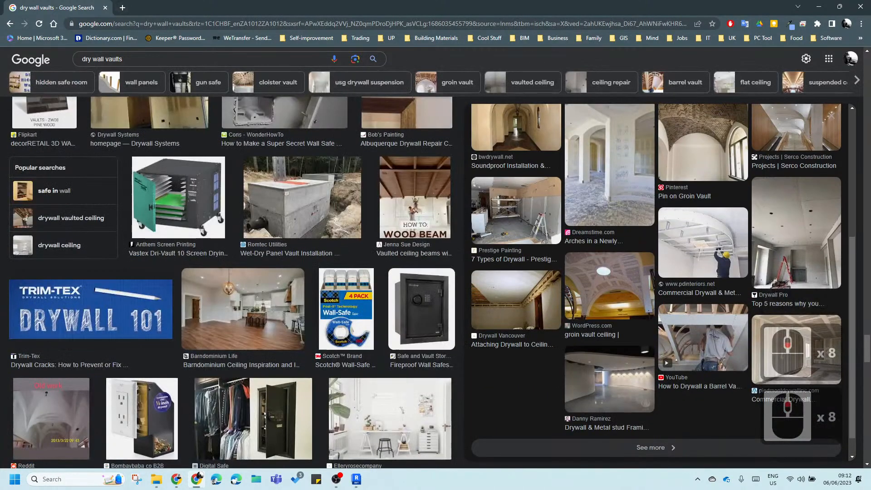
Step: Return to Revit and examine the filled region and vault outlines across the three arches in Section 1
left_click(198, 477)
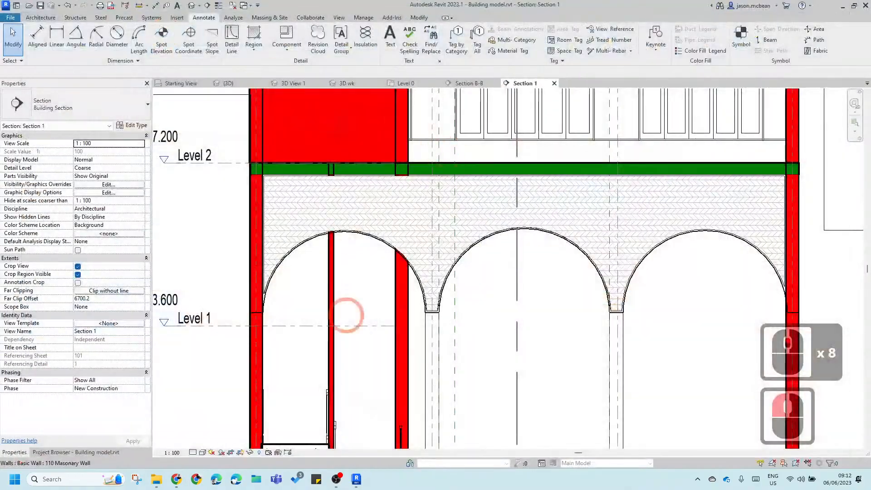
scroll(463, 297, "down", 5)
scroll(464, 297, "up", 13)
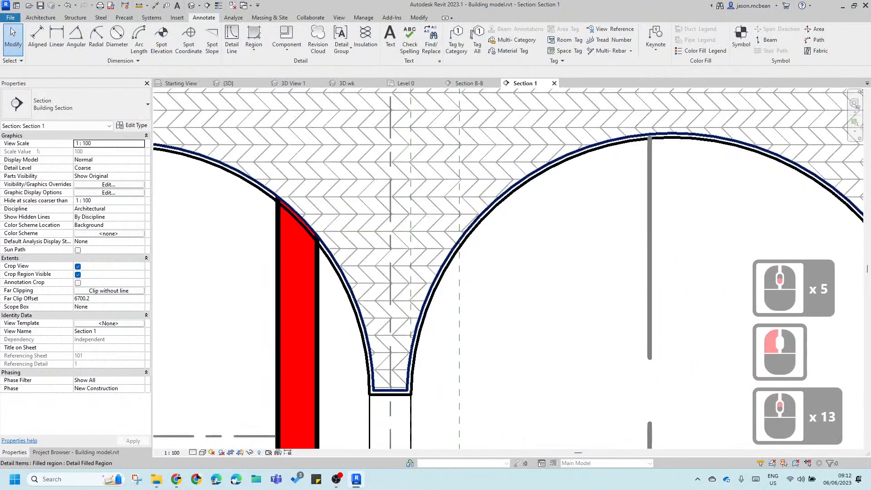
scroll(505, 295, "down", 7)
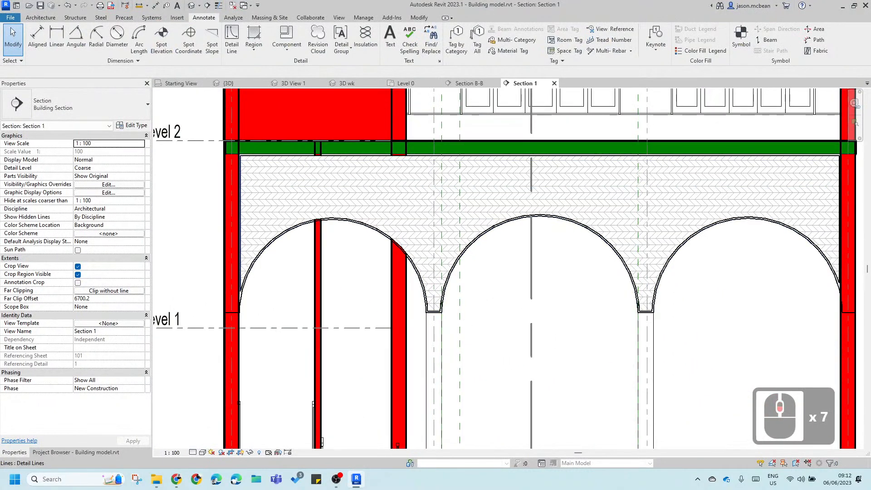
scroll(505, 294, "up", 4)
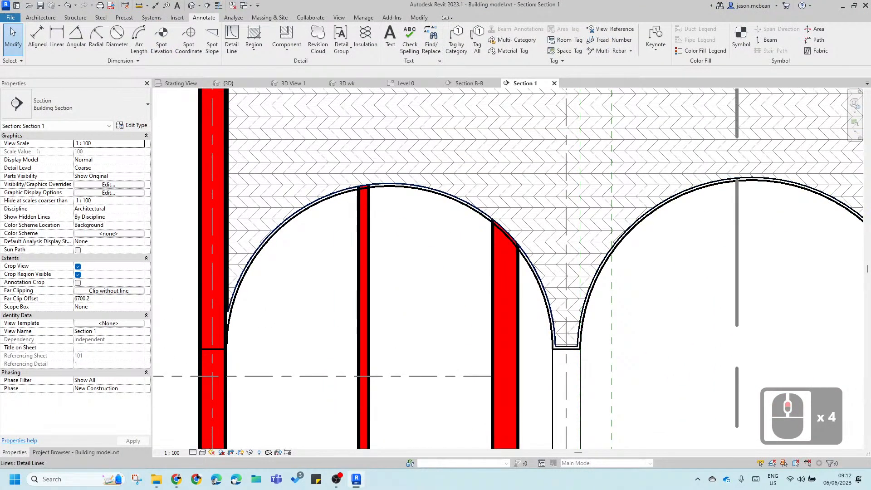
scroll(379, 215, "down", 4)
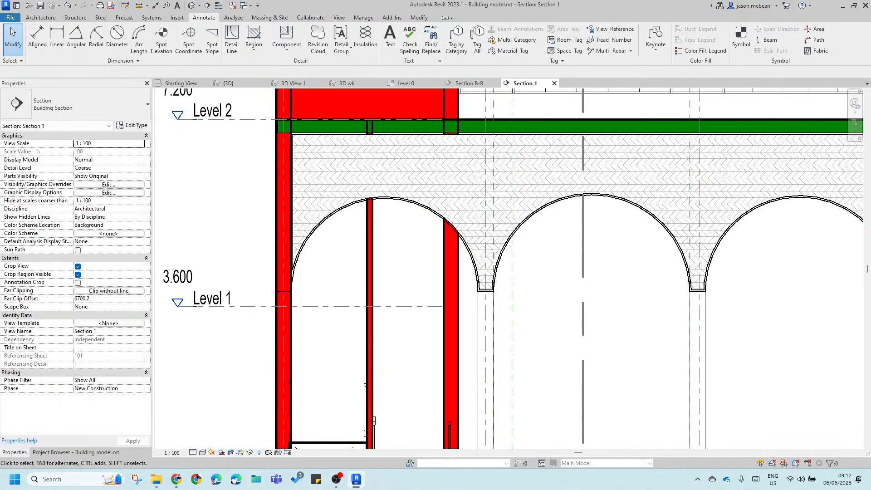
scroll(327, 293, "down", 7)
scroll(370, 251, "up", 5)
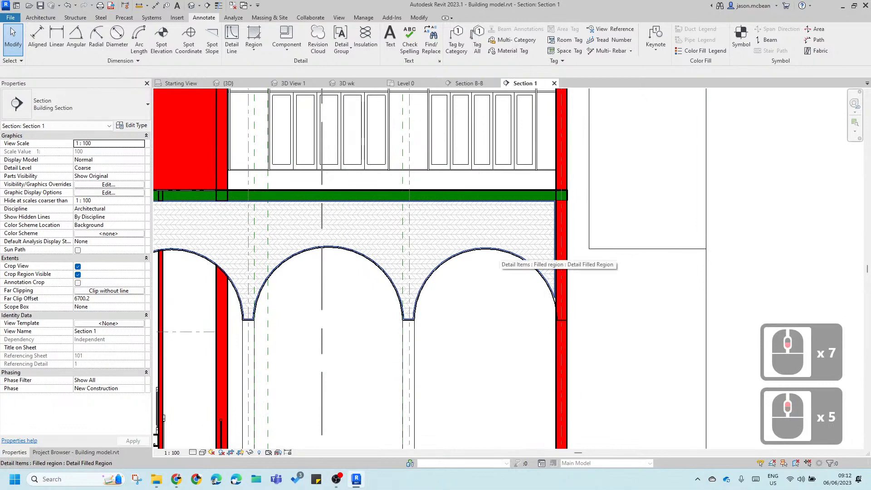
Step: Set the detail level of Section 1 to Fine and inspect the vaults and the whole section
left_click(193, 453)
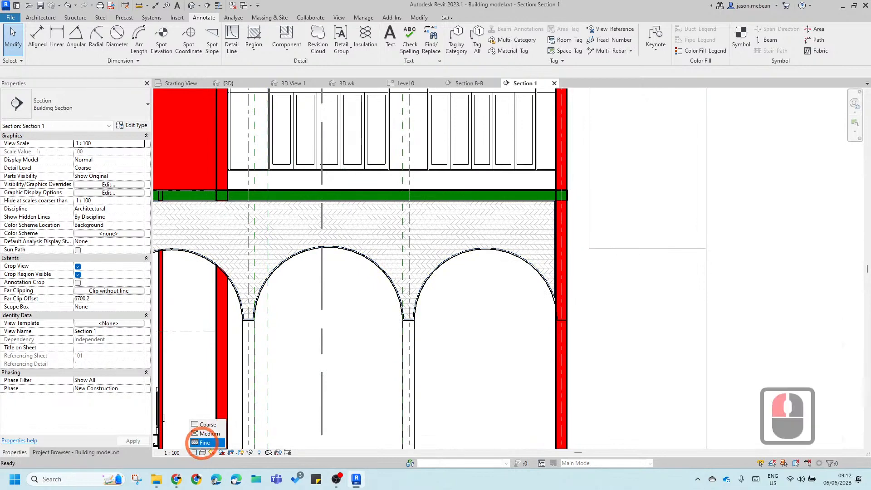
left_click(203, 442)
scroll(505, 342, "down", 3)
scroll(505, 342, "up", 7)
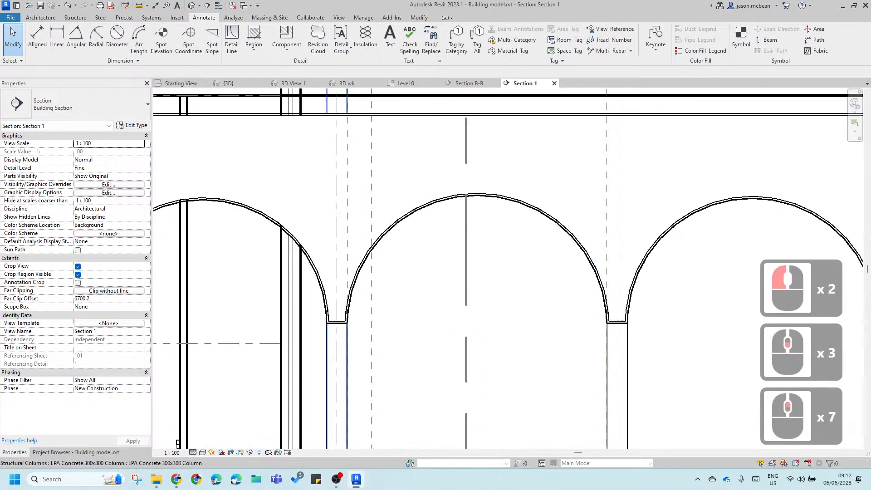
scroll(370, 253, "down", 4)
scroll(370, 253, "down", 8)
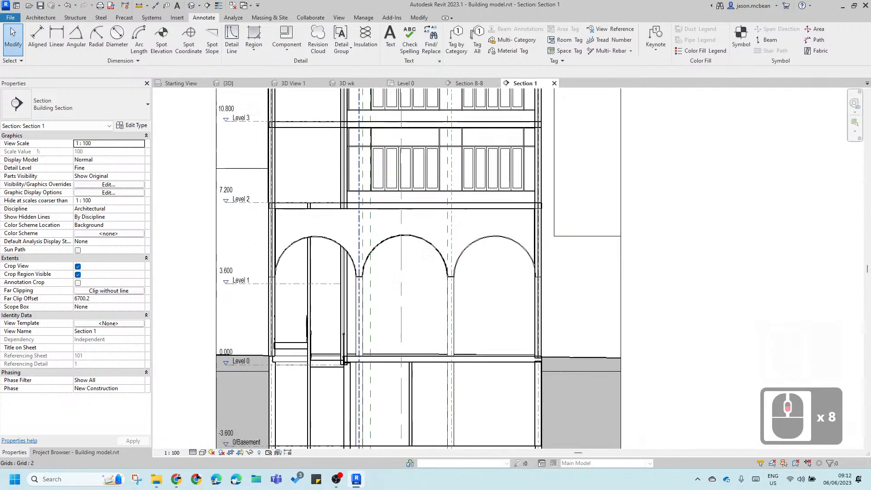
scroll(349, 235, "down", 3)
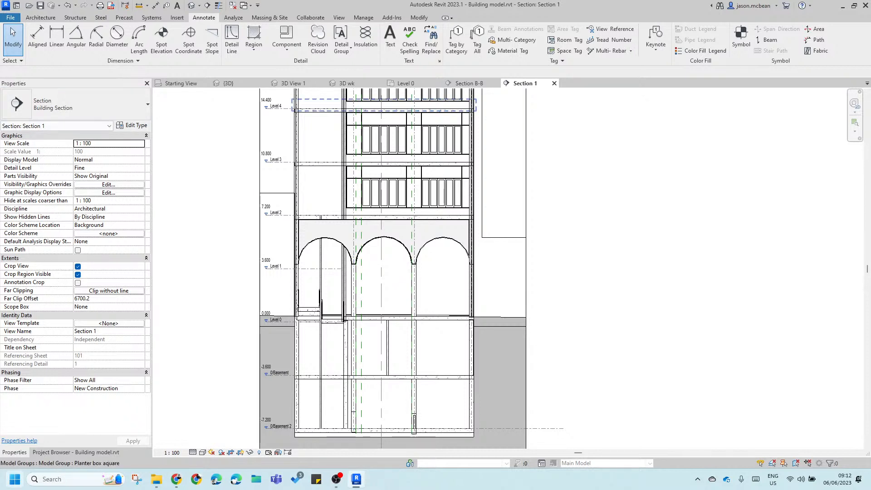
Step: Open the Level 0 floor plan and draw a horizontal reference plane across the building through the two slanted columns
left_click(67, 453)
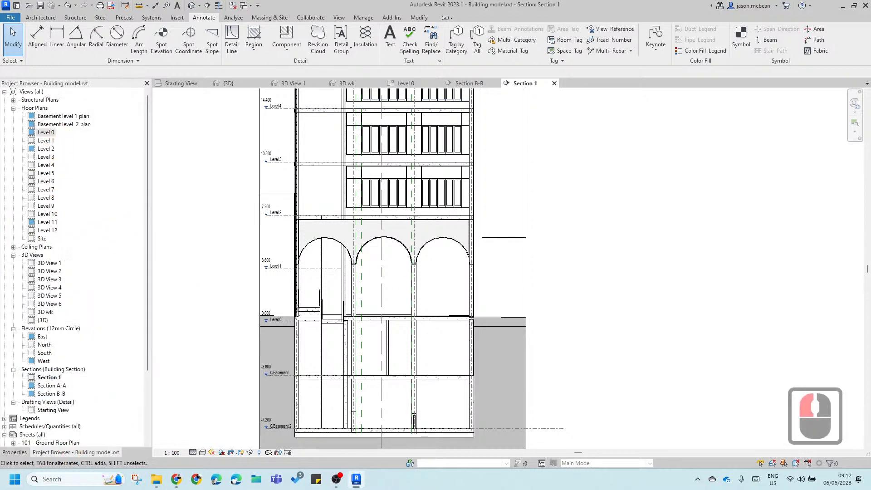
double_click(45, 132)
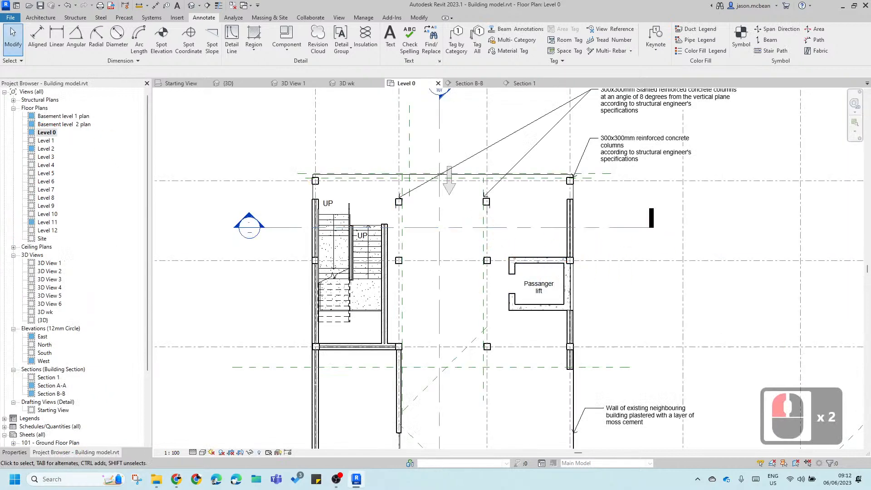
left_click(40, 18)
left_click(707, 40)
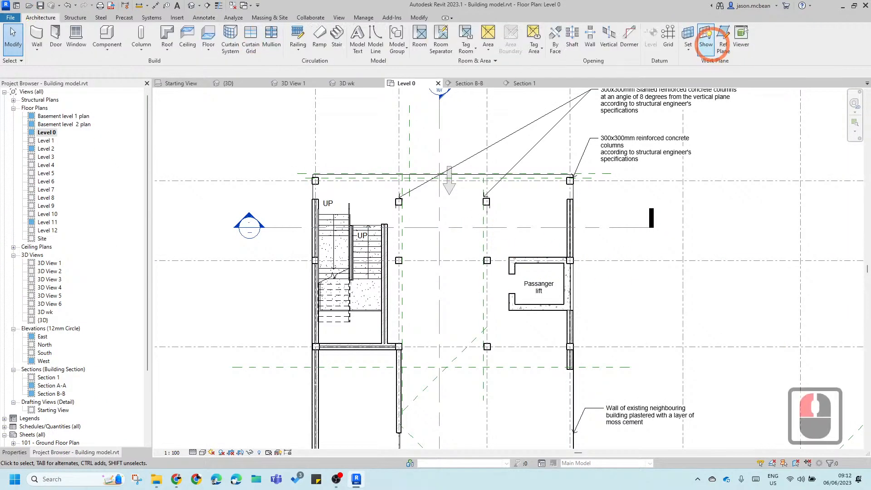
left_click(723, 36)
left_click(248, 202)
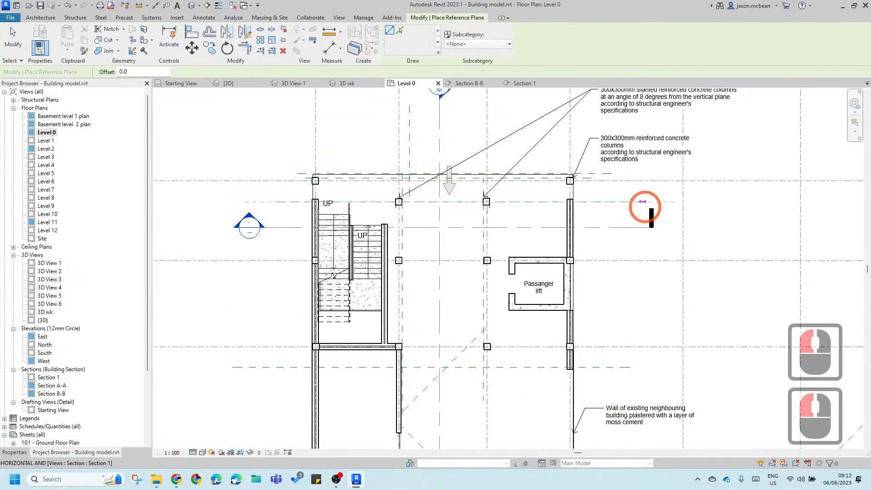
left_click(588, 203)
scroll(431, 191, "up", 4)
key("Escape")
key("Escape")
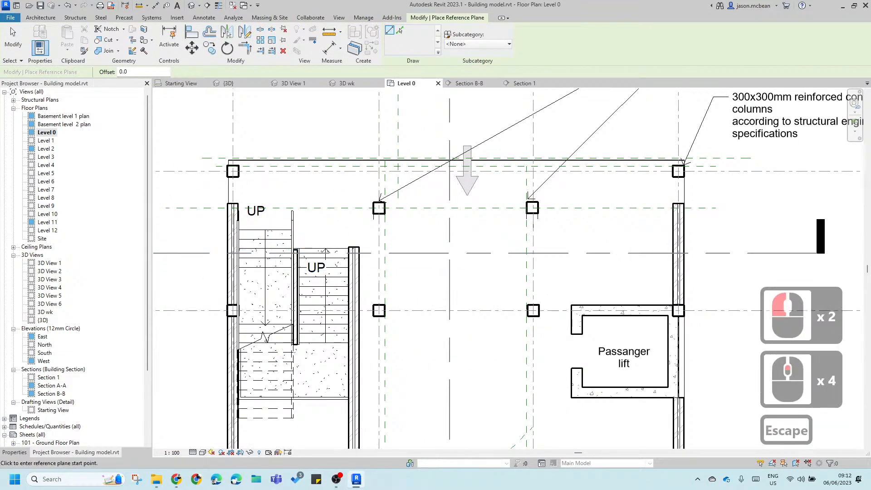
Step: Name the new reference plane through the slanted columns 1
left_click(175, 149)
left_click(180, 212)
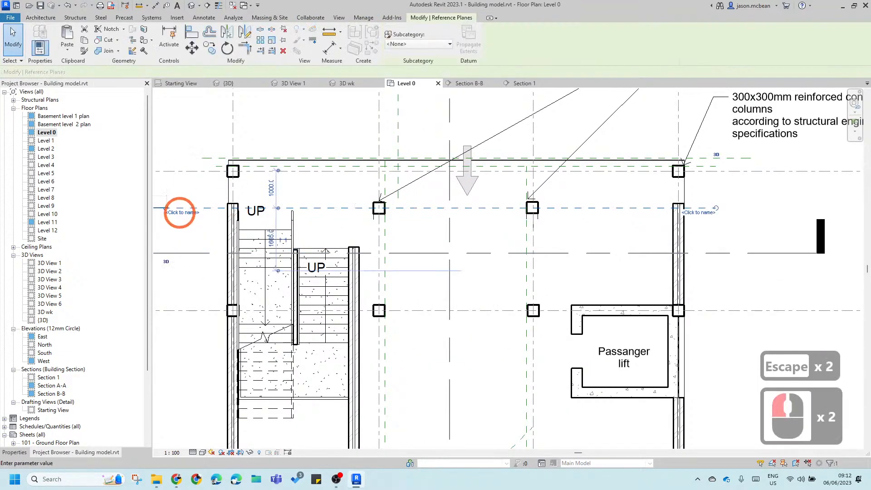
scroll(311, 250, "down", 6)
left_click(361, 248)
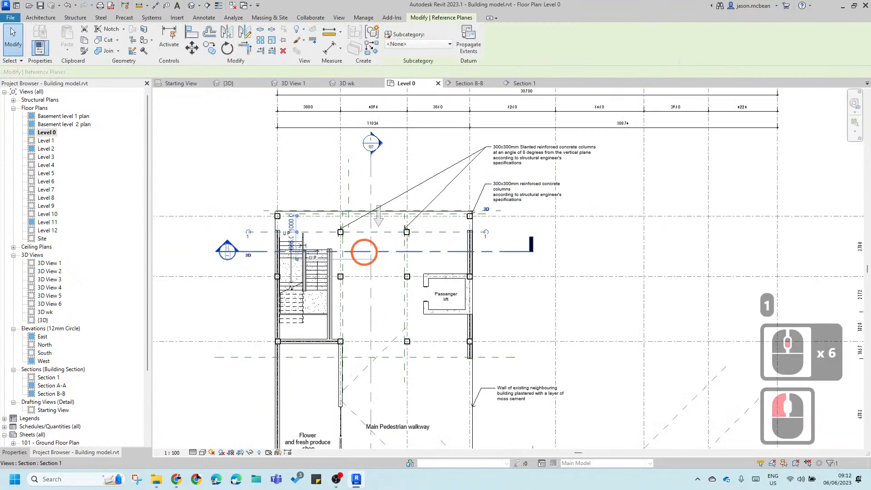
key("Escape")
Step: Open the default 3D view and set the work plane to Reference Plane : 1
left_click(192, 5)
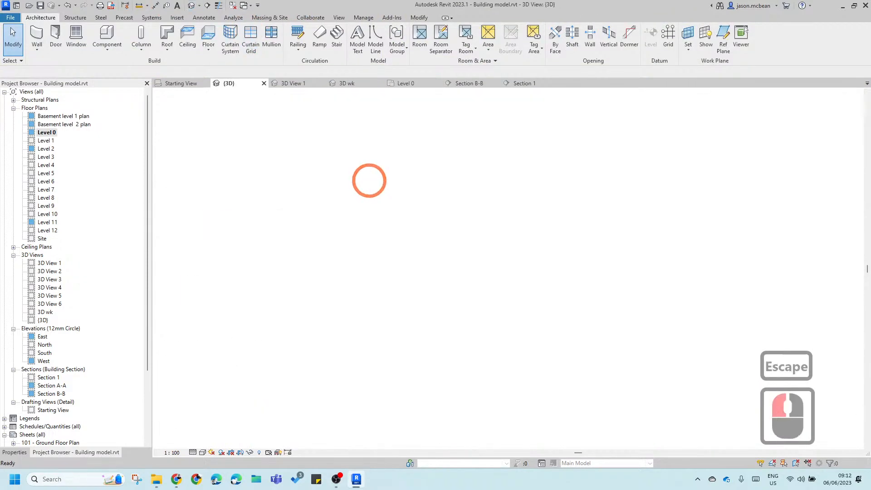
scroll(551, 229, "down", 5)
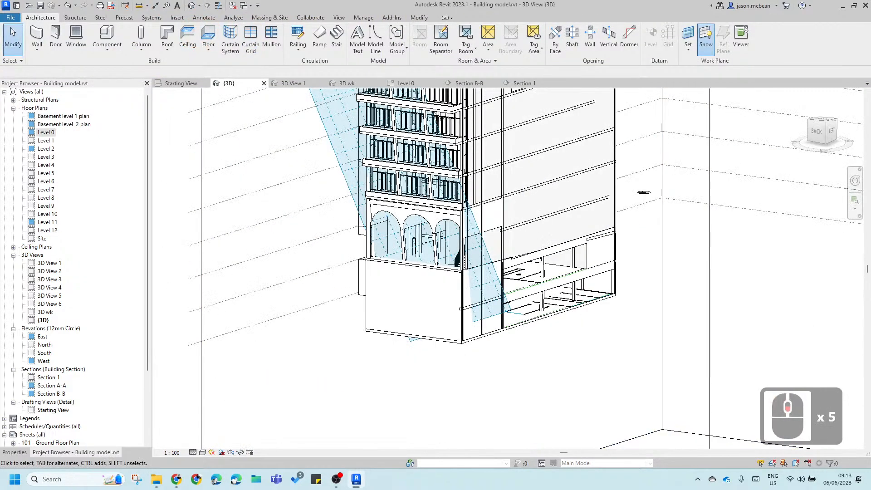
left_click(688, 40)
left_click(510, 238)
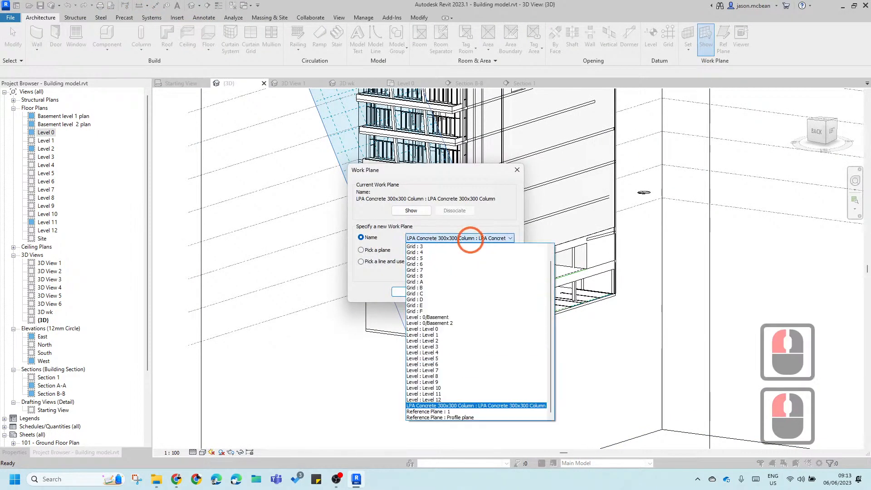
scroll(466, 319, "up", 7)
scroll(466, 319, "down", 6)
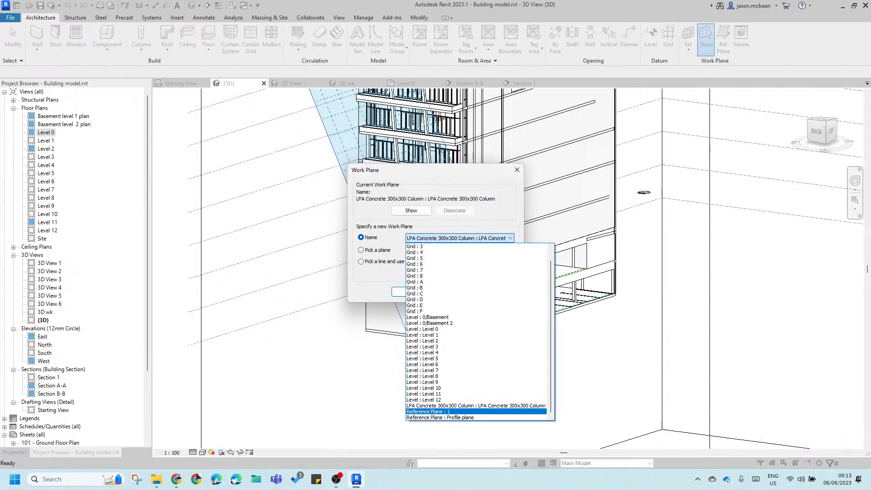
left_click(405, 293)
left_click(505, 313)
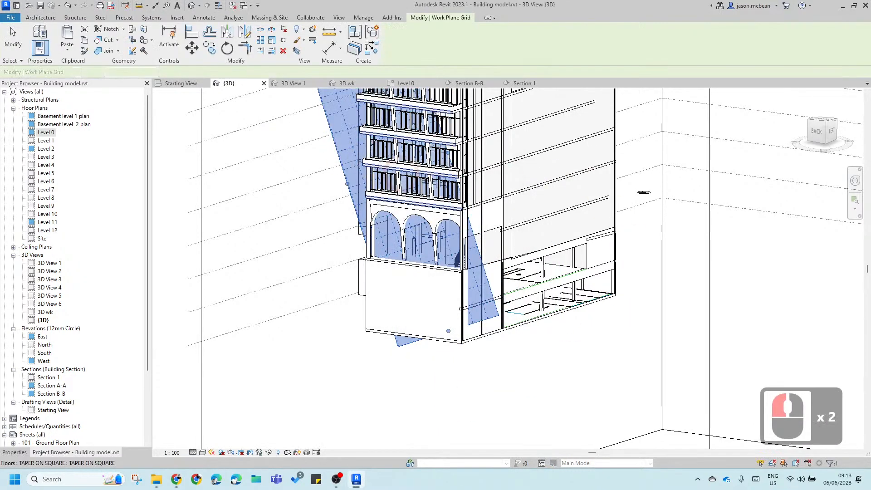
Step: Reopen the work plane settings to check which plane is current, leaving the choice as it is
scroll(599, 257, "down", 4)
left_click(40, 18)
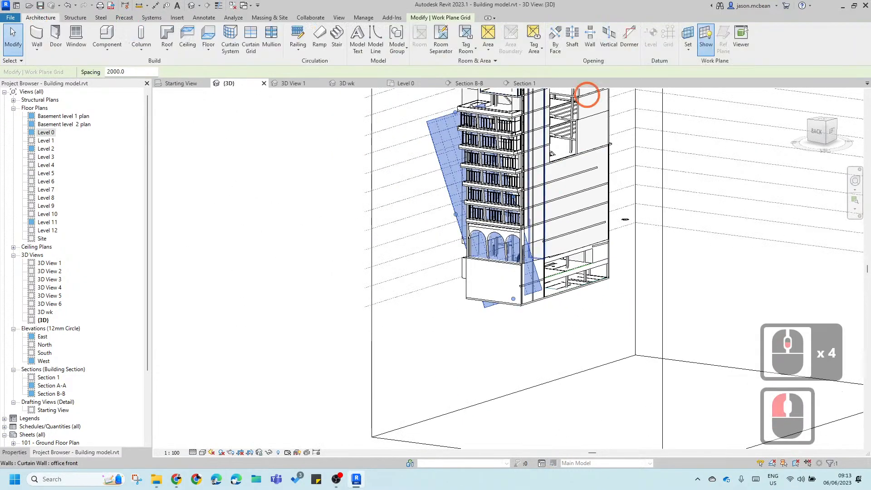
left_click(688, 46)
left_click(708, 71)
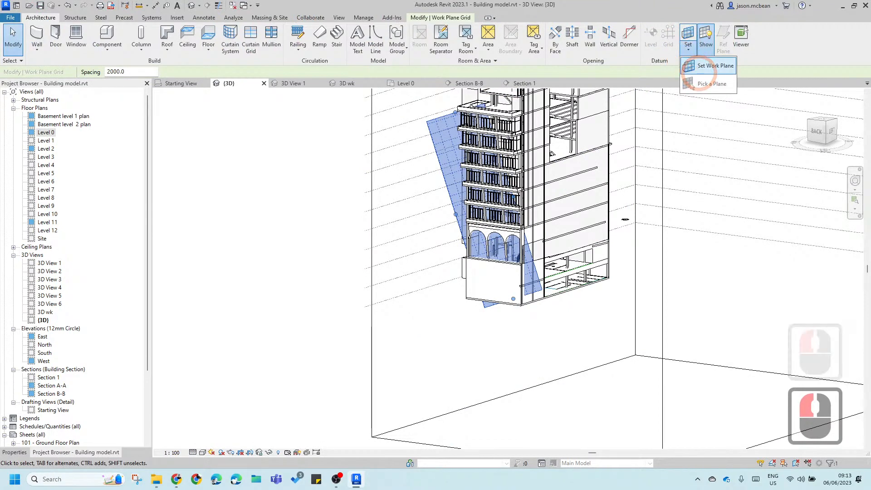
left_click(454, 291)
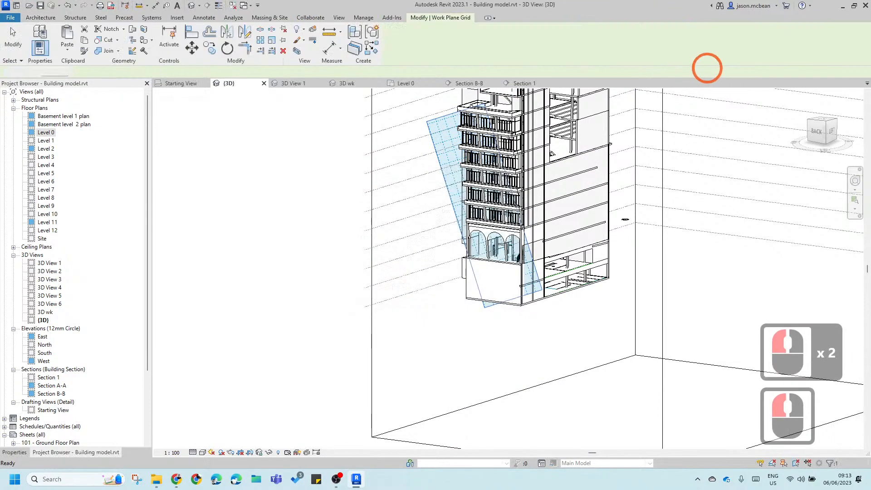
Step: Orient the 3D view to Back so that it faces the arches and the work plane grid, and clear the selection
scroll(492, 231, "up", 4)
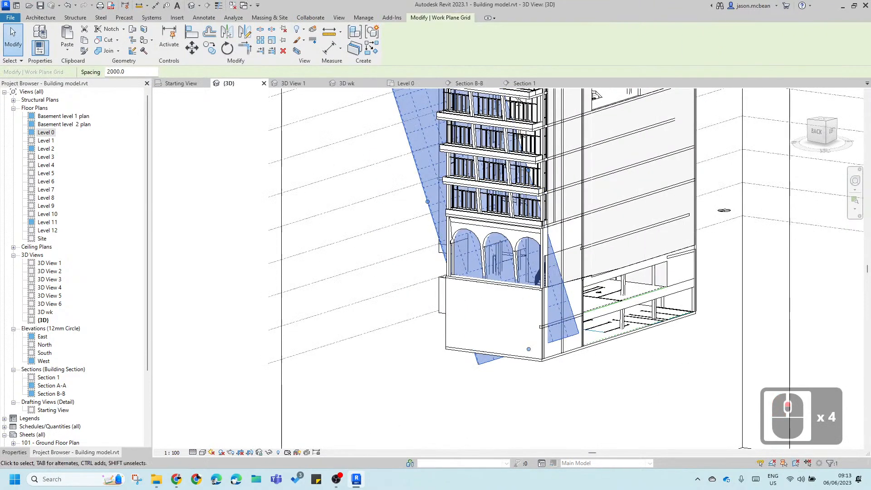
left_click(535, 171)
middle_click_drag(683, 163, 632, 243, "shift")
left_click_drag(448, 228, 373, 273)
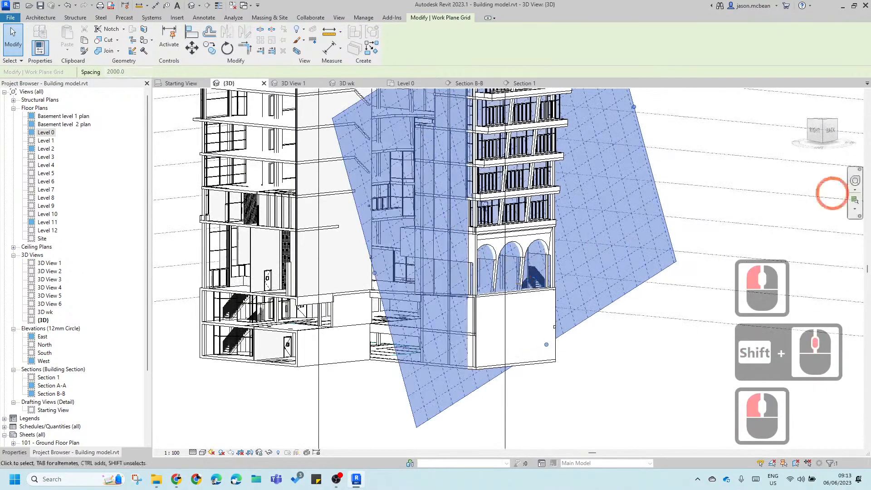
left_click(830, 132)
scroll(679, 251, "up", 7)
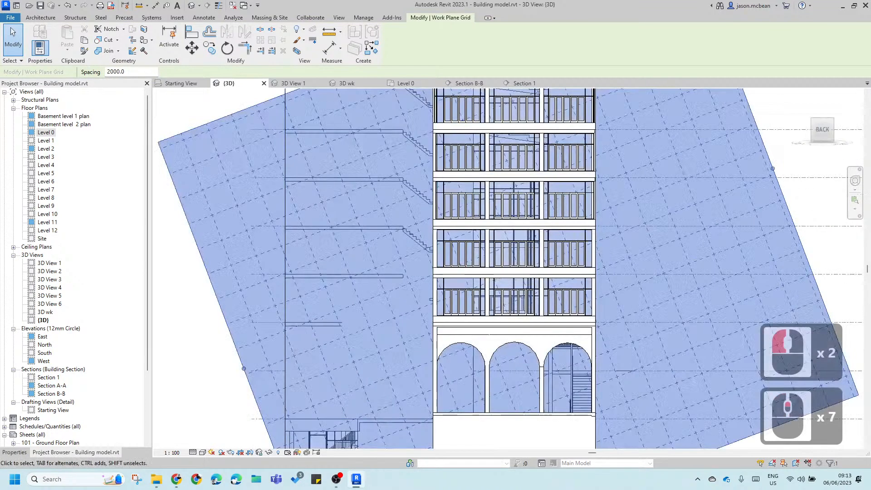
middle_click_drag(599, 243, 527, 241)
scroll(529, 237, "down", 3)
key("Escape")
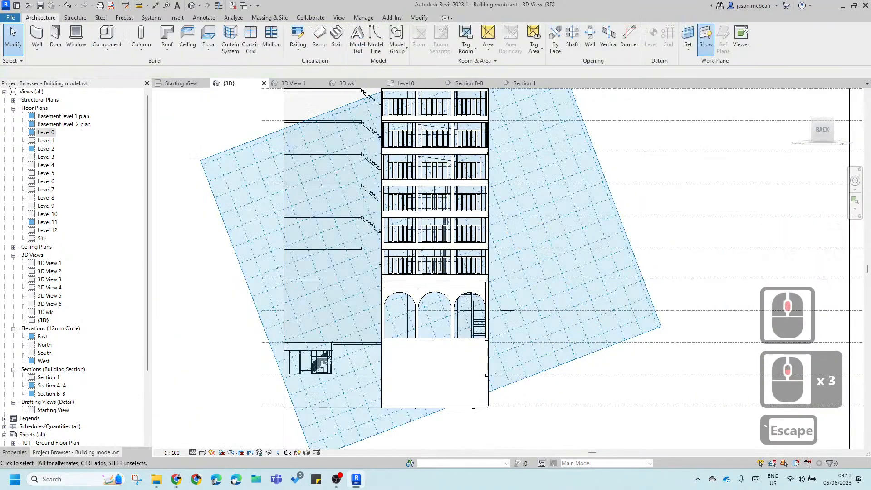
key("Tab")
key("Tab")
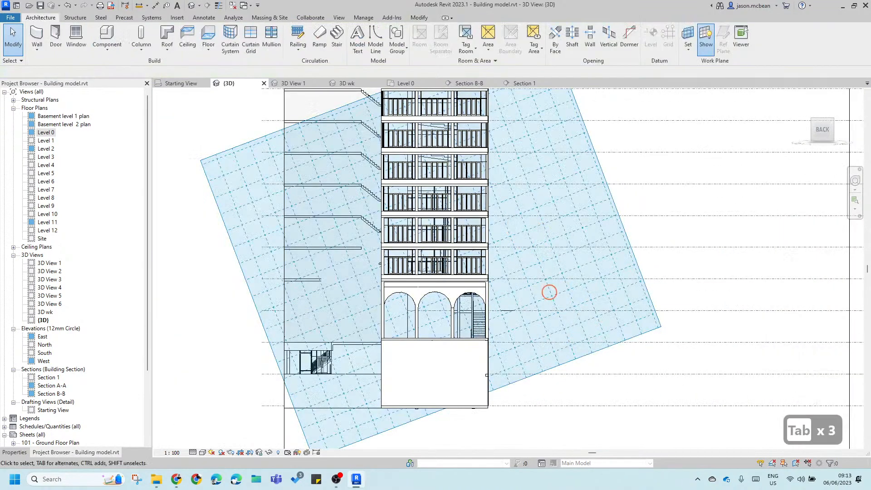
left_click(550, 291)
key("Tab")
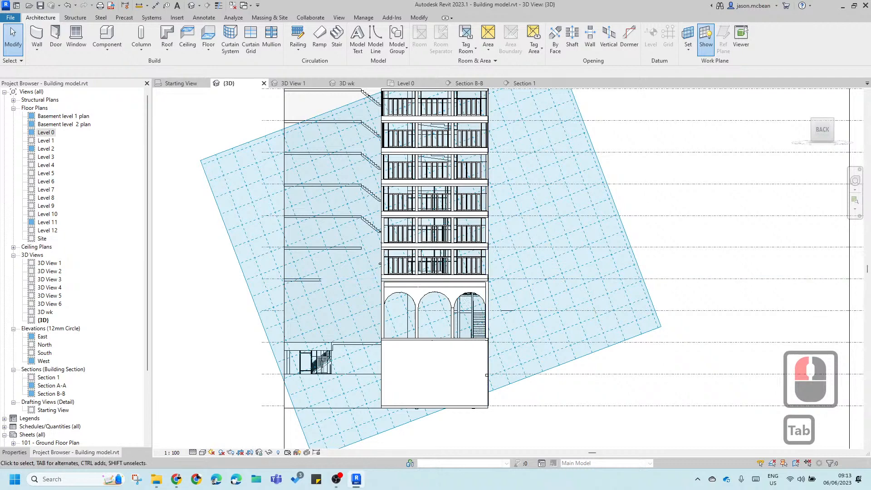
left_click(613, 198)
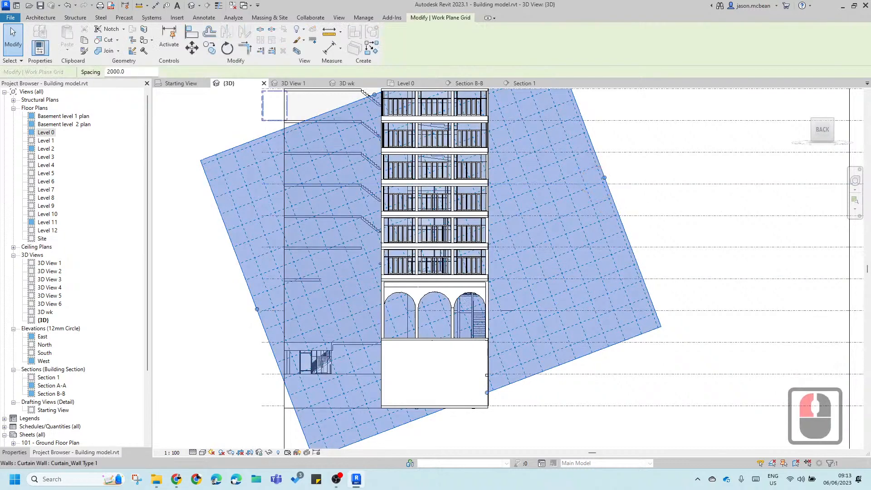
scroll(465, 419, "up", 10)
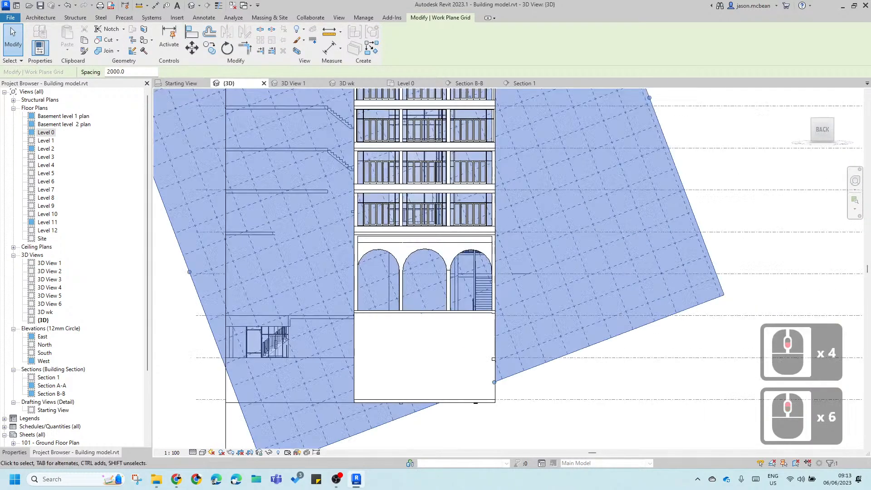
left_click(463, 287)
key("Escape")
key("Escape")
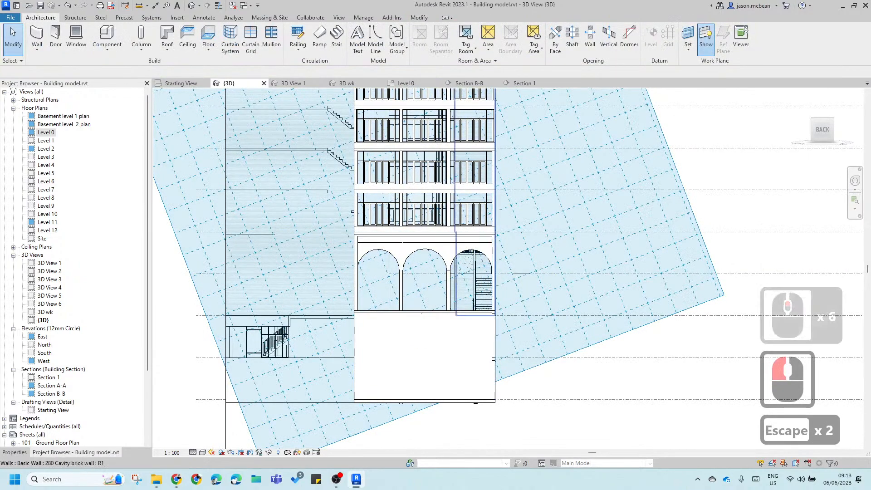
Step: Align the tilted work plane grid with the vertical edge of the outermost arch column using the Align tool
key("a")
key("l")
scroll(362, 278, "up", 5)
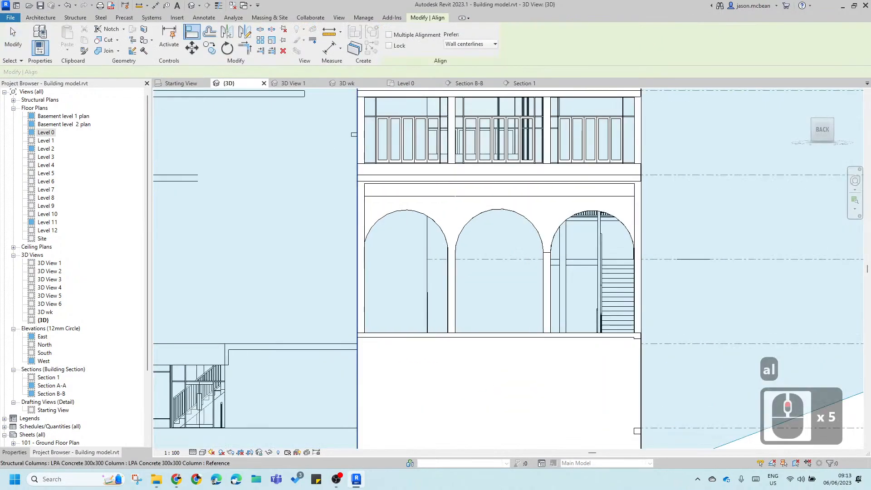
left_click(362, 278)
scroll(362, 278, "up", 2)
left_click(363, 269)
scroll(323, 278, "down", 6)
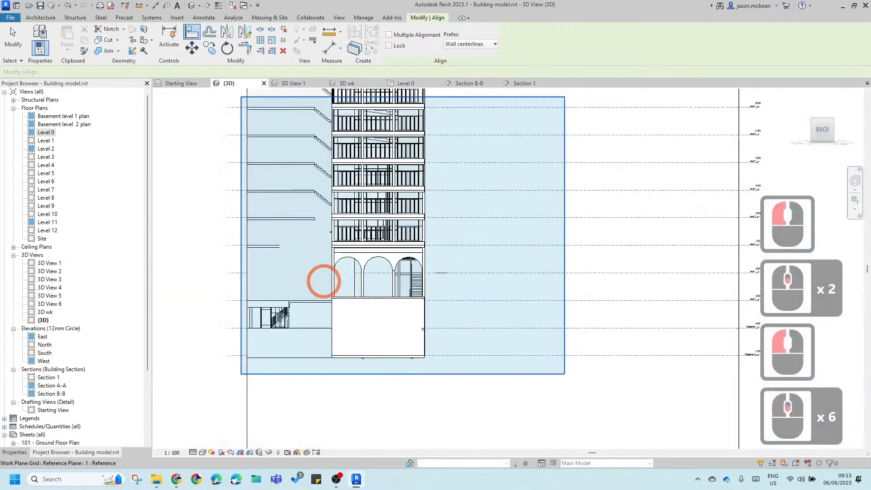
key("Escape")
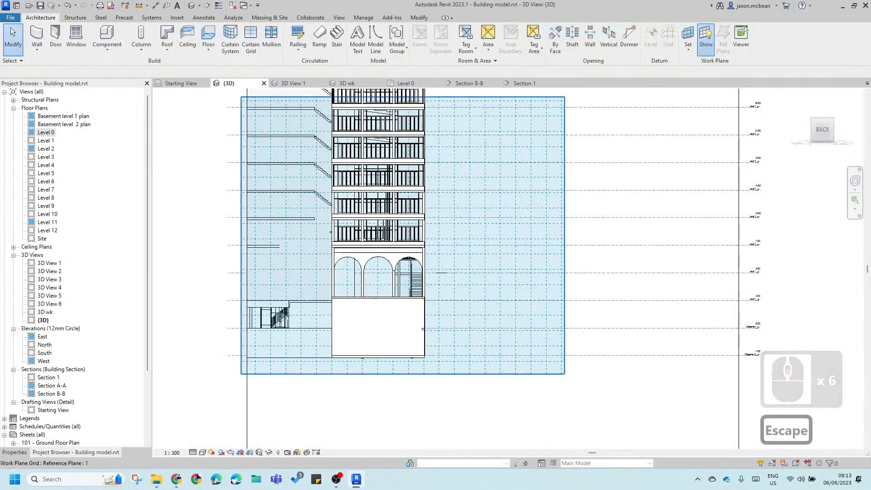
Step: Set the spacing of the work plane grid to 100 and clear the selection
left_click(559, 252)
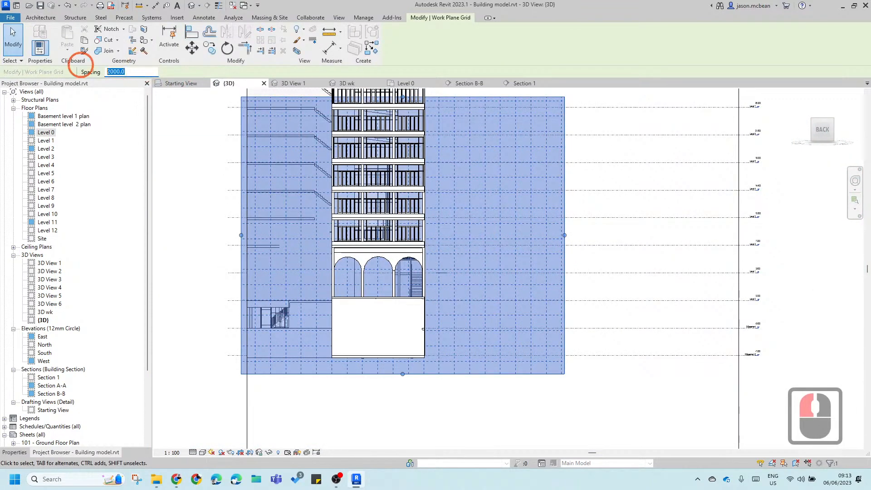
type("100")
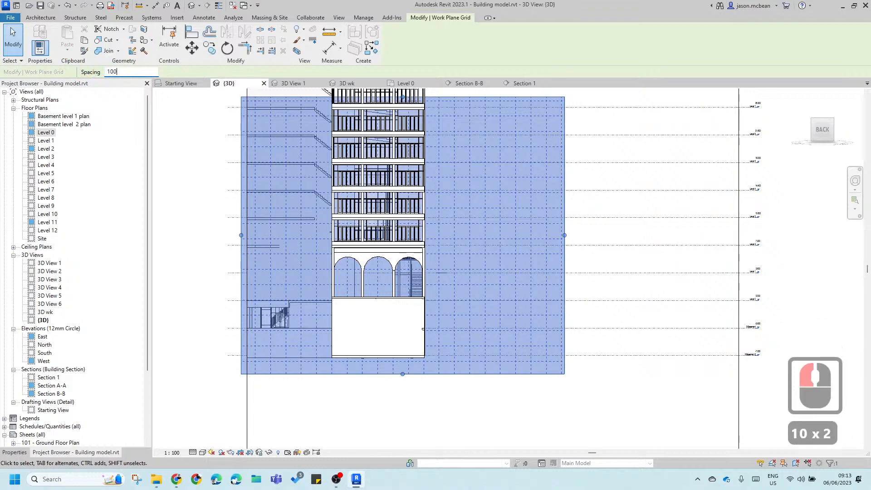
key("Return")
scroll(311, 348, "up", 15)
key("Escape")
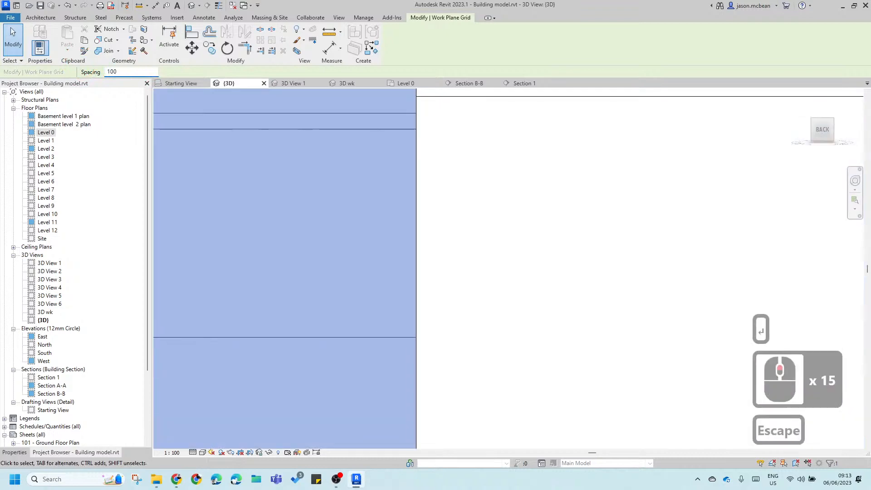
left_click(363, 297)
key("Escape")
scroll(369, 334, "down", 14)
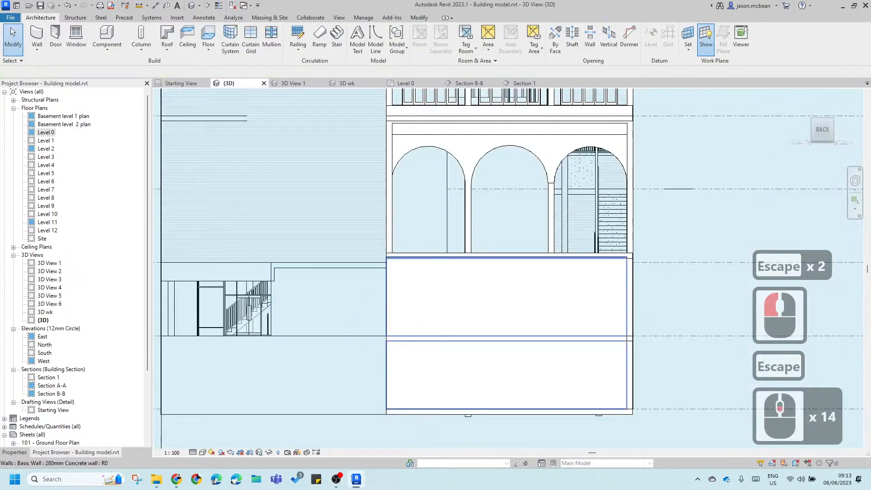
key("Escape")
Step: Inspect the work plane grid lines up close beside the building's outer edge, and switch to OBS Studio
scroll(369, 334, "down", 3)
scroll(286, 272, "up", 19)
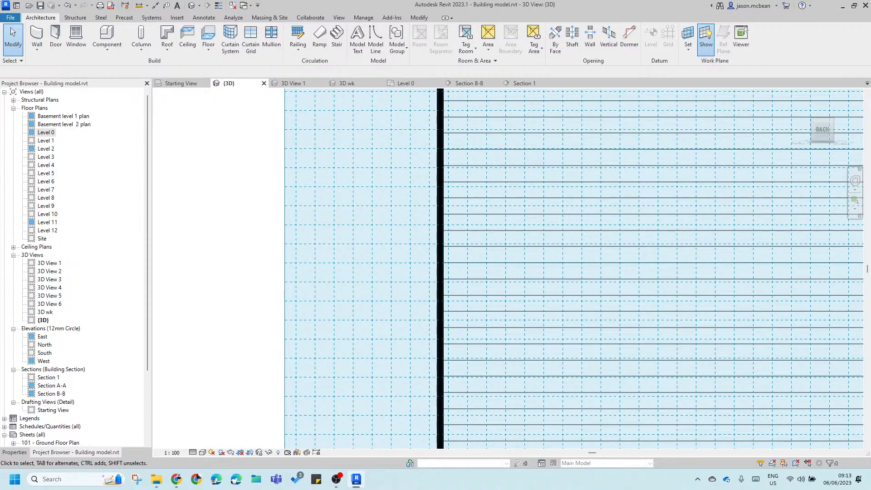
scroll(285, 272, "down", 7)
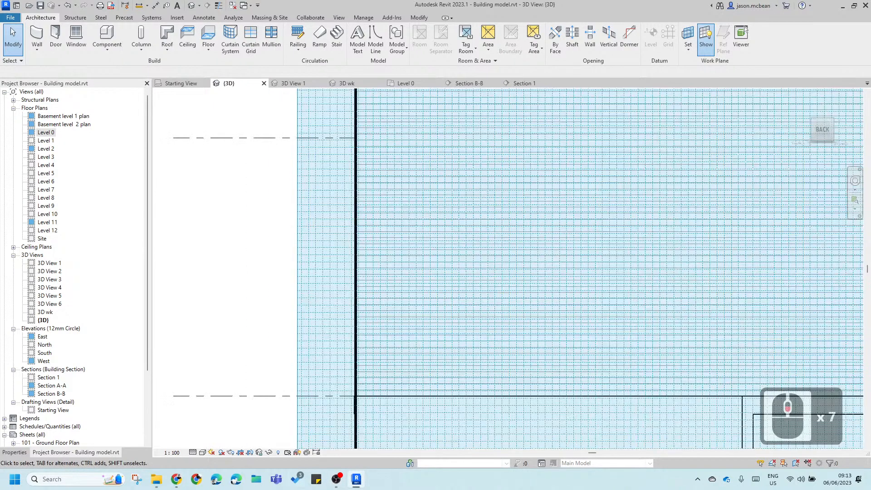
left_click(335, 479)
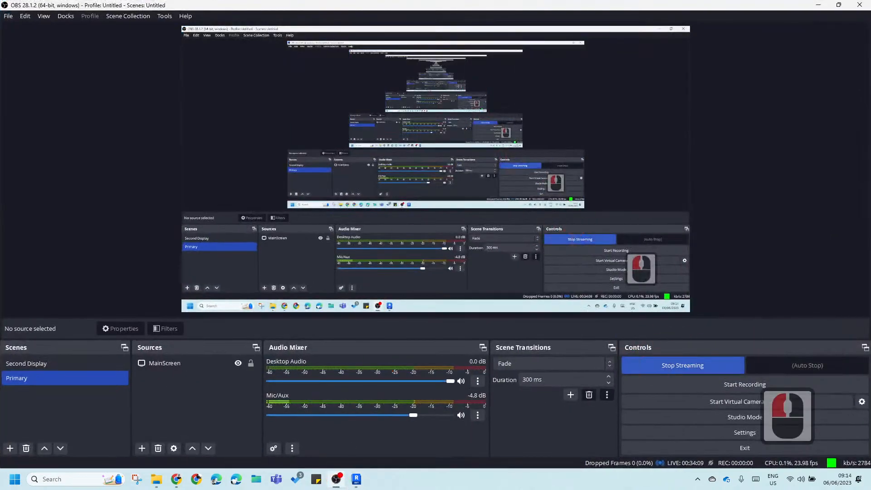